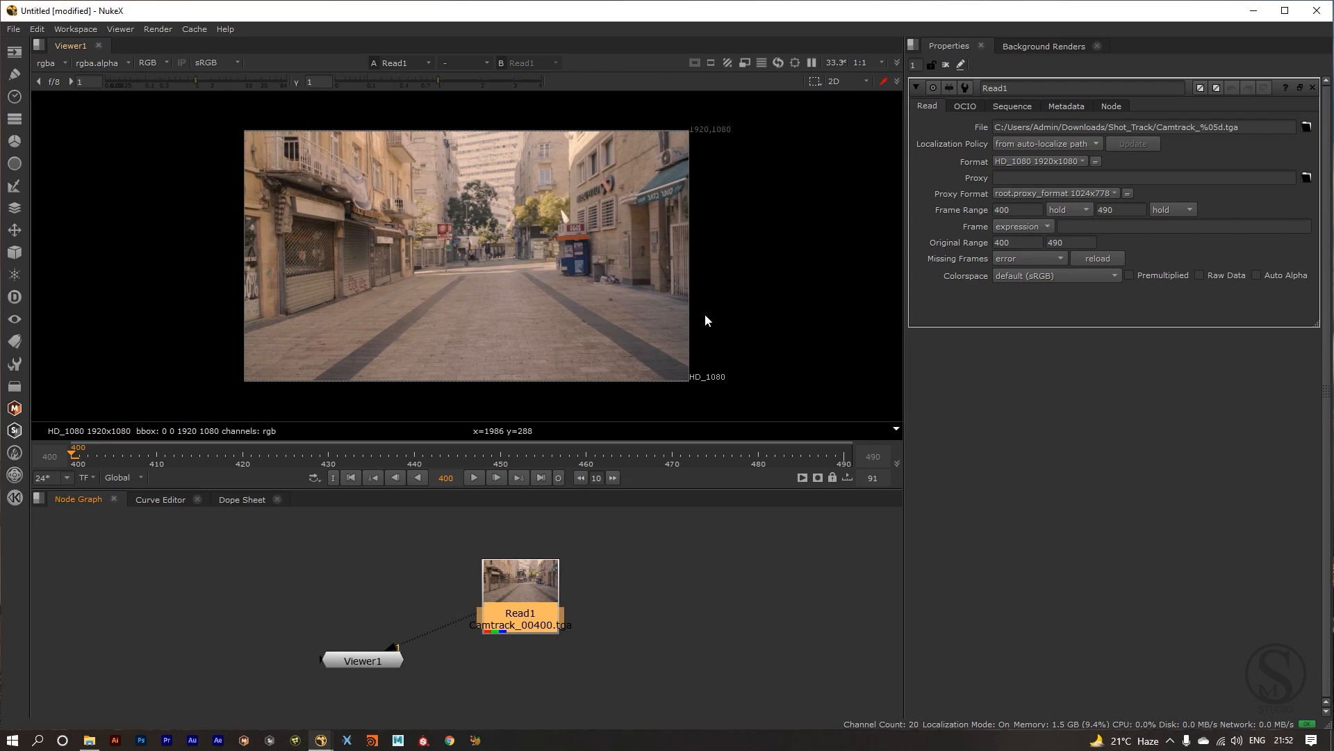
Play back the street footage, stop it, and add a CameraTracker node beside Read1 in the node graph.
{"action": "key", "text": "l"}
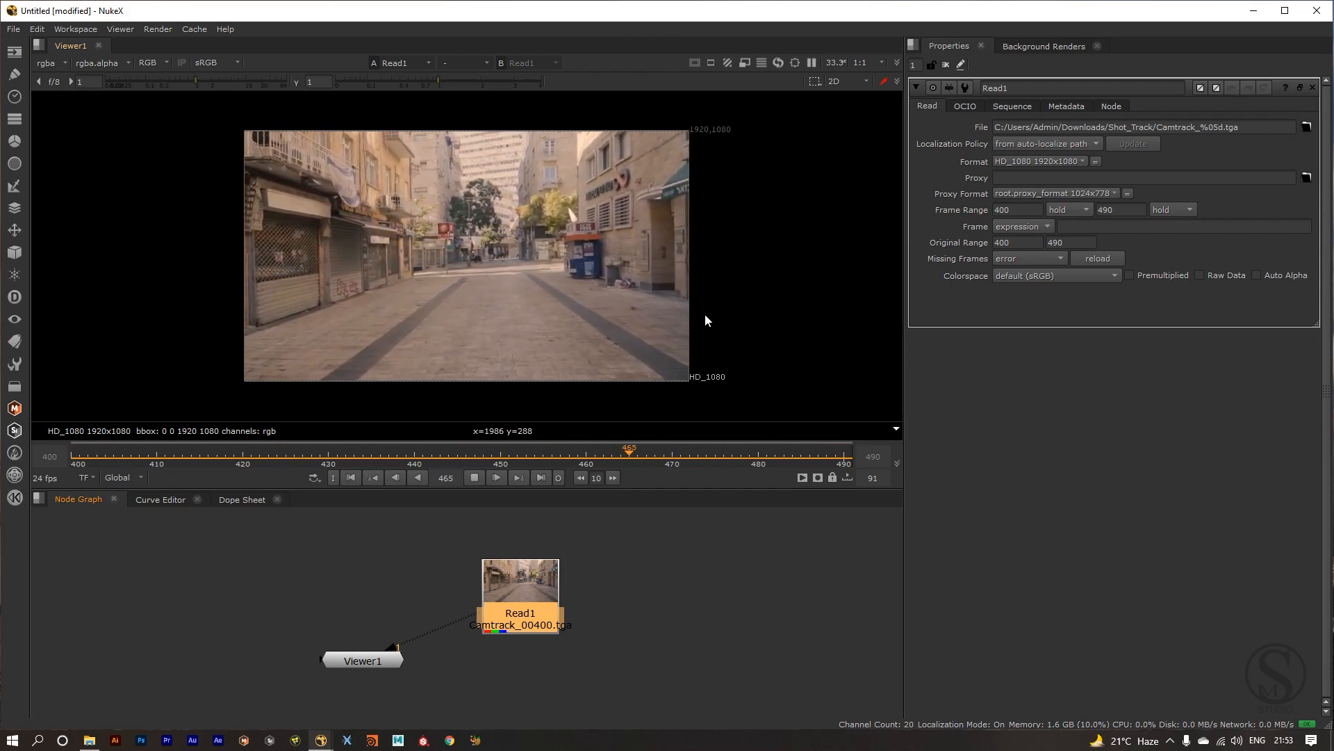
{"action": "key", "text": "k"}
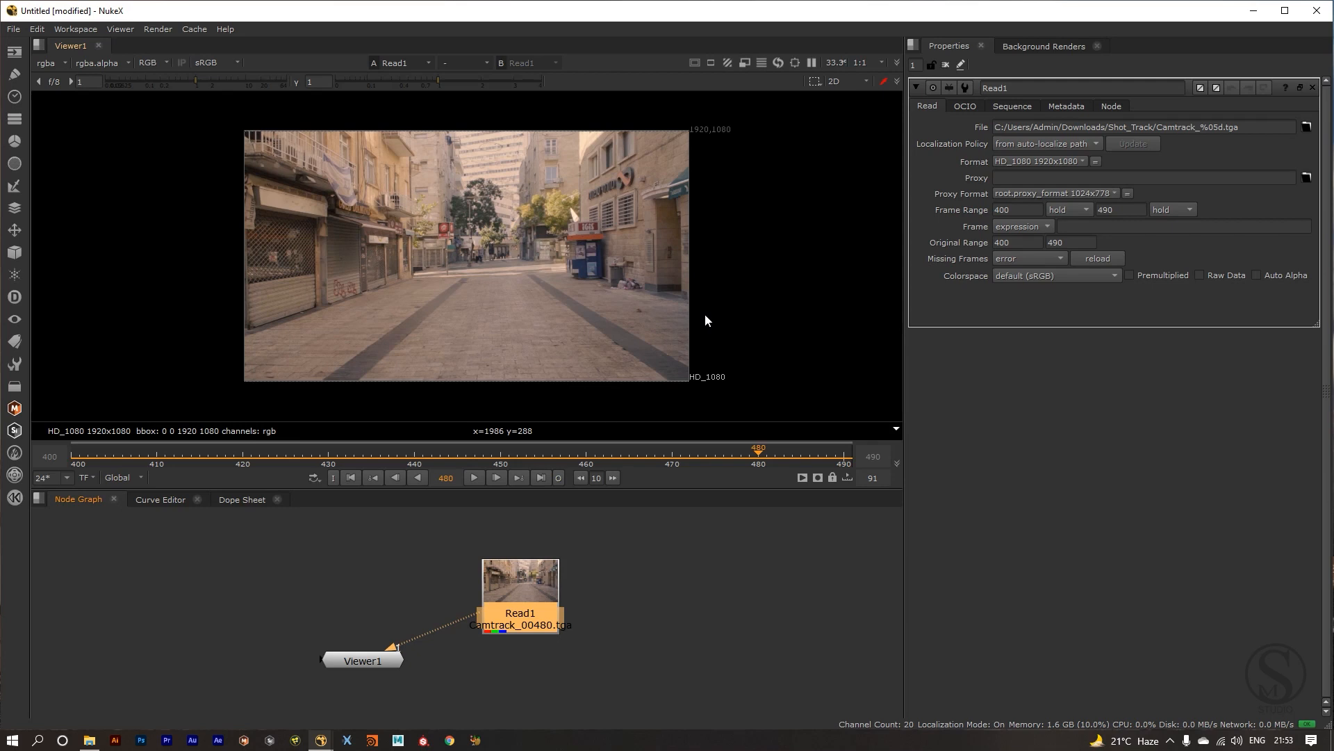
{"action": "left_click", "coordinate": [671, 666]}
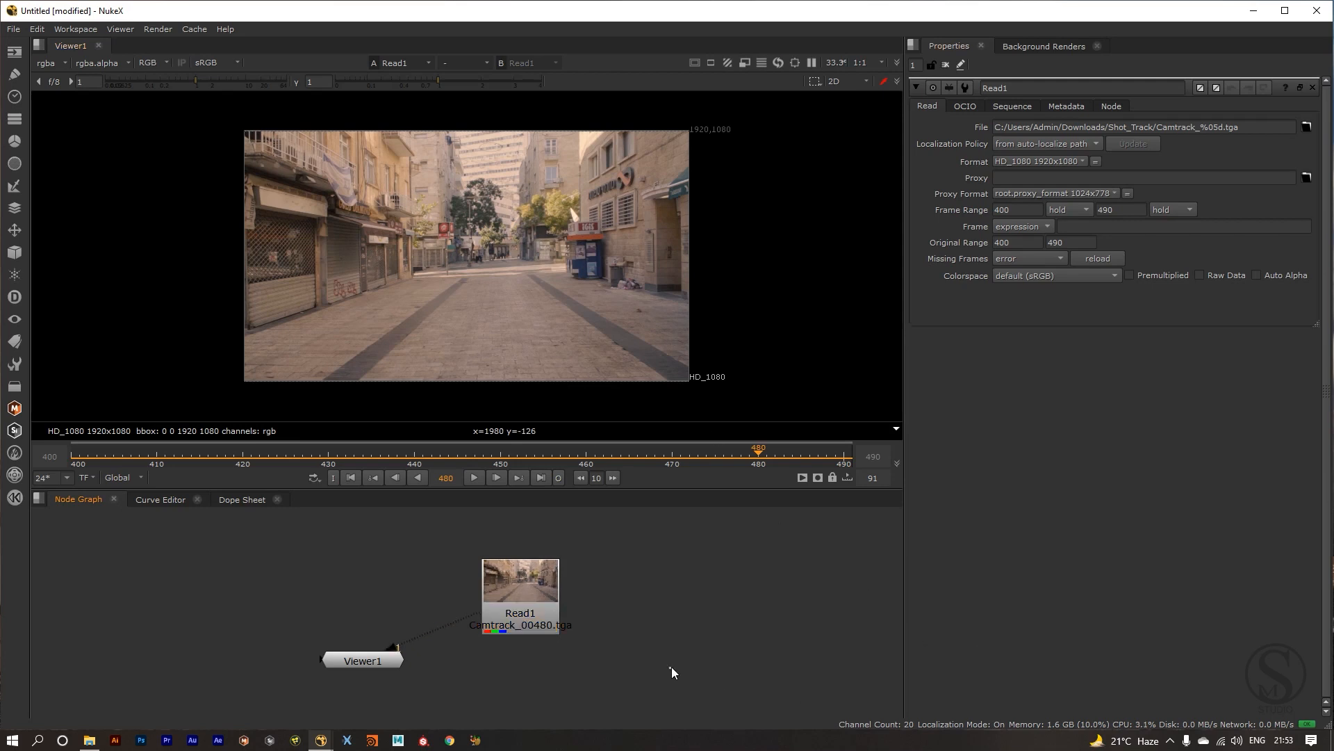
{"action": "key", "text": "Tab"}
{"action": "type", "text": "camera"}
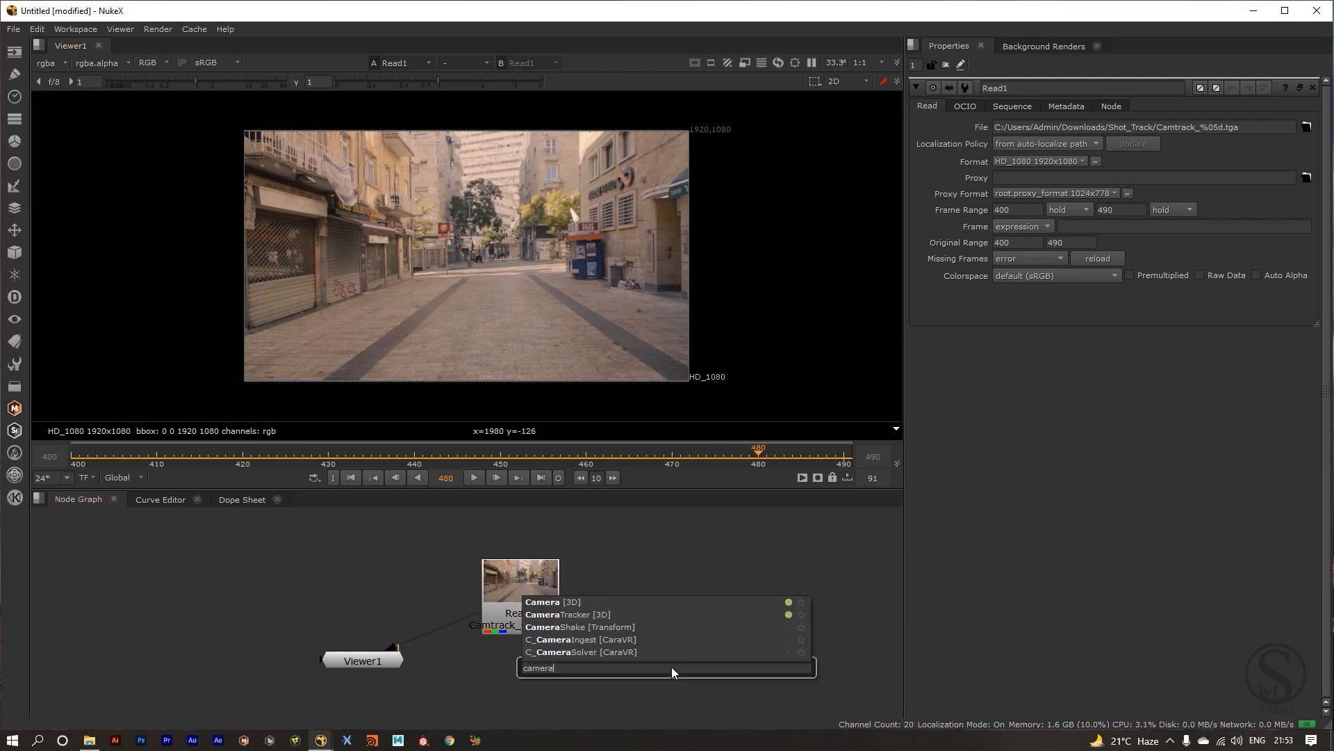
{"action": "left_click", "coordinate": [598, 615]}
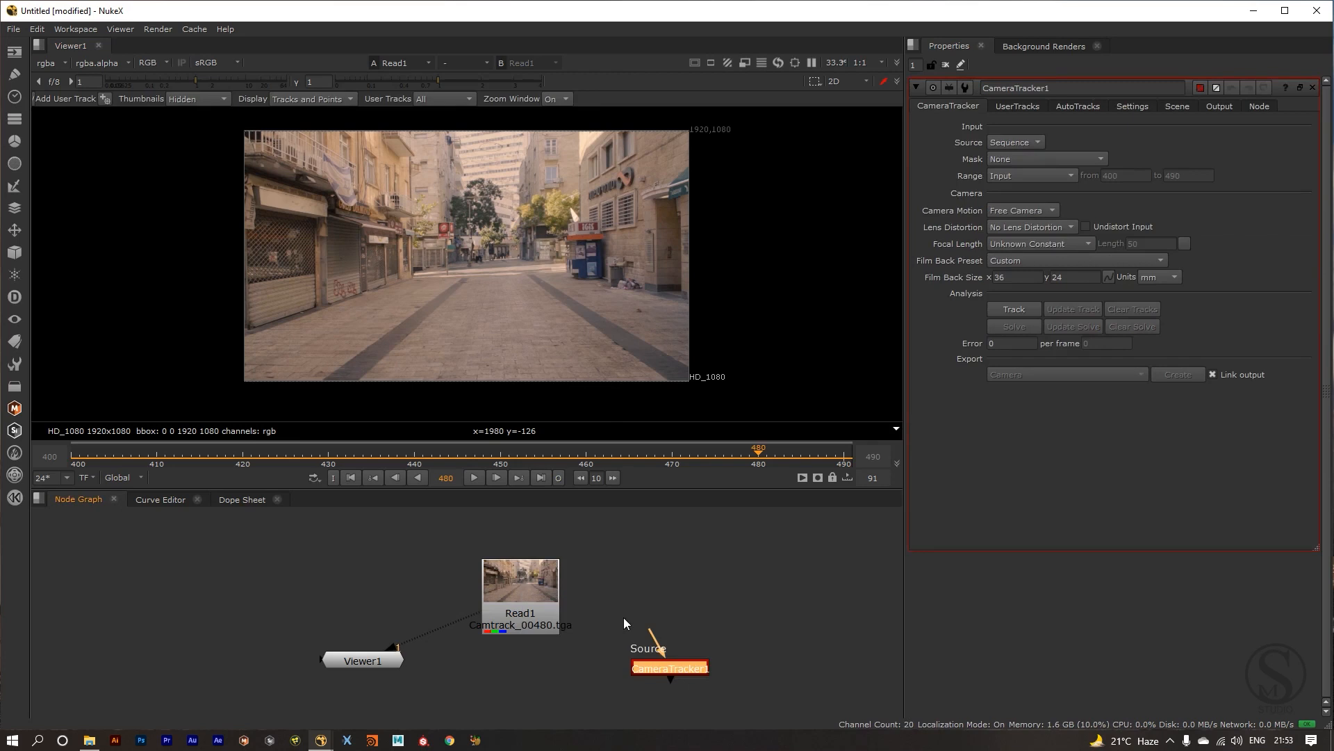
Check the Read1 properties and set the project's full size format to HD_1080 in the project settings.
{"action": "double_click", "coordinate": [556, 614]}
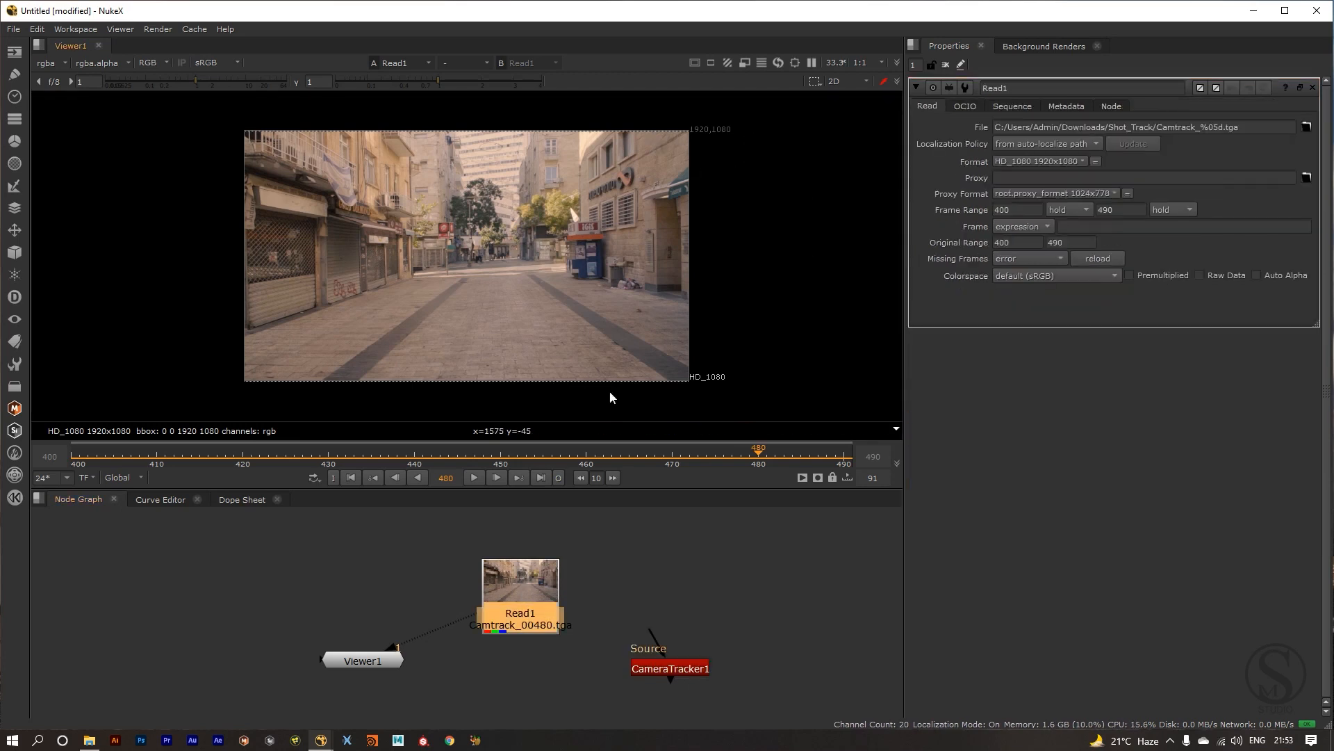
{"action": "key", "text": "s"}
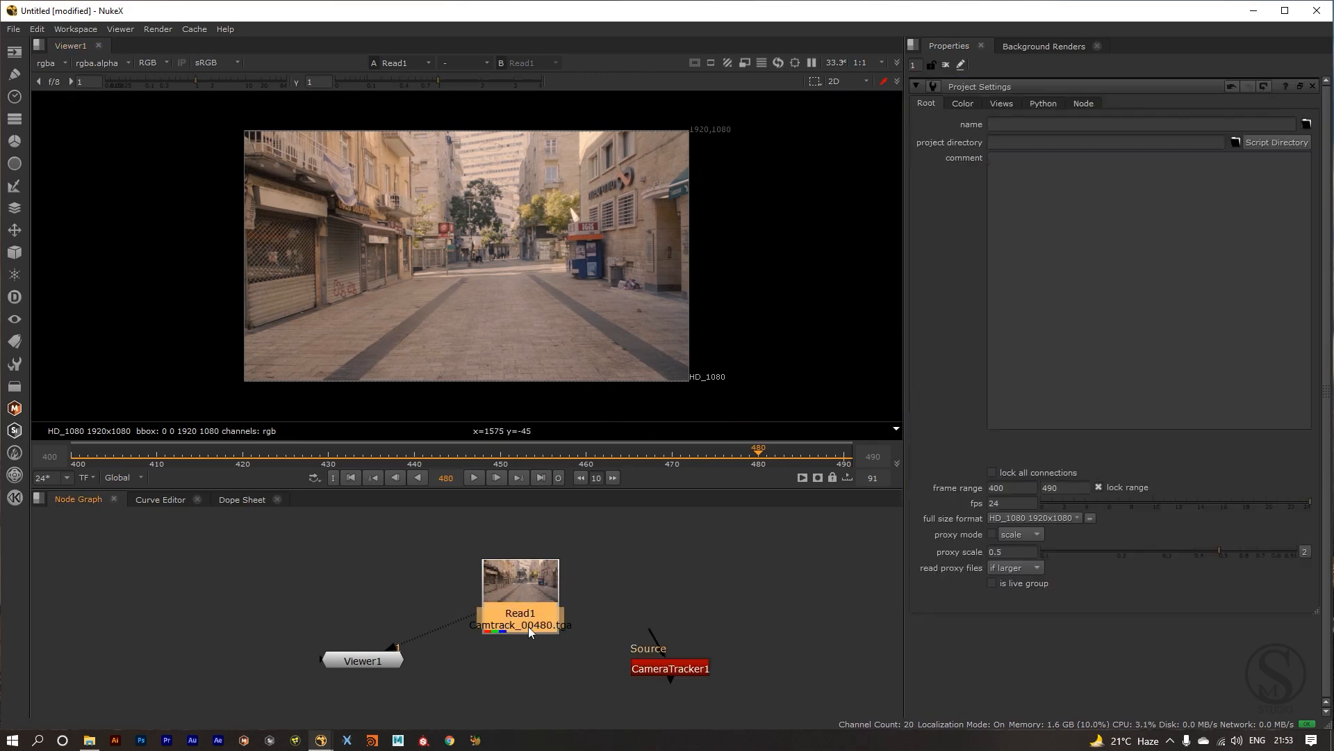
{"action": "left_click", "coordinate": [1012, 518]}
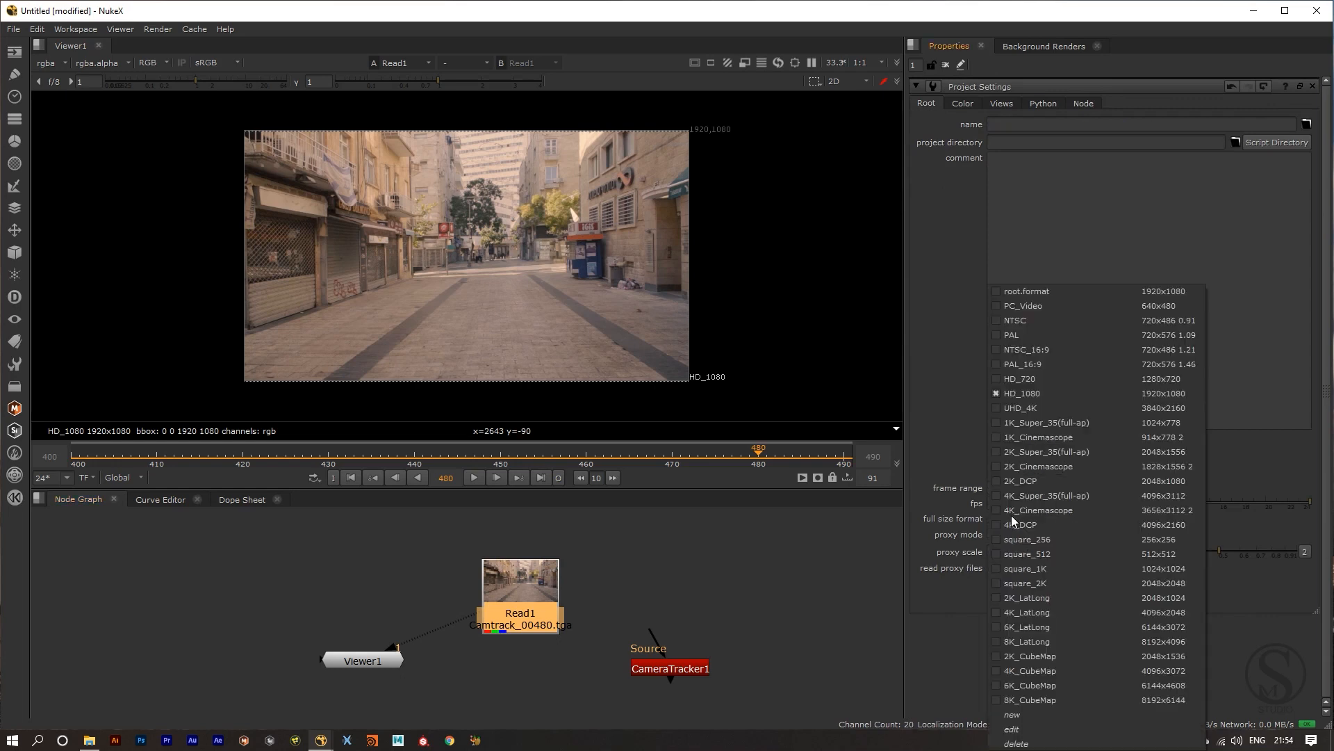
{"action": "left_click", "coordinate": [1022, 394]}
Connect the CameraTracker's source input to Read1 and route the CameraTracker's output into Viewer1.
{"action": "left_click_drag", "start_coordinate": [478, 595], "coordinate": [429, 576]}
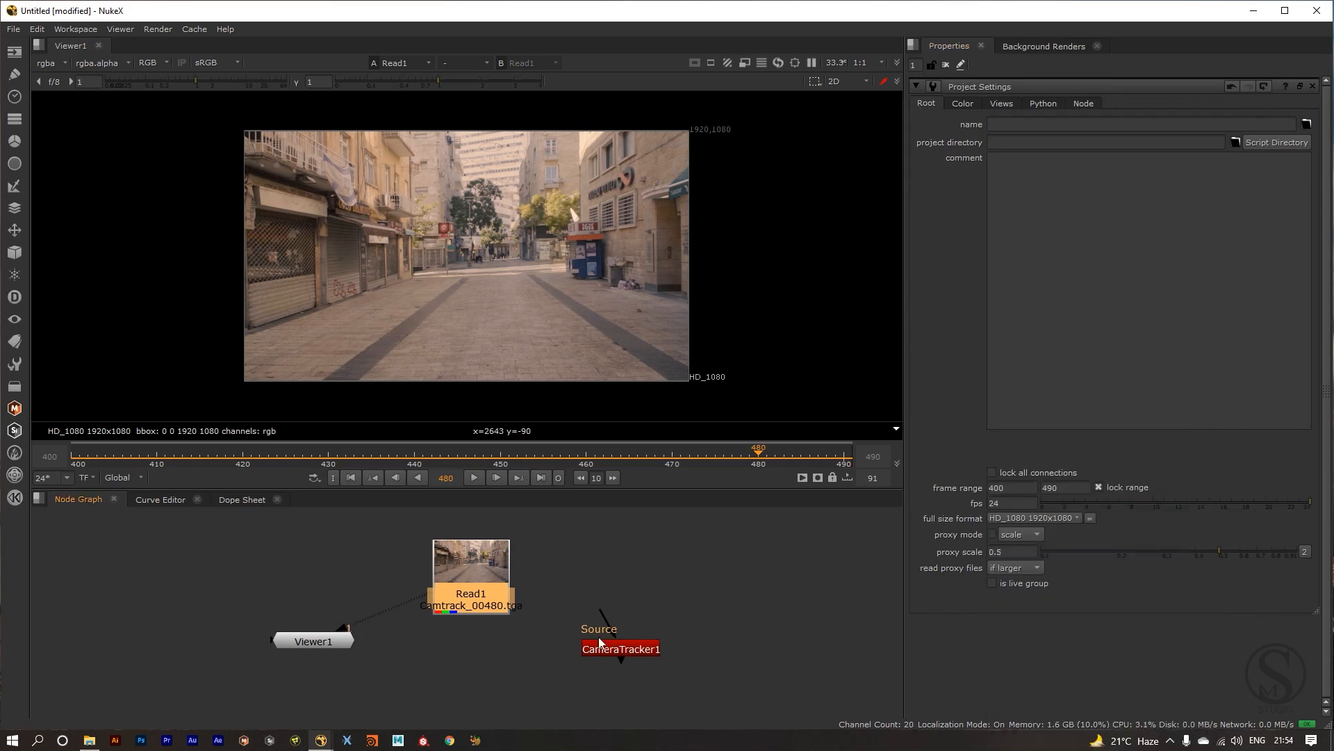
{"action": "left_click_drag", "start_coordinate": [626, 642], "coordinate": [691, 649]}
{"action": "left_click_drag", "start_coordinate": [340, 640], "coordinate": [326, 603]}
{"action": "left_click_drag", "start_coordinate": [678, 669], "coordinate": [476, 587]}
{"action": "left_click_drag", "start_coordinate": [348, 597], "coordinate": [463, 688]}
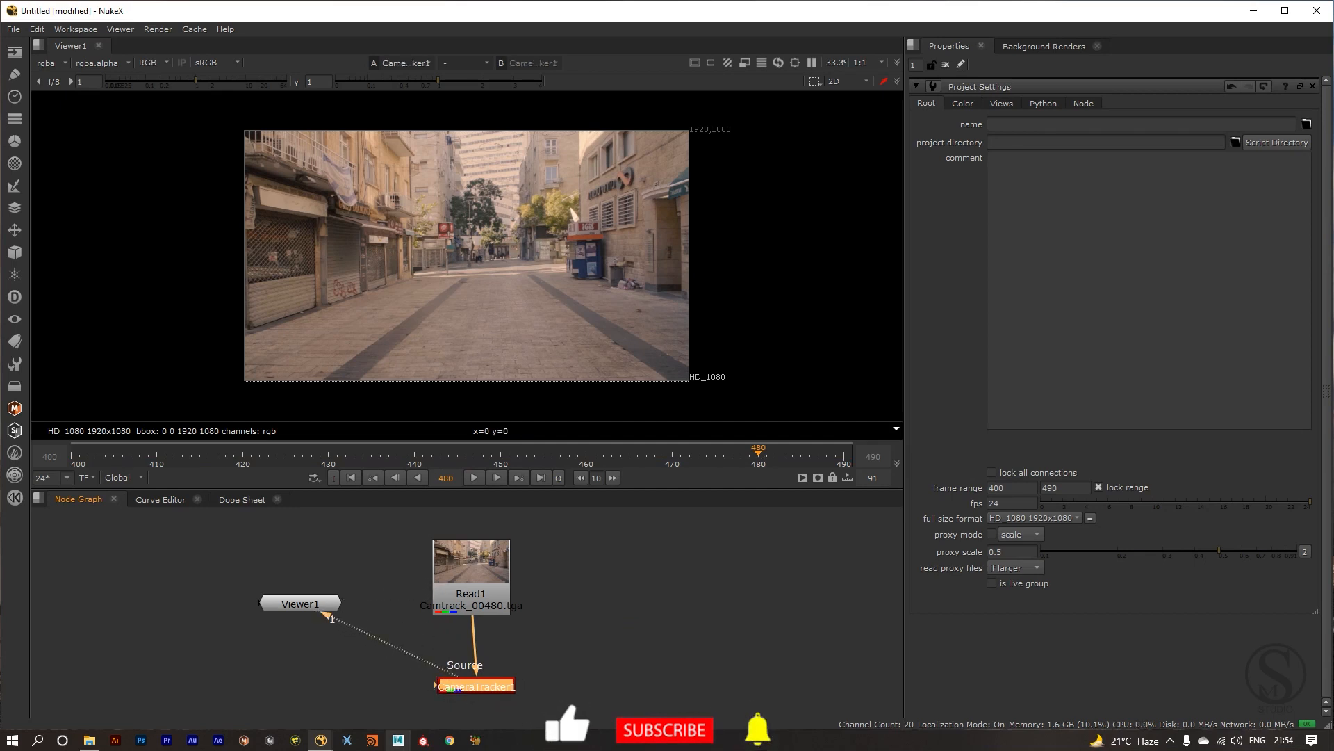
Arrange Read1 above the CameraTracker with Viewer1 beside them, and open the CameraTracker's properties.
{"action": "left_click_drag", "start_coordinate": [450, 612], "coordinate": [453, 594]}
{"action": "left_click_drag", "start_coordinate": [306, 592], "coordinate": [330, 655]}
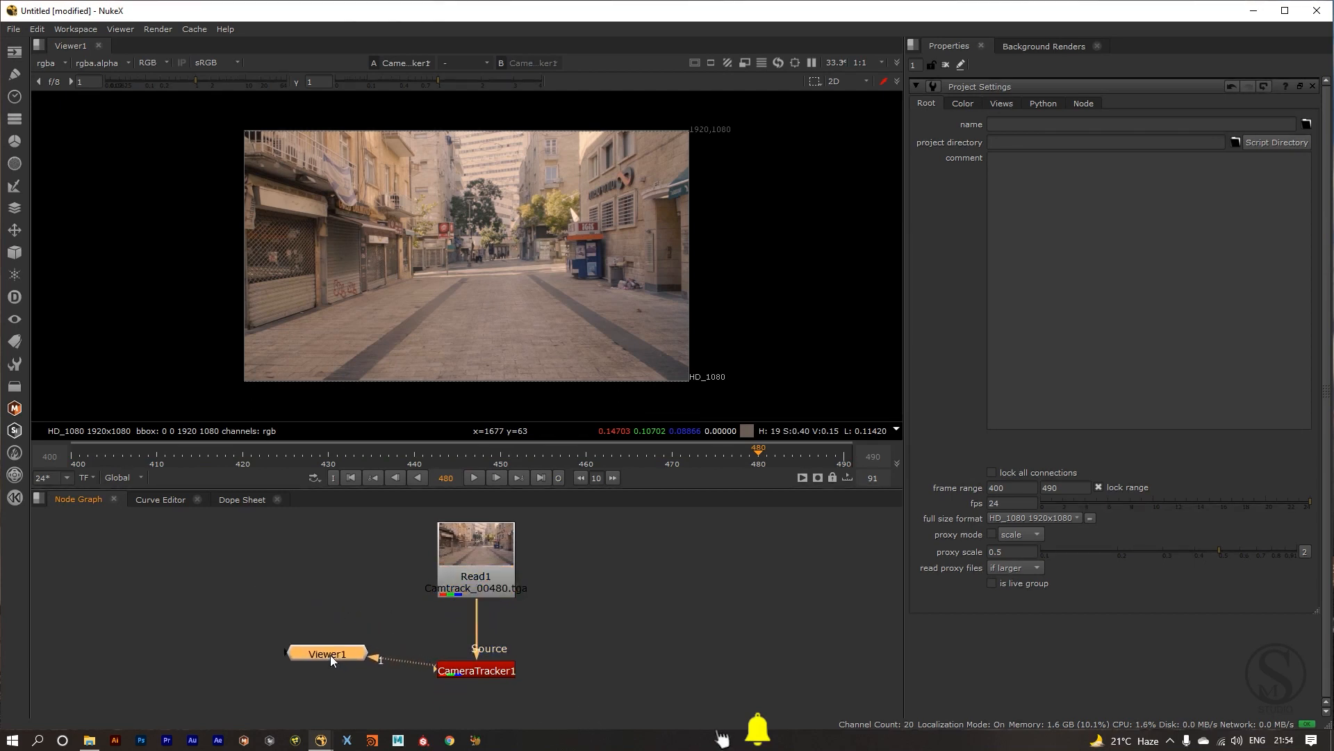
{"action": "left_click_drag", "start_coordinate": [624, 629], "coordinate": [356, 639]}
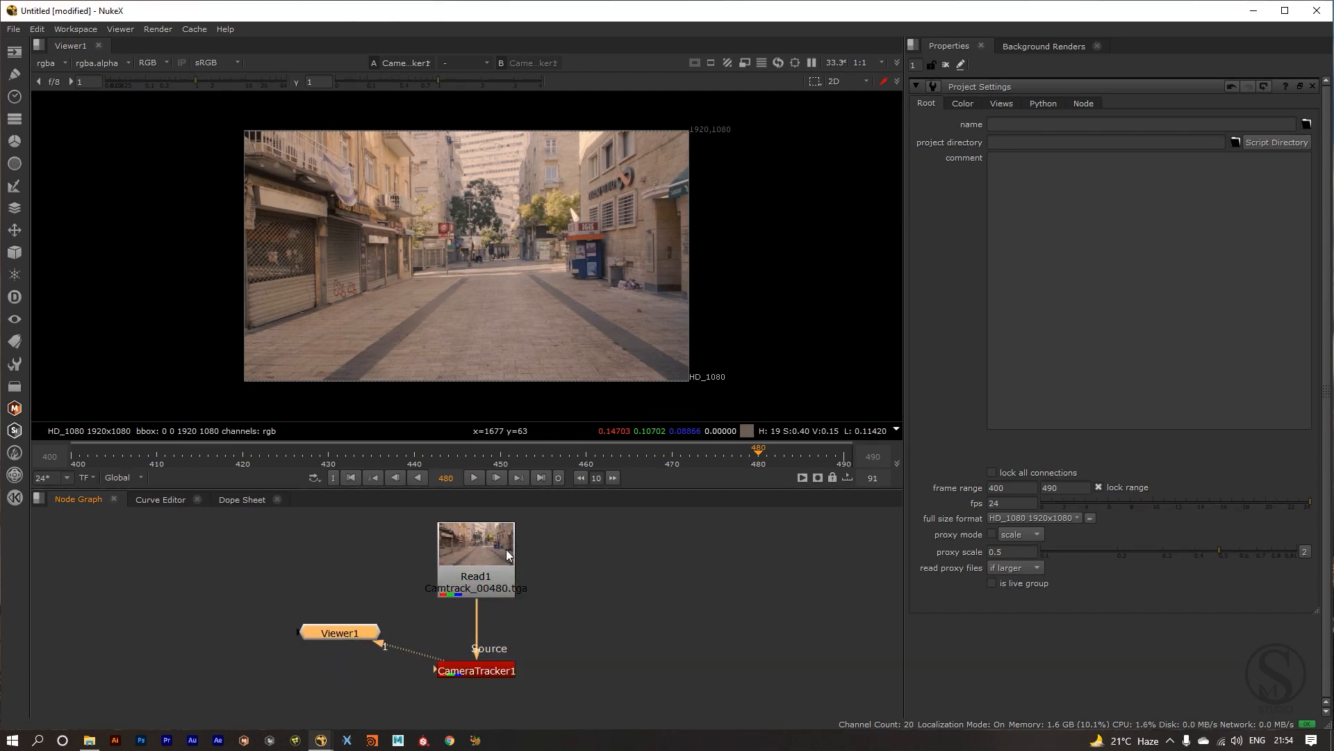
{"action": "left_click_drag", "start_coordinate": [506, 554], "coordinate": [505, 581]}
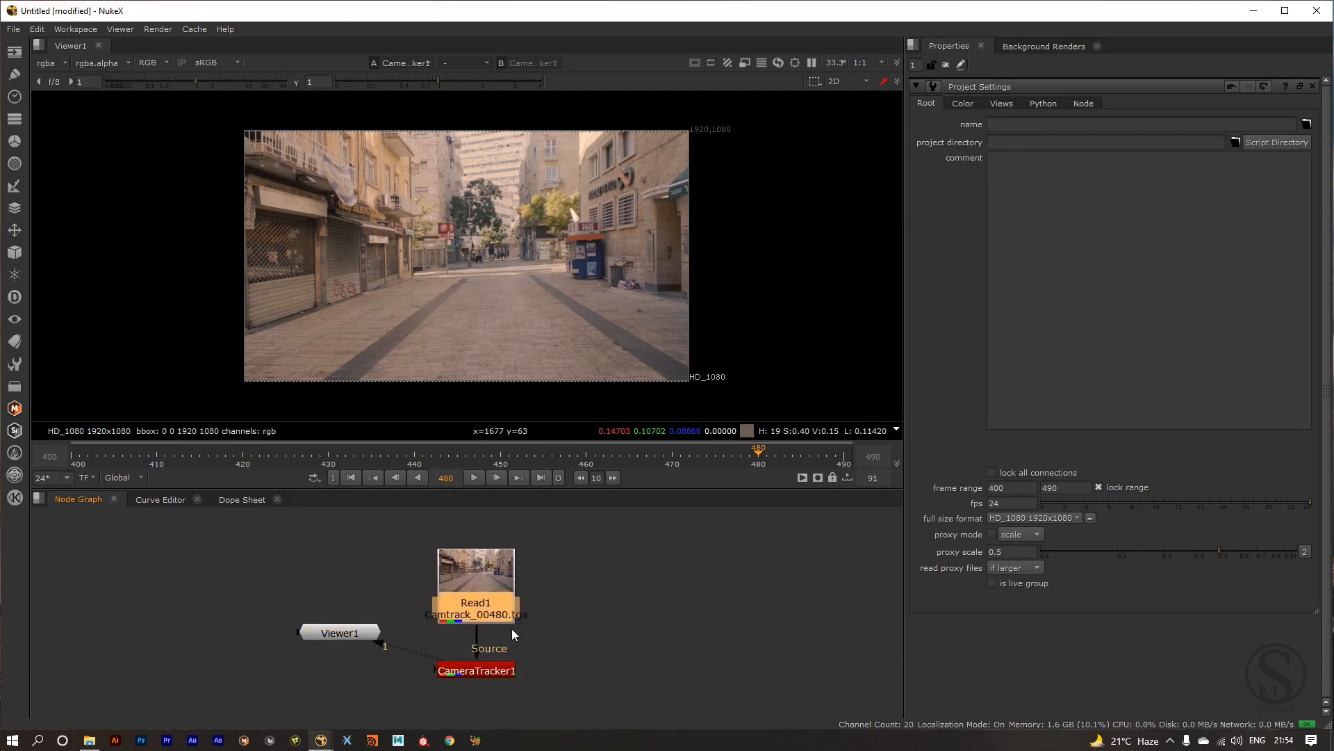
{"action": "left_click_drag", "start_coordinate": [546, 651], "coordinate": [515, 658]}
{"action": "double_click", "coordinate": [435, 672]}
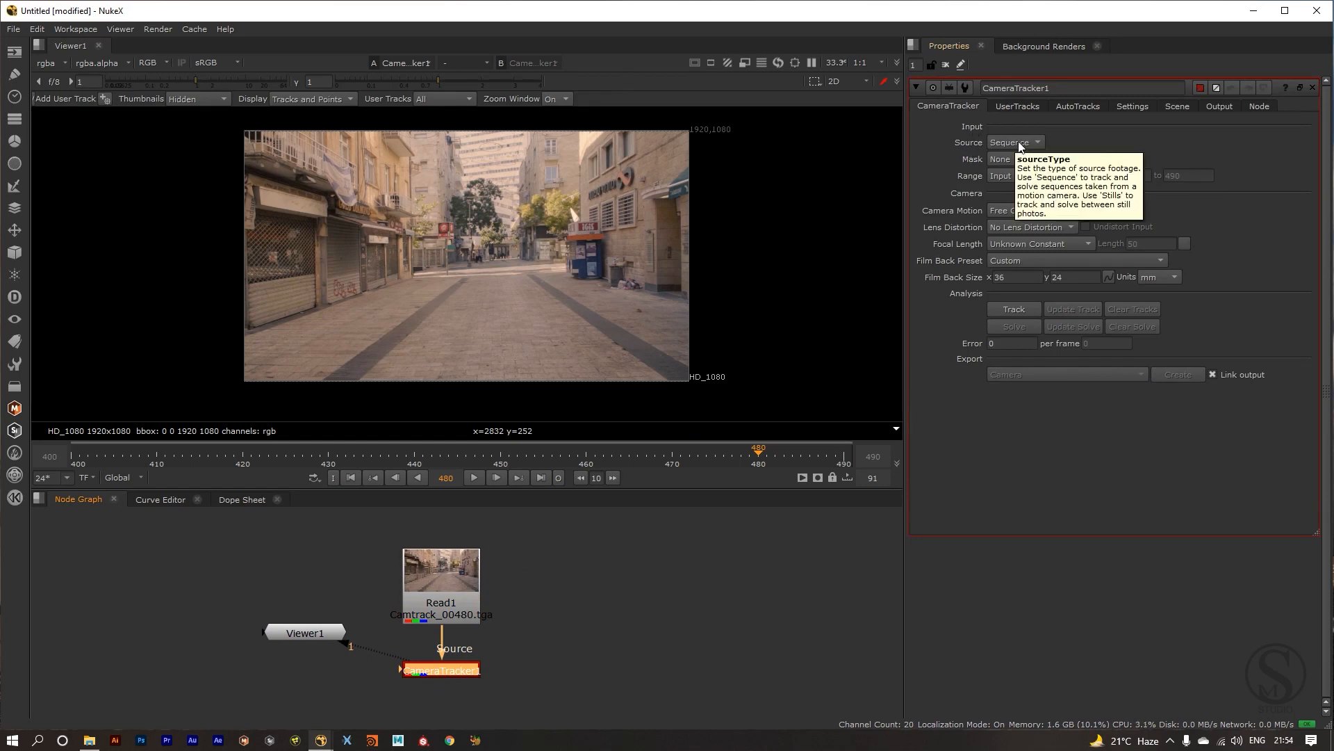
Play back the shot and examine the pedestrians at the far end of the street up close, as well as the foreground paving.
{"action": "left_click_drag", "start_coordinate": [313, 181], "coordinate": [620, 352]}
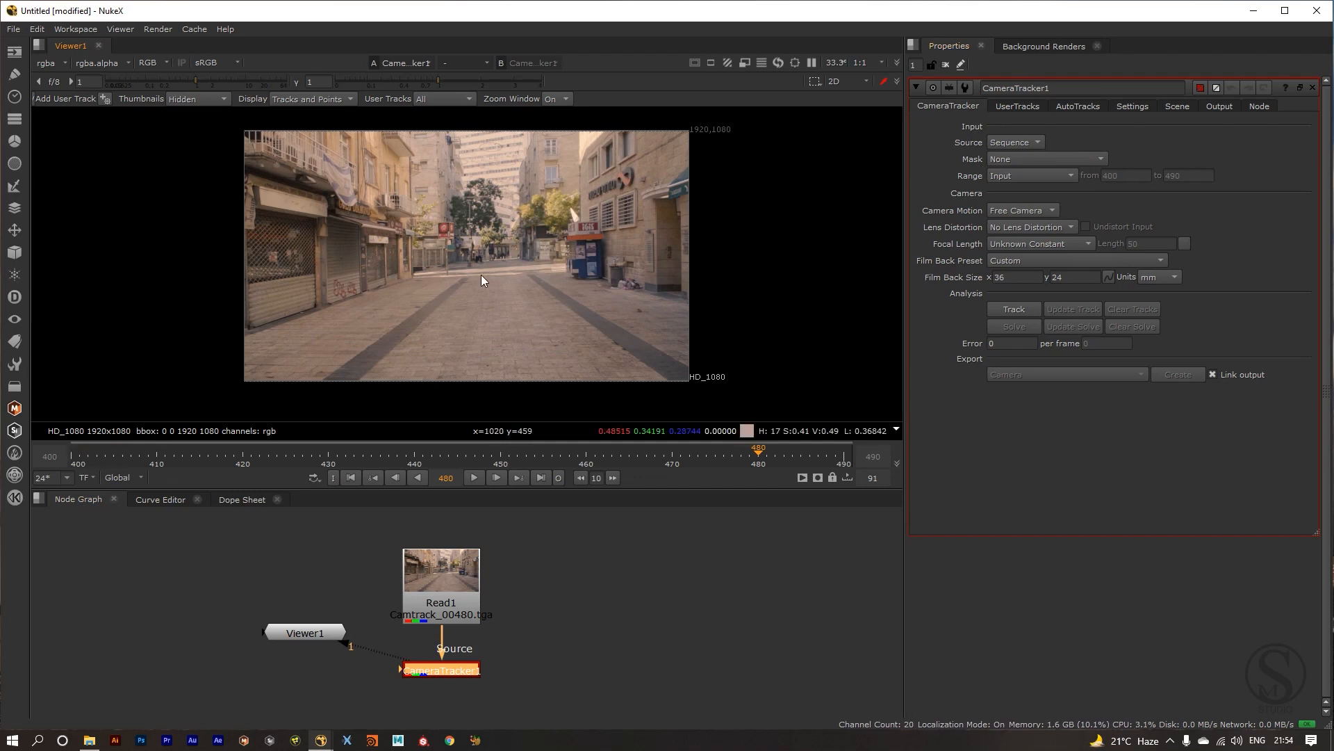
{"action": "key", "text": "l"}
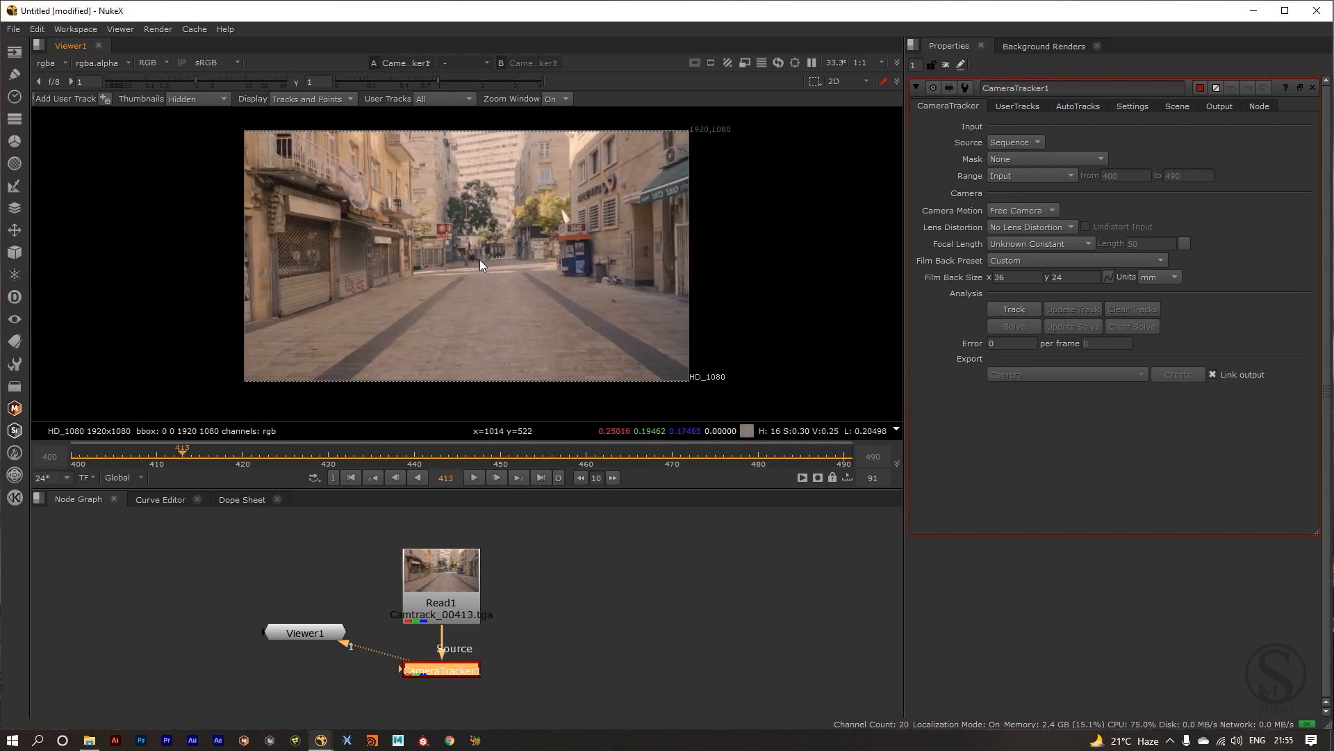
{"action": "scroll", "coordinate": [469, 256], "scroll_direction": "up", "scroll_amount": 5}
{"action": "key", "text": "k"}
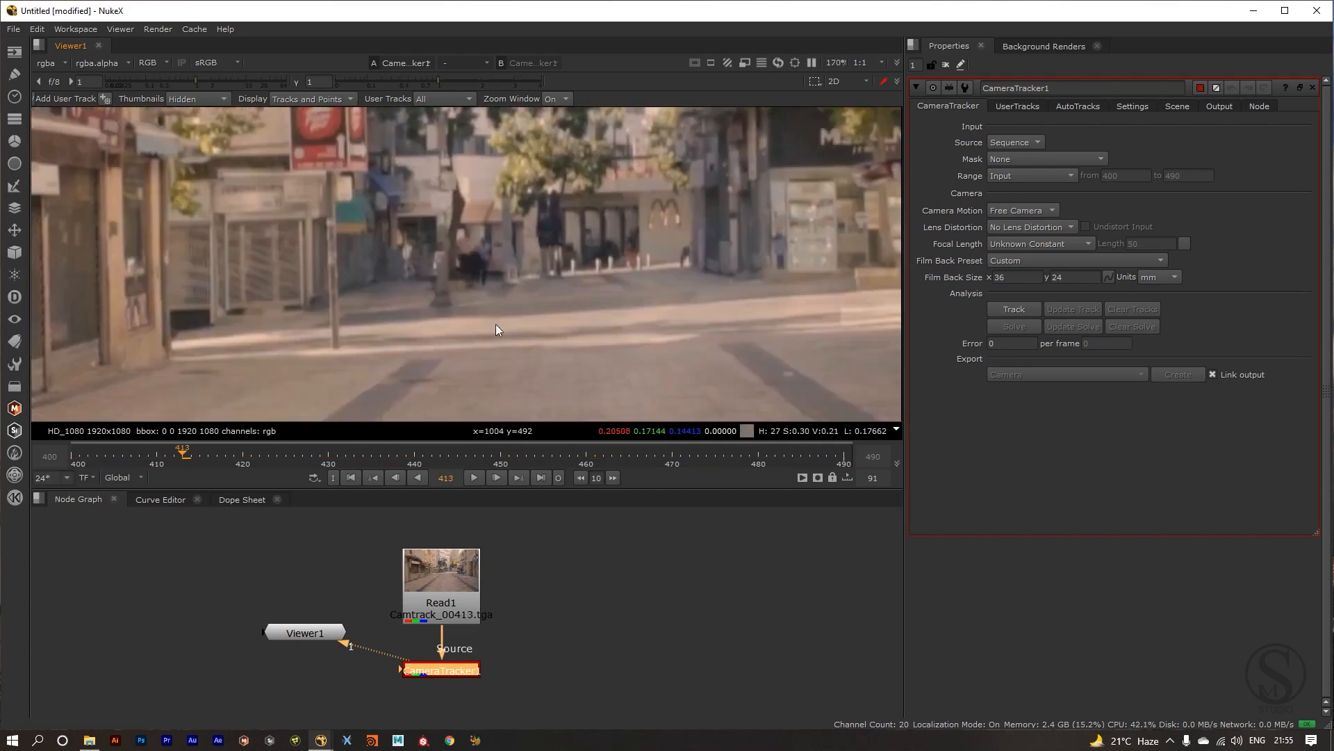
{"action": "key", "text": "l"}
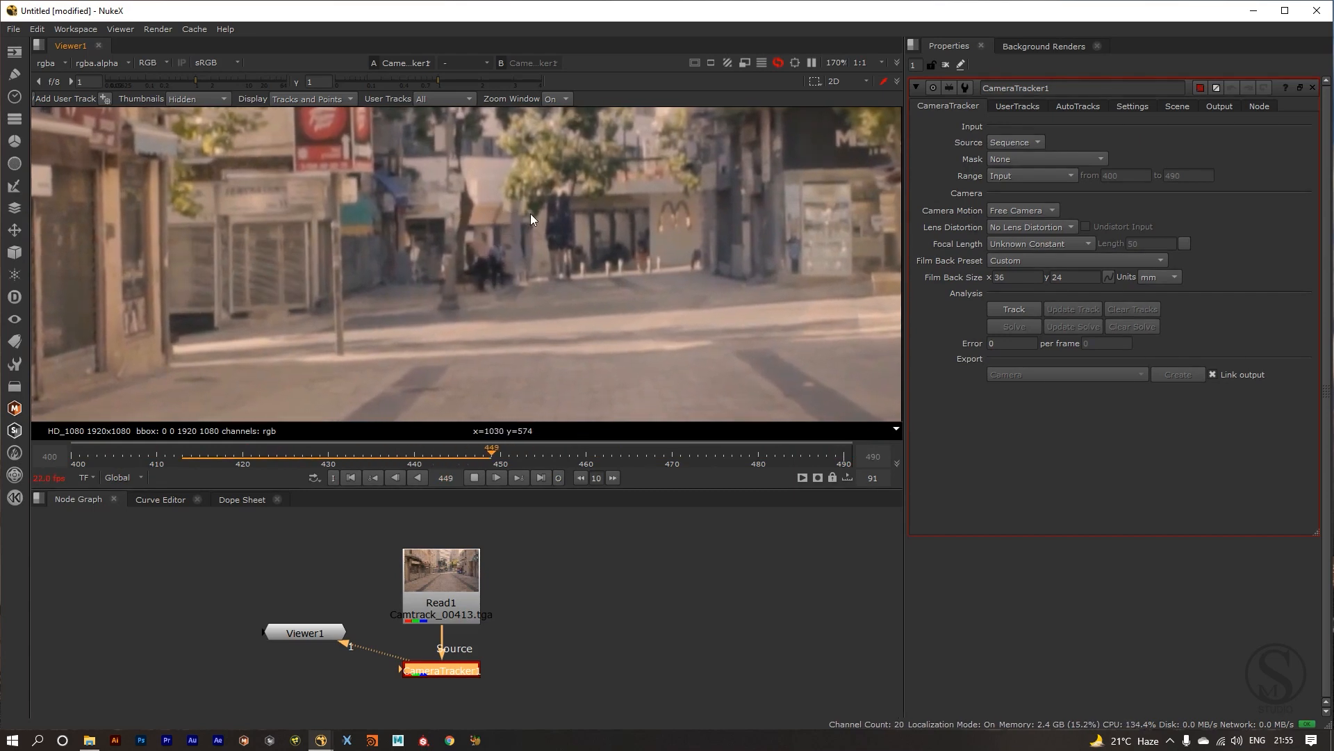
{"action": "scroll", "coordinate": [464, 311], "scroll_direction": "down", "scroll_amount": 2}
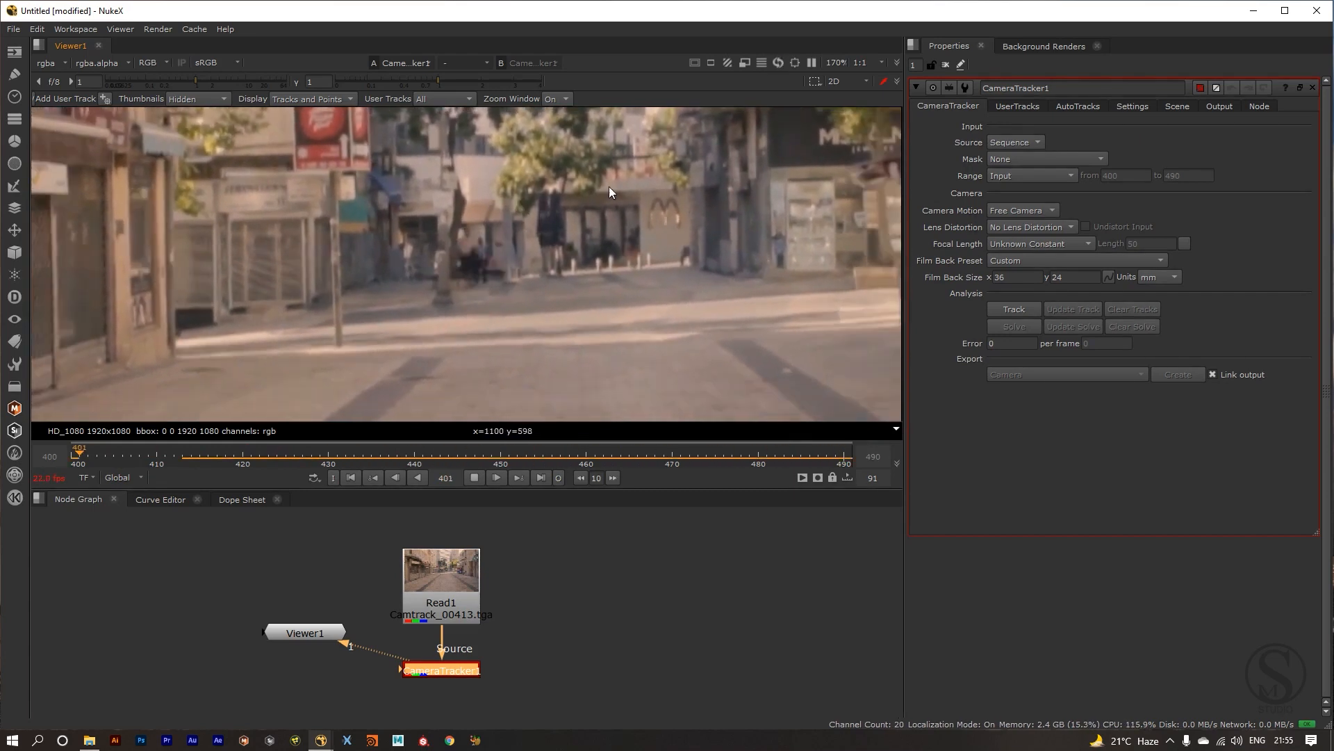
{"action": "scroll", "coordinate": [448, 327], "scroll_direction": "down", "scroll_amount": 2}
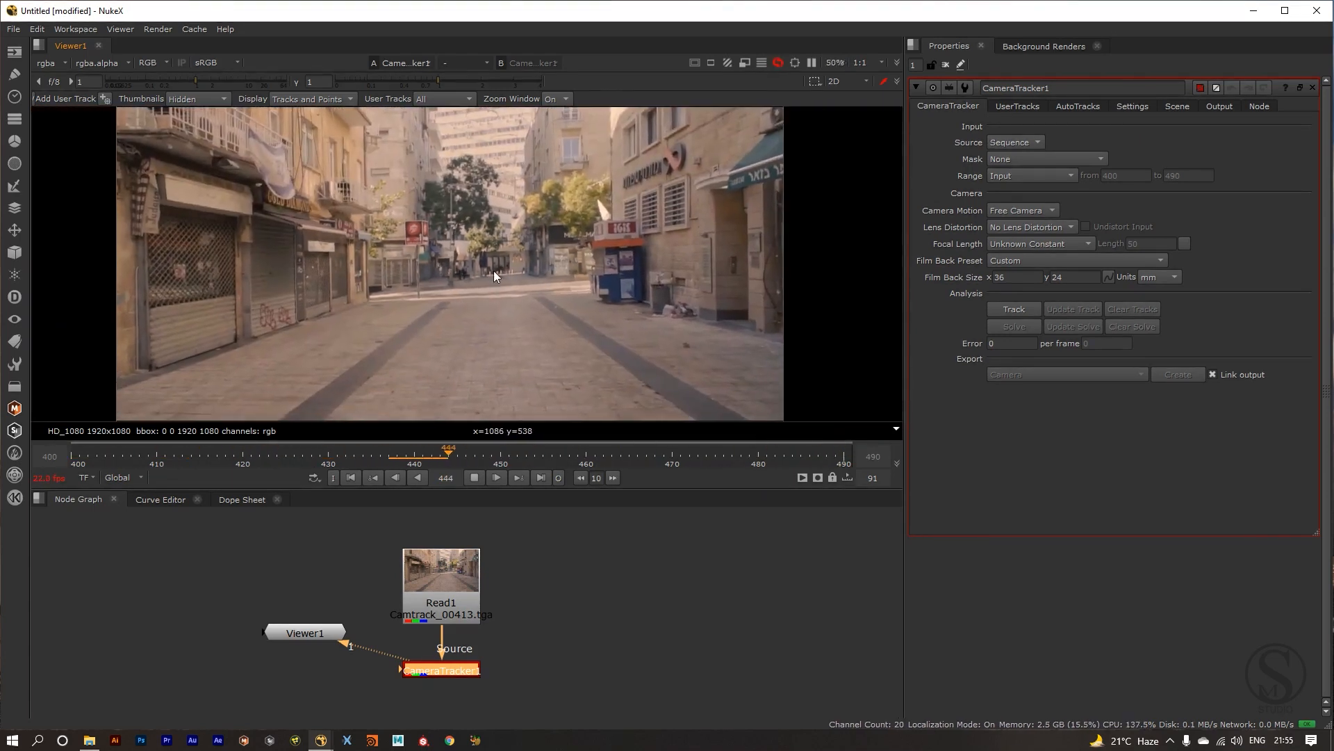
{"action": "scroll", "coordinate": [484, 309], "scroll_direction": "down", "scroll_amount": 1}
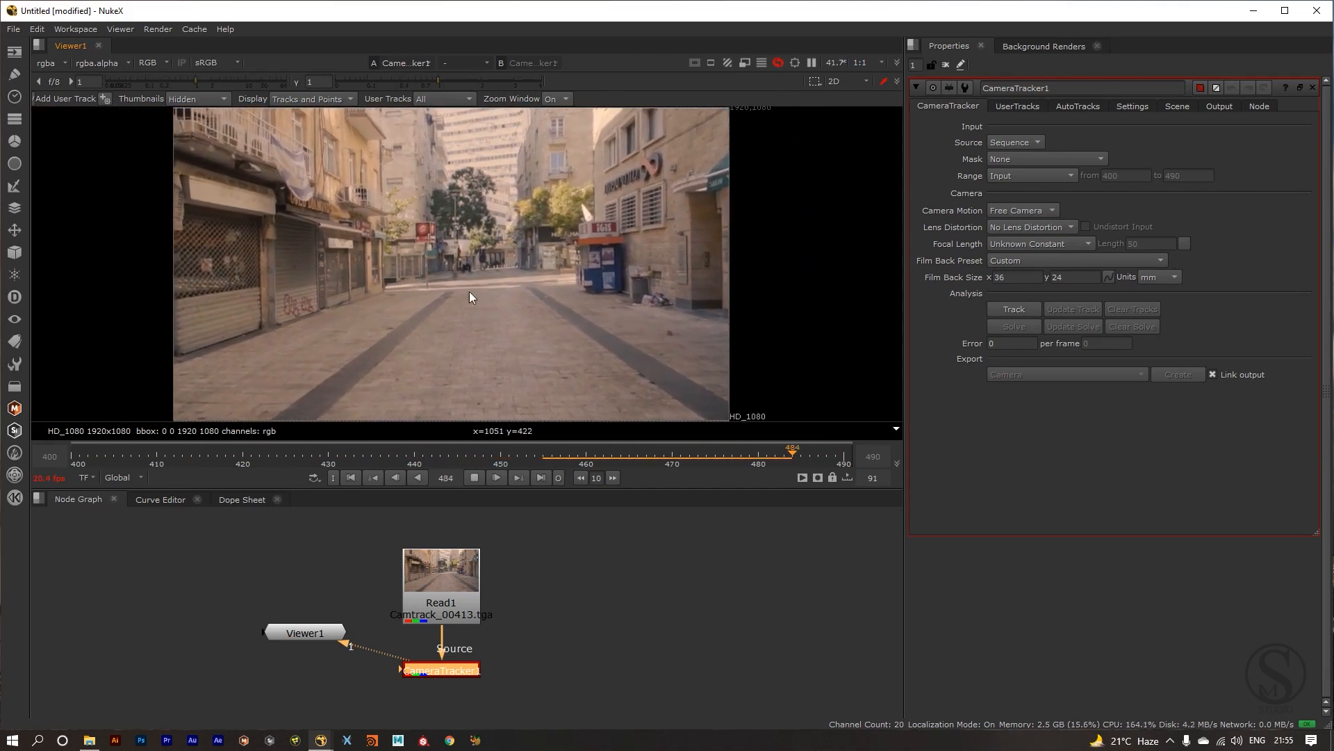
{"action": "left_click_drag", "start_coordinate": [443, 345], "coordinate": [422, 318]}
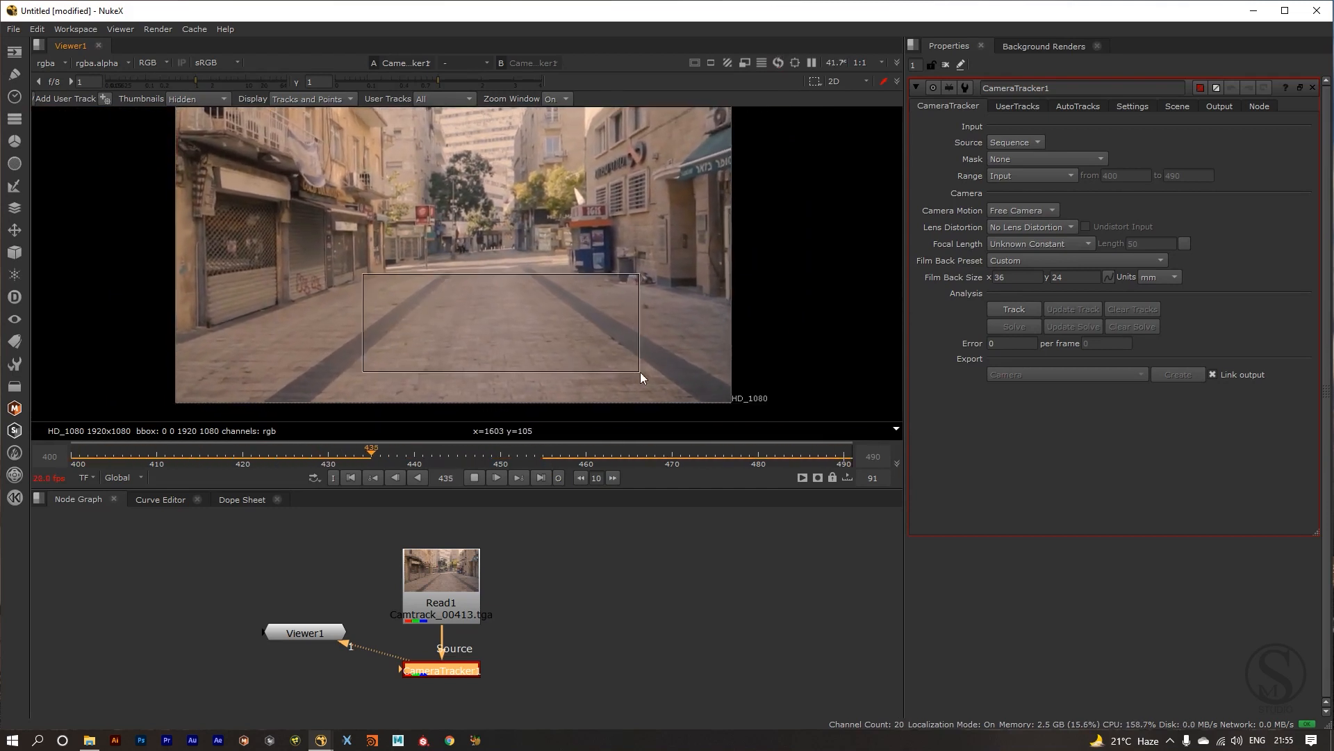
{"action": "key", "text": "k"}
Replay the shot from frame 400 to examine the moving people in the distance, and stop at frame 450.
{"action": "left_click", "coordinate": [77, 462]}
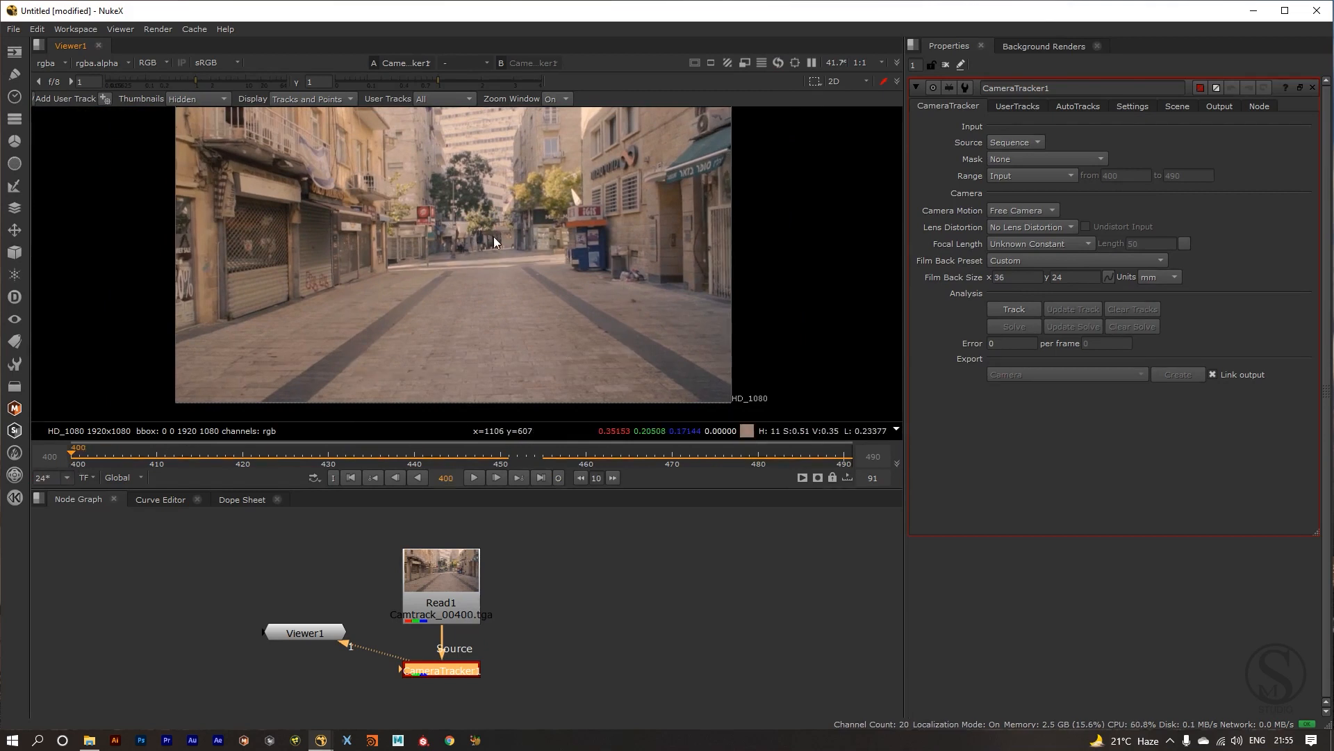
{"action": "left_click_drag", "start_coordinate": [475, 237], "coordinate": [477, 219]}
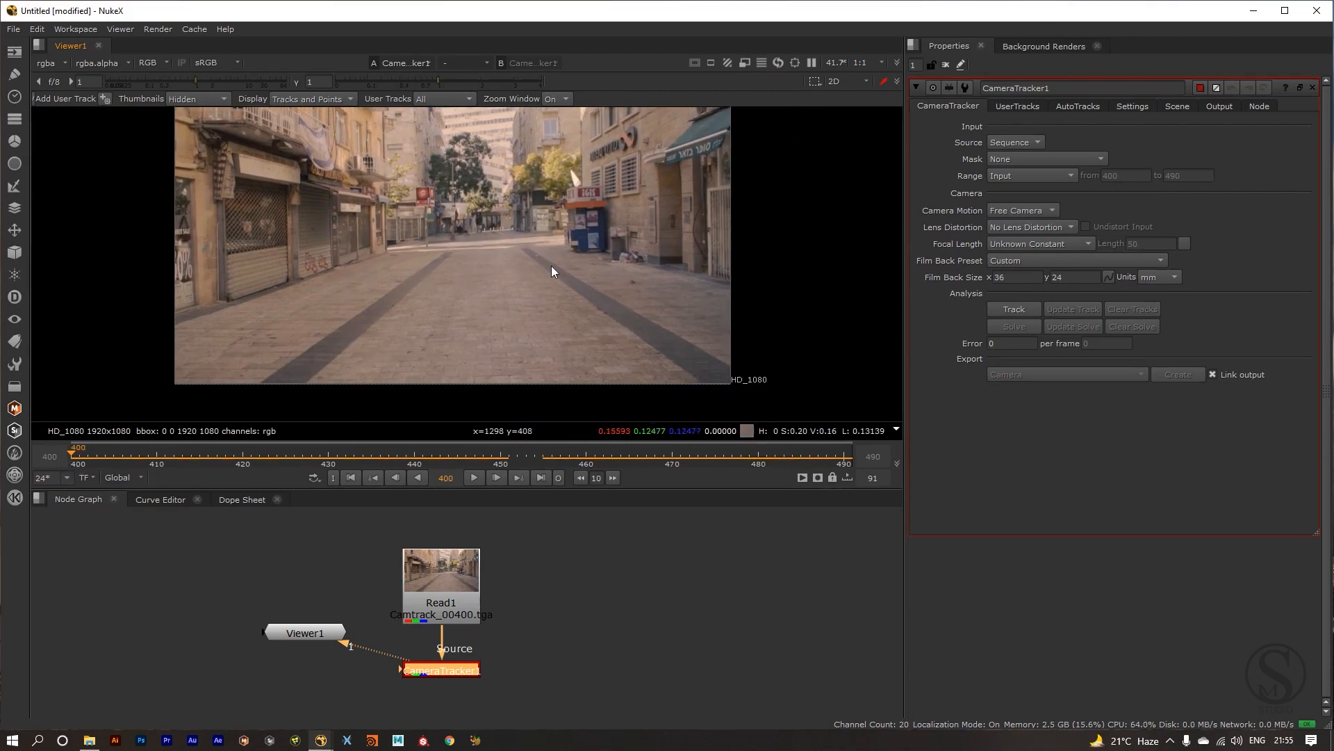
{"action": "left_click_drag", "start_coordinate": [470, 280], "coordinate": [460, 285]}
{"action": "key", "text": "l"}
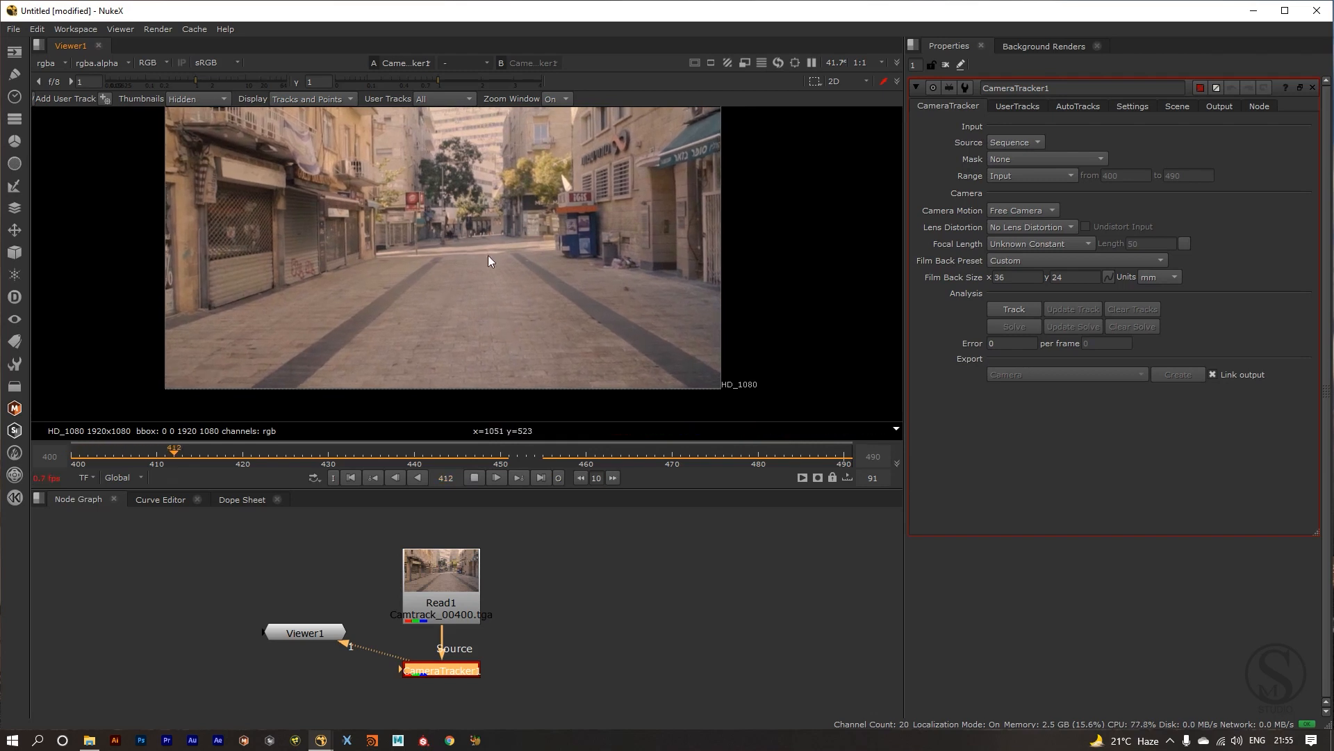
{"action": "key", "text": "k"}
{"action": "key", "text": "l"}
{"action": "key", "text": "k"}
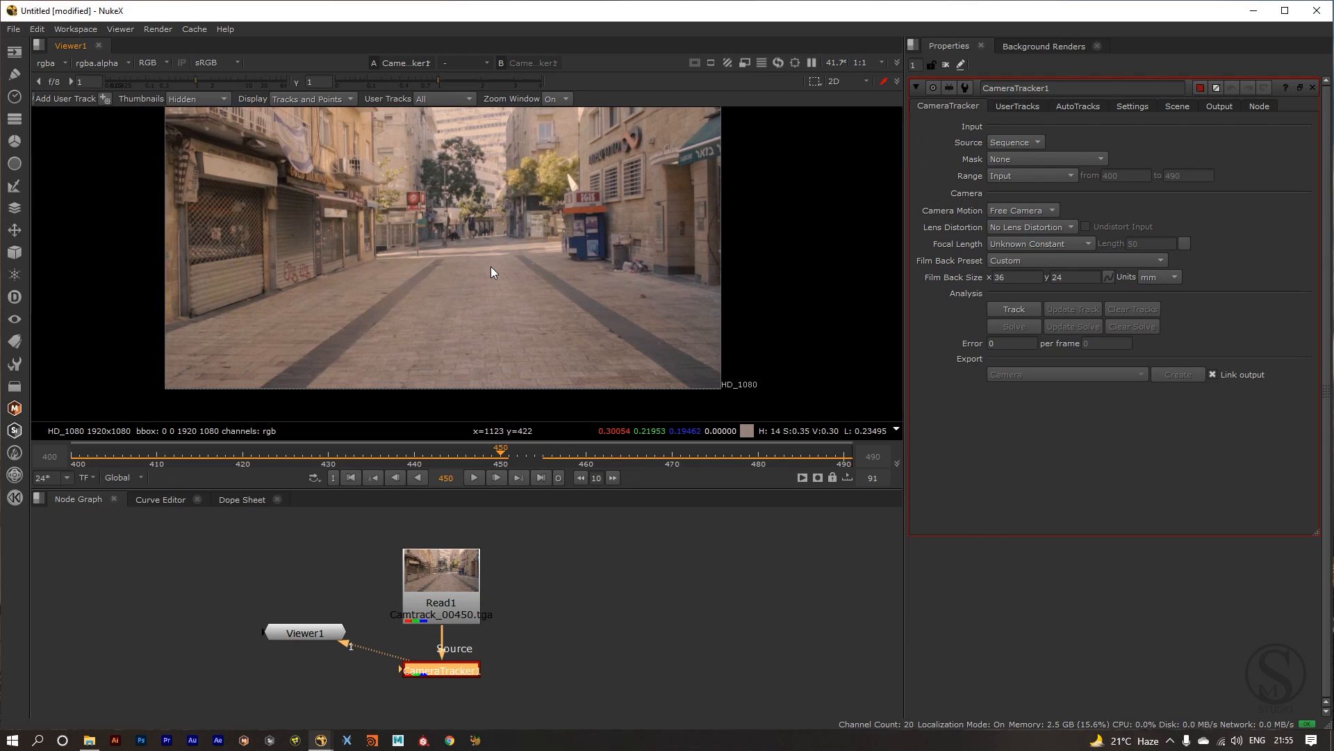
Pull the Mask input out of the CameraTracker node and release it unconnected.
{"action": "left_click_drag", "start_coordinate": [398, 673], "coordinate": [623, 695]}
{"action": "left_click_drag", "start_coordinate": [621, 691], "coordinate": [647, 659]}
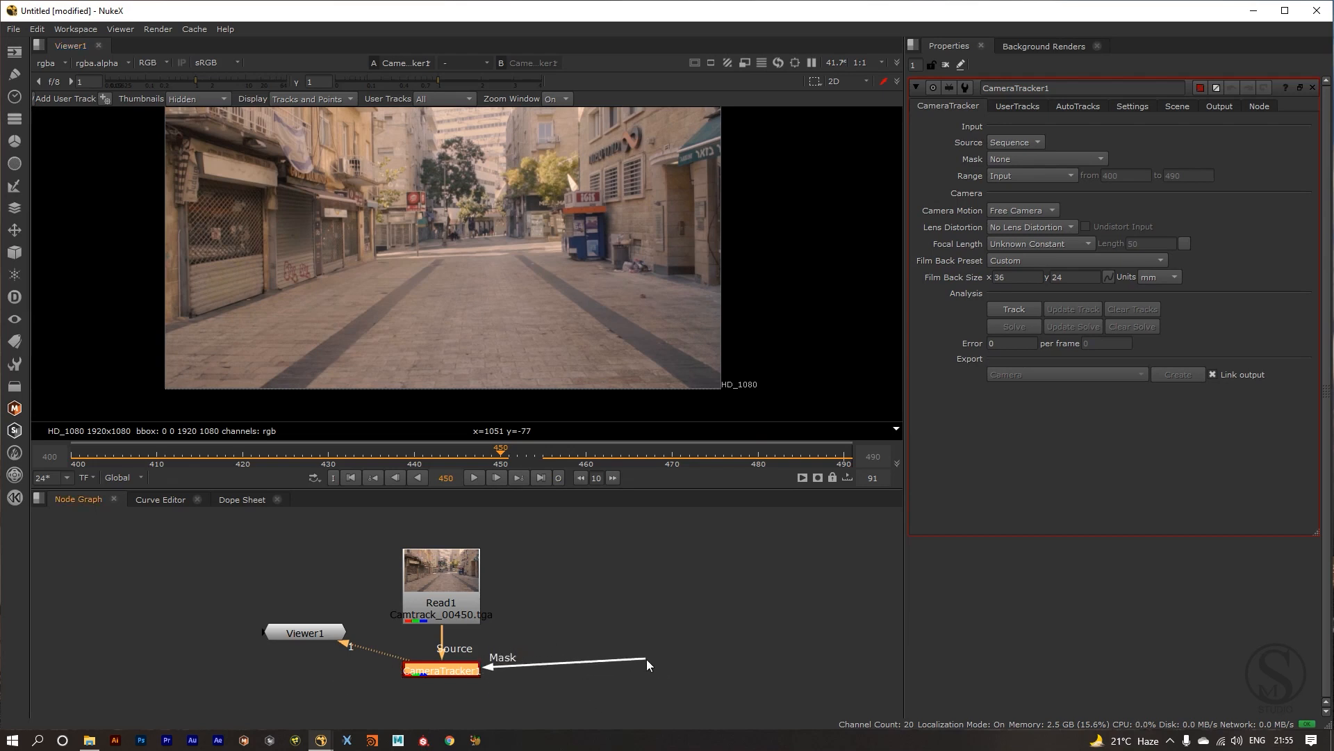
{"action": "left_click_drag", "start_coordinate": [647, 659], "coordinate": [647, 659]}
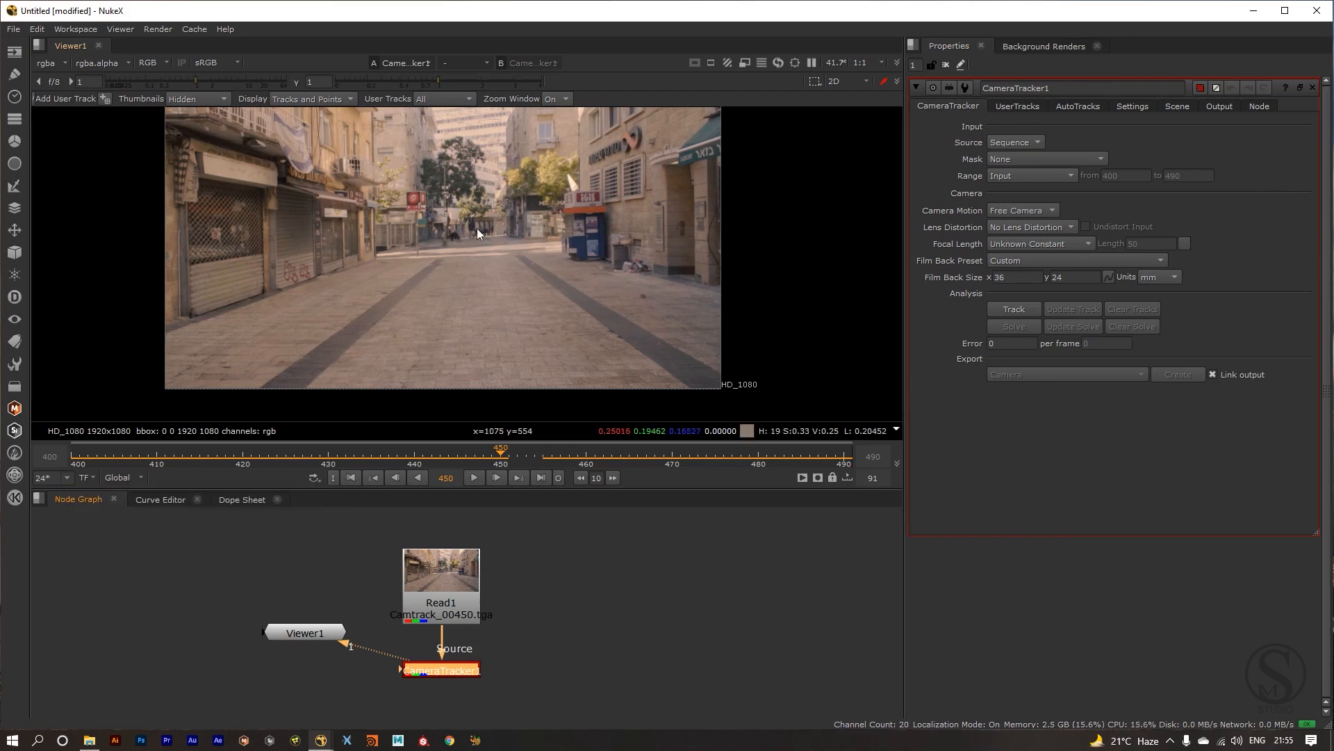
Go to frame 400, try the Custom range on the CameraTracker, inspect its from and to fields, and restore the range to Input.
{"action": "left_click", "coordinate": [74, 457]}
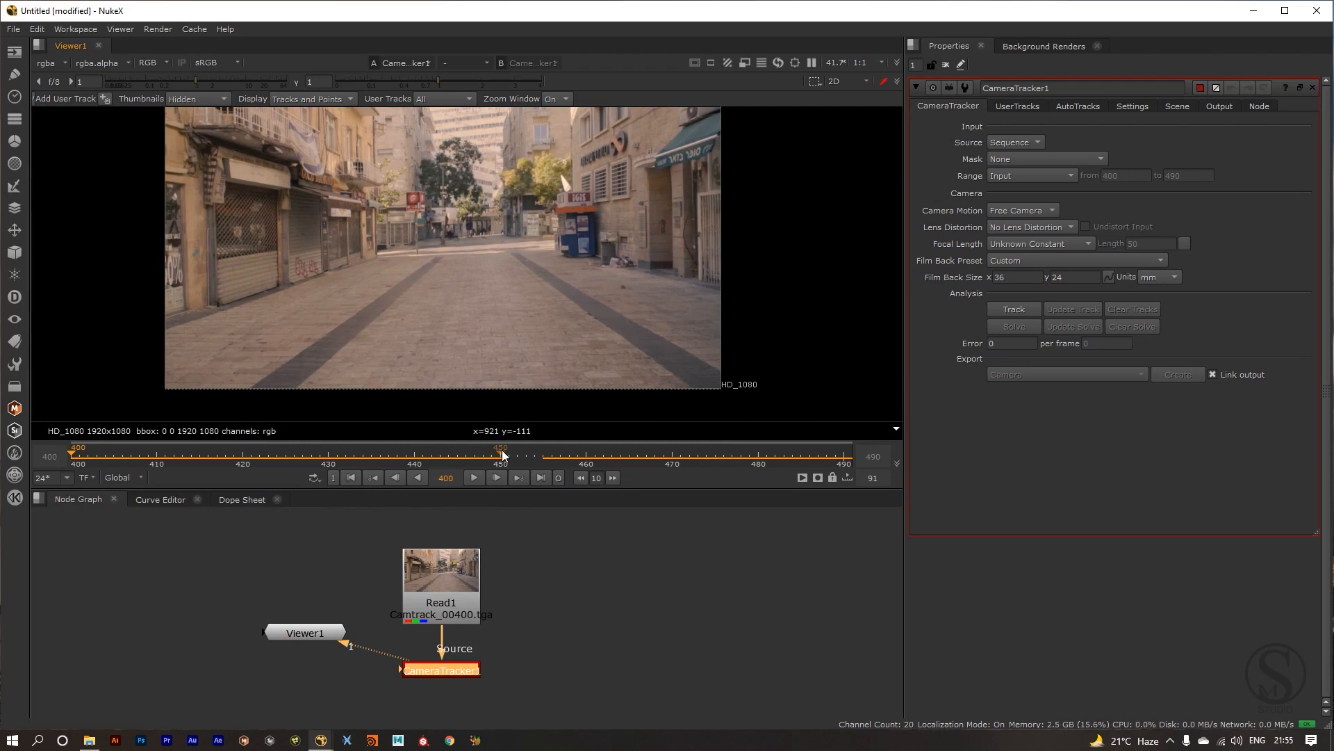
{"action": "left_click", "coordinate": [1024, 181]}
{"action": "left_click", "coordinate": [1025, 204]}
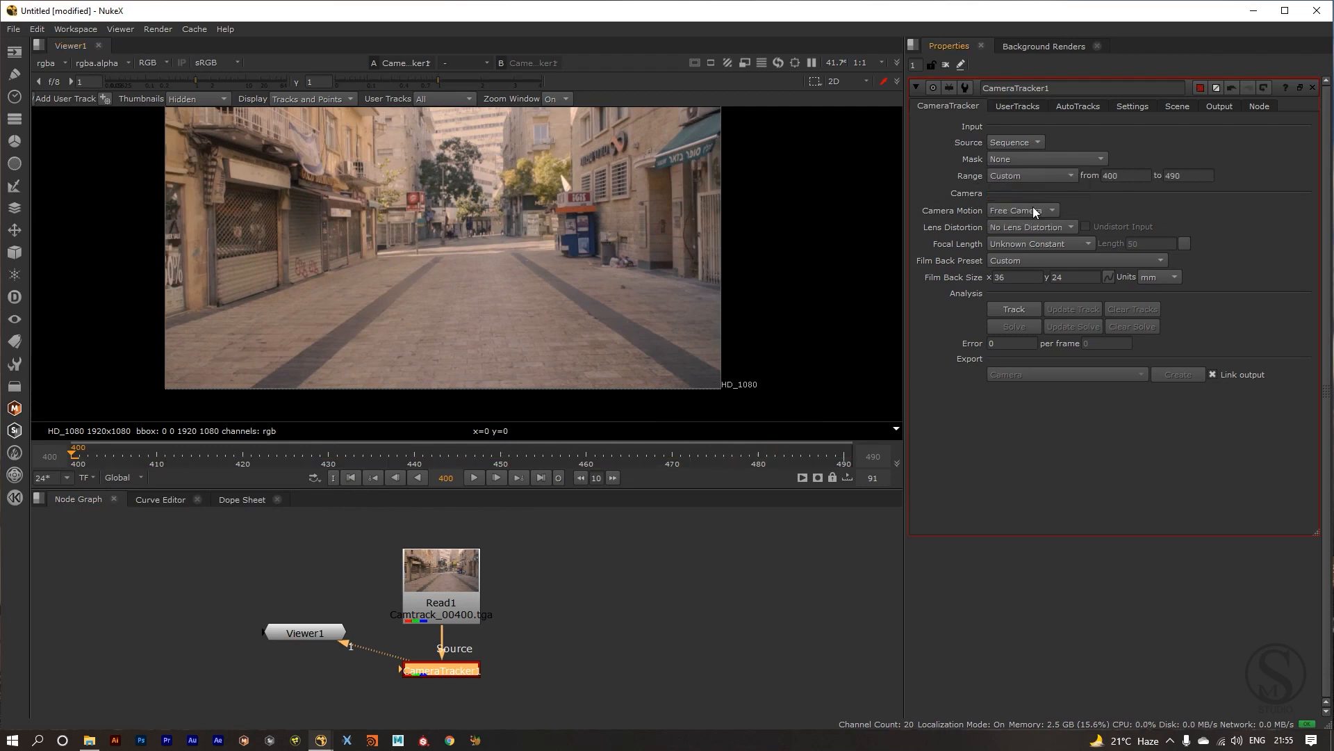
{"action": "double_click", "coordinate": [1110, 175]}
{"action": "double_click", "coordinate": [1186, 176]}
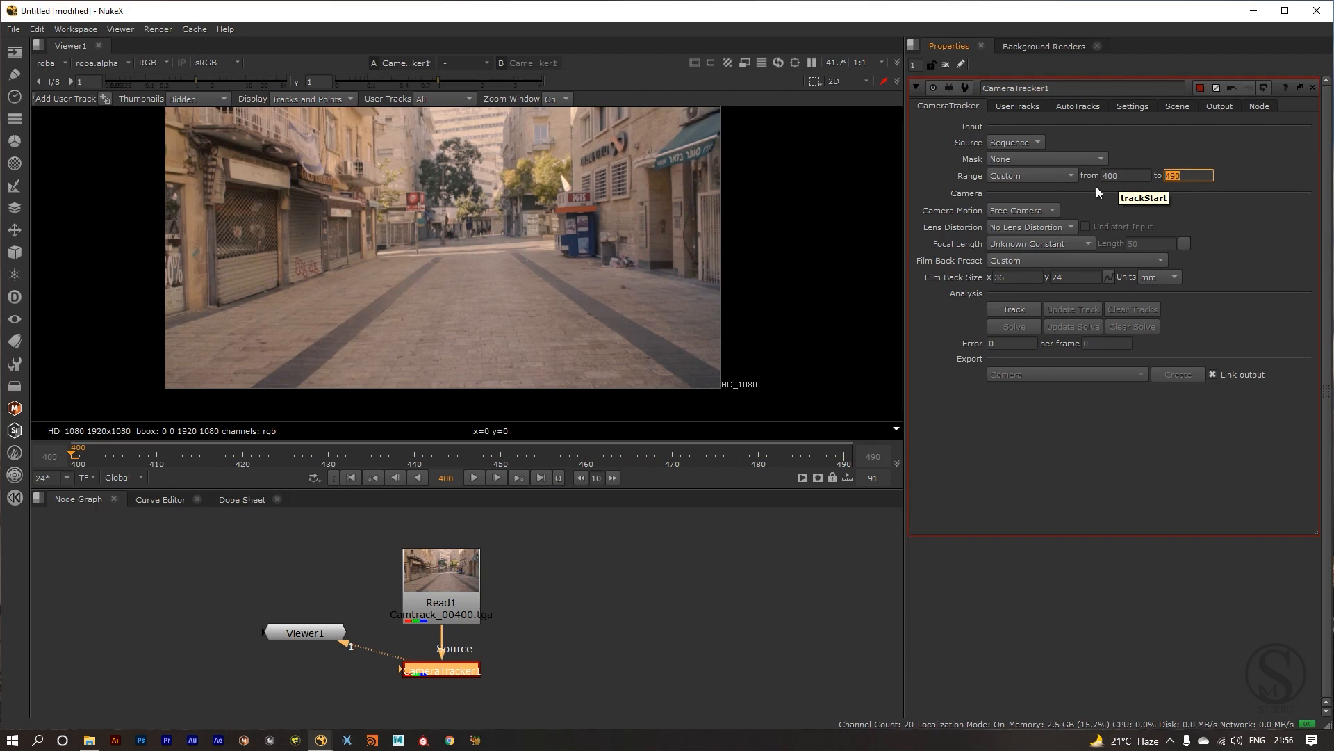
{"action": "left_click", "coordinate": [1028, 175]}
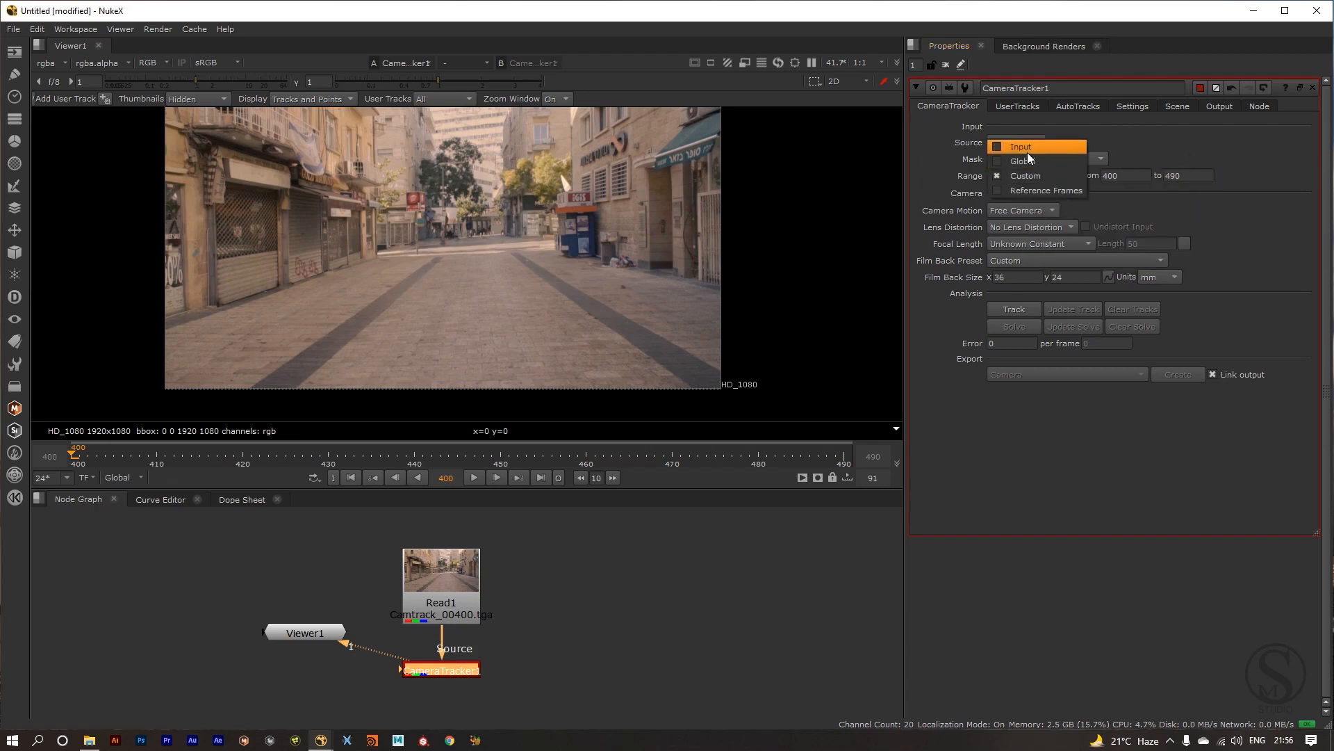
{"action": "left_click", "coordinate": [1027, 152]}
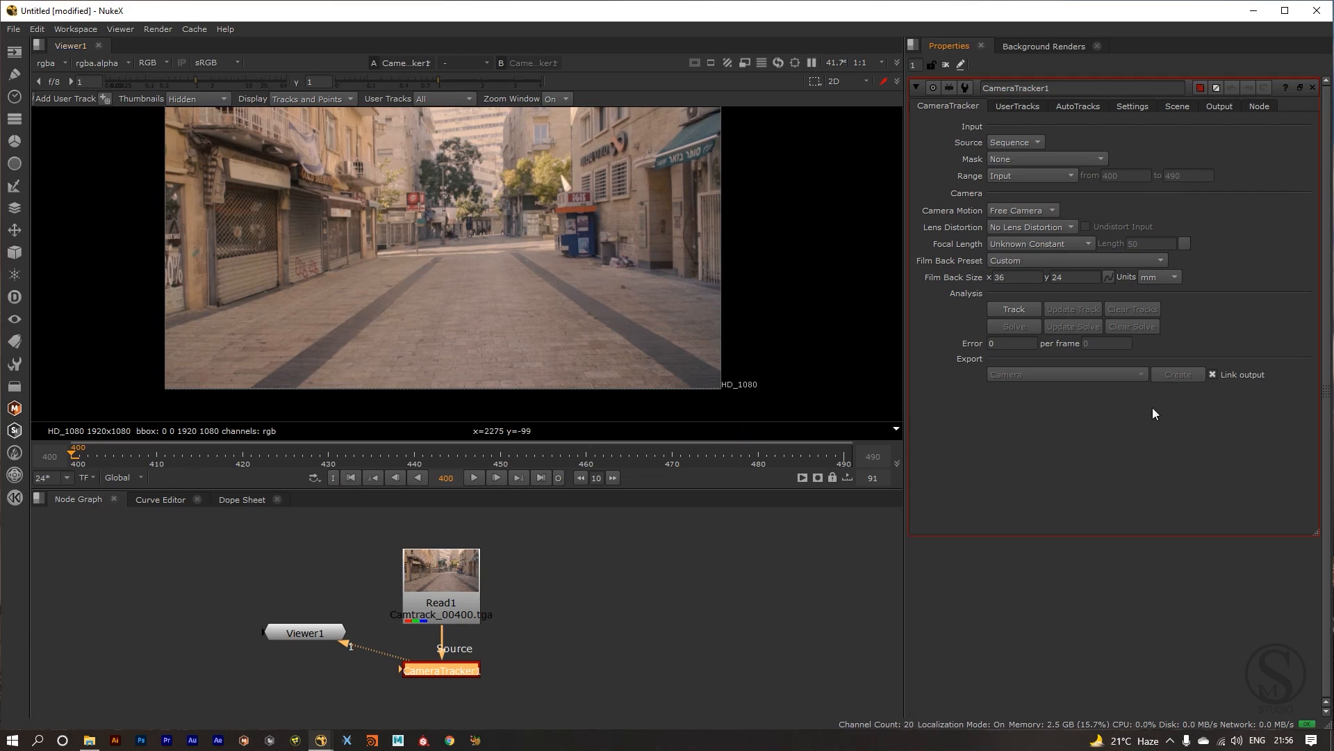
{"action": "left_click_drag", "start_coordinate": [699, 178], "coordinate": [725, 214]}
{"action": "scroll", "coordinate": [624, 278], "scroll_direction": "down", "scroll_amount": 1}
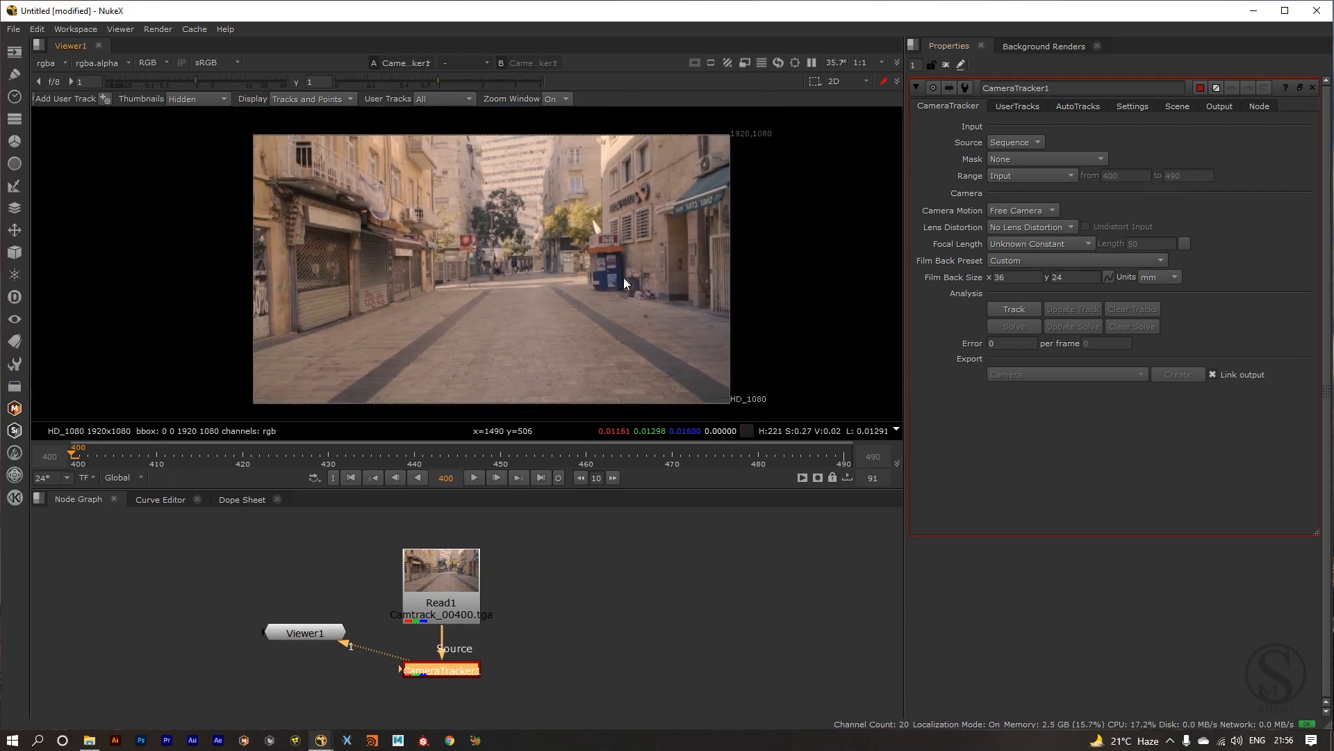
{"action": "scroll", "coordinate": [623, 278], "scroll_direction": "up", "scroll_amount": 1}
{"action": "key", "text": "minus"}
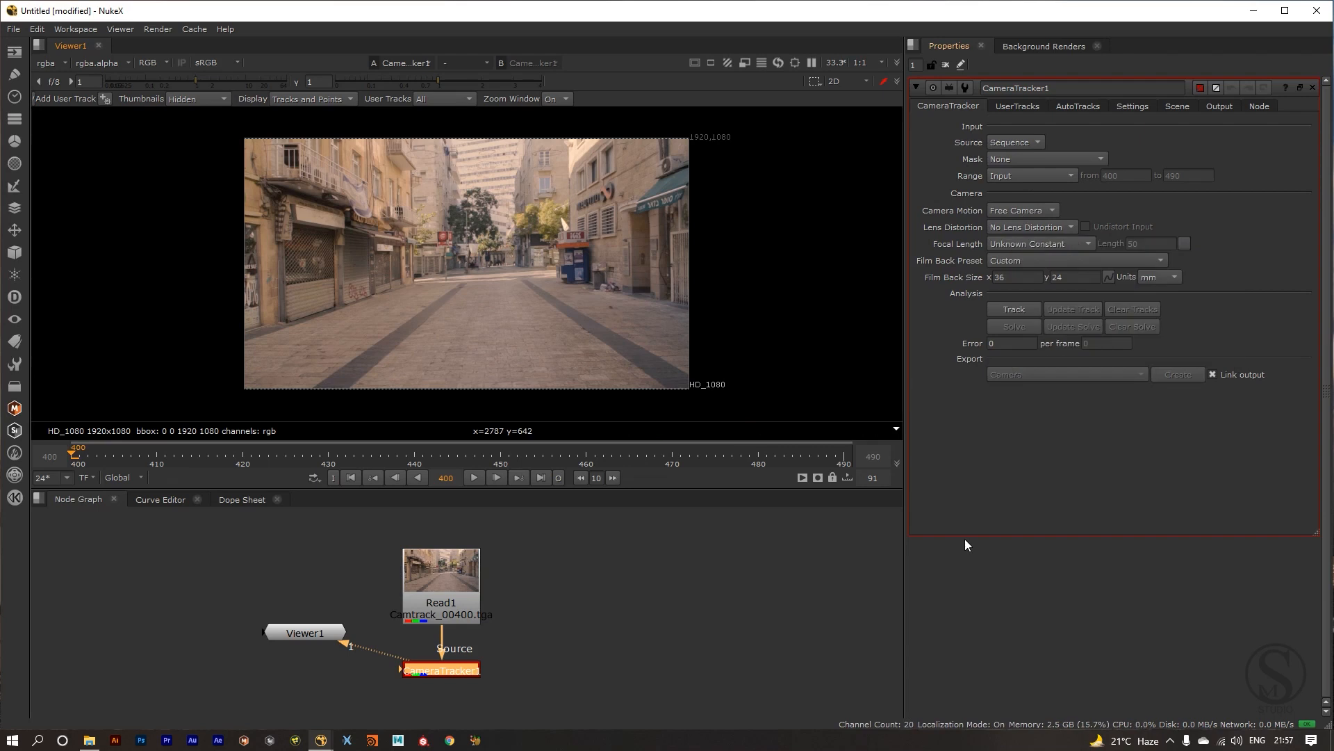
Keep the CameraTracker's Camera Motion on Free Camera and set Lens Distortion to Unknown Lens.
{"action": "left_click", "coordinate": [1008, 211]}
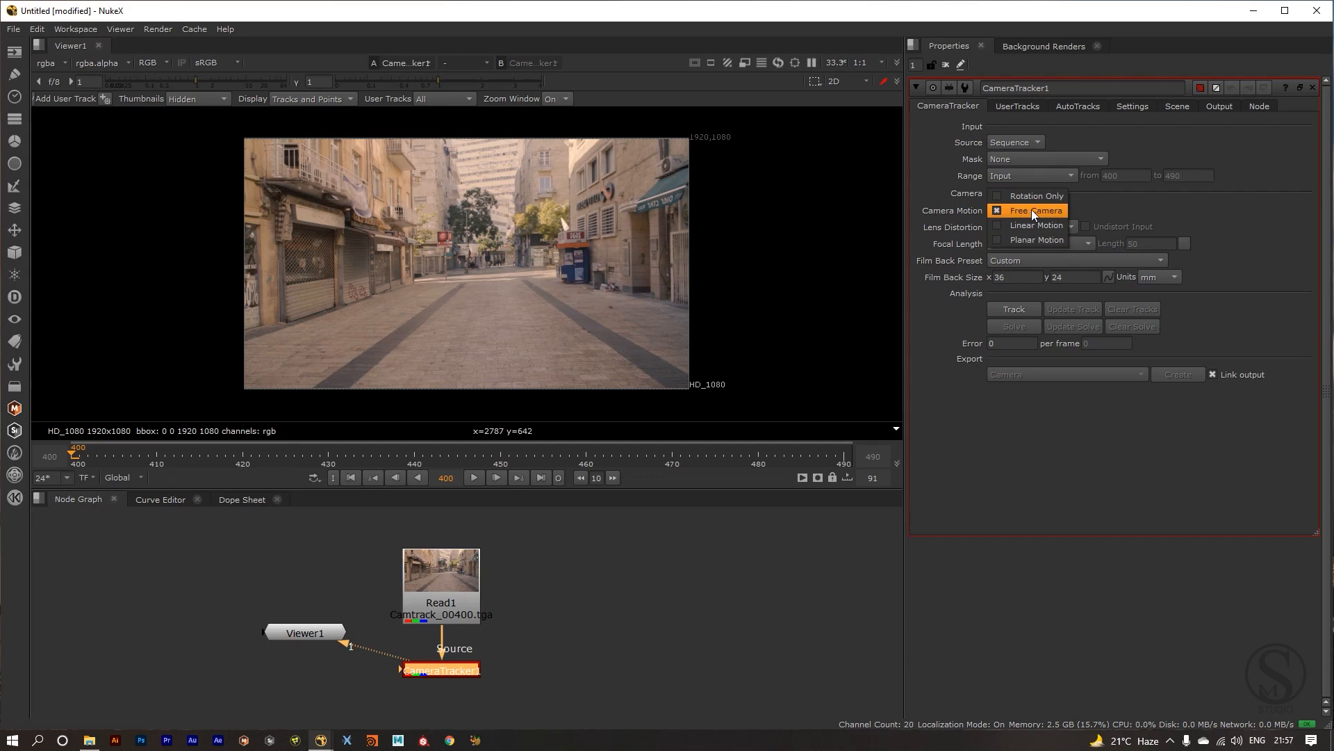
{"action": "left_click", "coordinate": [1032, 209]}
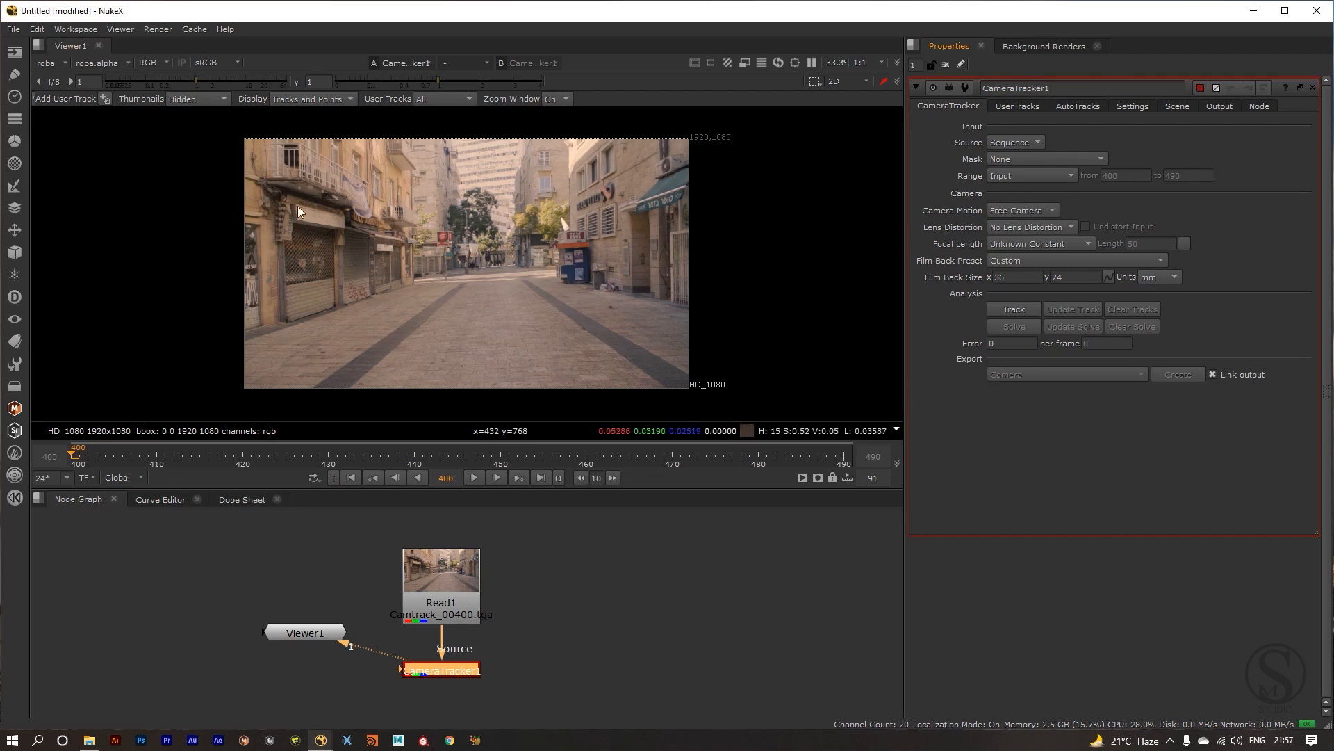
{"action": "left_click_drag", "start_coordinate": [248, 206], "coordinate": [682, 350]}
{"action": "left_click_drag", "start_coordinate": [406, 238], "coordinate": [653, 341]}
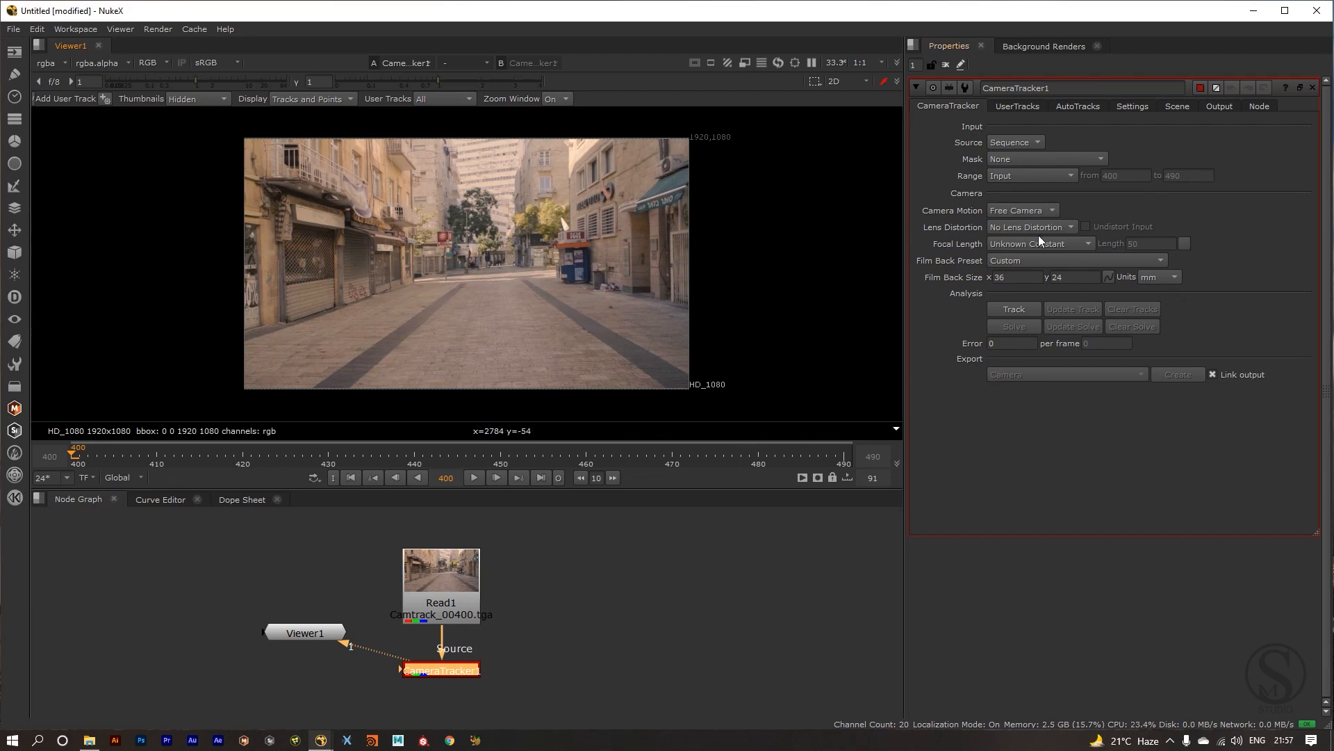
{"action": "left_click", "coordinate": [1021, 227]}
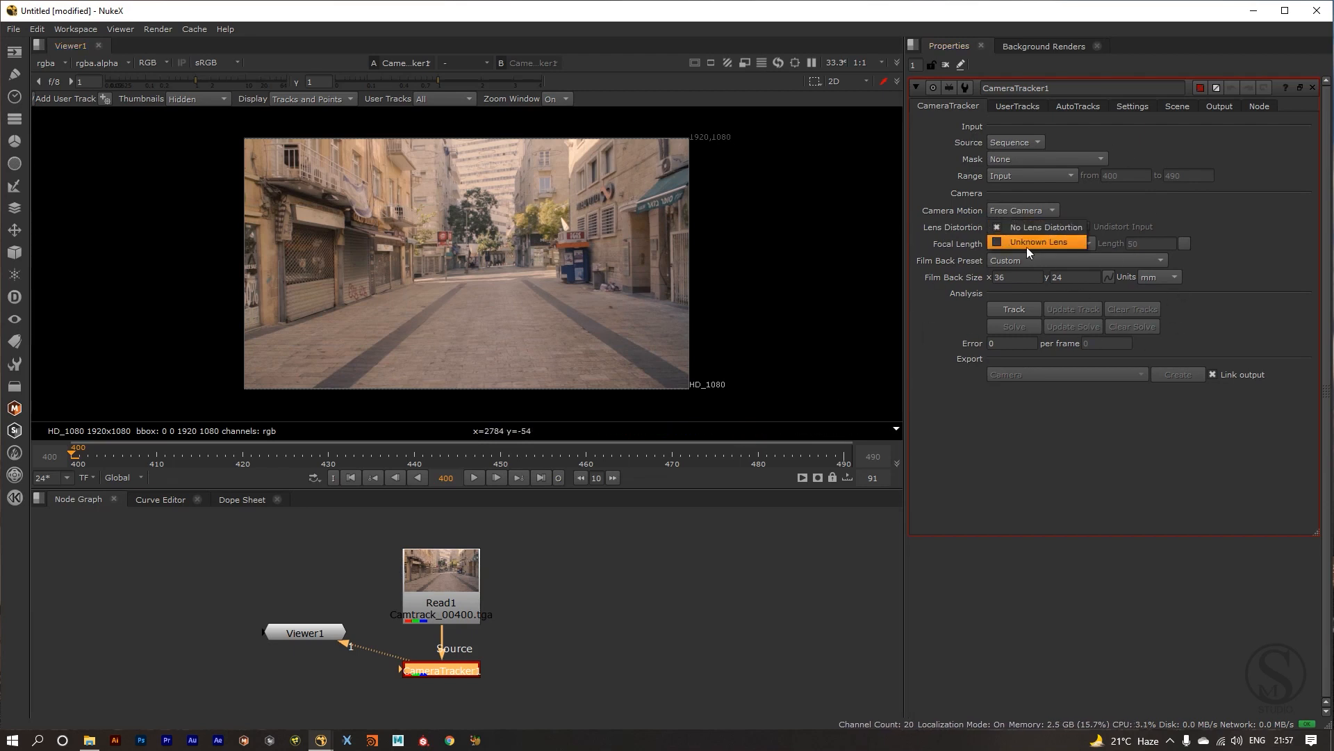
{"action": "left_click", "coordinate": [1027, 244]}
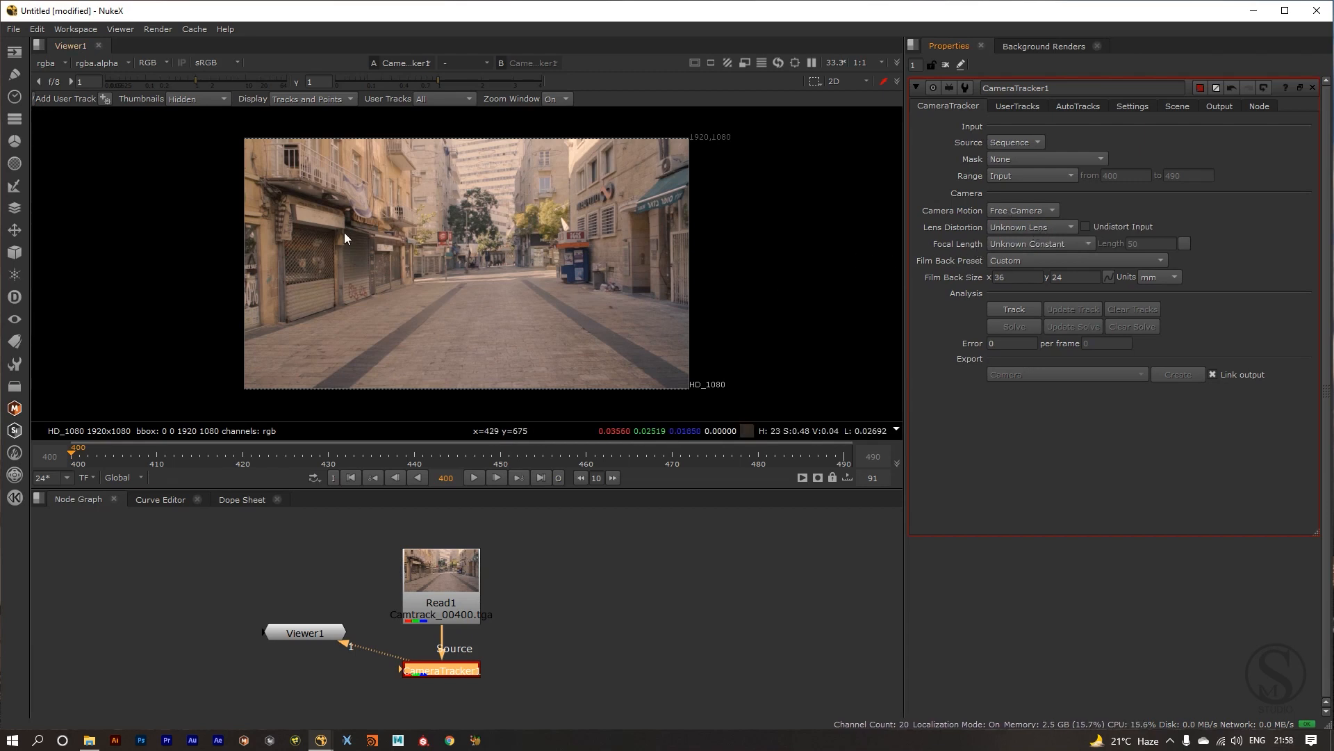
{"action": "left_click_drag", "start_coordinate": [348, 232], "coordinate": [617, 340]}
Try a Known focal length with a length of 35, and restore Focal Length to Unknown Constant.
{"action": "left_click", "coordinate": [1023, 246]}
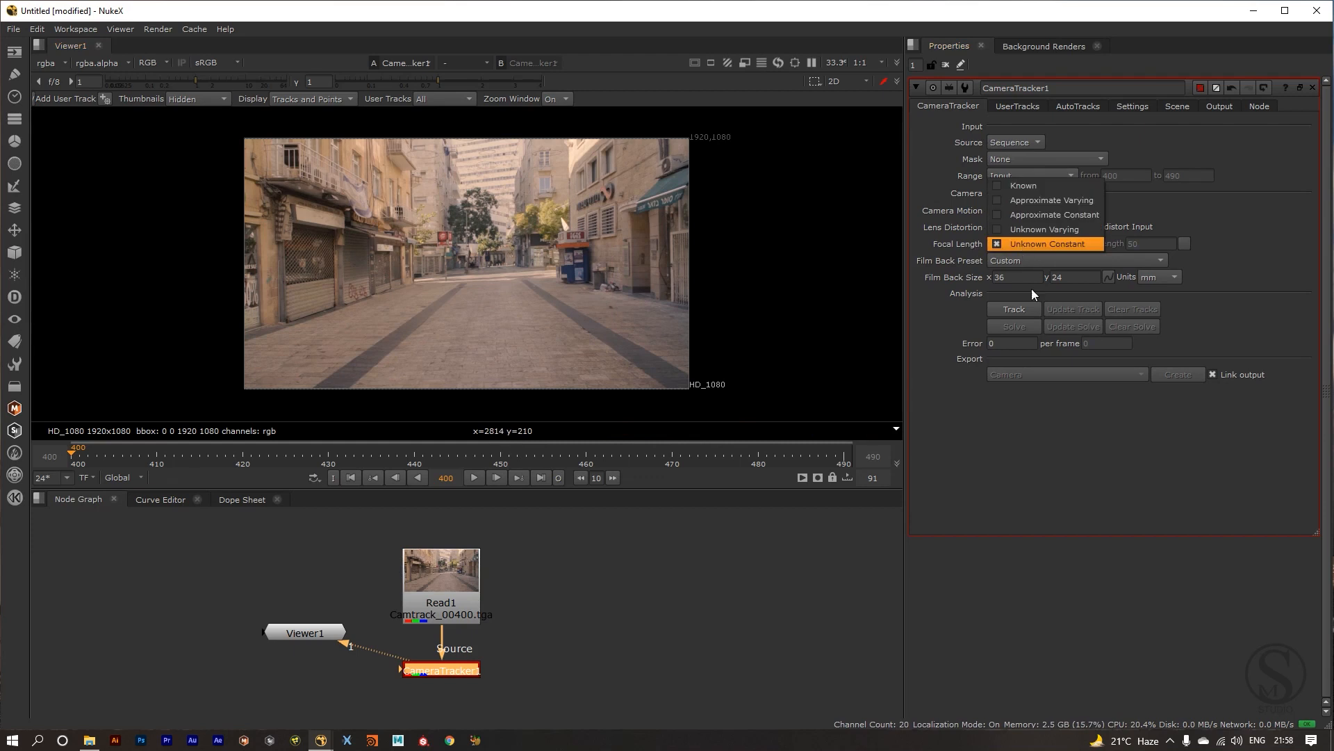
{"action": "left_click", "coordinate": [1019, 185]}
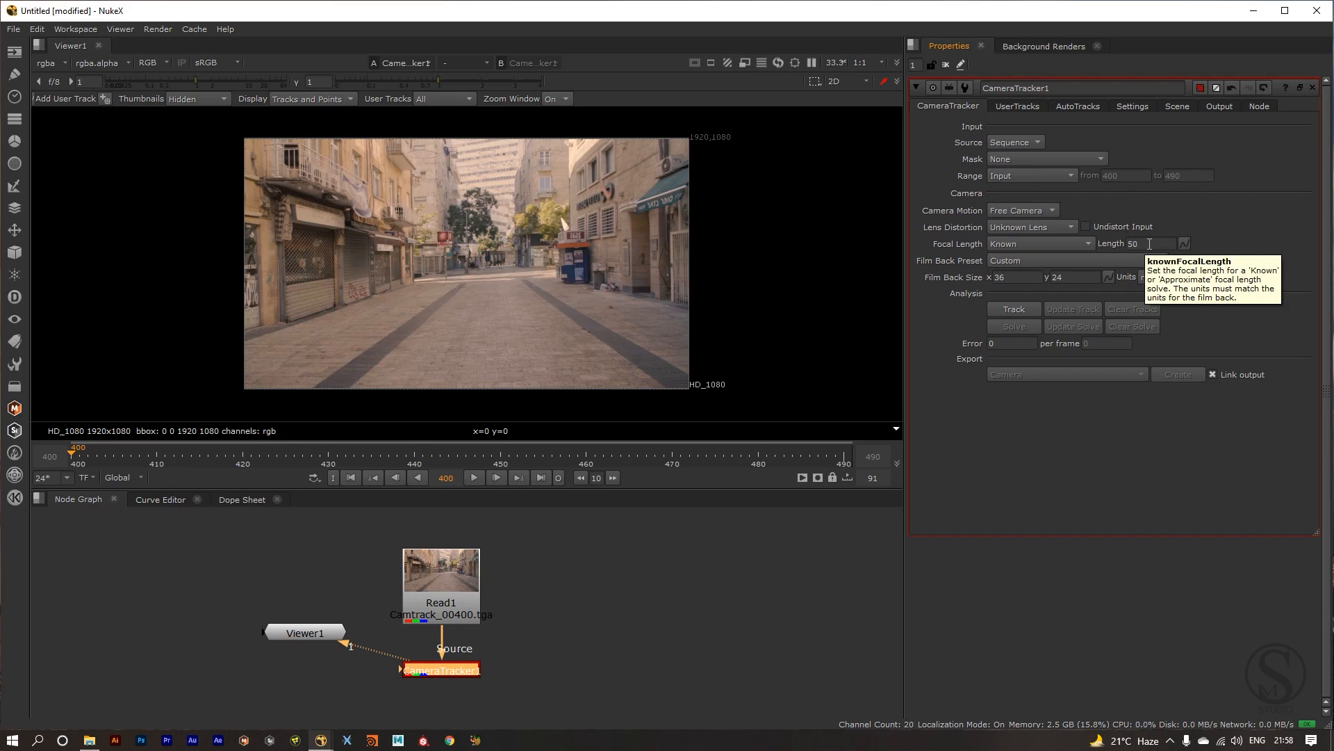
{"action": "left_click_drag", "start_coordinate": [1150, 244], "coordinate": [1098, 243]}
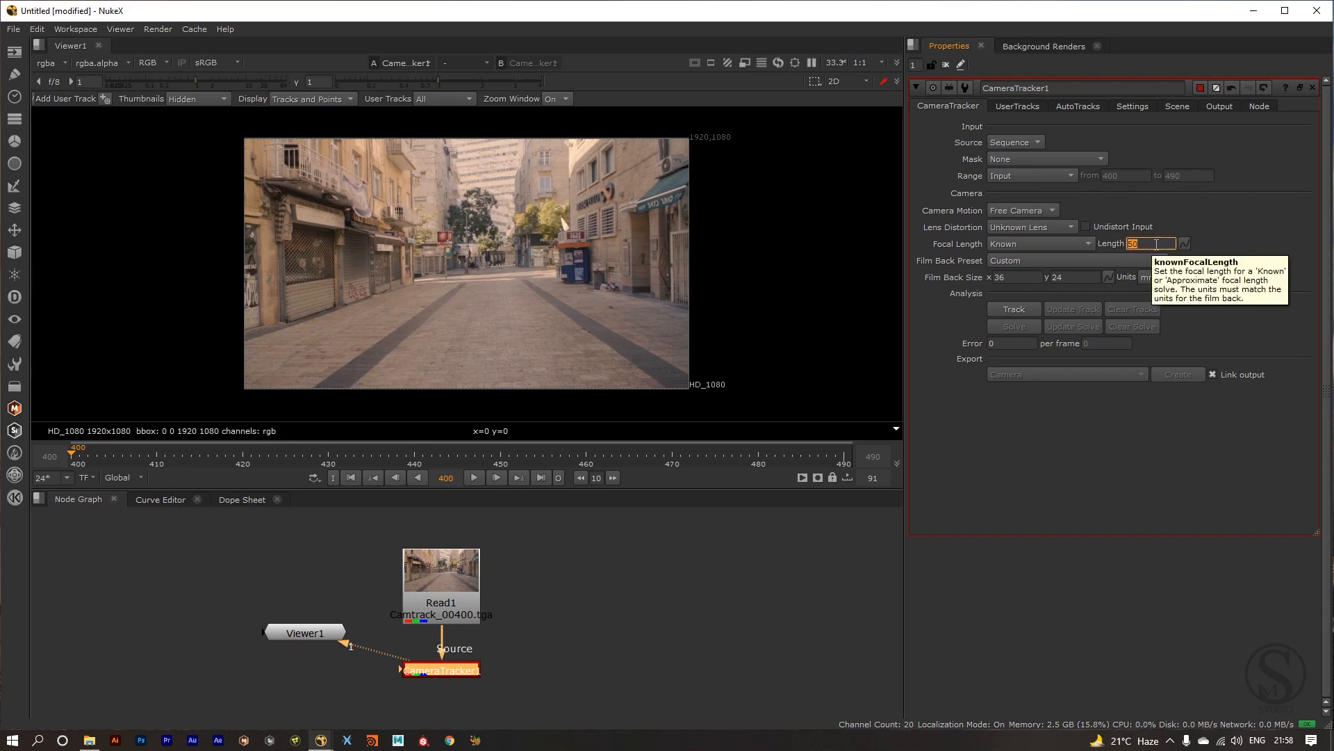
{"action": "type", "text": "35"}
{"action": "key", "text": "Return"}
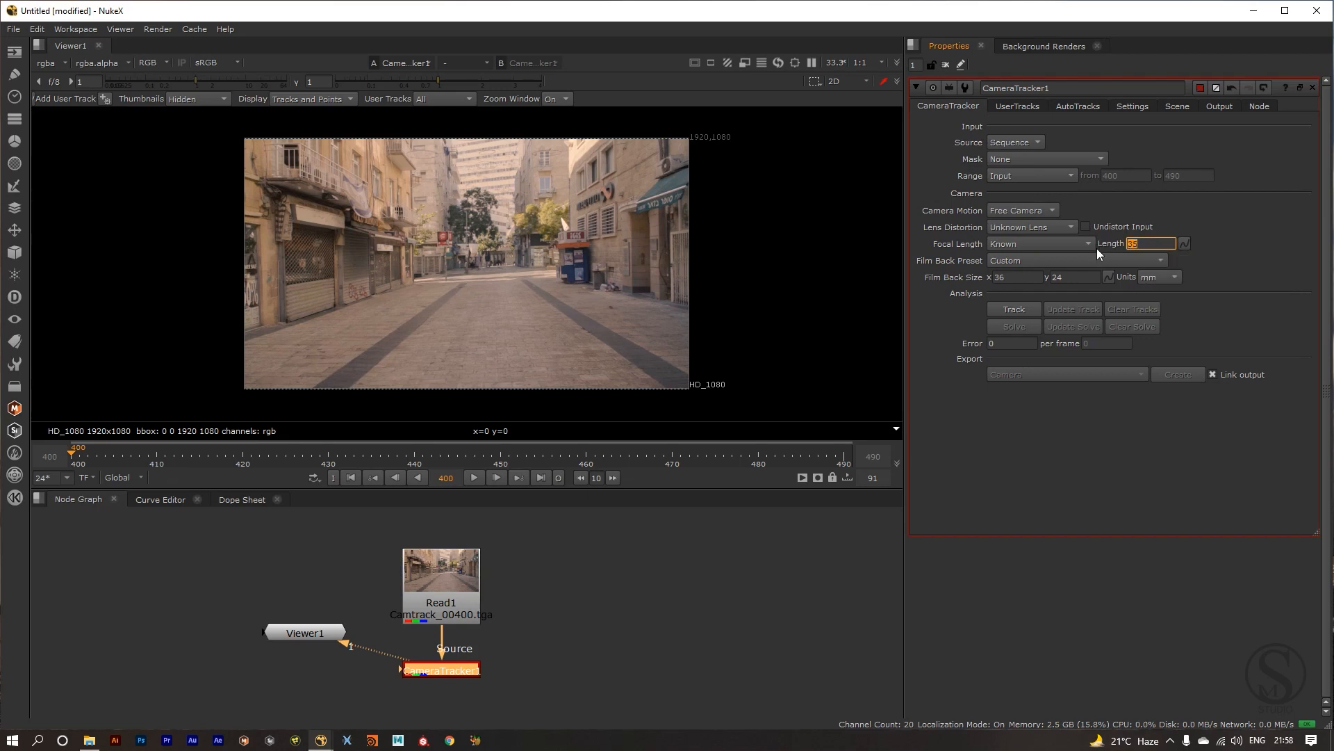
{"action": "left_click", "coordinate": [1232, 226]}
{"action": "left_click", "coordinate": [1046, 248]}
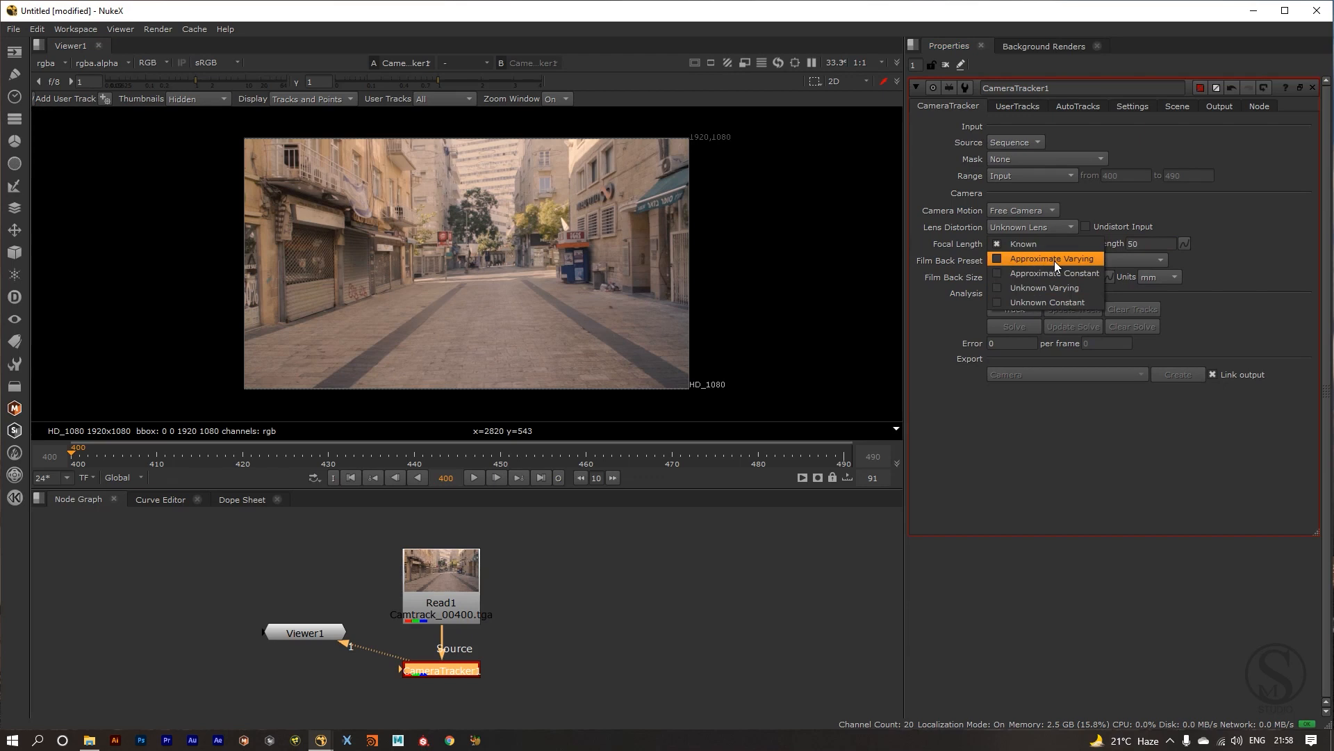
{"action": "left_click", "coordinate": [1059, 303]}
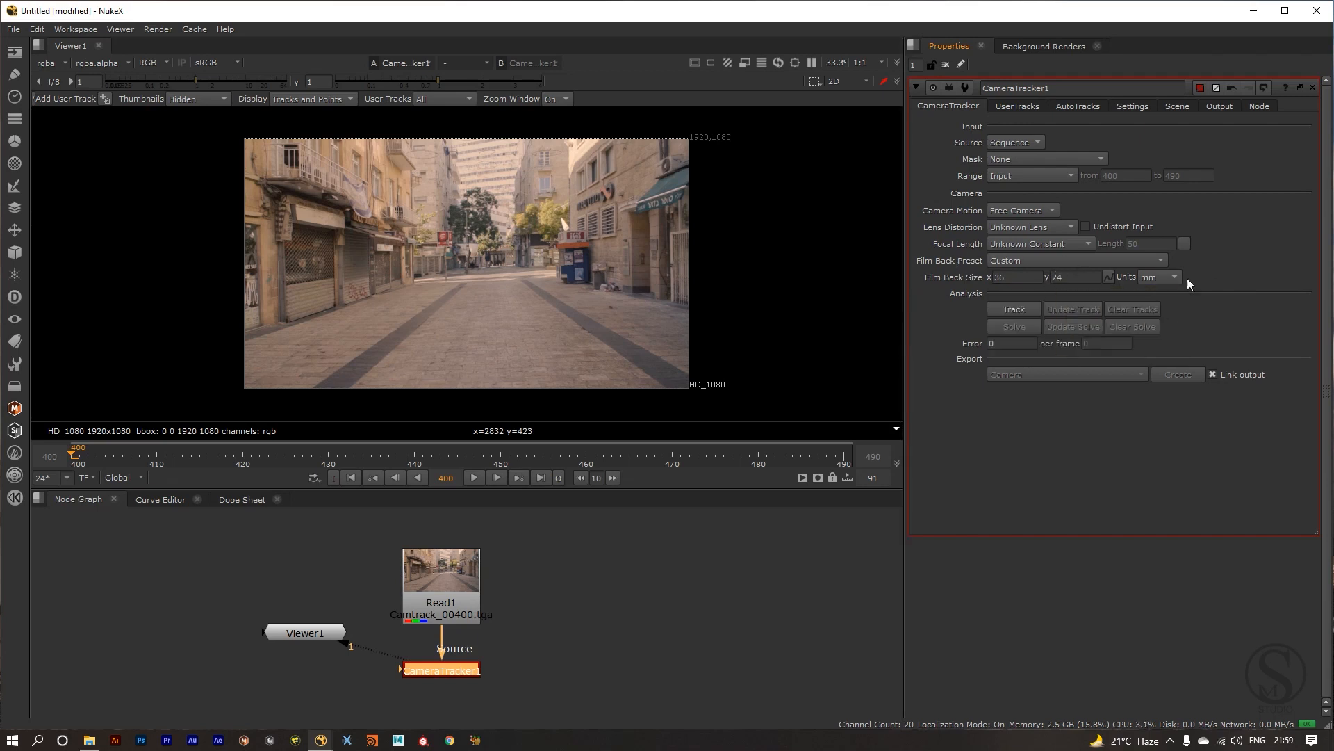
Browse the film back presets for Red Epic, 35mm film and Arri cameras, leaving the preset on Custom.
{"action": "left_click", "coordinate": [1033, 261]}
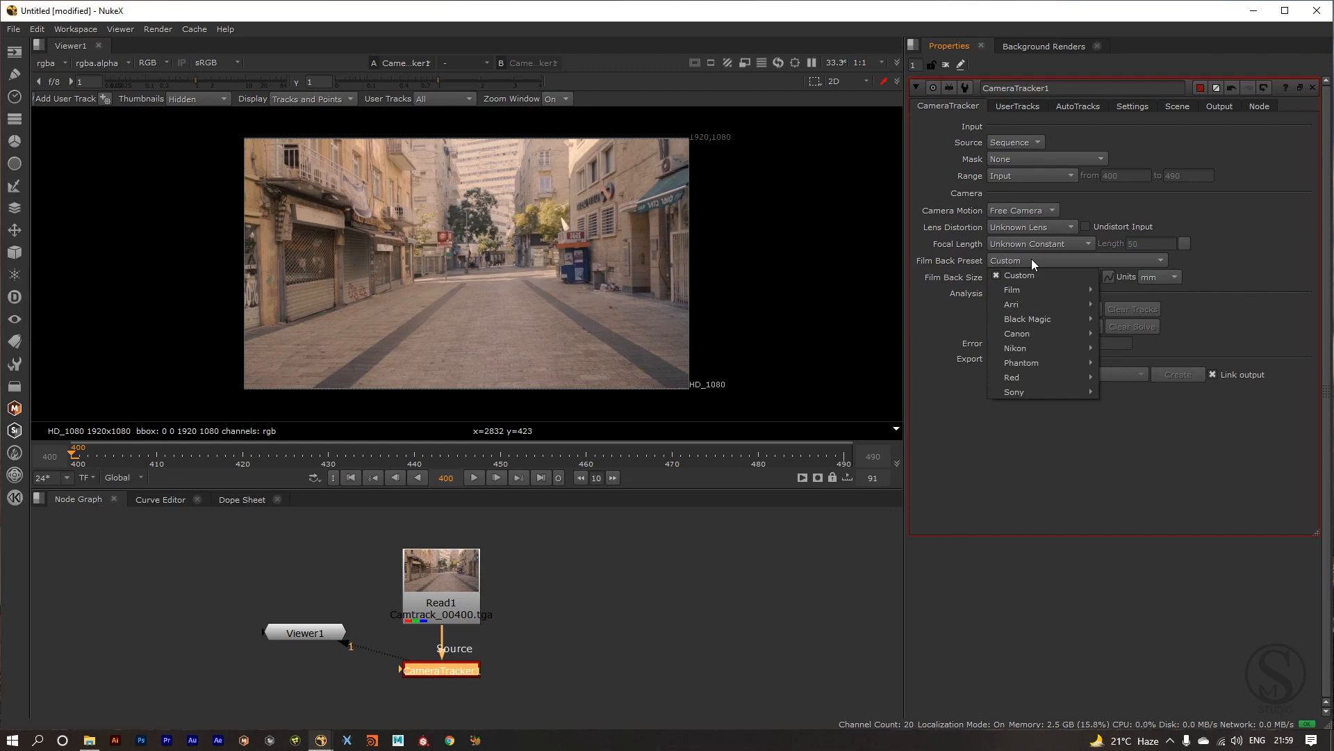
{"action": "mouse_move", "coordinate": [1017, 382]}
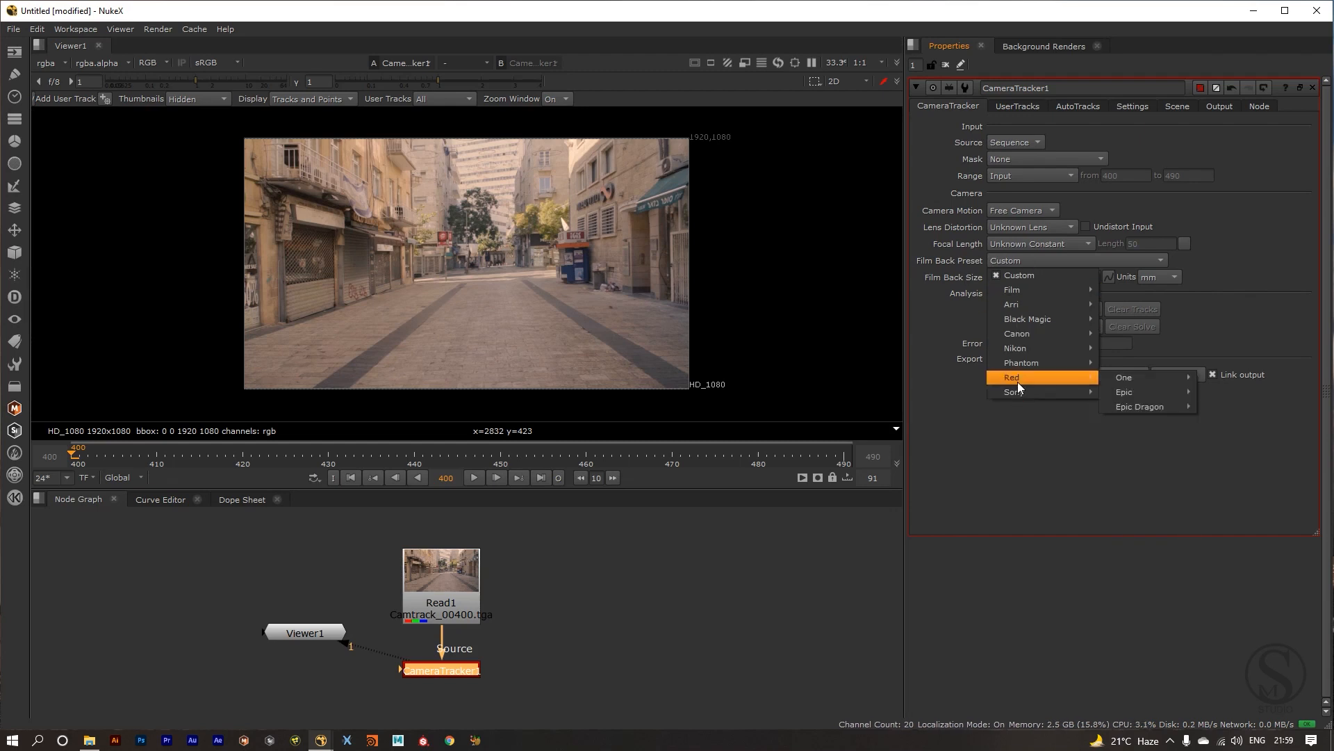
{"action": "mouse_move", "coordinate": [1144, 390]}
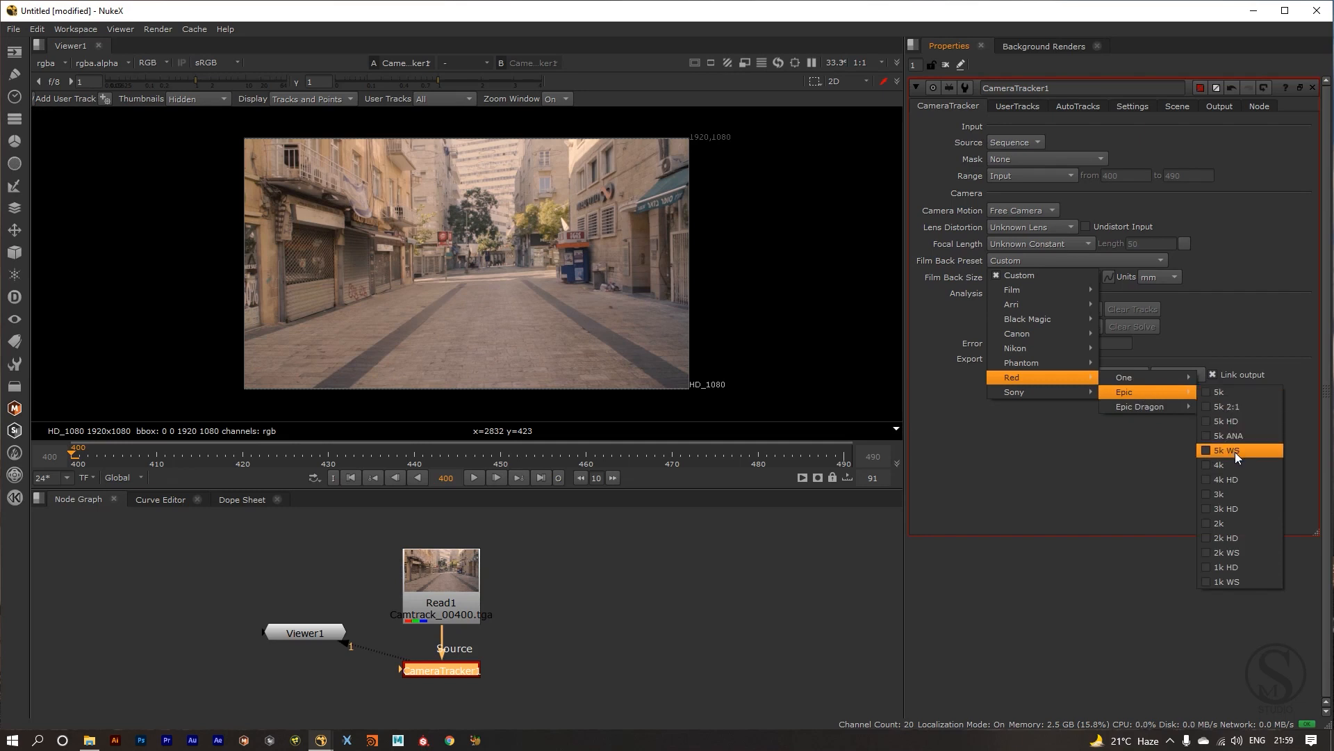
{"action": "mouse_move", "coordinate": [1007, 296]}
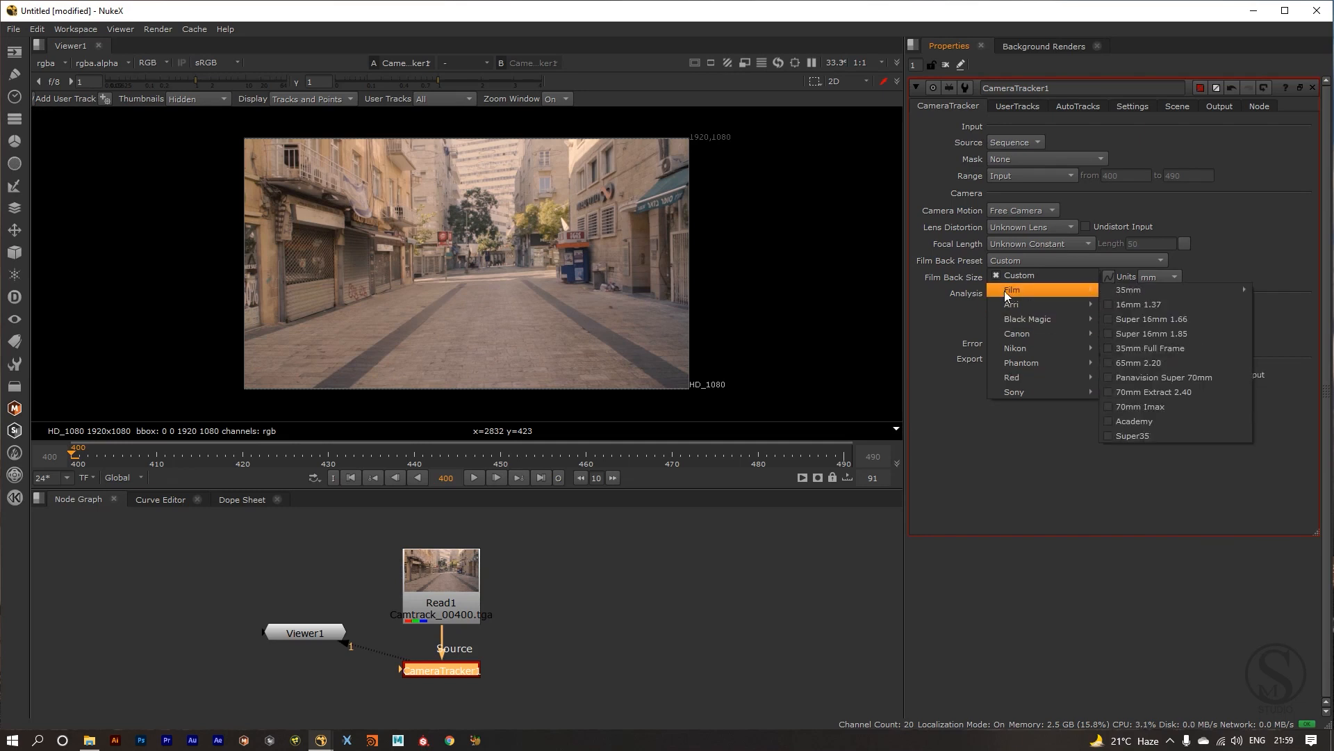
{"action": "mouse_move", "coordinate": [1132, 289]}
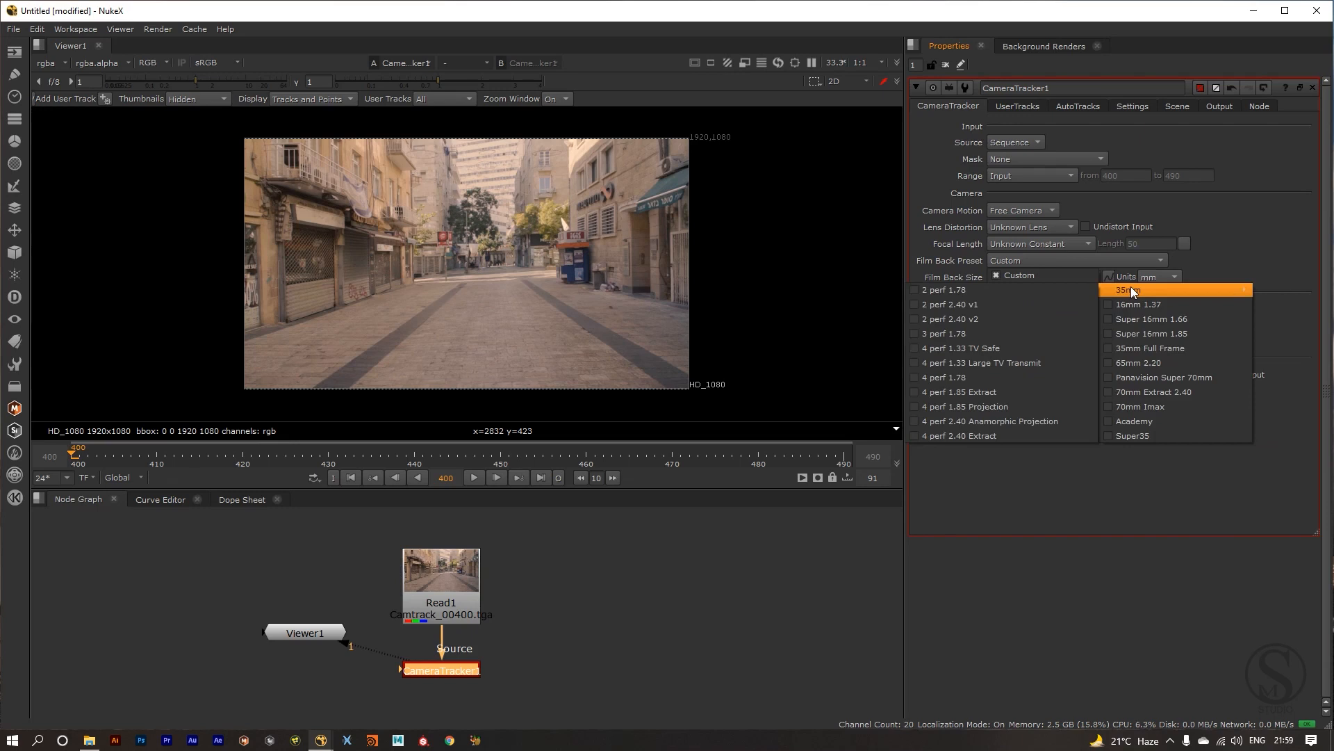
{"action": "left_click", "coordinate": [1254, 185]}
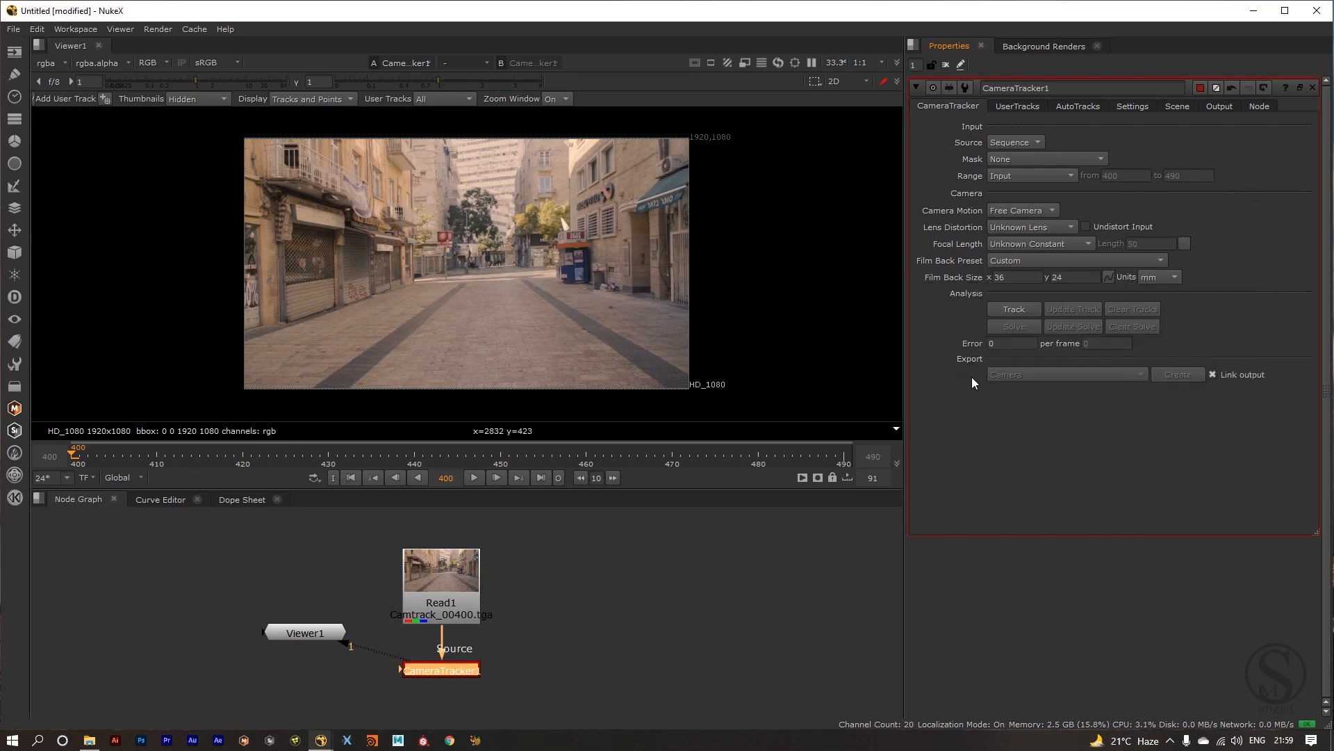
{"action": "left_click", "coordinate": [1014, 262]}
{"action": "mouse_move", "coordinate": [1016, 307]}
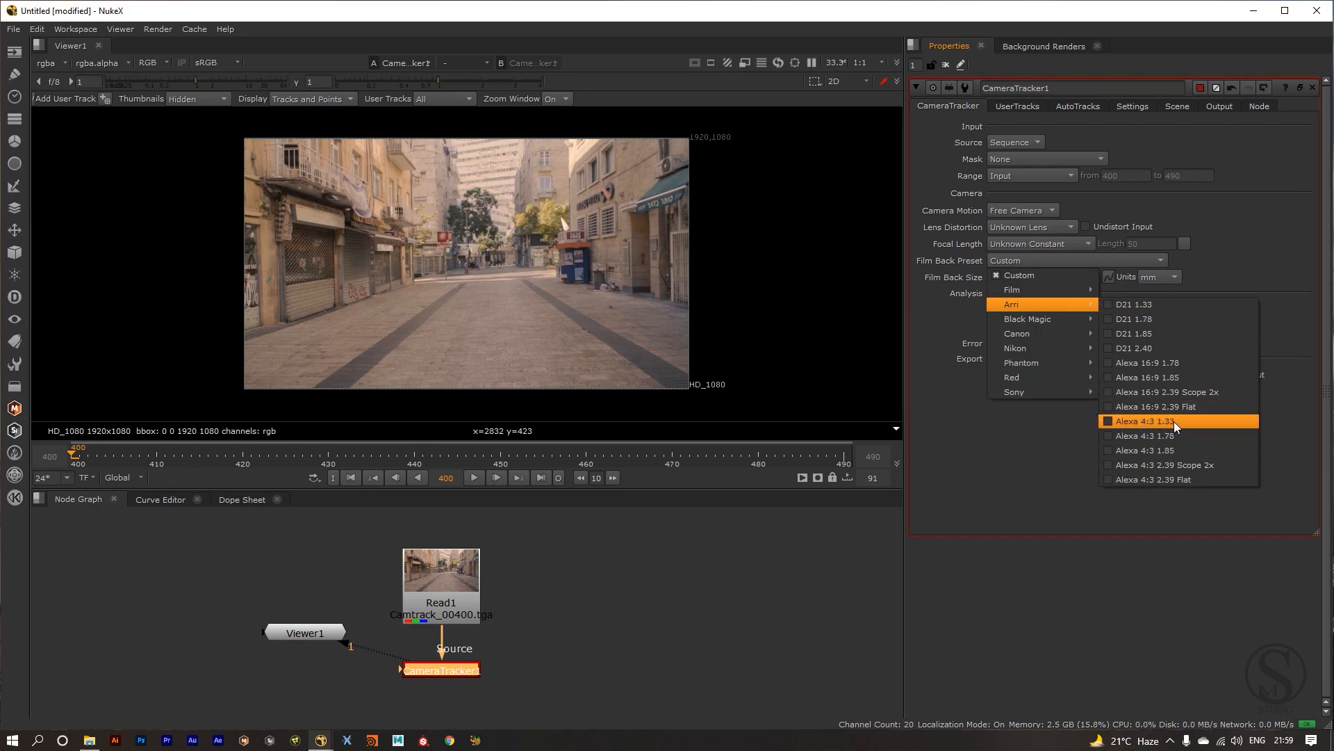
{"action": "left_click", "coordinate": [1251, 244]}
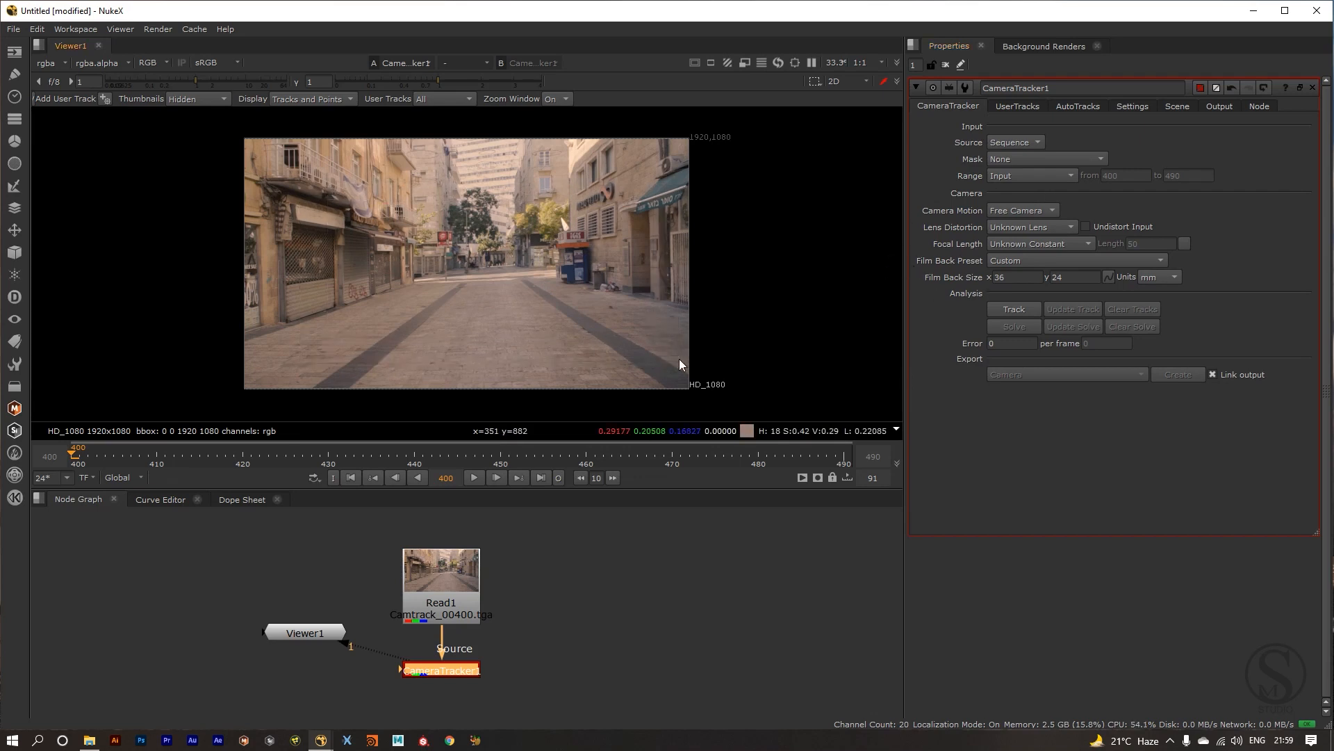
{"action": "left_click_drag", "start_coordinate": [344, 229], "coordinate": [661, 356]}
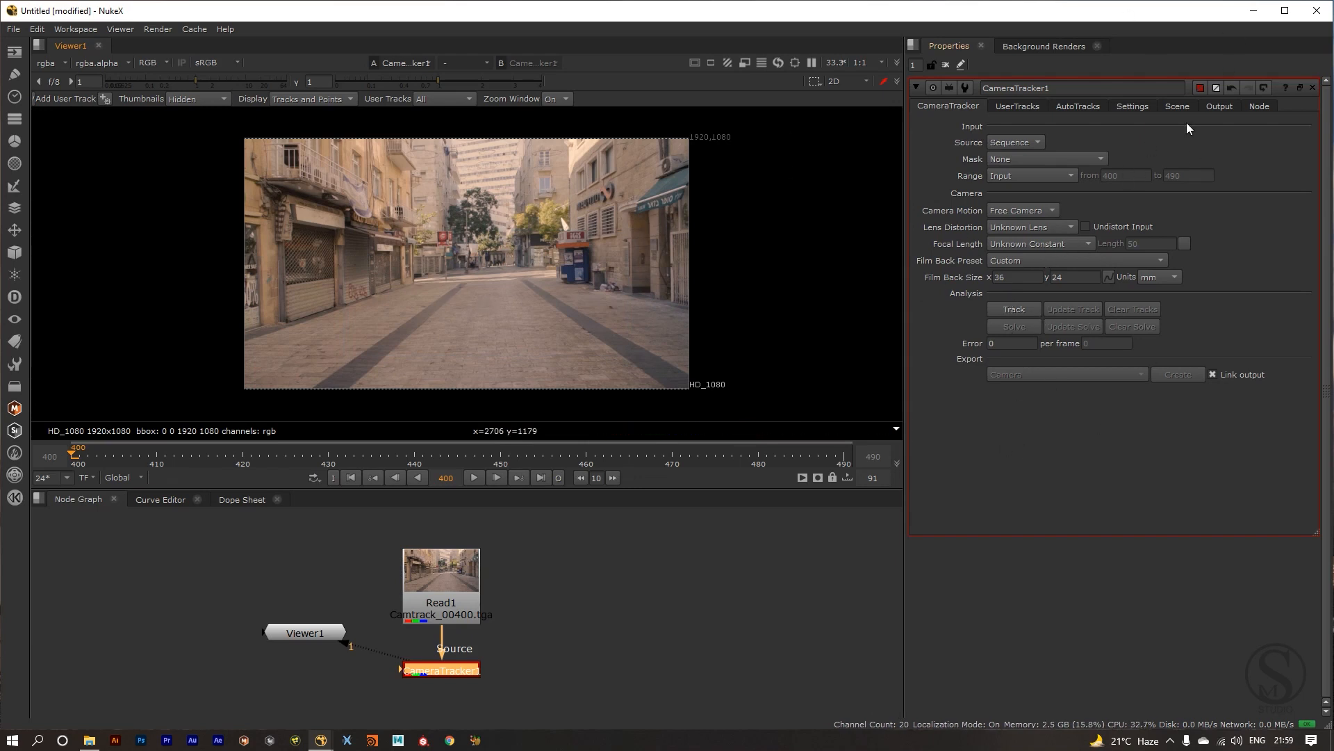
Turn on Preview Features in the CameraTracker settings and check the feature points over the street image.
{"action": "left_click", "coordinate": [1137, 109]}
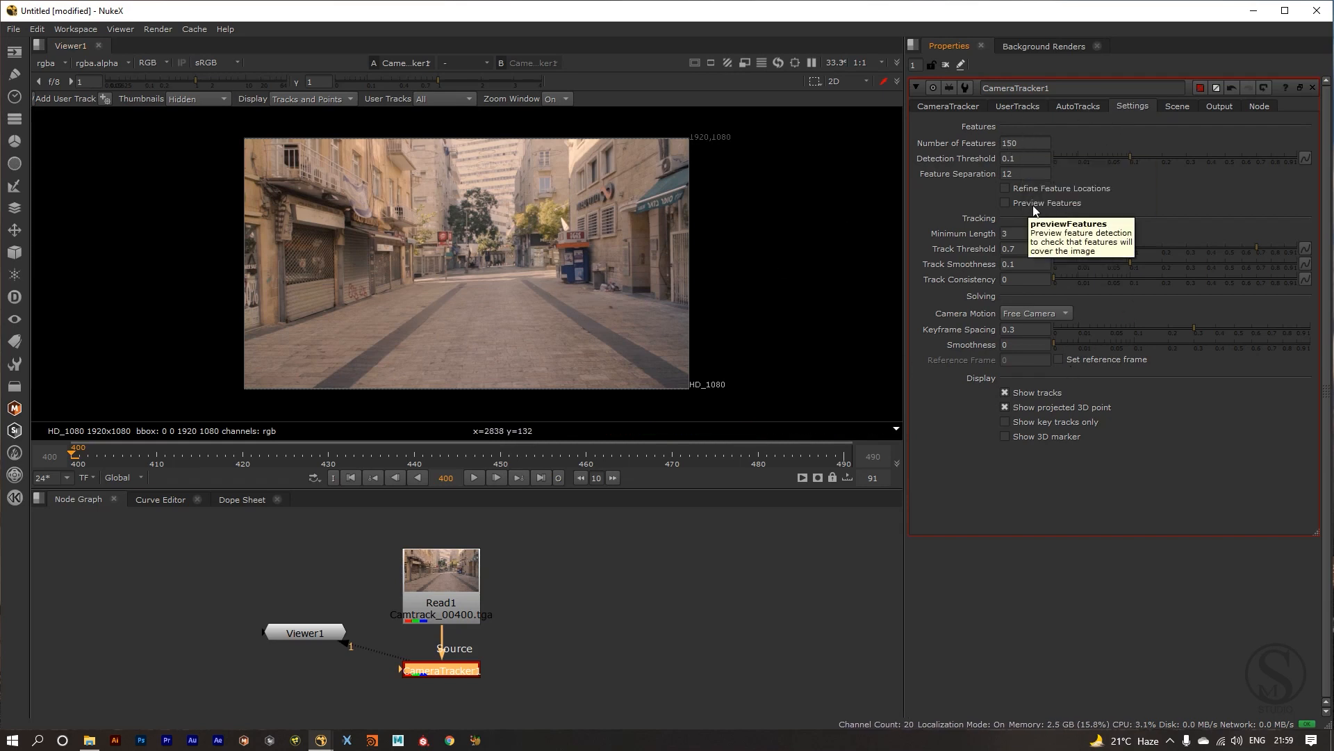
{"action": "left_click", "coordinate": [1034, 207]}
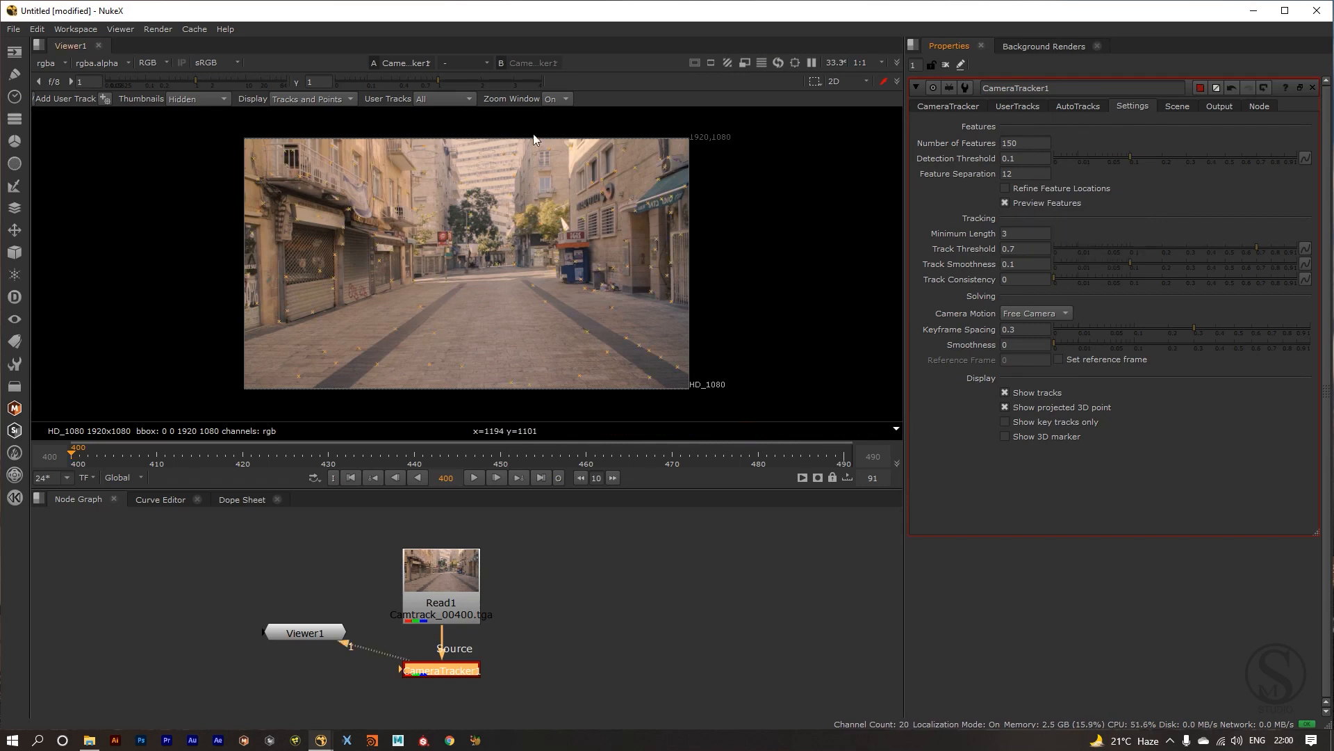
{"action": "left_click_drag", "start_coordinate": [474, 333], "coordinate": [494, 302]}
{"action": "left_click_drag", "start_coordinate": [470, 256], "coordinate": [436, 274]}
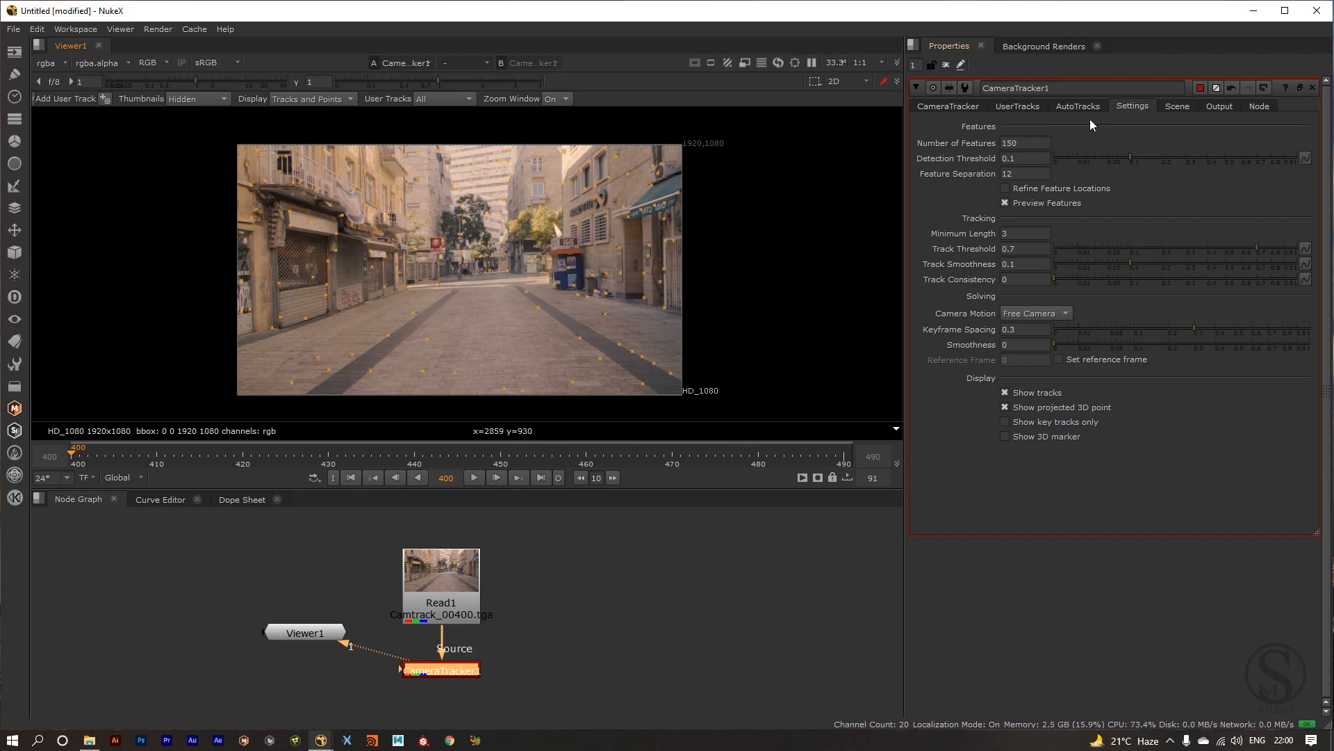
Set the Number of Features to 350 and check how the points cover the whole frame.
{"action": "double_click", "coordinate": [1023, 143]}
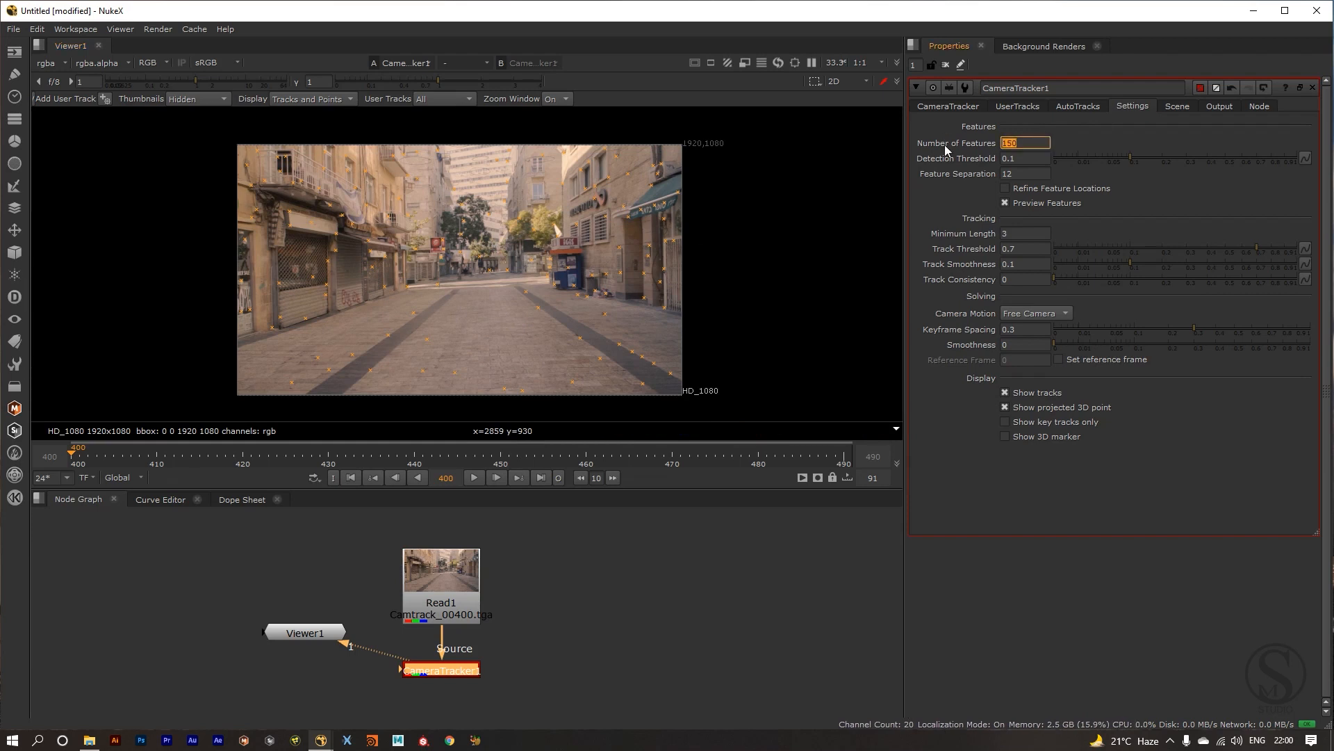
{"action": "type", "text": "350"}
{"action": "key", "text": "Return"}
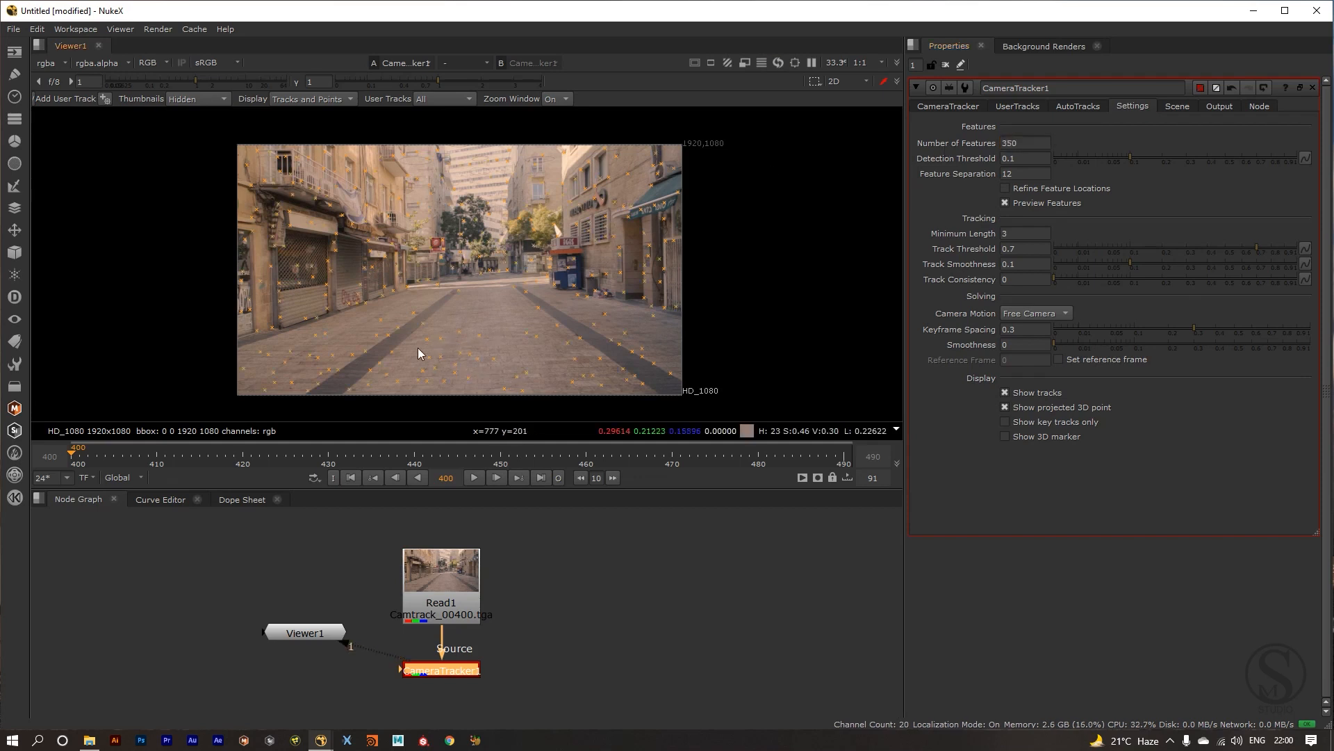
{"action": "left_click_drag", "start_coordinate": [524, 359], "coordinate": [521, 336]}
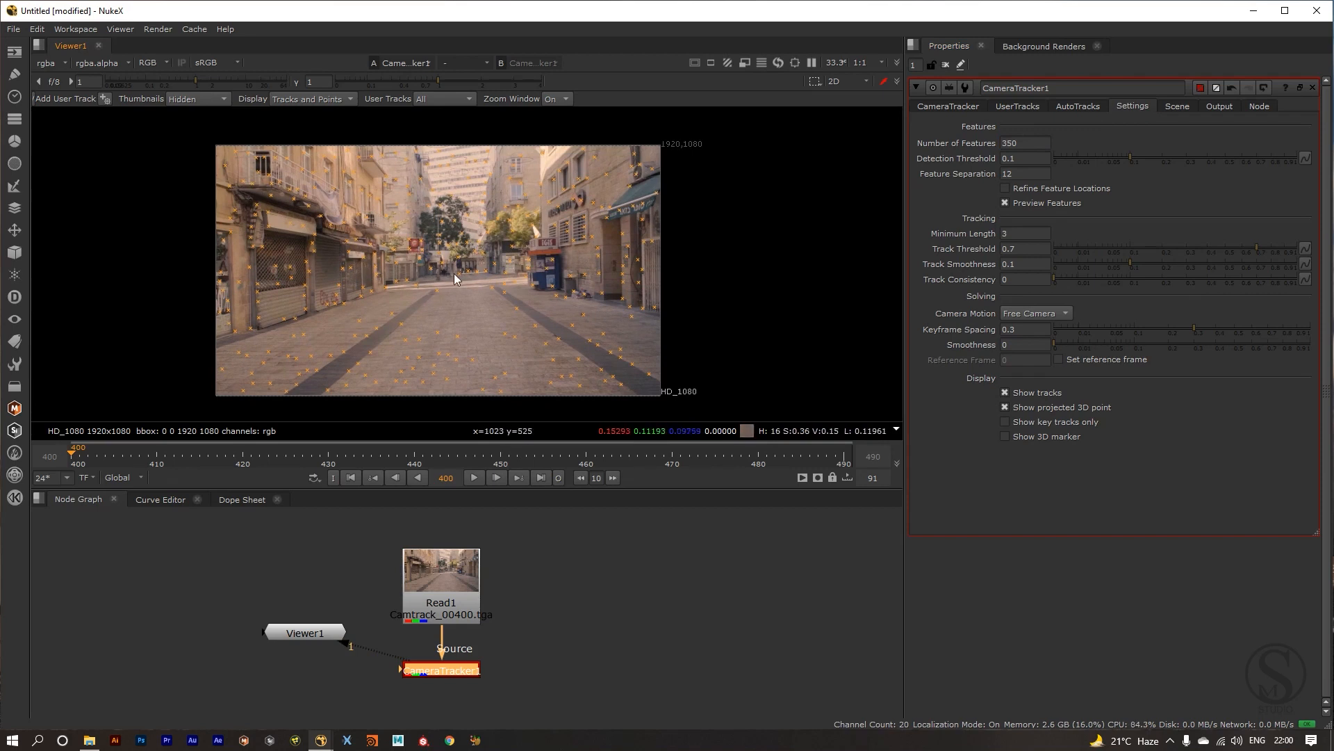
{"action": "left_click_drag", "start_coordinate": [453, 273], "coordinate": [470, 263]}
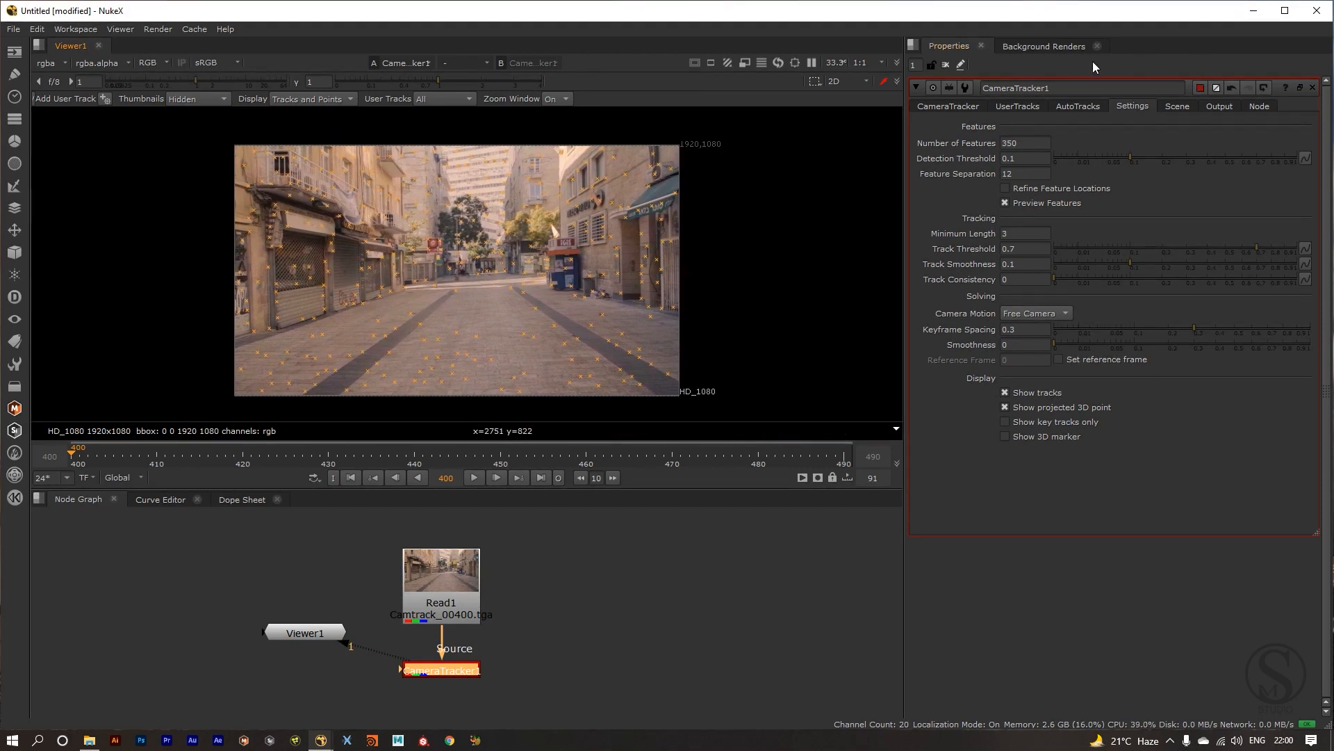
{"action": "left_click_drag", "start_coordinate": [413, 289], "coordinate": [421, 283]}
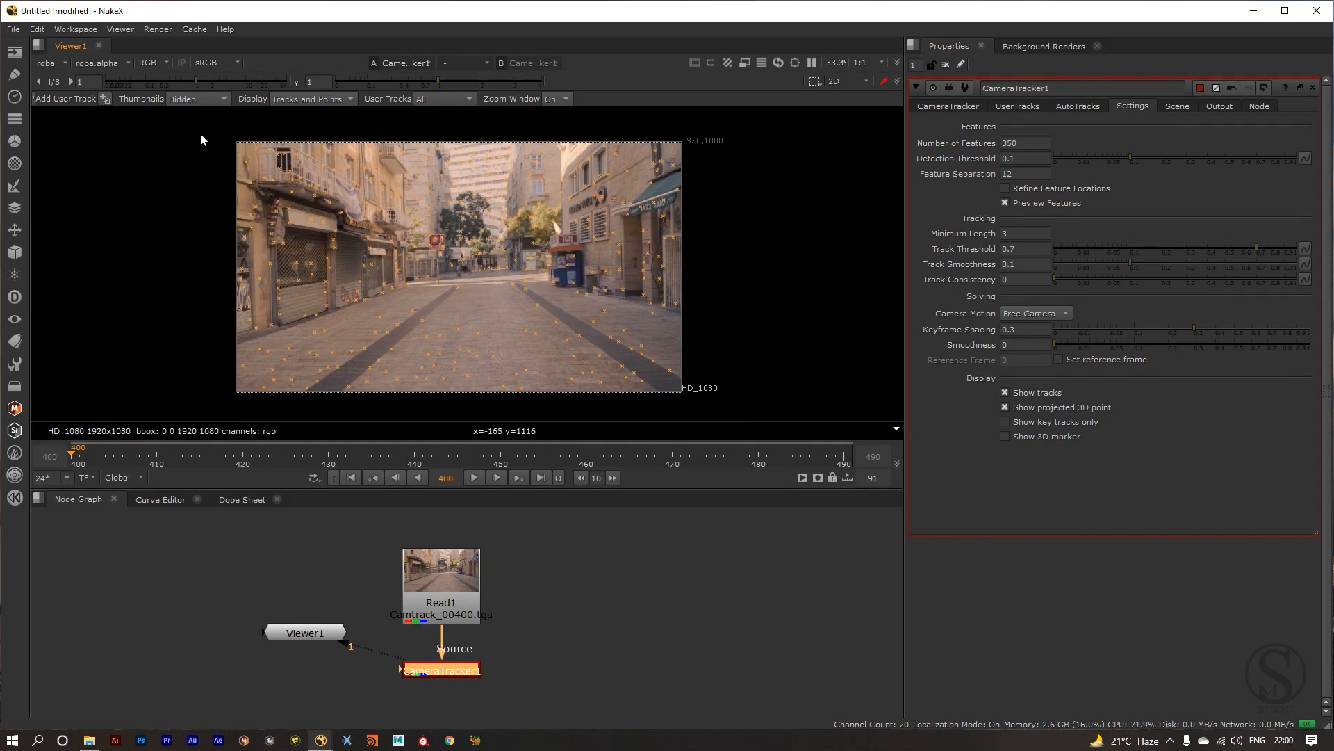
{"action": "left_click_drag", "start_coordinate": [203, 134], "coordinate": [736, 398]}
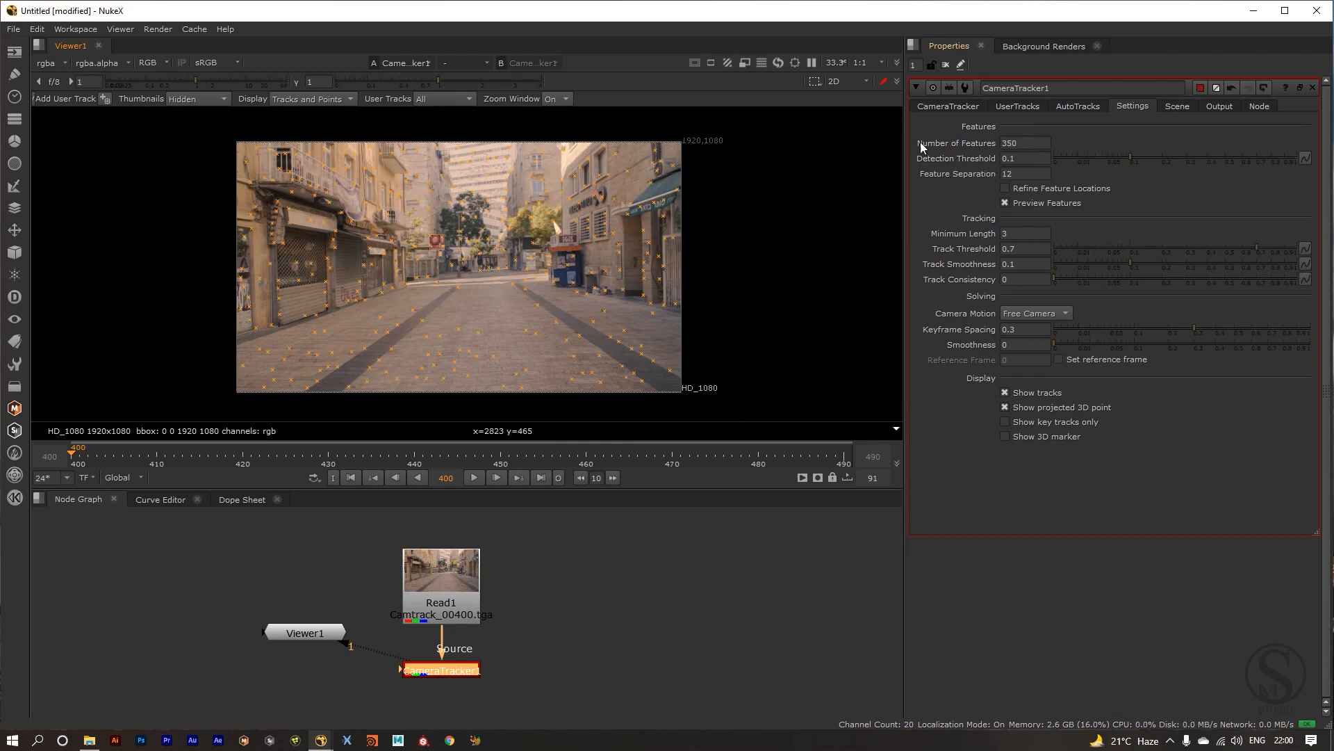
{"action": "left_click_drag", "start_coordinate": [476, 312], "coordinate": [480, 309]}
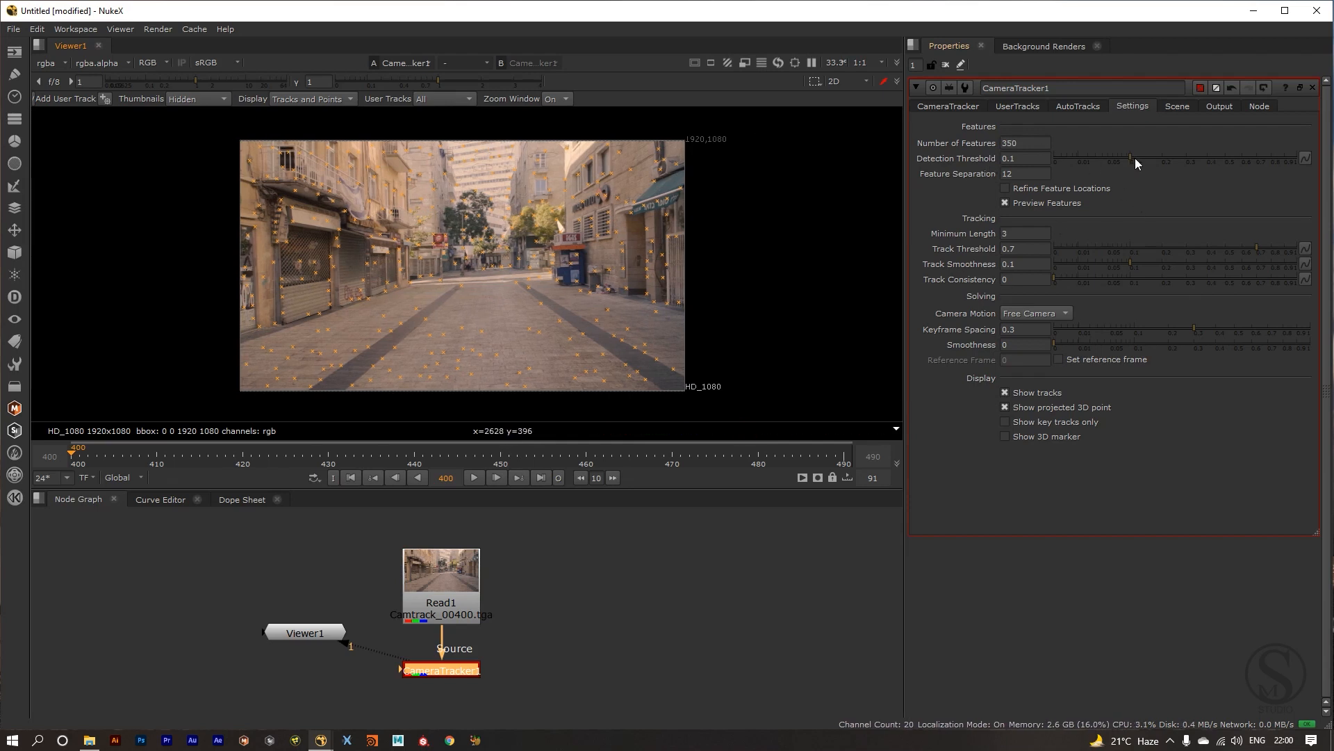
Try a Detection Threshold of 0.77, reset it to the default 0.1, and check the points on the paving.
{"action": "left_click_drag", "start_coordinate": [1136, 157], "coordinate": [1266, 158]}
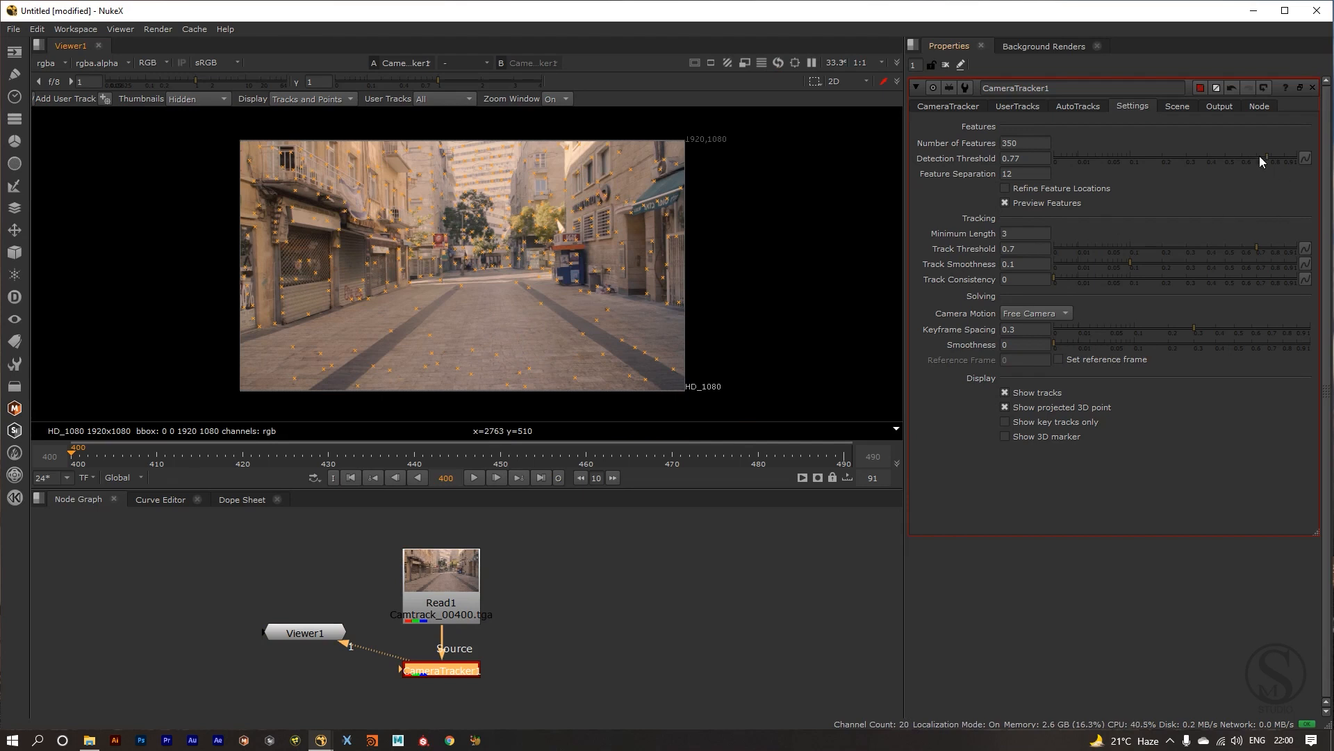
{"action": "left_click", "coordinate": [1177, 160], "text": "ctrl"}
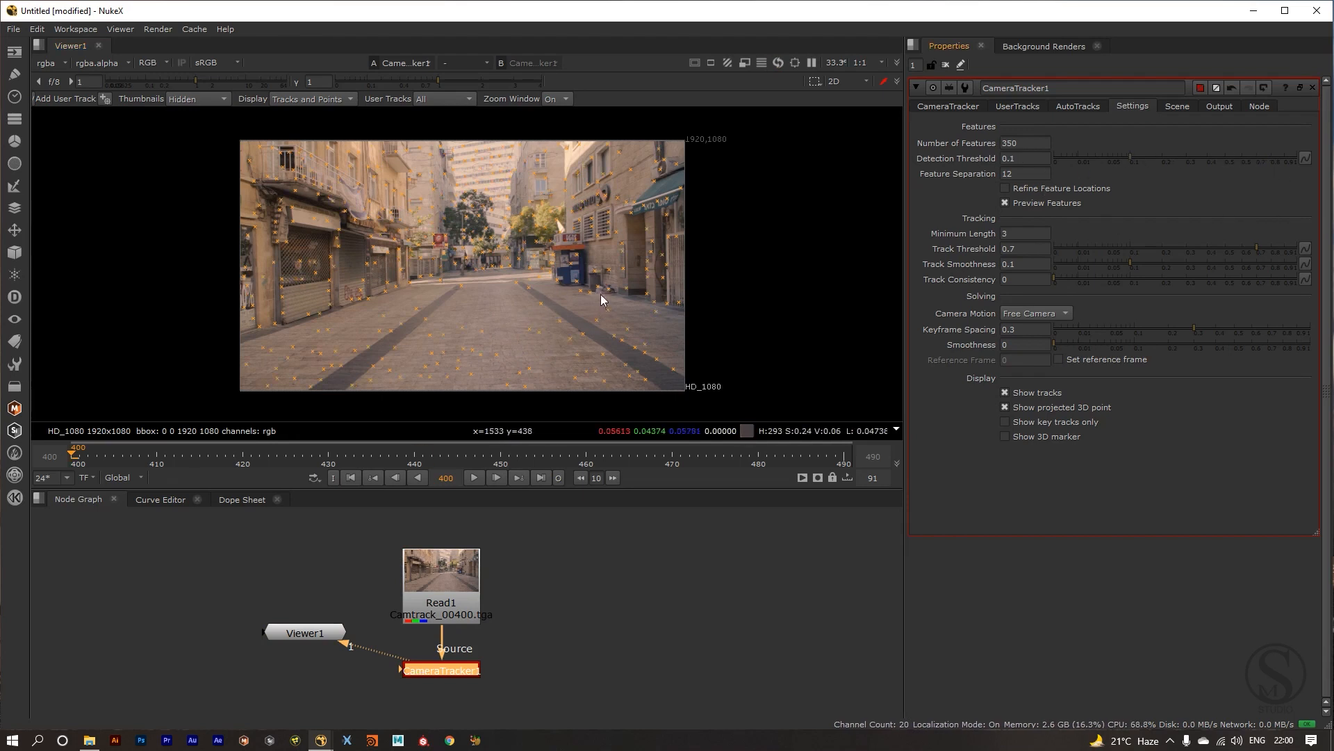
{"action": "left_click_drag", "start_coordinate": [526, 331], "coordinate": [557, 349]}
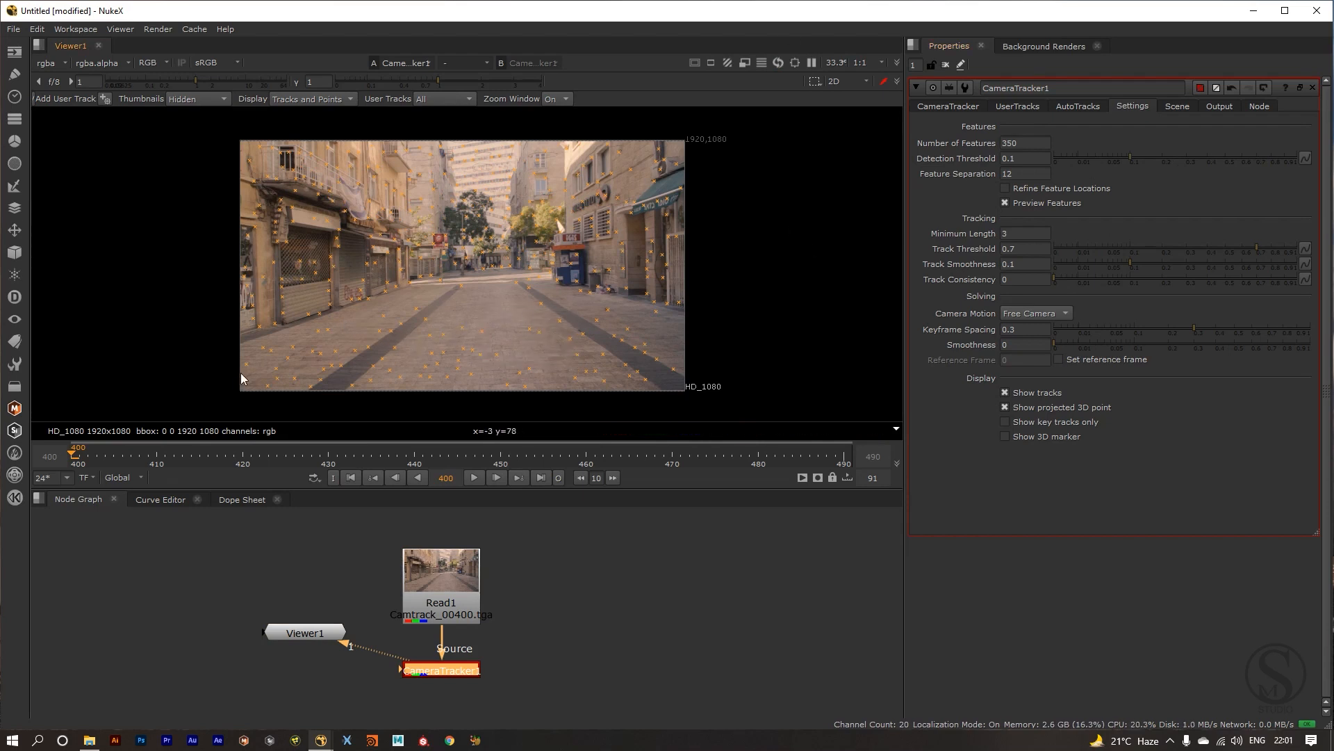
Lower the Detection Threshold to 0.064 and inspect the feature points on the foreground paving up close.
{"action": "left_click_drag", "start_coordinate": [1131, 155], "coordinate": [1118, 157]}
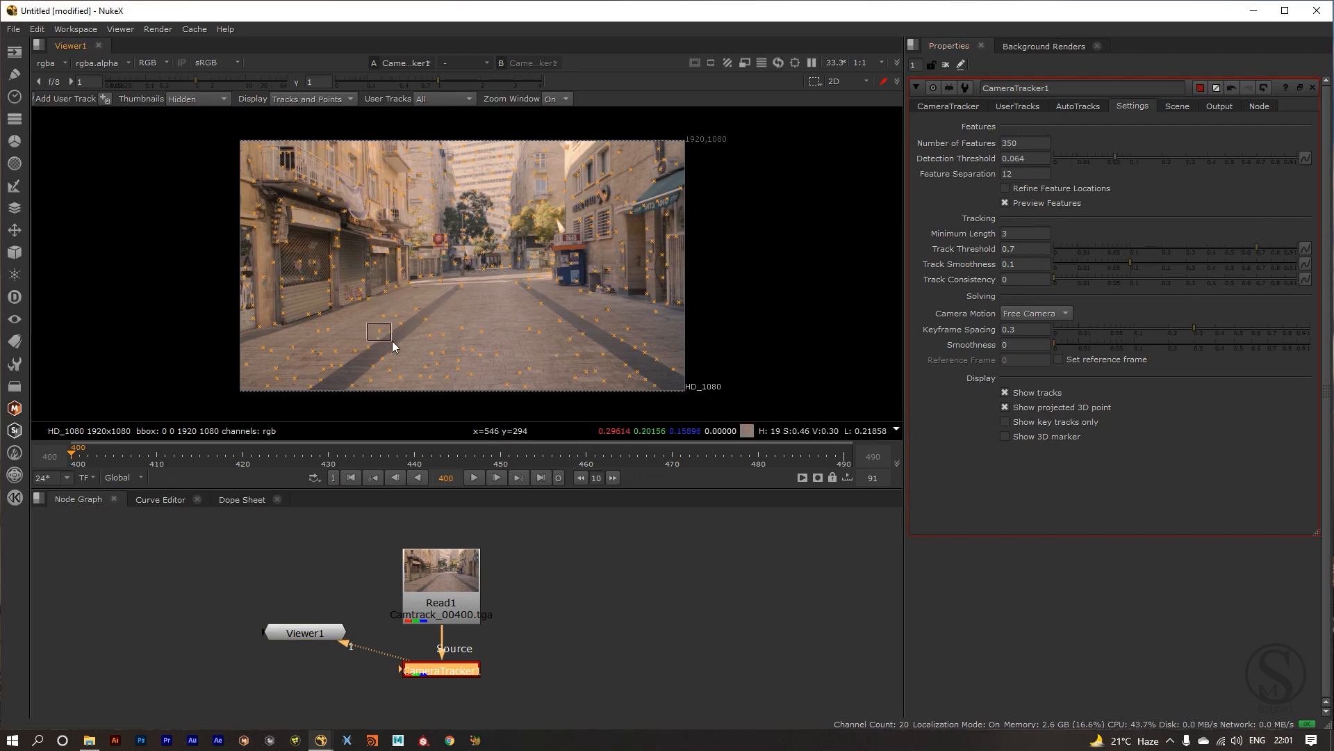
{"action": "scroll", "coordinate": [377, 327], "scroll_direction": "up", "scroll_amount": 4}
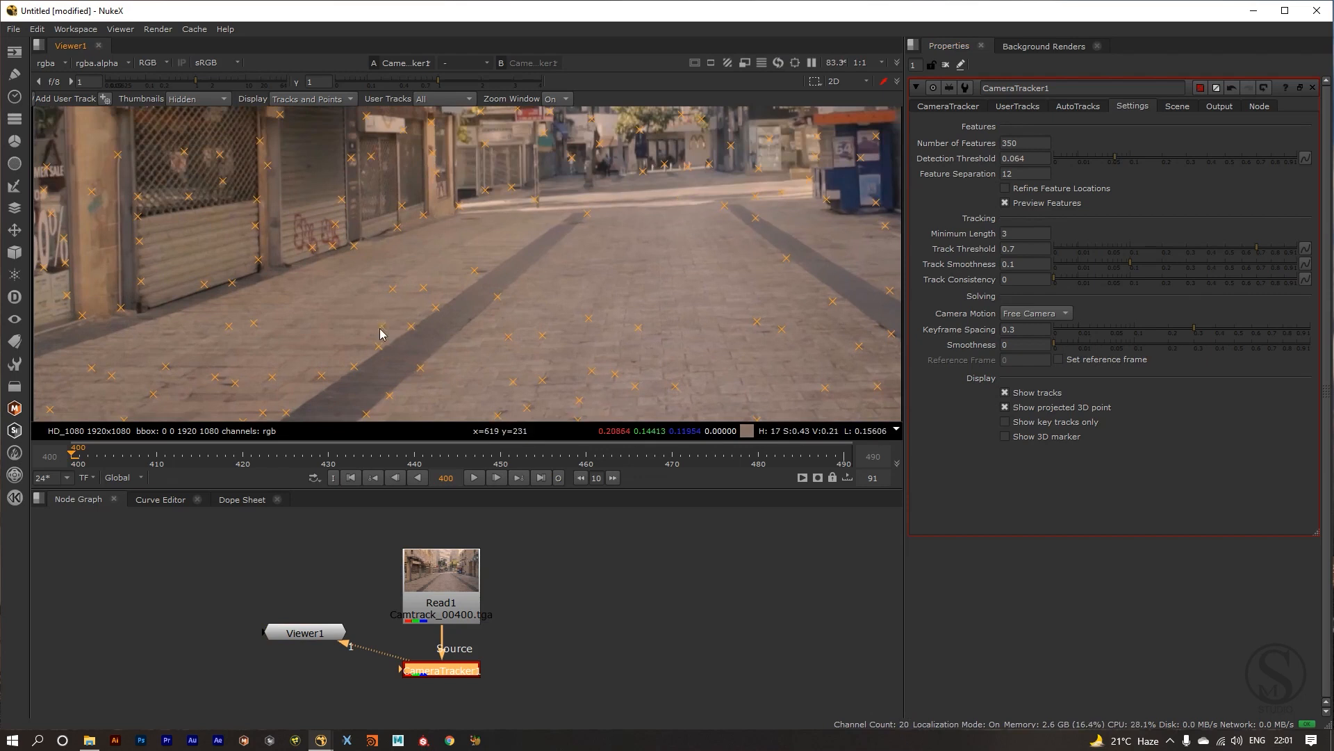
Lower the Detection Threshold to 0.019 and check how the feature points cover the paving and the whole frame.
{"action": "mouse_move", "coordinate": [1112, 158]}
{"action": "left_mouse_down"}
{"action": "mouse_move", "coordinate": [1082, 161]}
{"action": "mouse_move", "coordinate": [1093, 164]}
{"action": "left_mouse_up"}
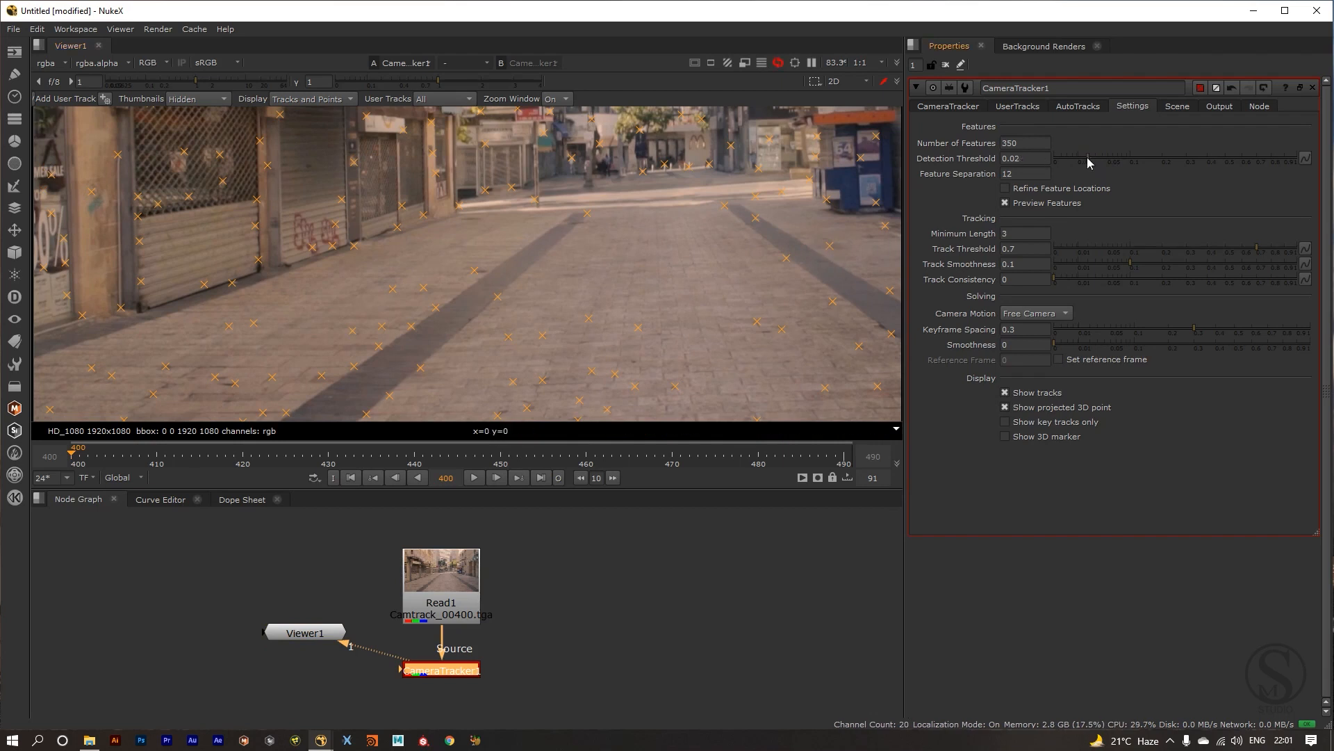
{"action": "mouse_move", "coordinate": [1091, 164]}
{"action": "left_mouse_down"}
{"action": "mouse_move", "coordinate": [1070, 165]}
{"action": "mouse_move", "coordinate": [1087, 165]}
{"action": "left_mouse_up"}
{"action": "scroll", "coordinate": [470, 253], "scroll_direction": "down", "scroll_amount": 4}
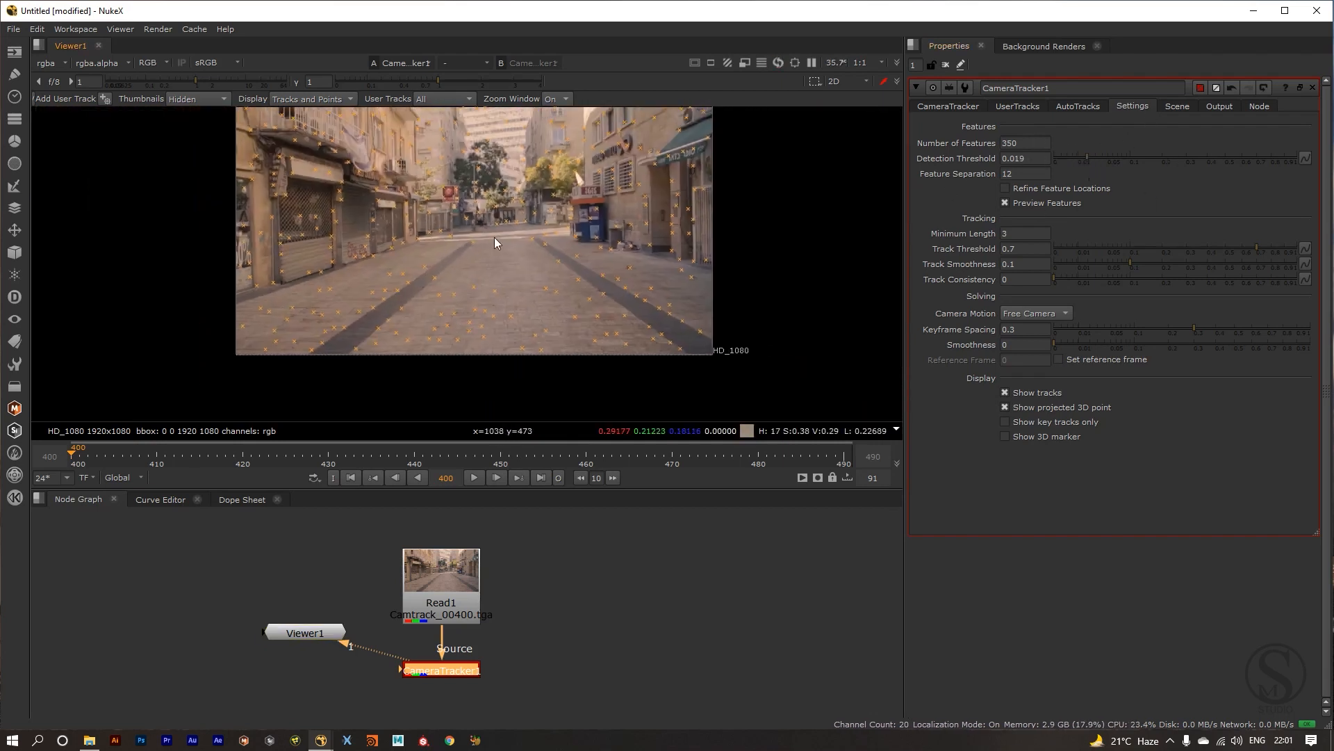
{"action": "left_click_drag", "start_coordinate": [494, 237], "coordinate": [465, 264]}
{"action": "left_click_drag", "start_coordinate": [433, 351], "coordinate": [435, 350]}
{"action": "left_click_drag", "start_coordinate": [529, 326], "coordinate": [533, 330]}
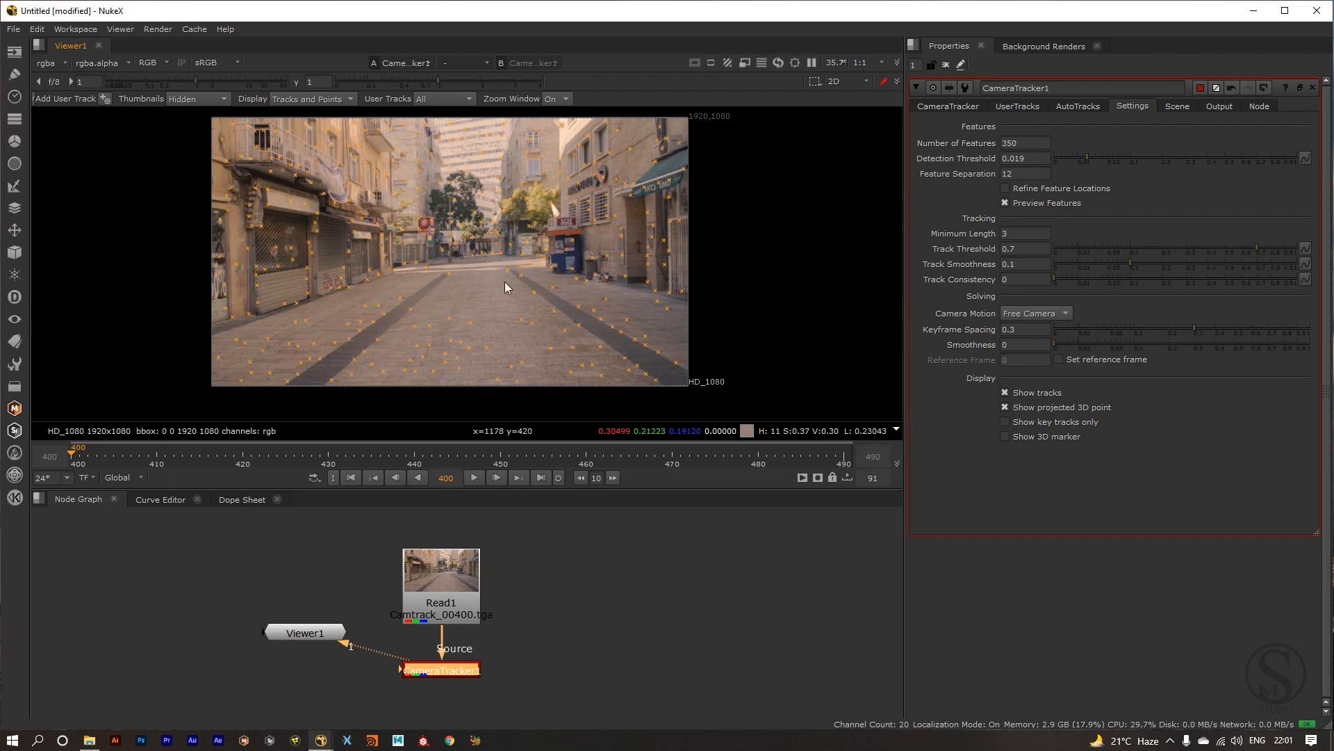
{"action": "scroll", "coordinate": [505, 281], "scroll_direction": "down", "scroll_amount": 1}
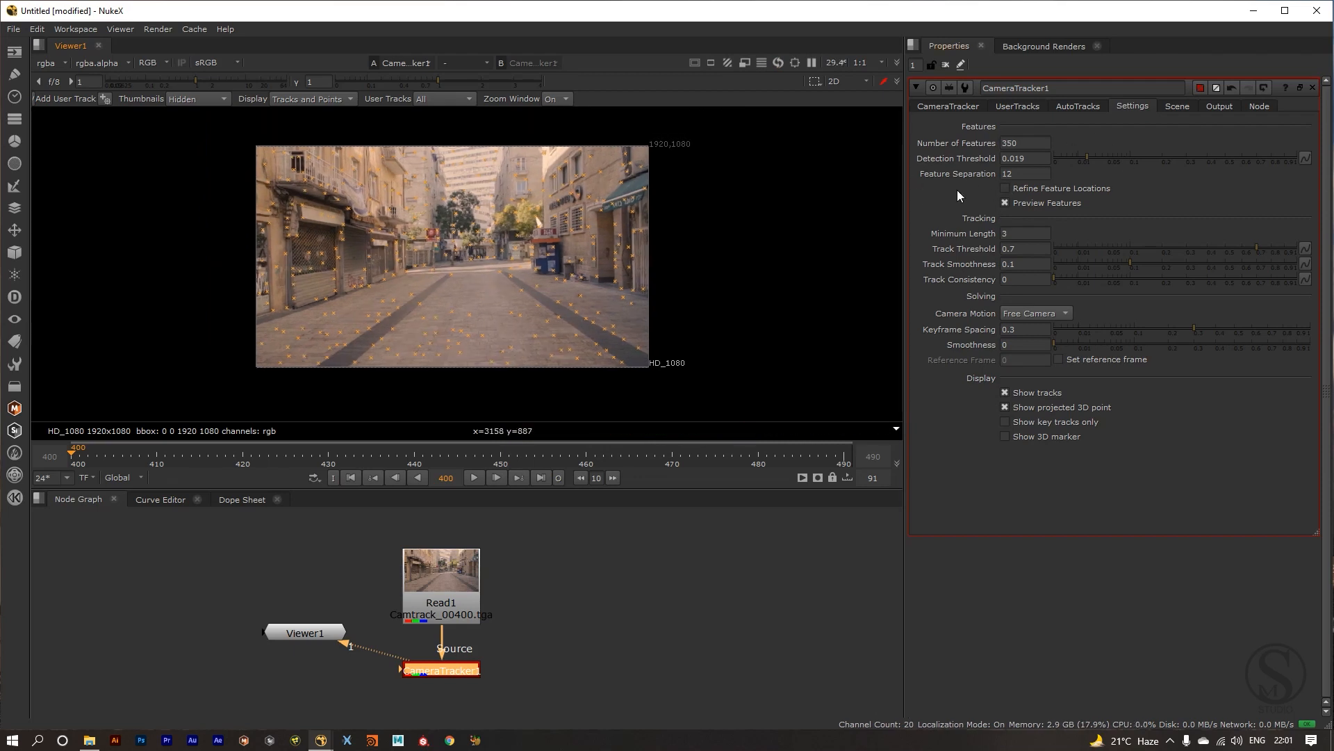
Compare Feature Separation values of 5 and 12 on the street image, and set it to 8.
{"action": "left_click", "coordinate": [1019, 174]}
{"action": "type", "text": "5"}
{"action": "type", "text": "12"}
{"action": "key", "text": "Return"}
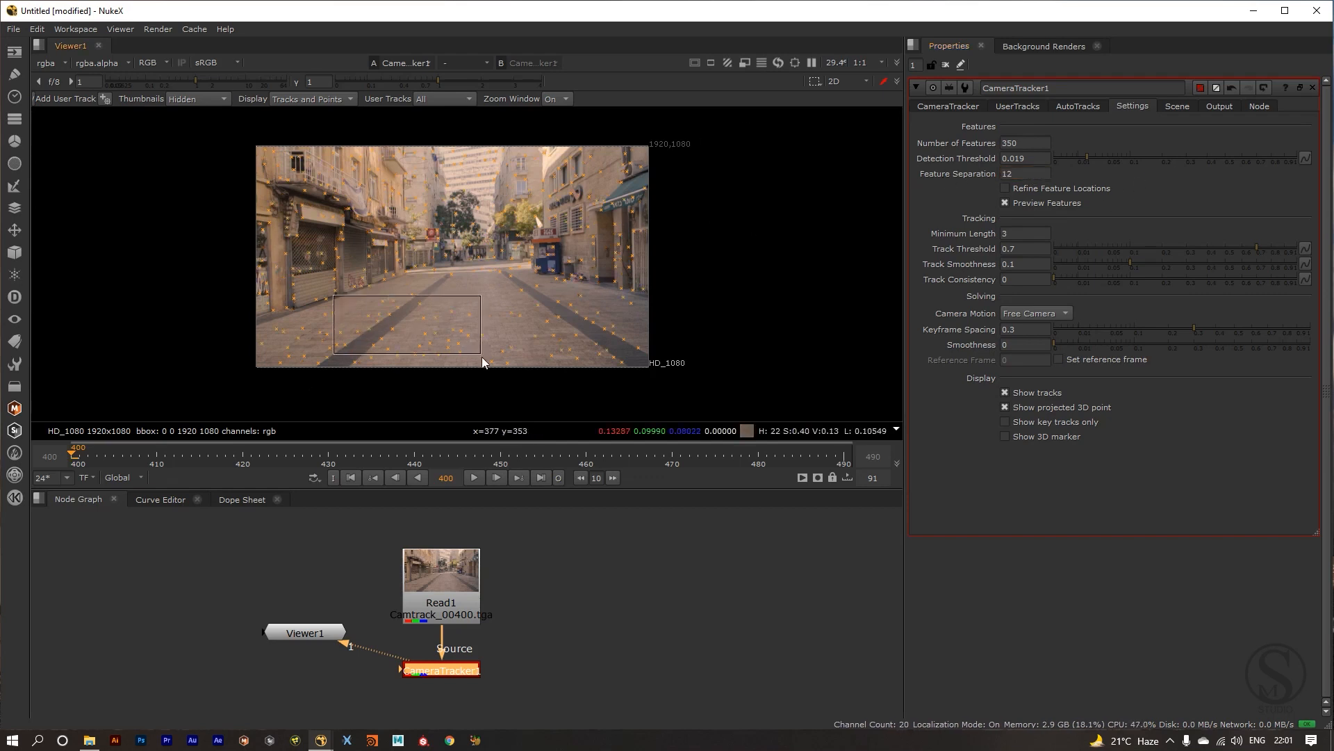
{"action": "double_click", "coordinate": [1029, 174]}
{"action": "type", "text": "5"}
{"action": "key", "text": "Return"}
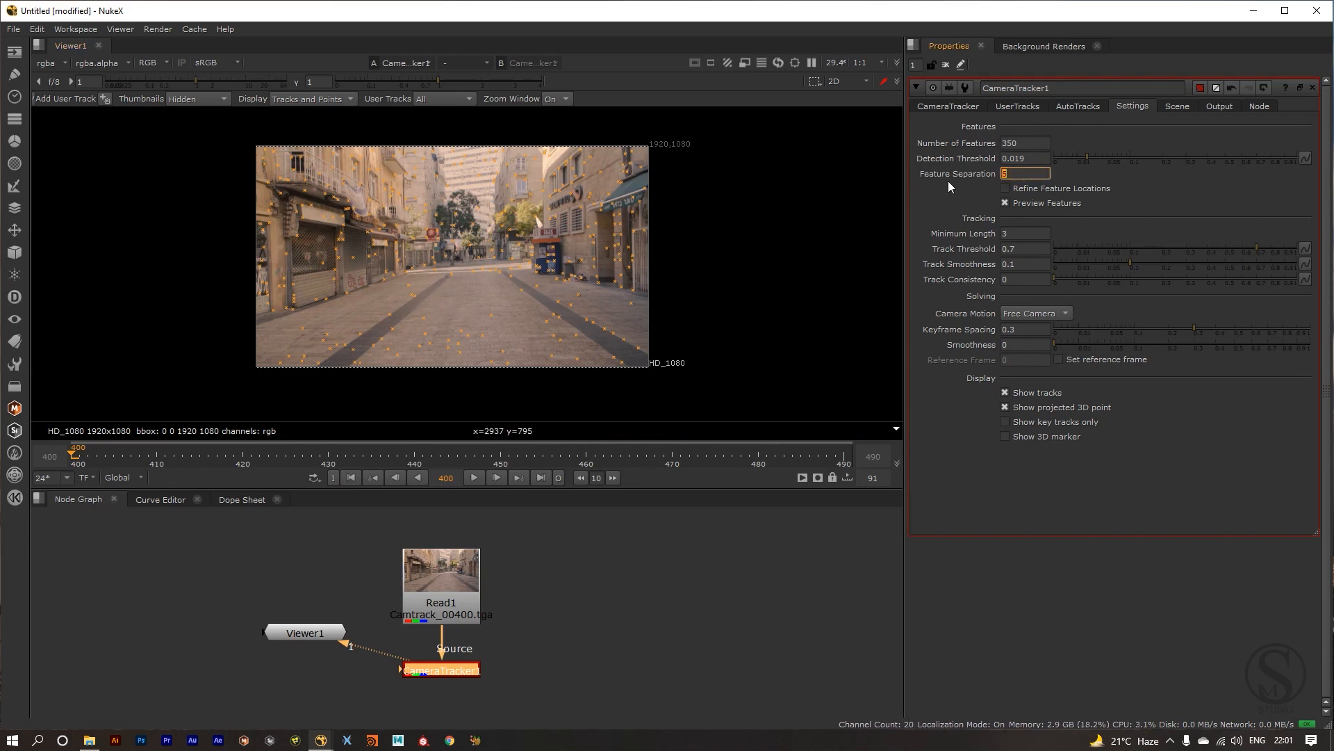
{"action": "type", "text": "8"}
Shift the Viewer1 node slightly down beside CameraTracker1, and run the Track analysis on the whole sequence.
{"action": "left_click", "coordinate": [946, 107]}
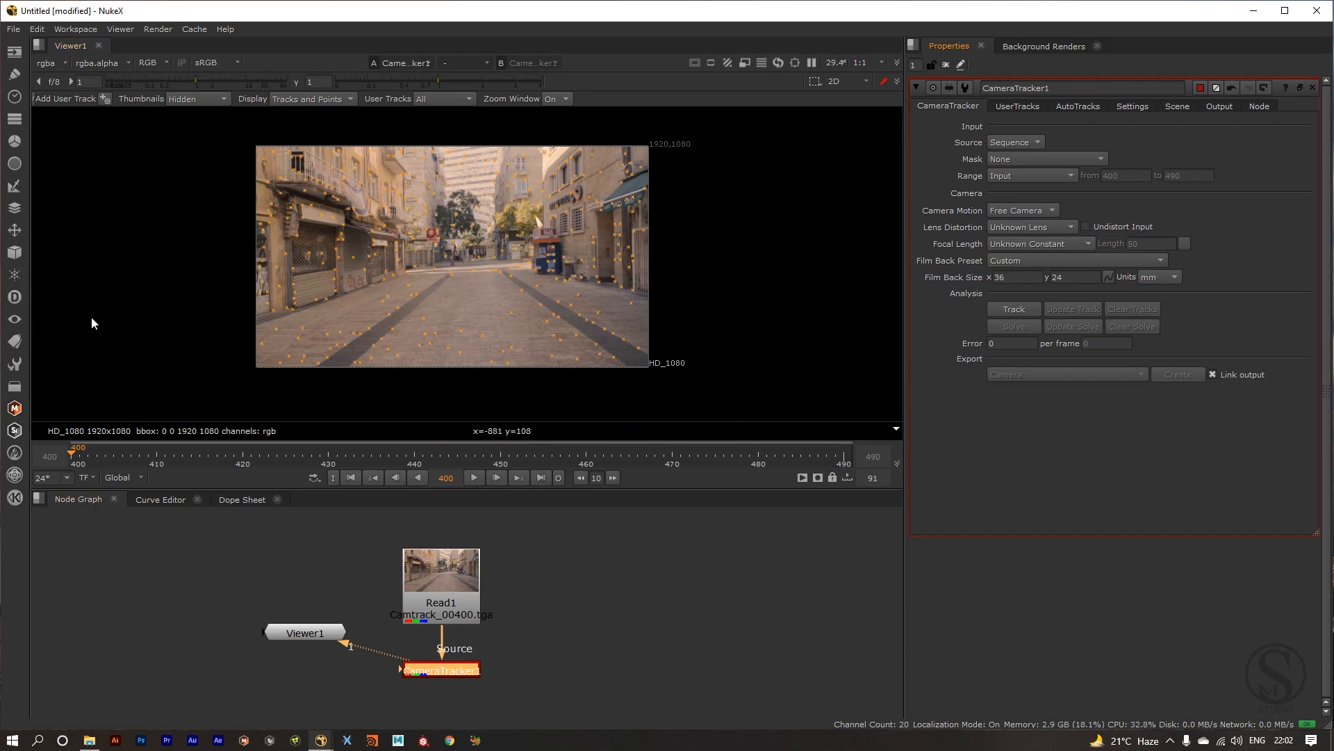
{"action": "left_click_drag", "start_coordinate": [497, 314], "coordinate": [501, 318]}
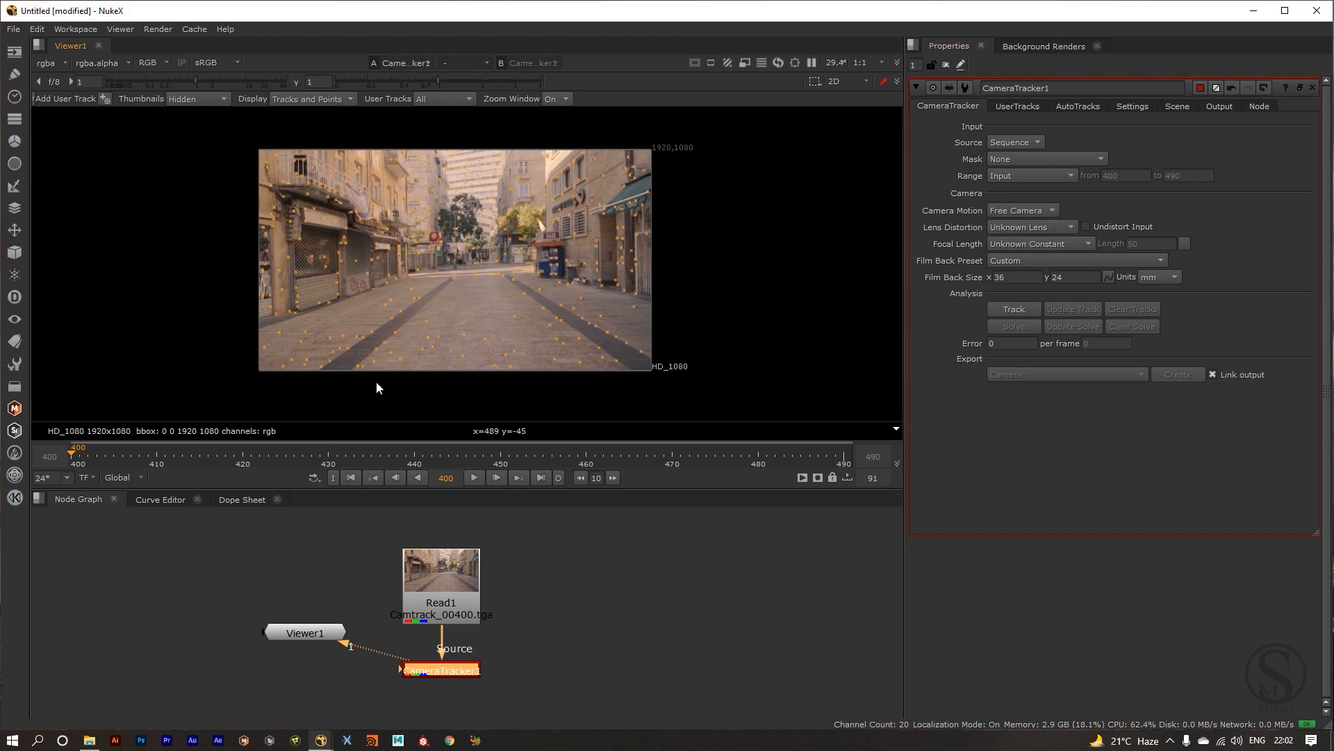
{"action": "left_click_drag", "start_coordinate": [314, 637], "coordinate": [300, 656]}
{"action": "left_click", "coordinate": [439, 676]}
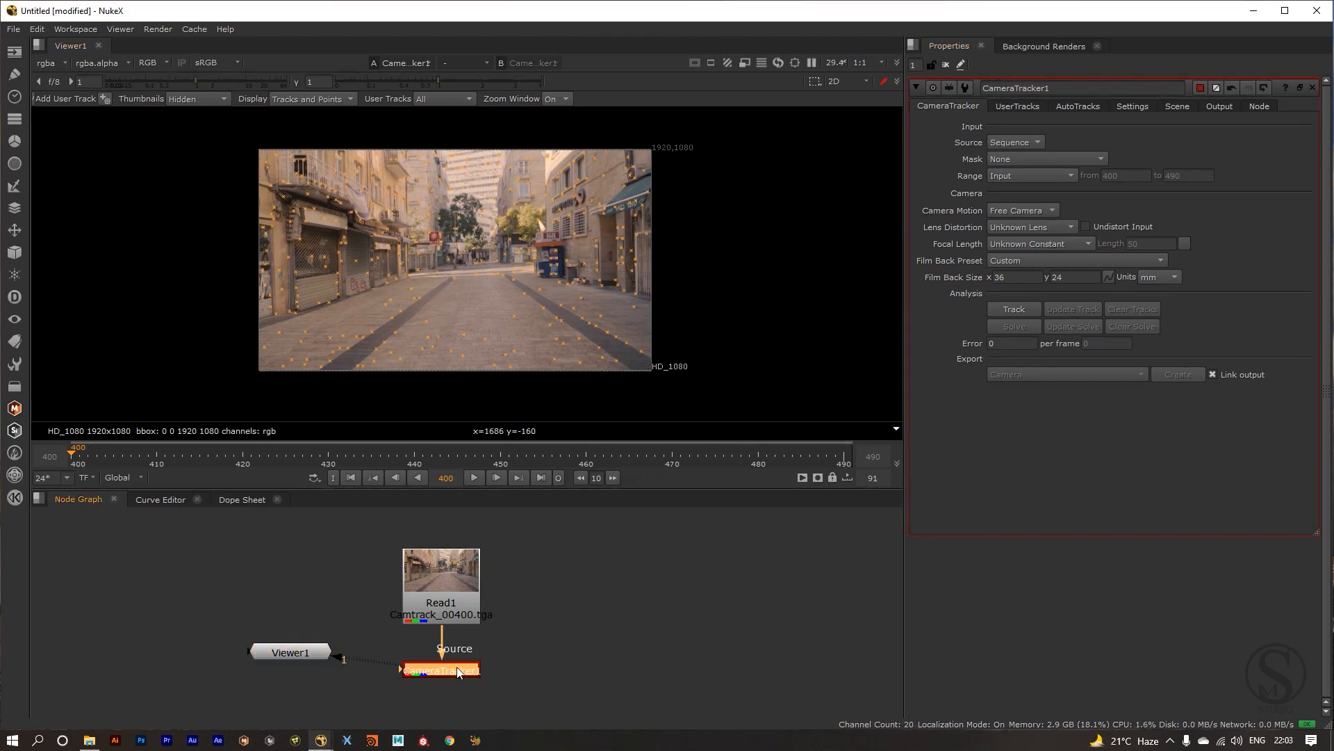
{"action": "left_click", "coordinate": [1009, 311]}
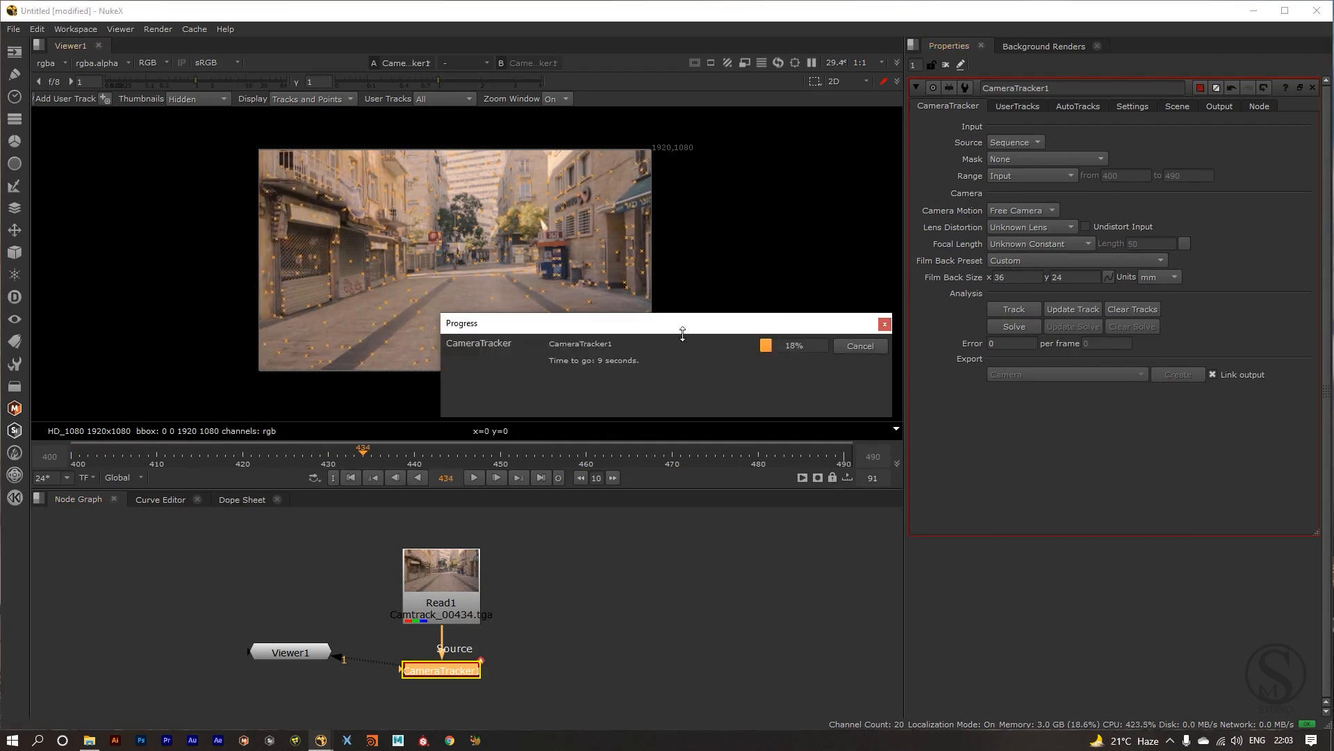
{"action": "left_click_drag", "start_coordinate": [837, 326], "coordinate": [895, 545]}
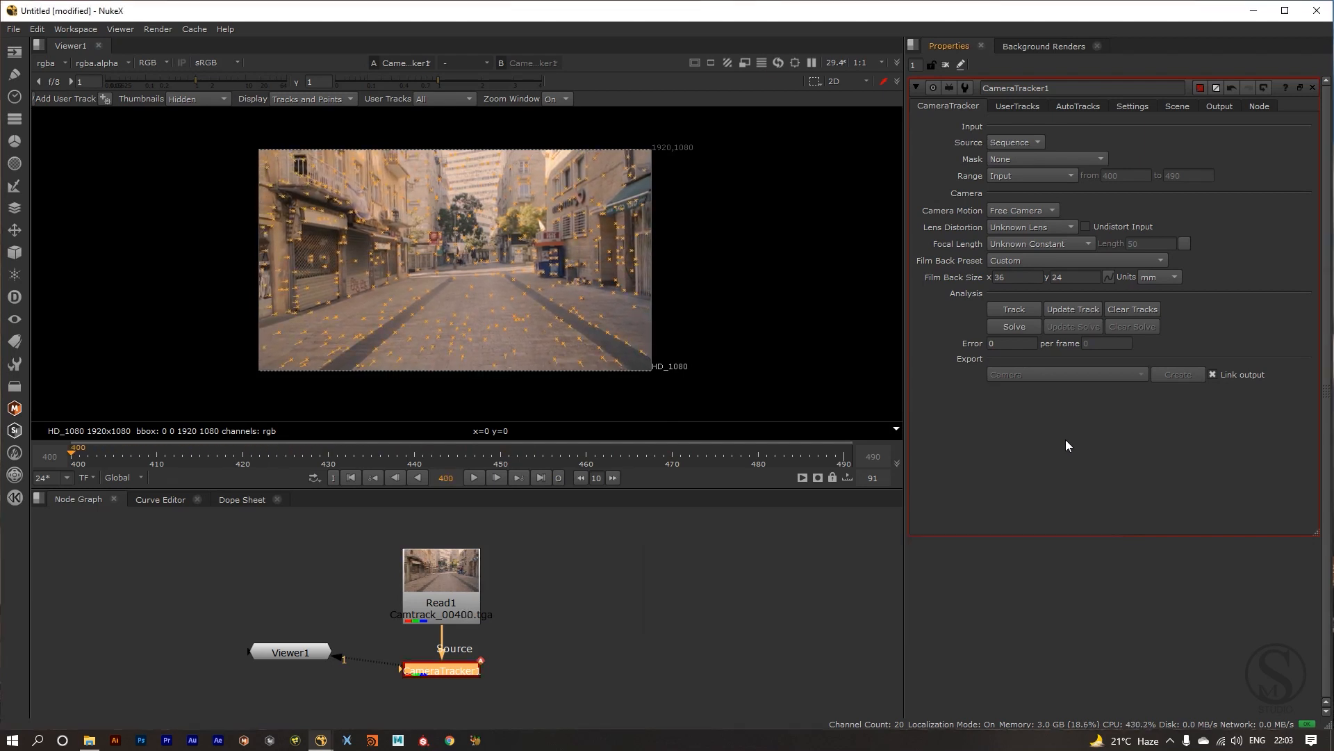
Scrub the first frames of the shot to review the tracks, and solve the camera.
{"action": "left_click", "coordinate": [91, 463]}
{"action": "mouse_move", "coordinate": [91, 463]}
{"action": "left_mouse_down"}
{"action": "mouse_move", "coordinate": [841, 462]}
{"action": "mouse_move", "coordinate": [67, 470]}
{"action": "left_mouse_up"}
{"action": "left_click_drag", "start_coordinate": [420, 206], "coordinate": [424, 210]}
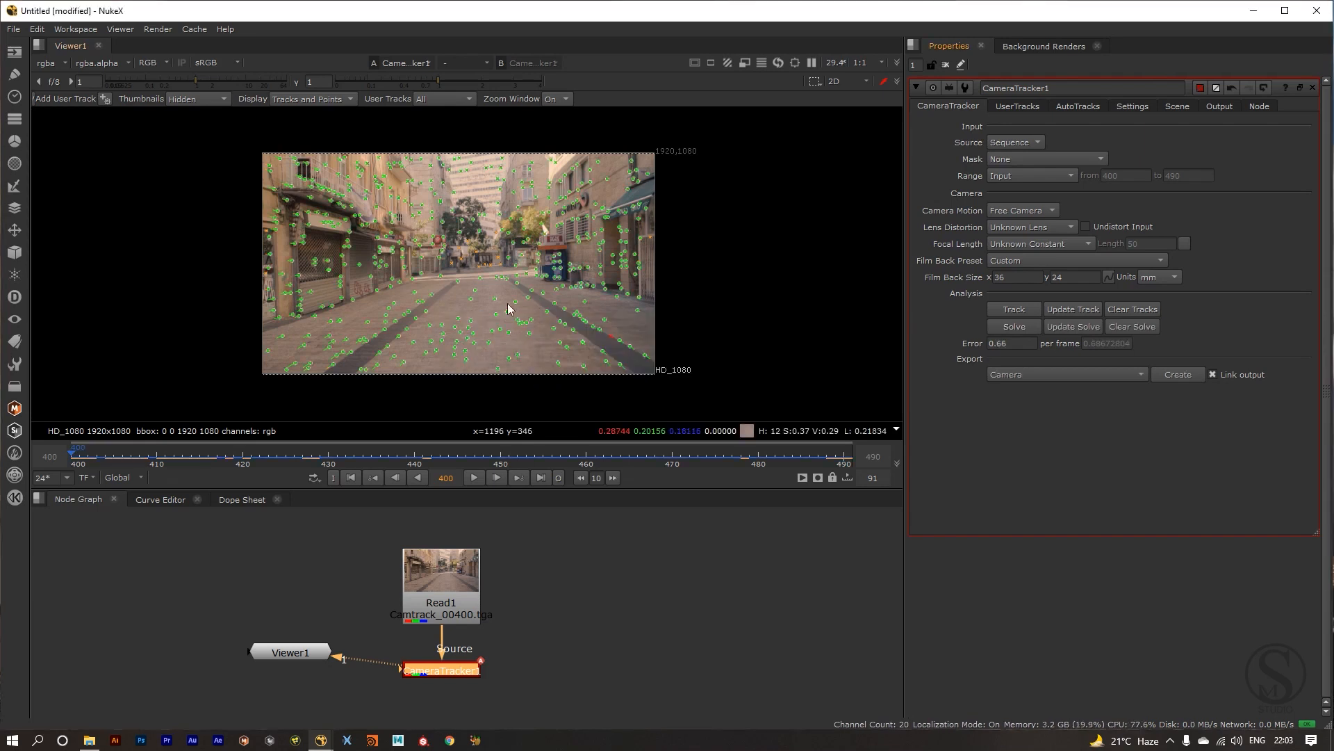
Examine the solved track points up close on the paving, around the kiosk and at the far end of the street.
{"action": "scroll", "coordinate": [307, 281], "scroll_direction": "up", "scroll_amount": 2}
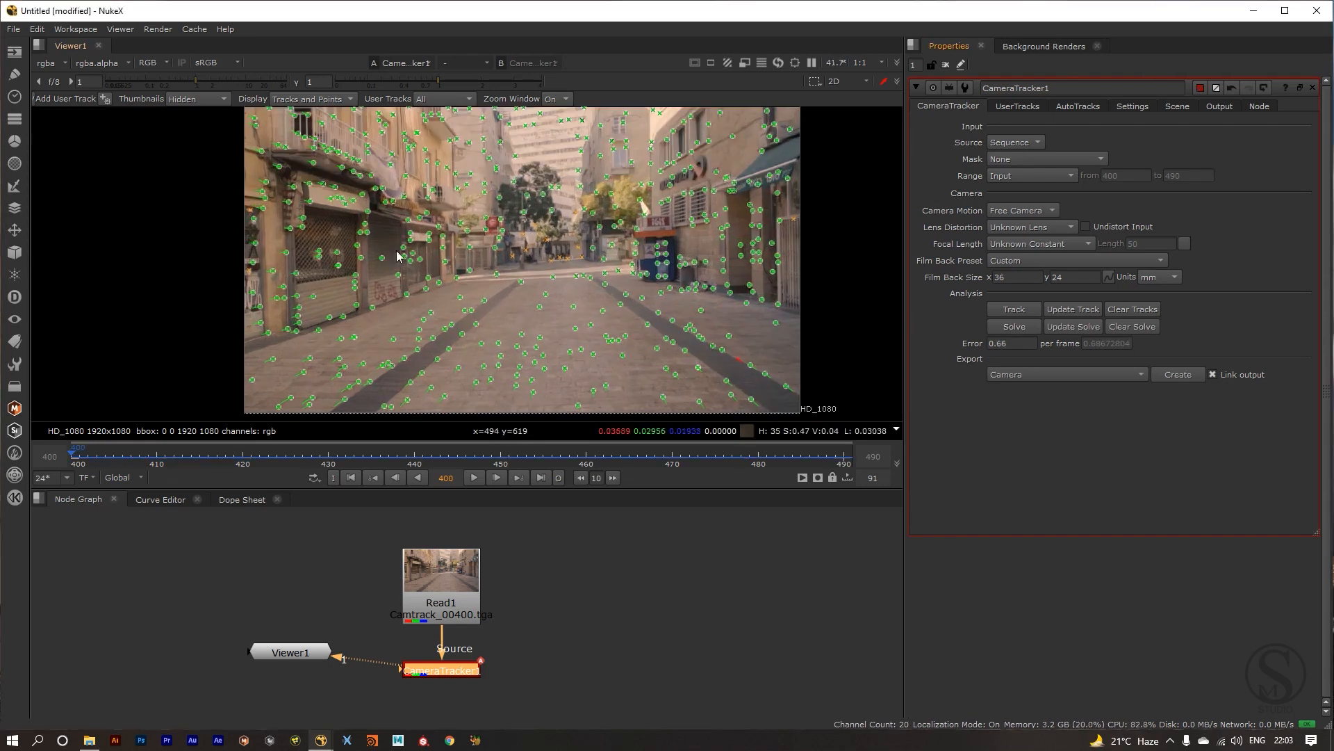
{"action": "scroll", "coordinate": [570, 368], "scroll_direction": "up", "scroll_amount": 2}
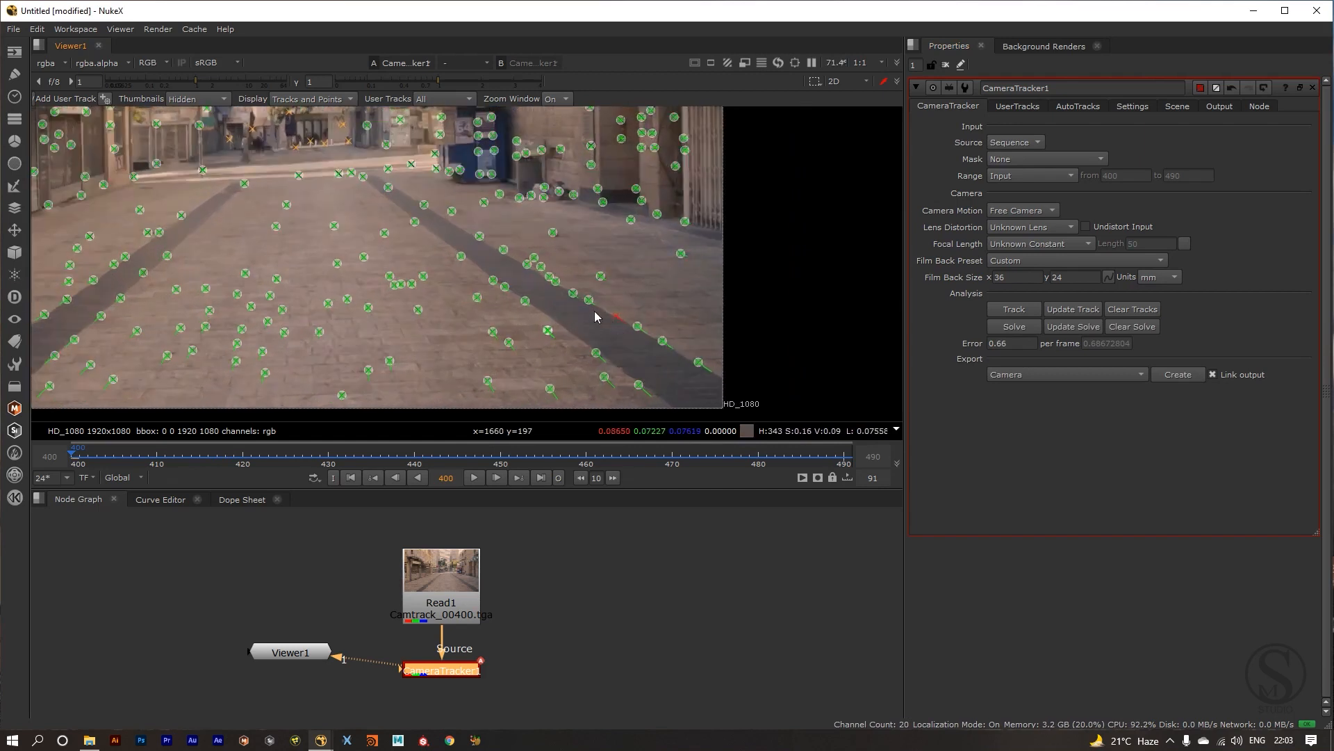
{"action": "scroll", "coordinate": [448, 351], "scroll_direction": "up", "scroll_amount": 3}
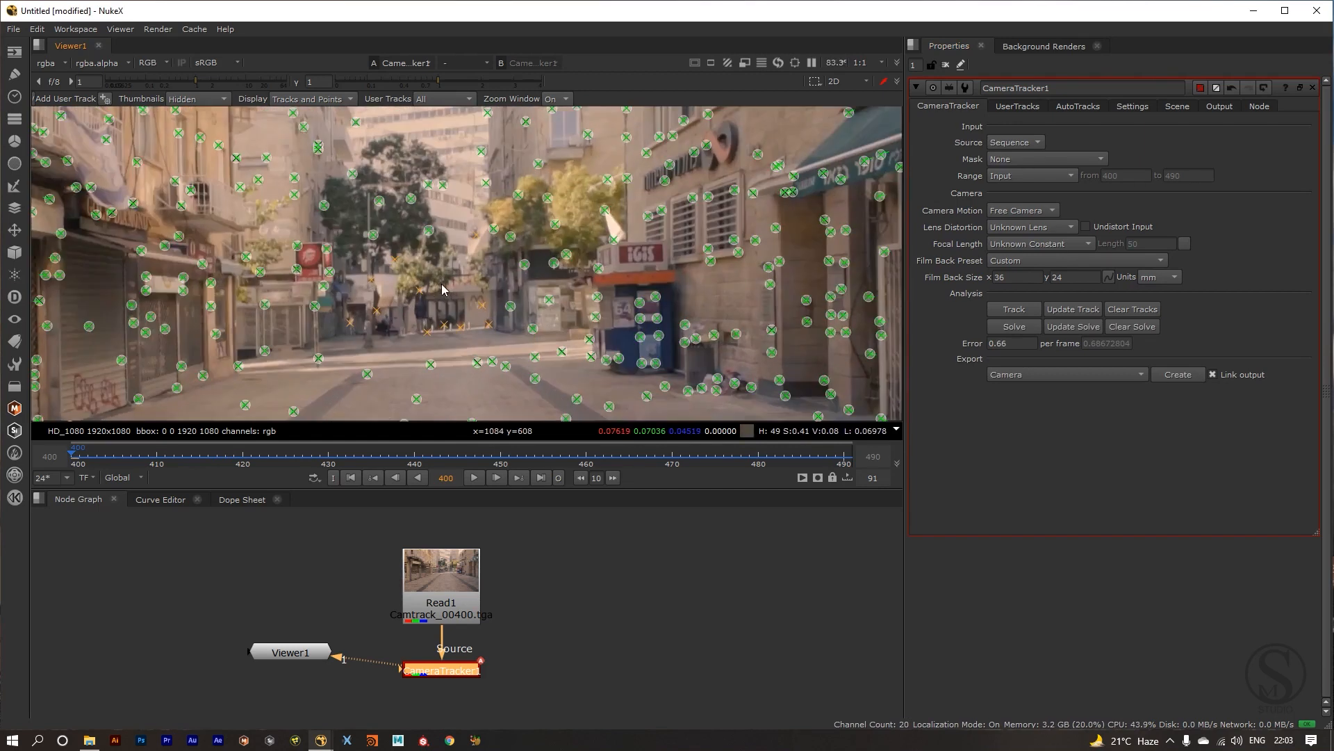
{"action": "scroll", "coordinate": [469, 349], "scroll_direction": "up", "scroll_amount": 3}
{"action": "scroll", "coordinate": [470, 347], "scroll_direction": "up", "scroll_amount": 1}
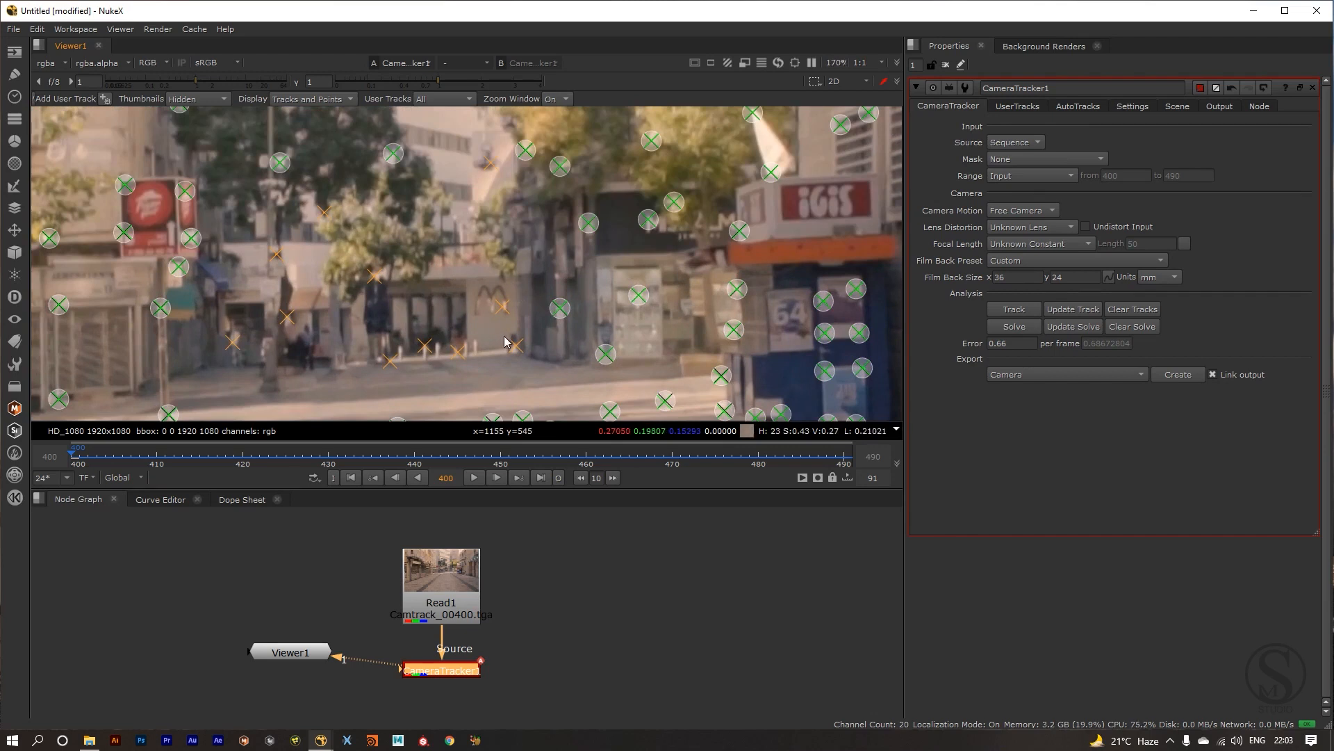
{"action": "scroll", "coordinate": [506, 340], "scroll_direction": "down", "scroll_amount": 8}
{"action": "scroll", "coordinate": [543, 323], "scroll_direction": "up", "scroll_amount": 3}
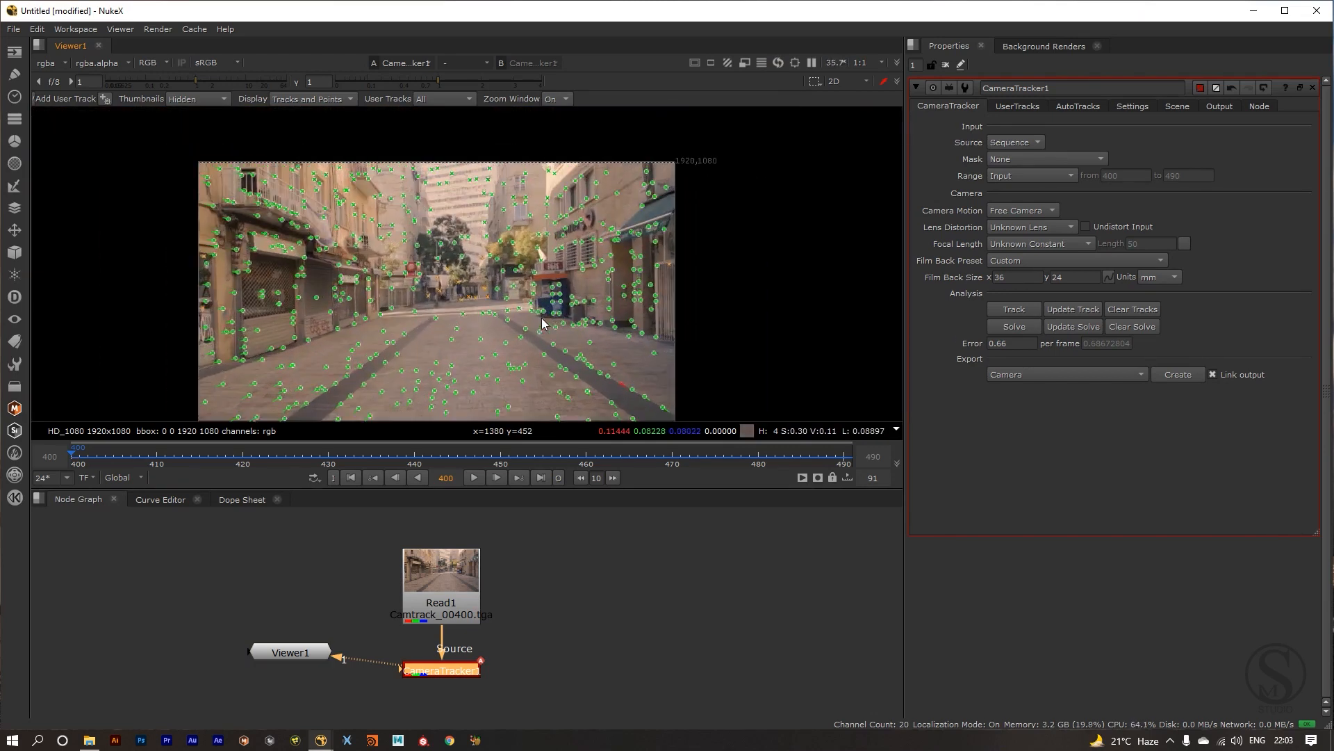
Review the spread of solved points over the full frame and inspect the track error details of a paving point.
{"action": "left_click_drag", "start_coordinate": [533, 355], "coordinate": [537, 338]}
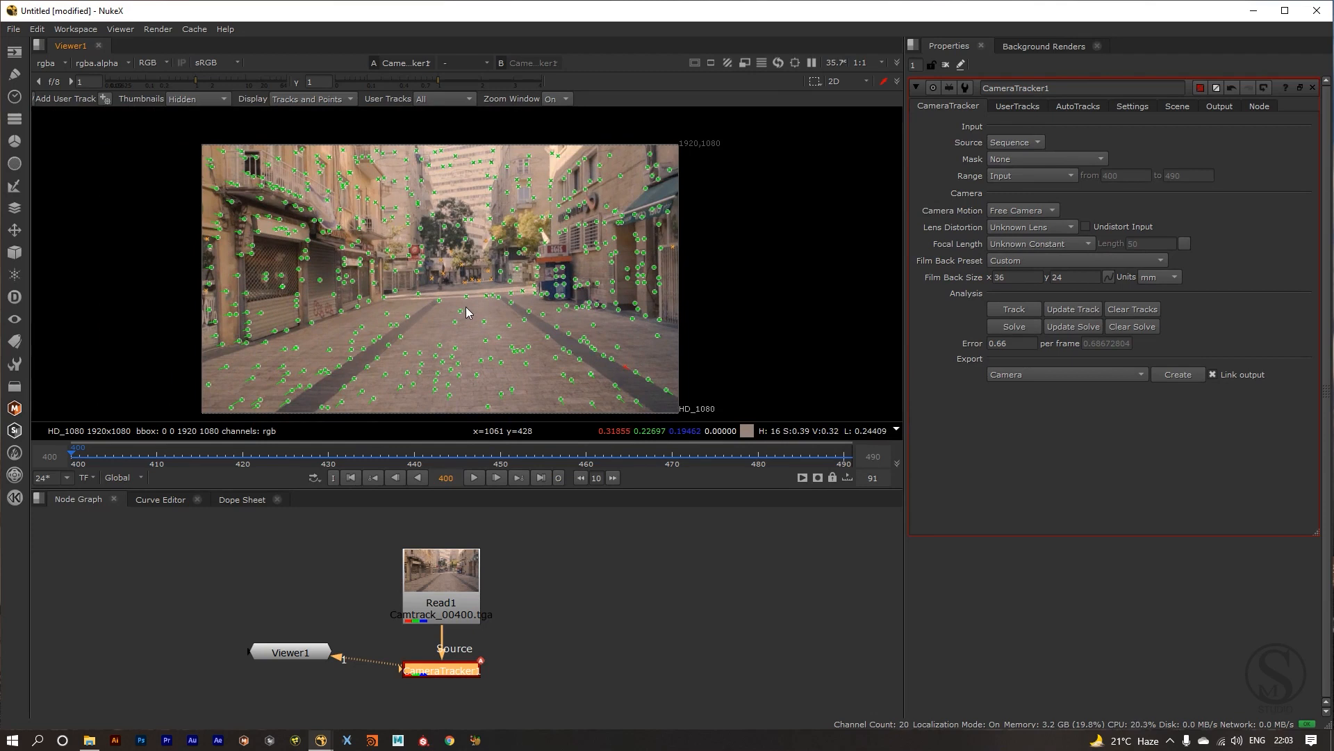
{"action": "left_click_drag", "start_coordinate": [453, 354], "coordinate": [455, 342]}
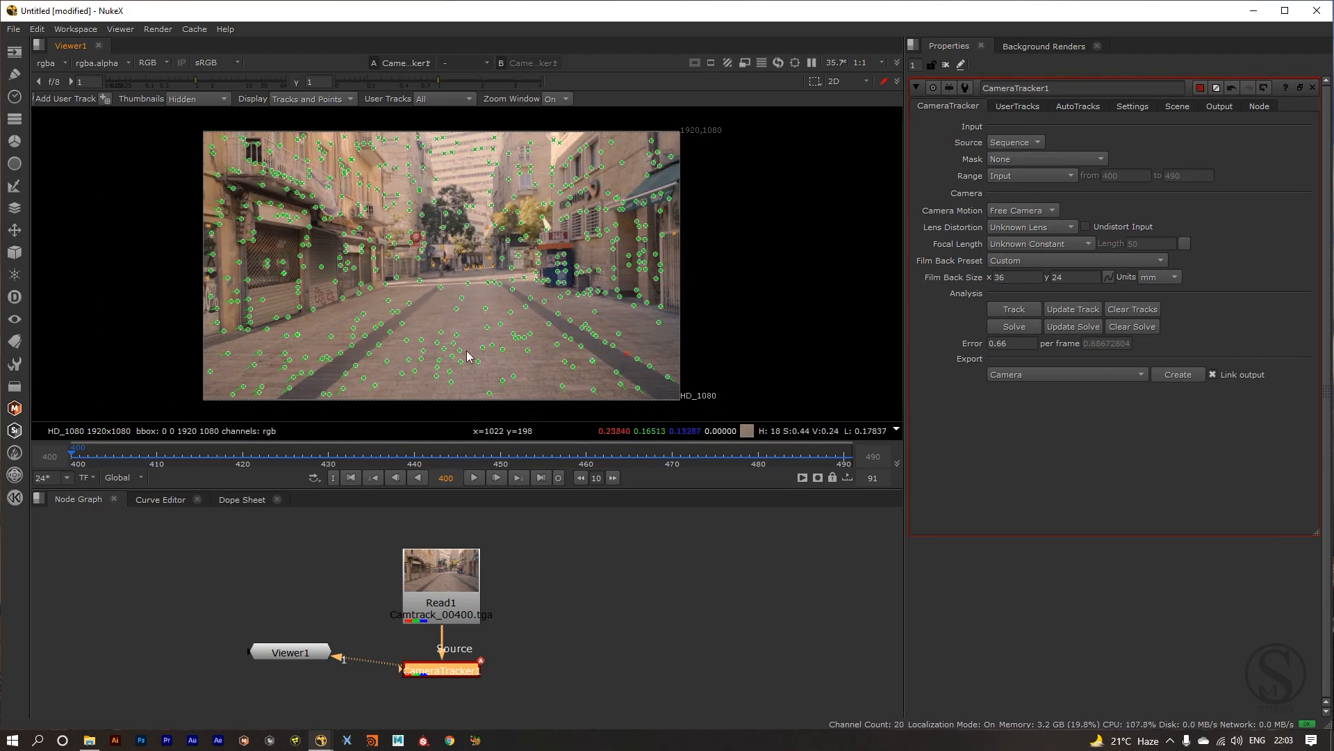
{"action": "scroll", "coordinate": [482, 363], "scroll_direction": "up", "scroll_amount": 1}
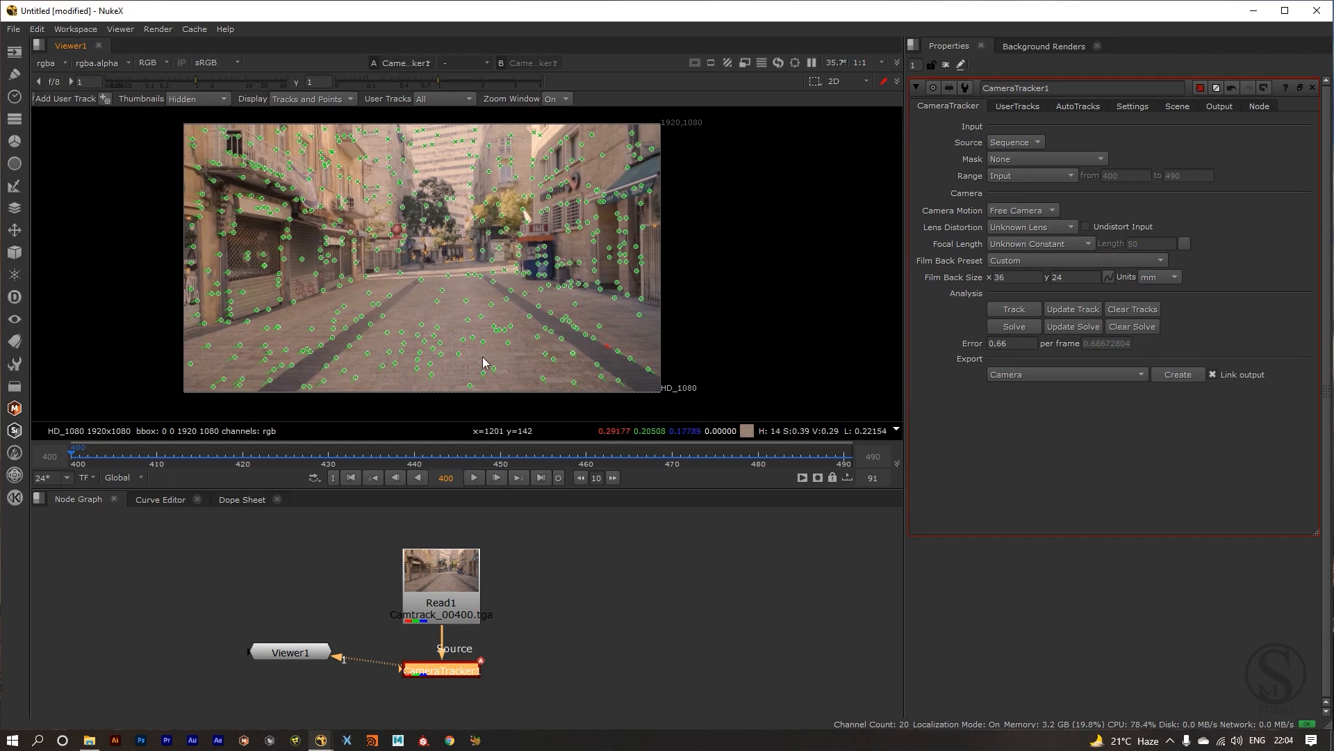
{"action": "scroll", "coordinate": [596, 349], "scroll_direction": "up", "scroll_amount": 1}
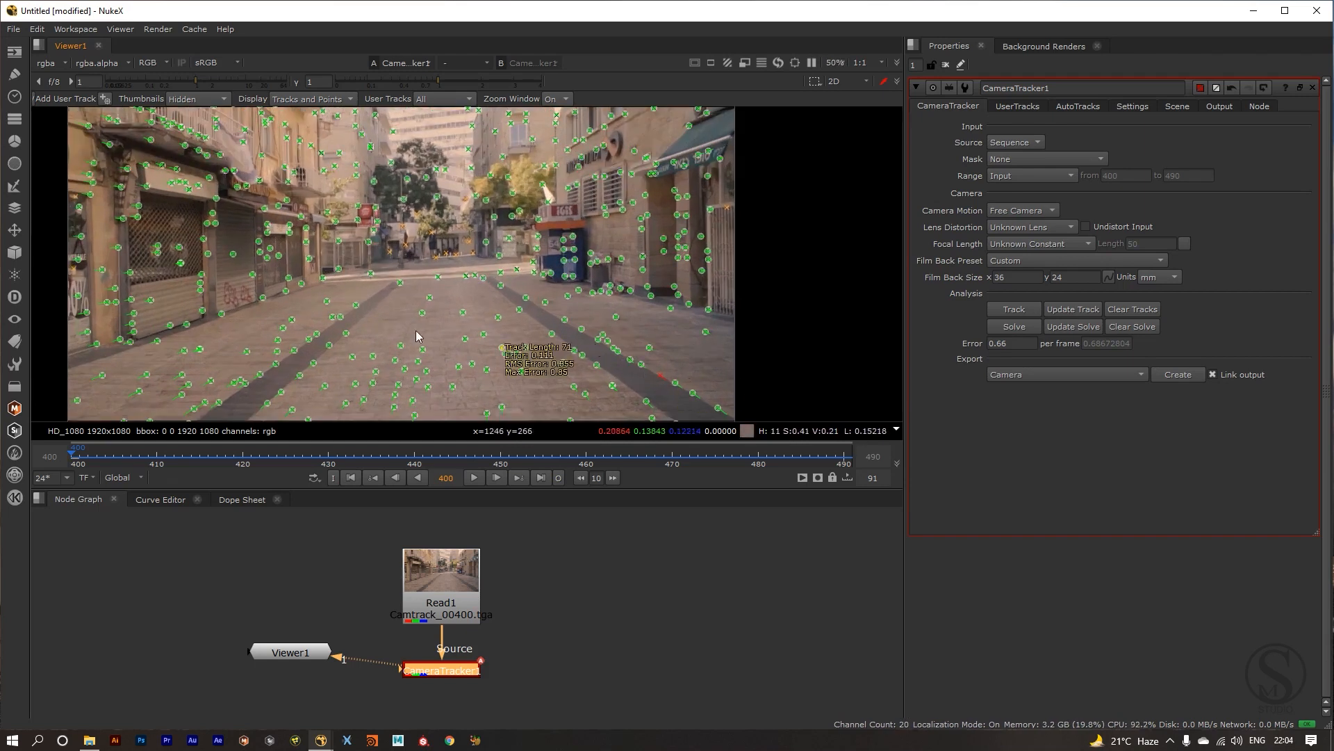
{"action": "scroll", "coordinate": [299, 310], "scroll_direction": "down", "scroll_amount": 2}
{"action": "left_click_drag", "start_coordinate": [325, 312], "coordinate": [361, 318]}
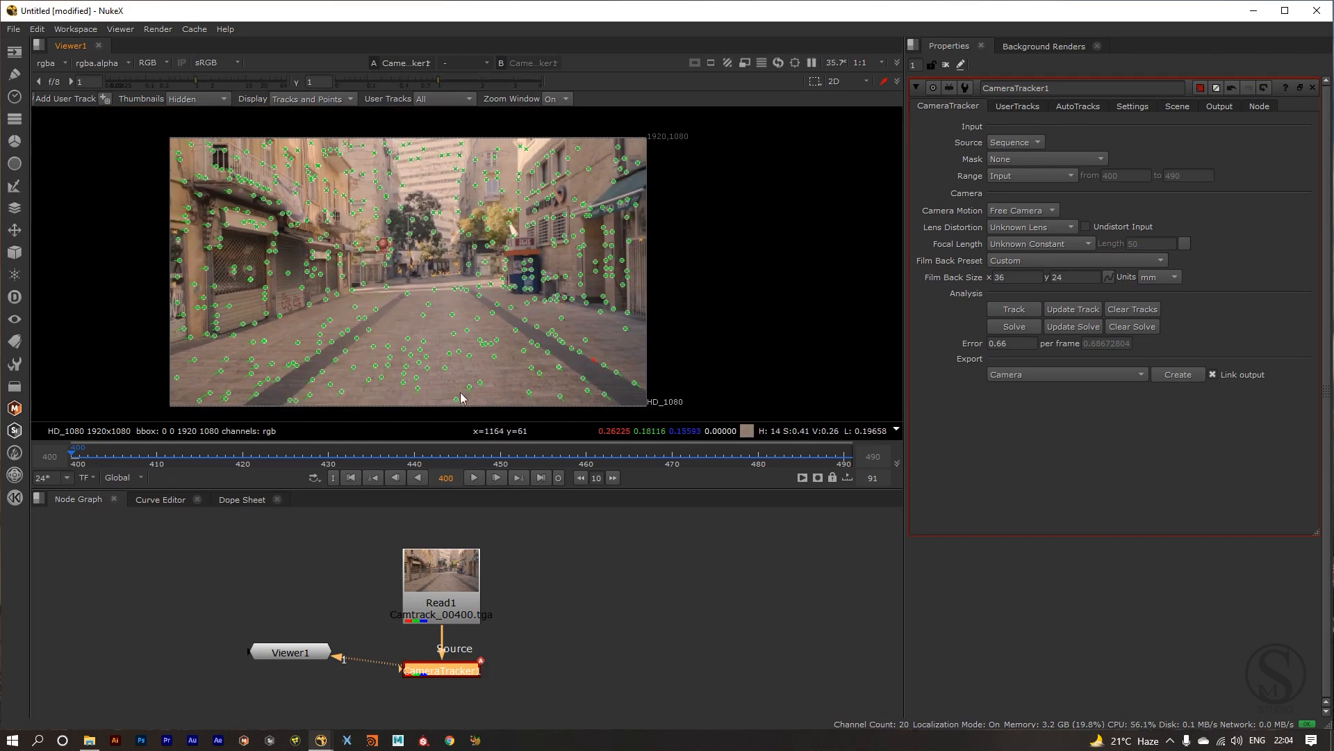
{"action": "scroll", "coordinate": [469, 324], "scroll_direction": "up", "scroll_amount": 1}
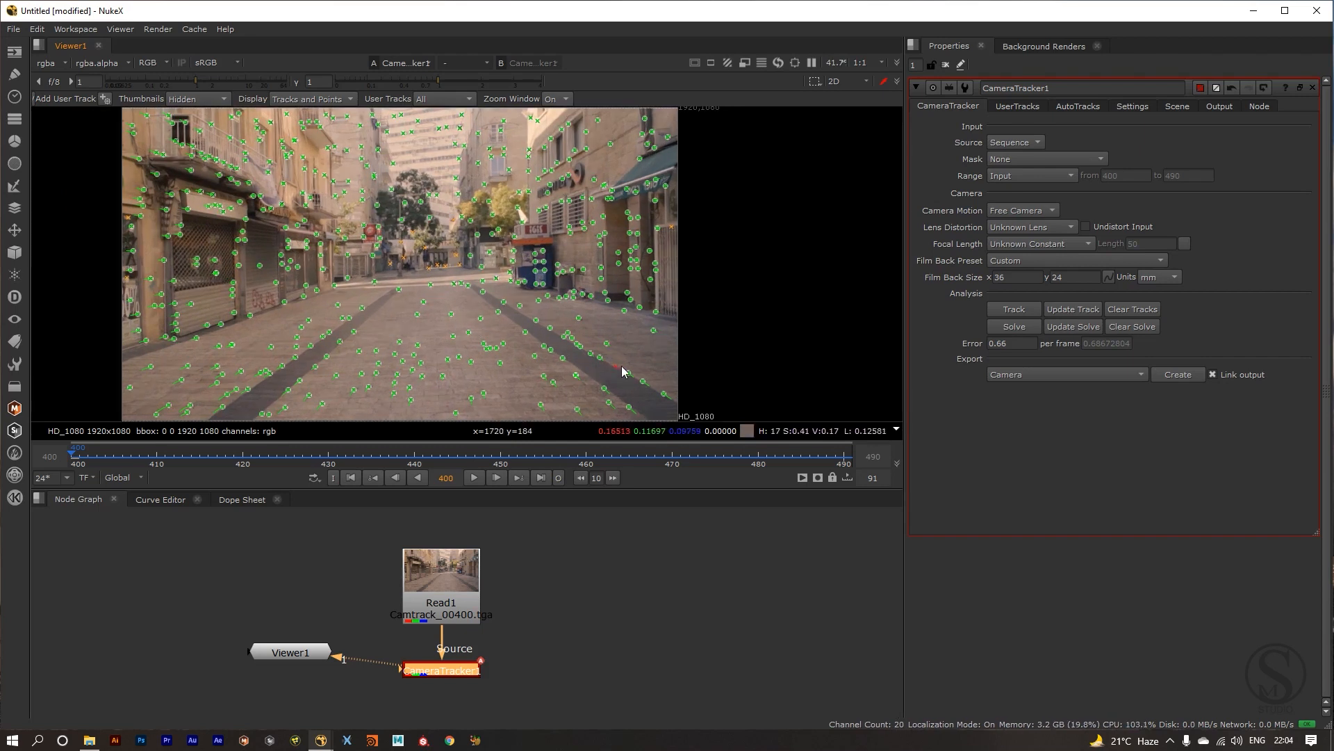
Compare the orange unsolved points among the distant pedestrians with the green and red points across the full frame.
{"action": "scroll", "coordinate": [606, 379], "scroll_direction": "up", "scroll_amount": 6}
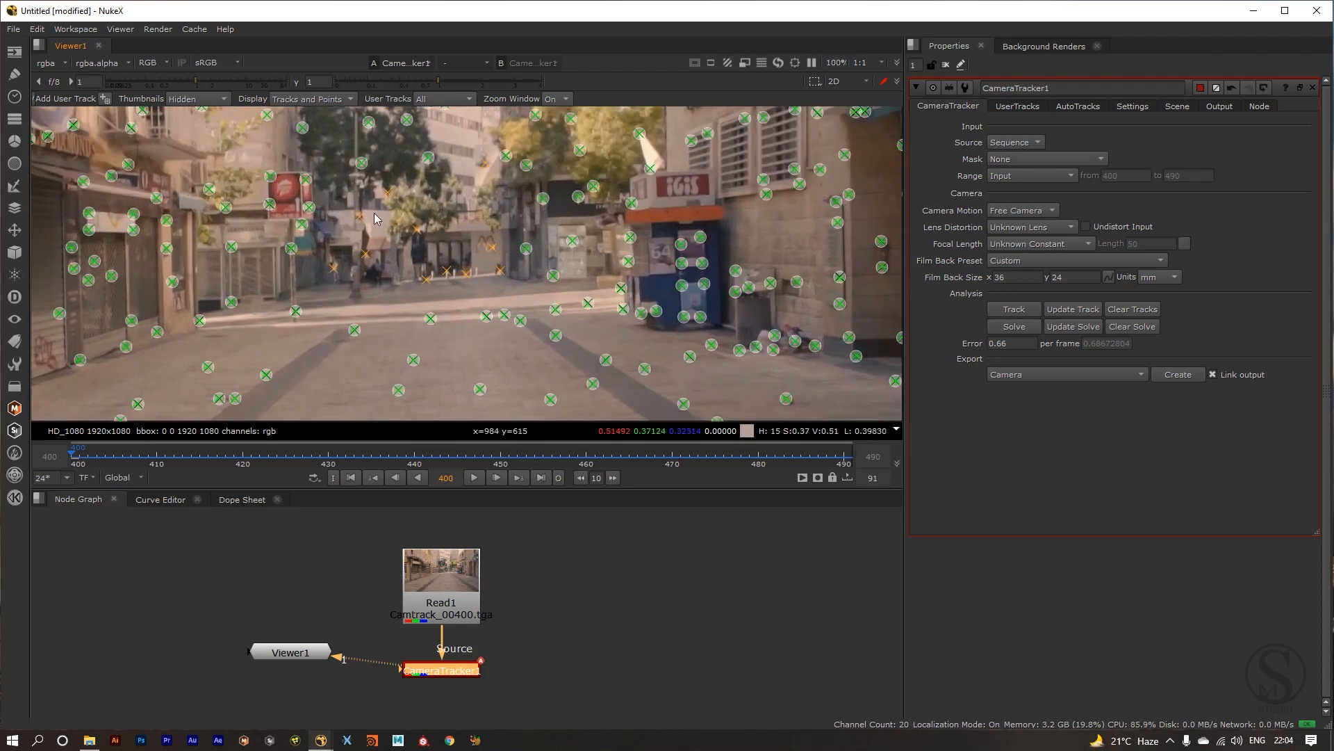
{"action": "left_click_drag", "start_coordinate": [429, 267], "coordinate": [429, 271]}
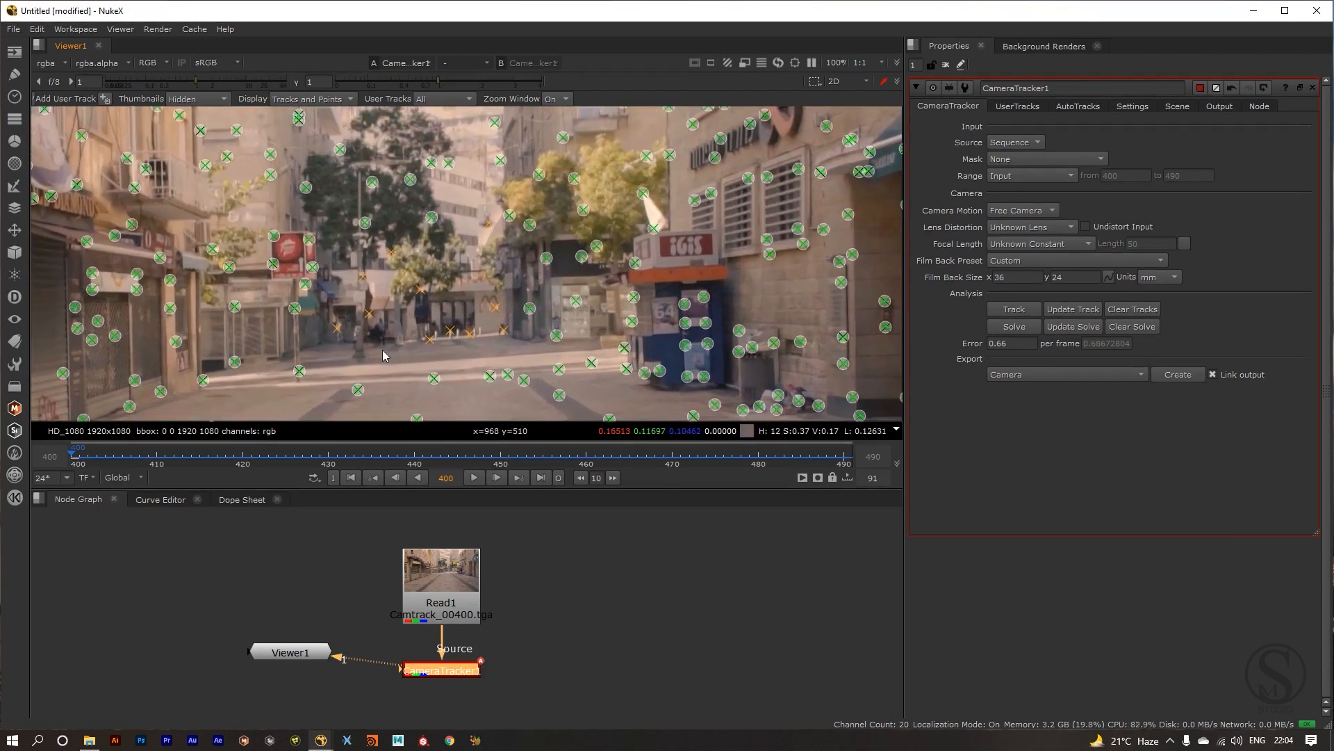
{"action": "scroll", "coordinate": [421, 362], "scroll_direction": "down", "scroll_amount": 1}
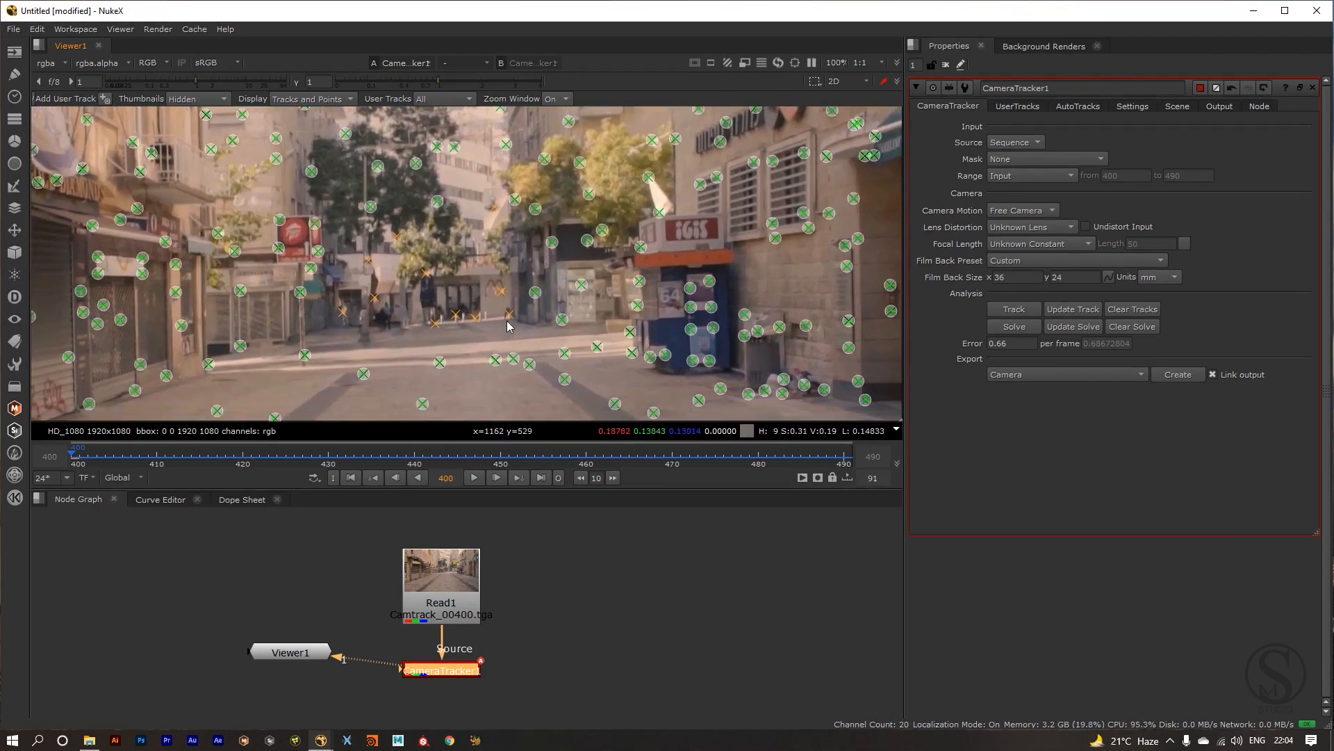
{"action": "scroll", "coordinate": [453, 335], "scroll_direction": "down", "scroll_amount": 1}
{"action": "scroll", "coordinate": [452, 335], "scroll_direction": "down", "scroll_amount": 4}
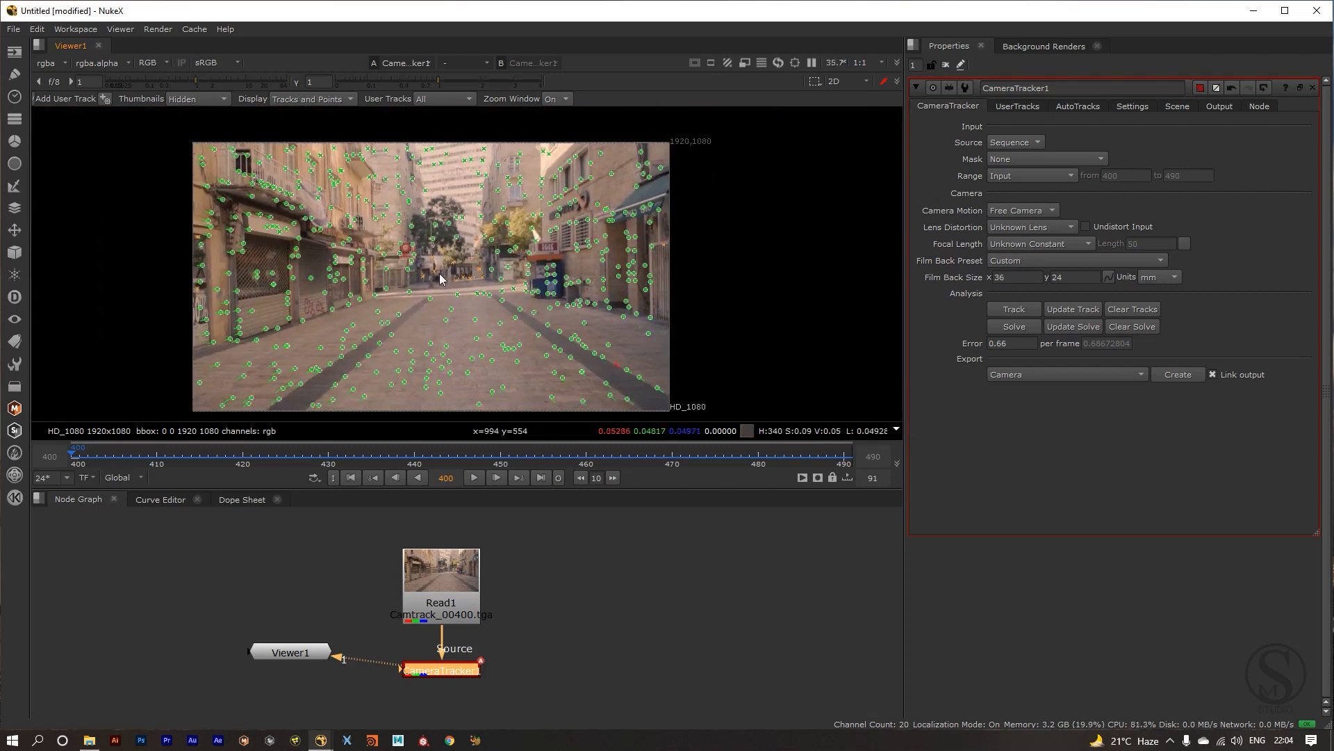
{"action": "scroll", "coordinate": [442, 277], "scroll_direction": "up", "scroll_amount": 1}
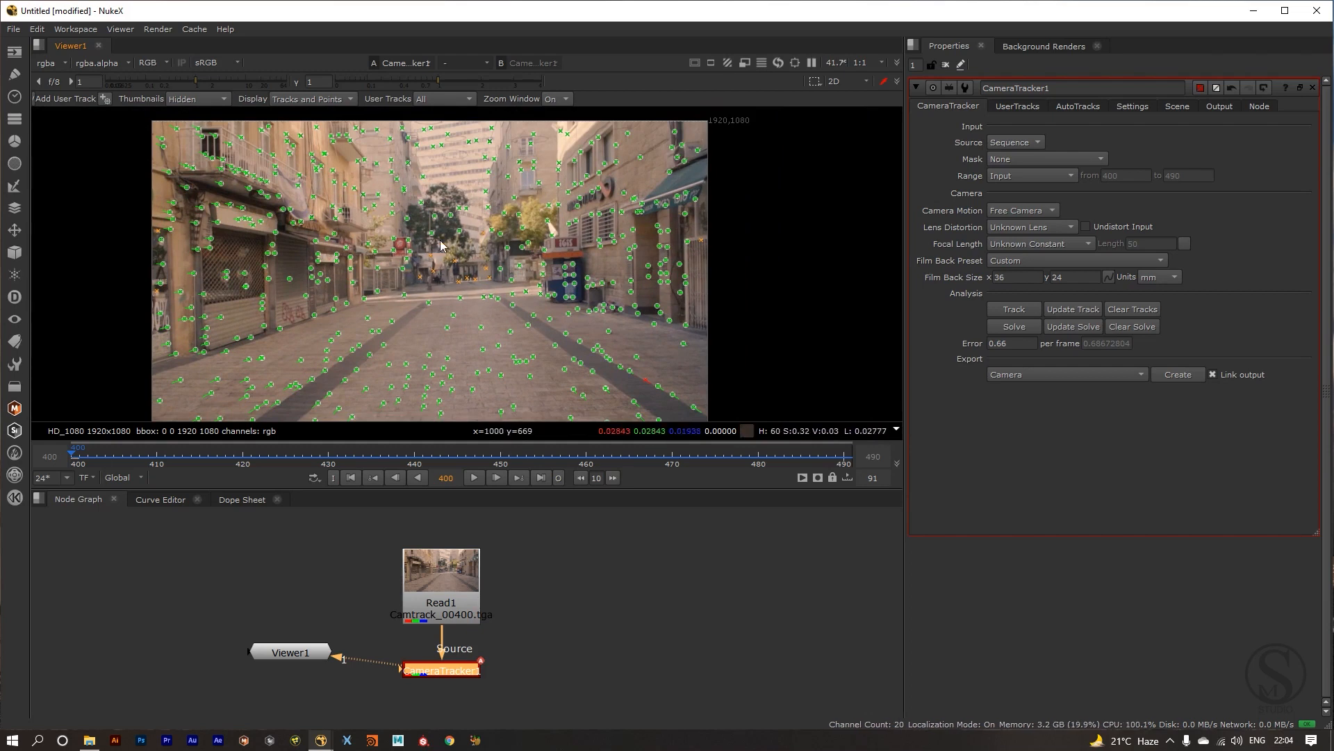
{"action": "left_click_drag", "start_coordinate": [467, 352], "coordinate": [480, 338]}
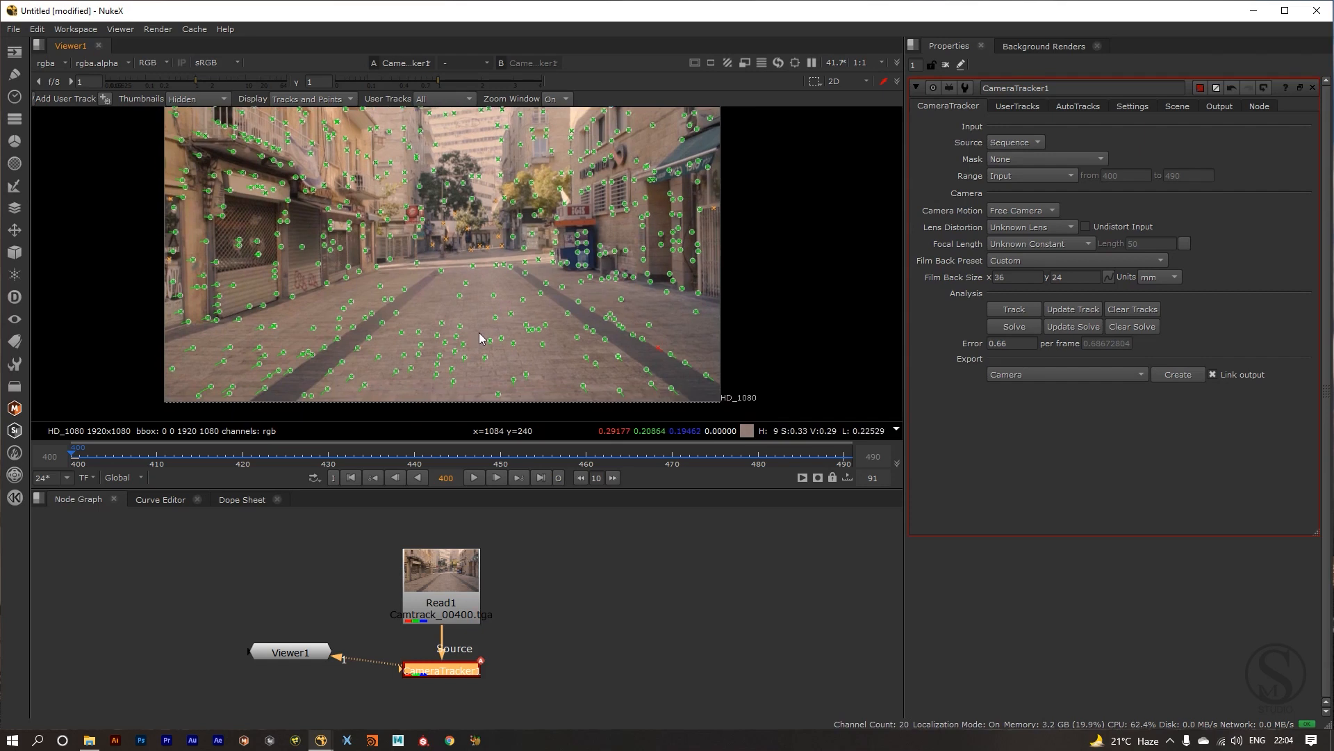
{"action": "scroll", "coordinate": [435, 286], "scroll_direction": "down", "scroll_amount": 1}
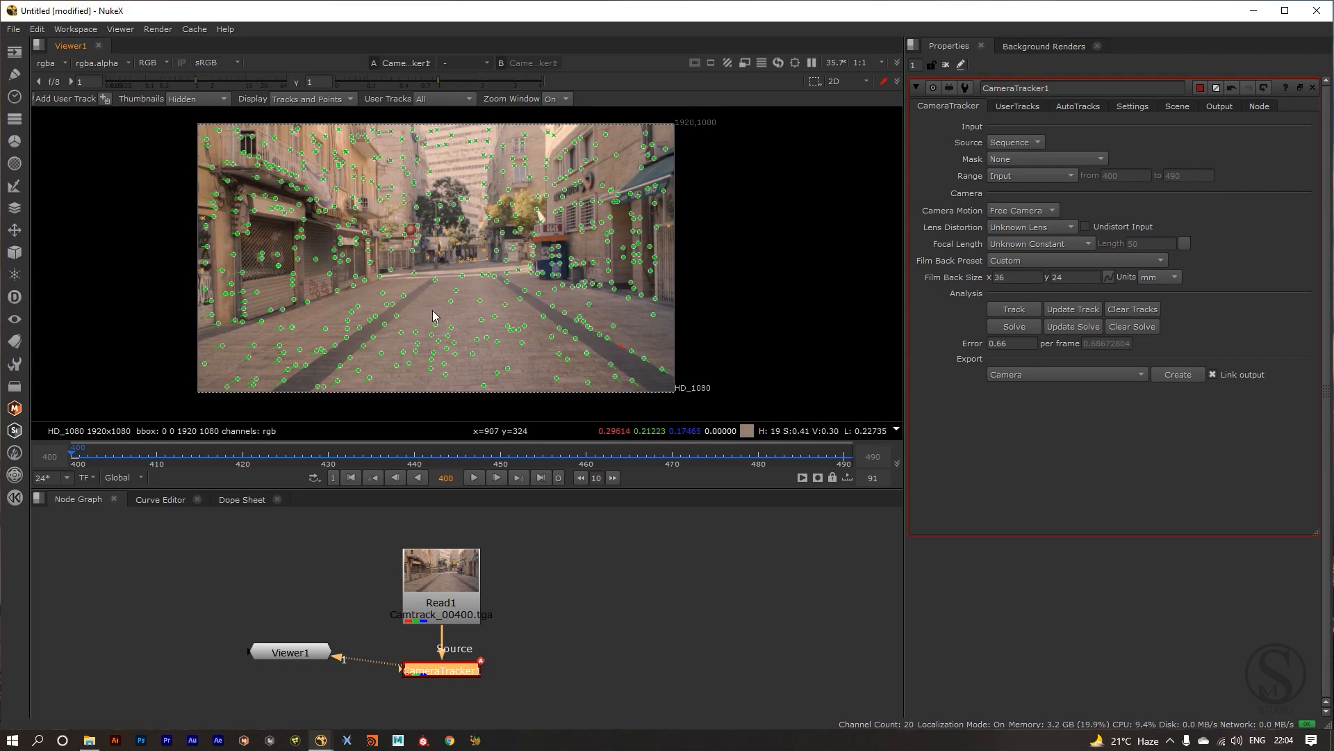
{"action": "mouse_move", "coordinate": [610, 366]}
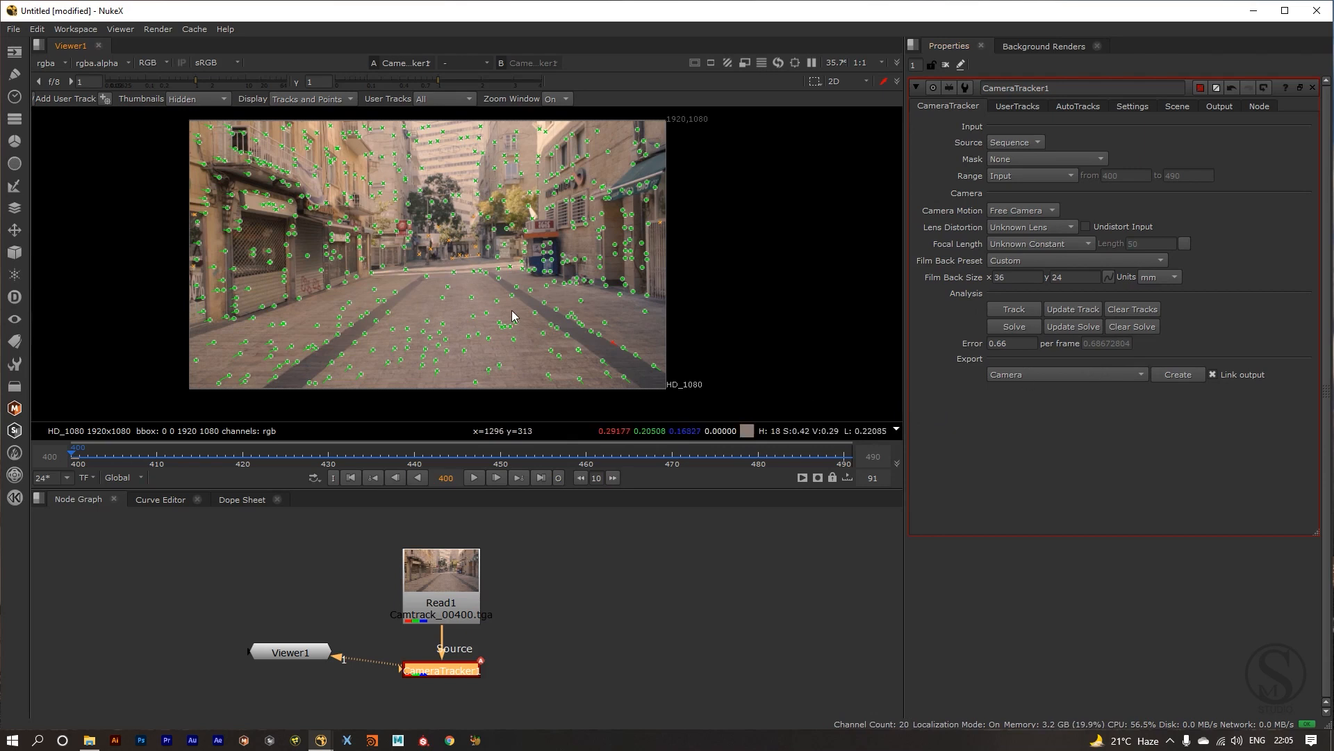
{"action": "left_click_drag", "start_coordinate": [485, 303], "coordinate": [487, 307]}
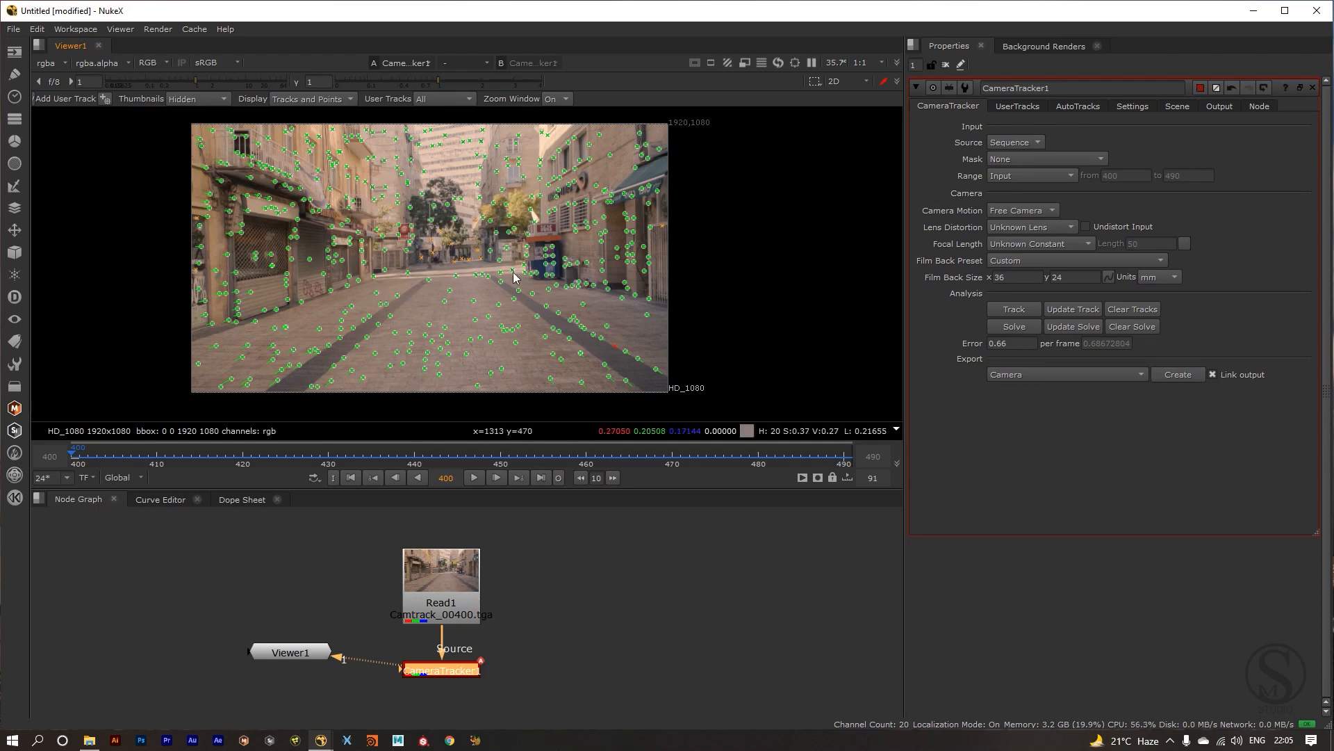
{"action": "mouse_move", "coordinate": [427, 246]}
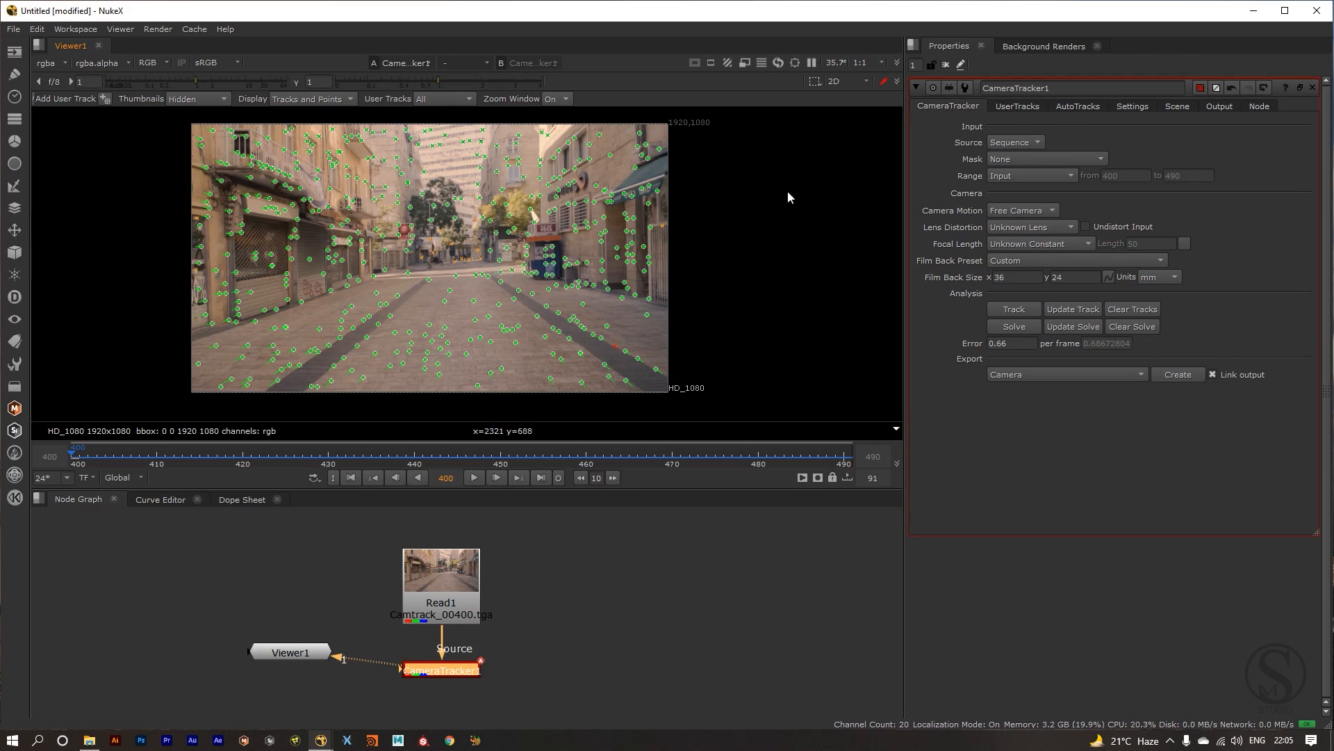
Permanently delete all rejected auto-tracks, the ones marked red, from the CameraTracker node.
{"action": "left_click", "coordinate": [1071, 108]}
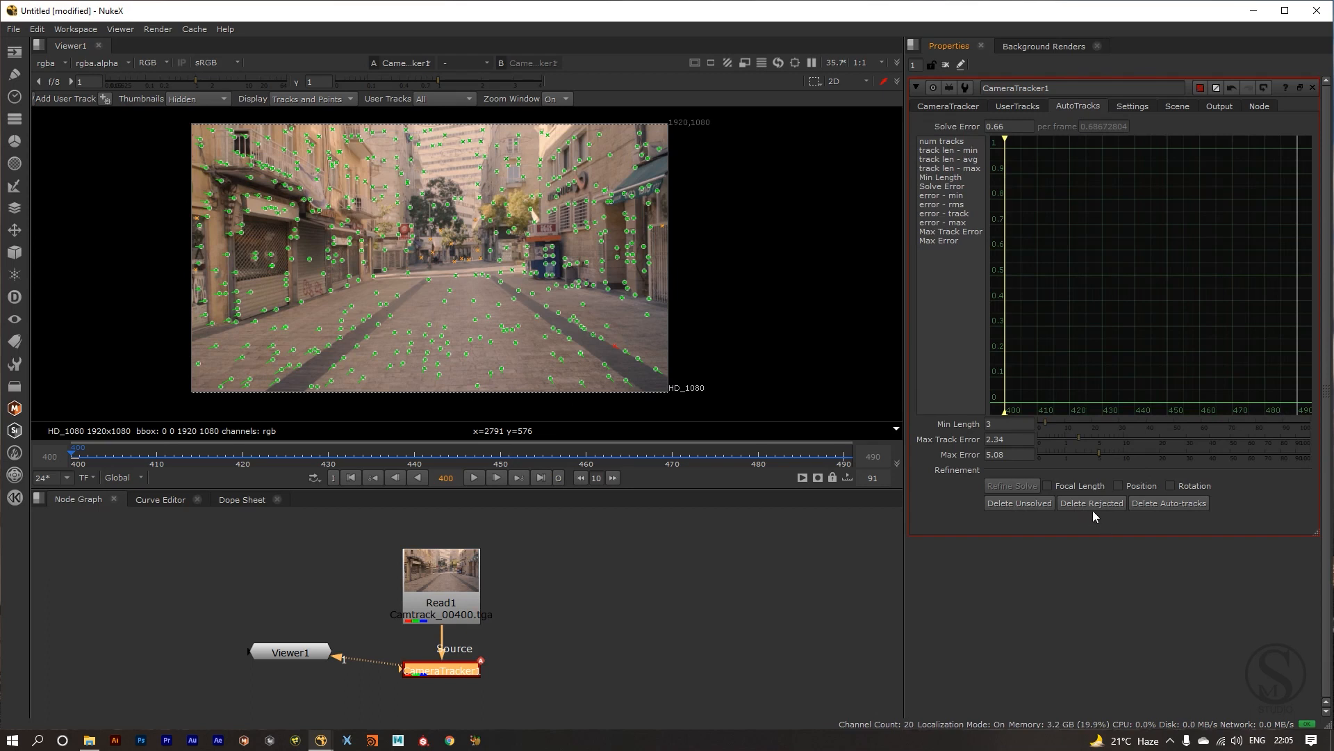
{"action": "scroll", "coordinate": [618, 361], "scroll_direction": "up", "scroll_amount": 2}
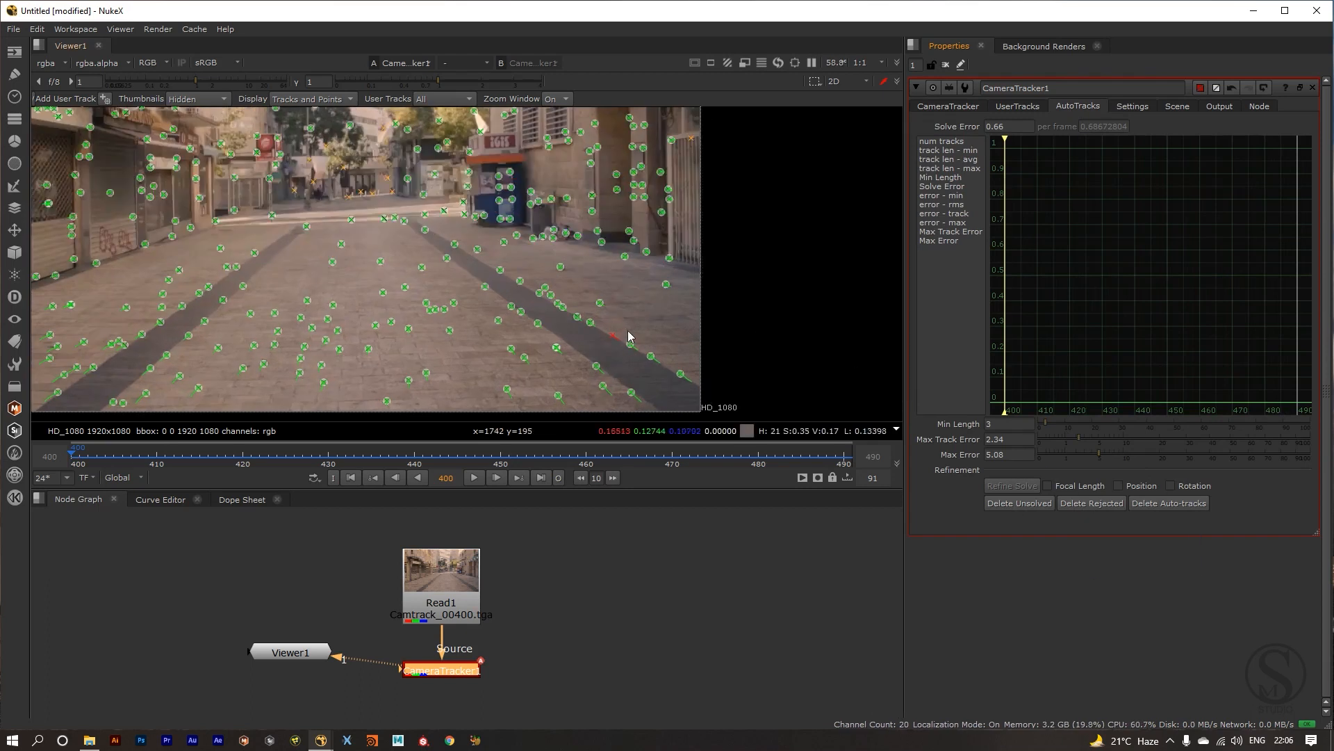
{"action": "scroll", "coordinate": [616, 342], "scroll_direction": "down", "scroll_amount": 2}
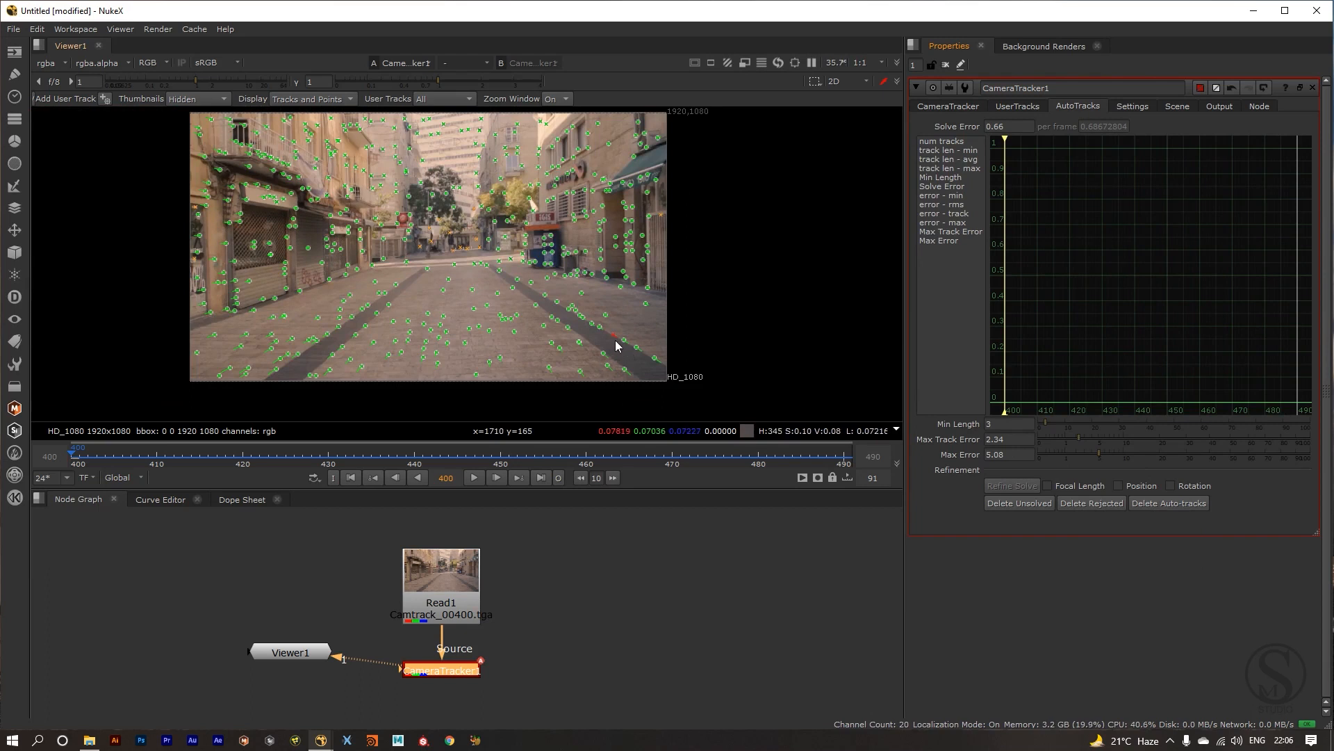
{"action": "left_click", "coordinate": [1088, 505]}
{"action": "left_click_drag", "start_coordinate": [292, 406], "coordinate": [272, 369]}
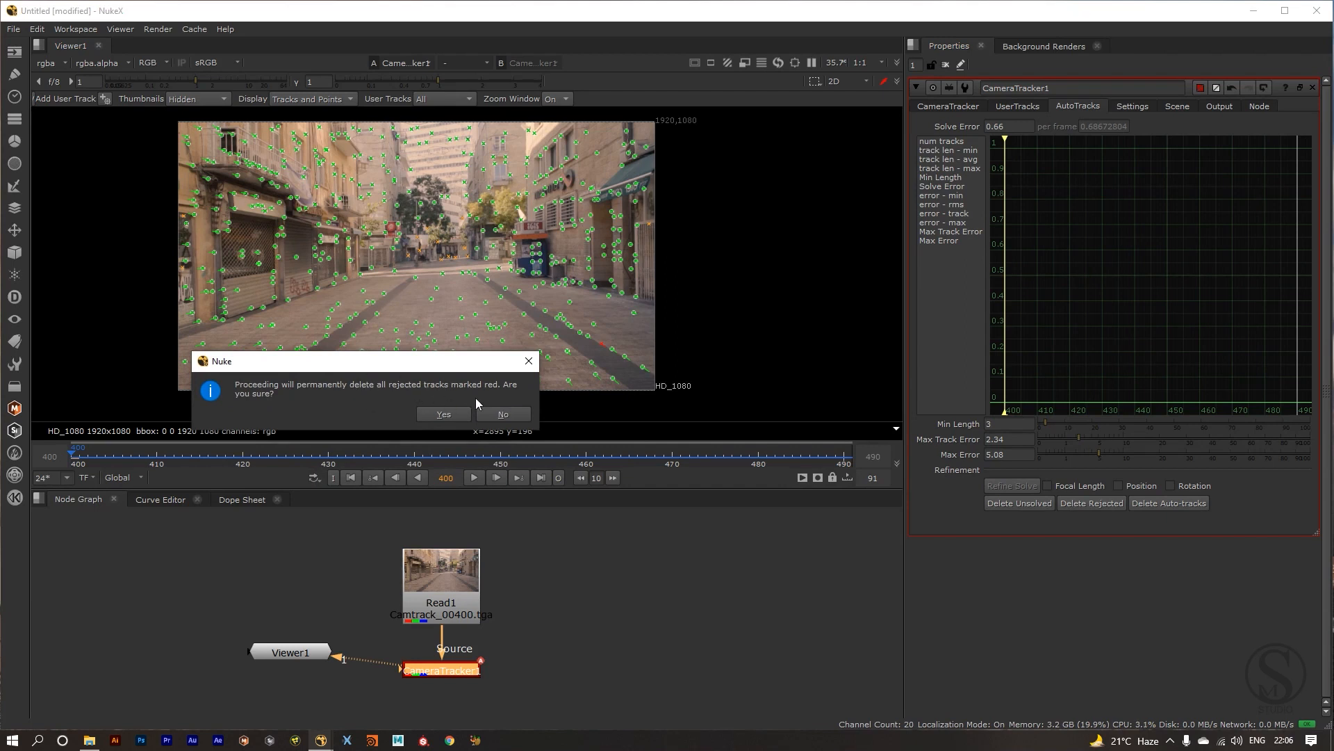
{"action": "left_click_drag", "start_coordinate": [454, 370], "coordinate": [408, 324]}
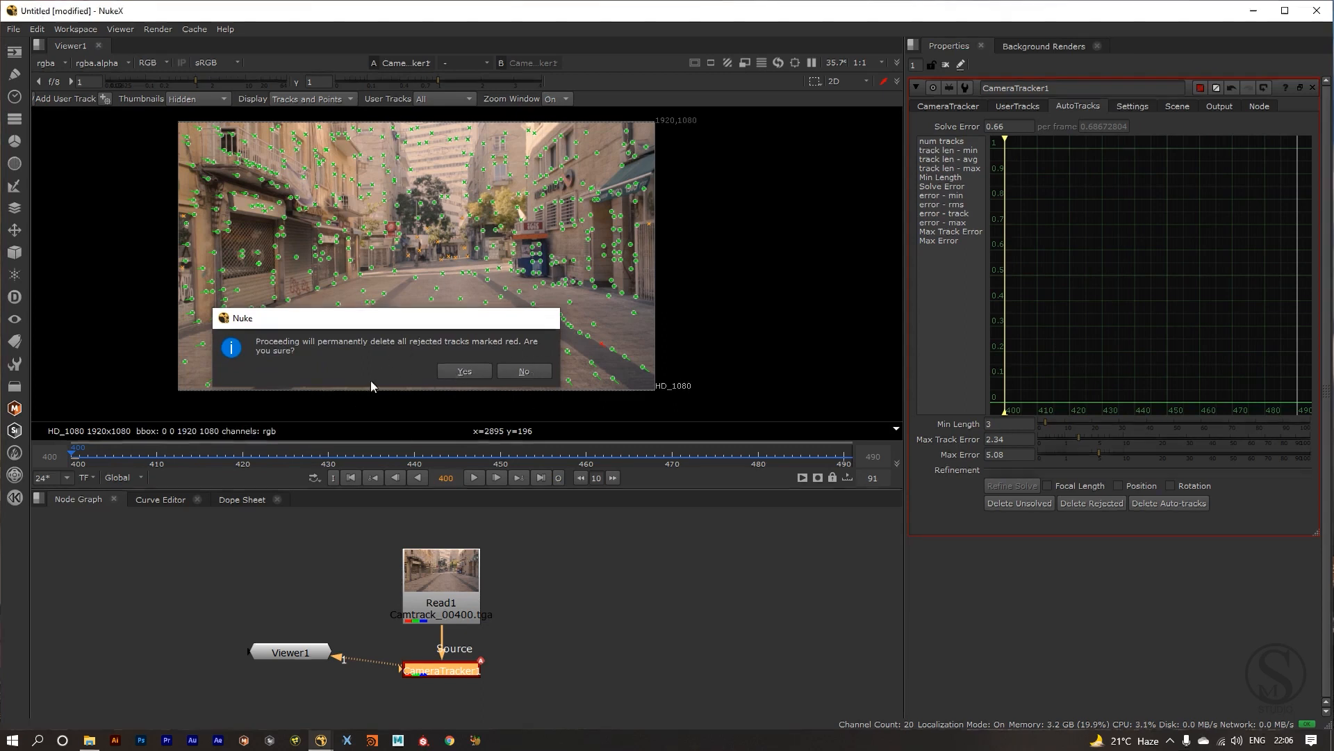
{"action": "left_click", "coordinate": [465, 371]}
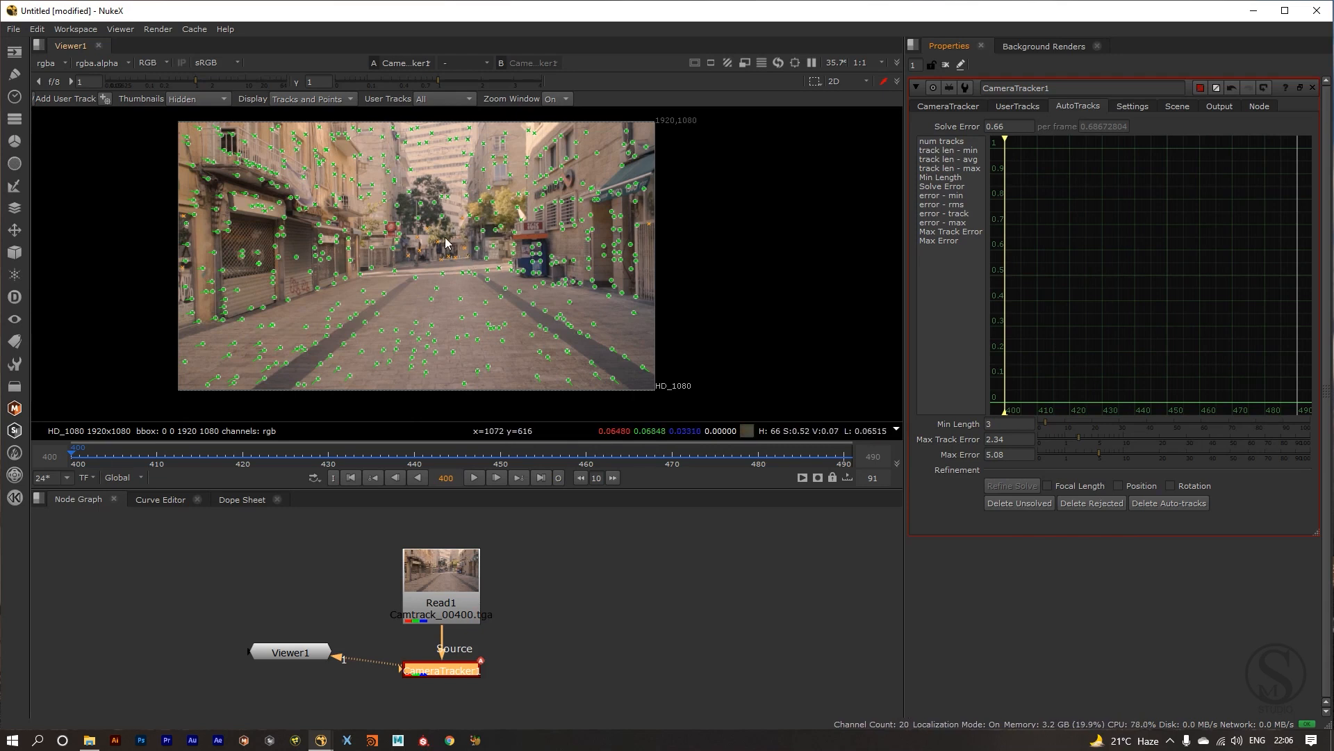
Delete all unsolved tracks that have no 3D point, moving the confirmation message clear of the image.
{"action": "left_click", "coordinate": [1023, 503]}
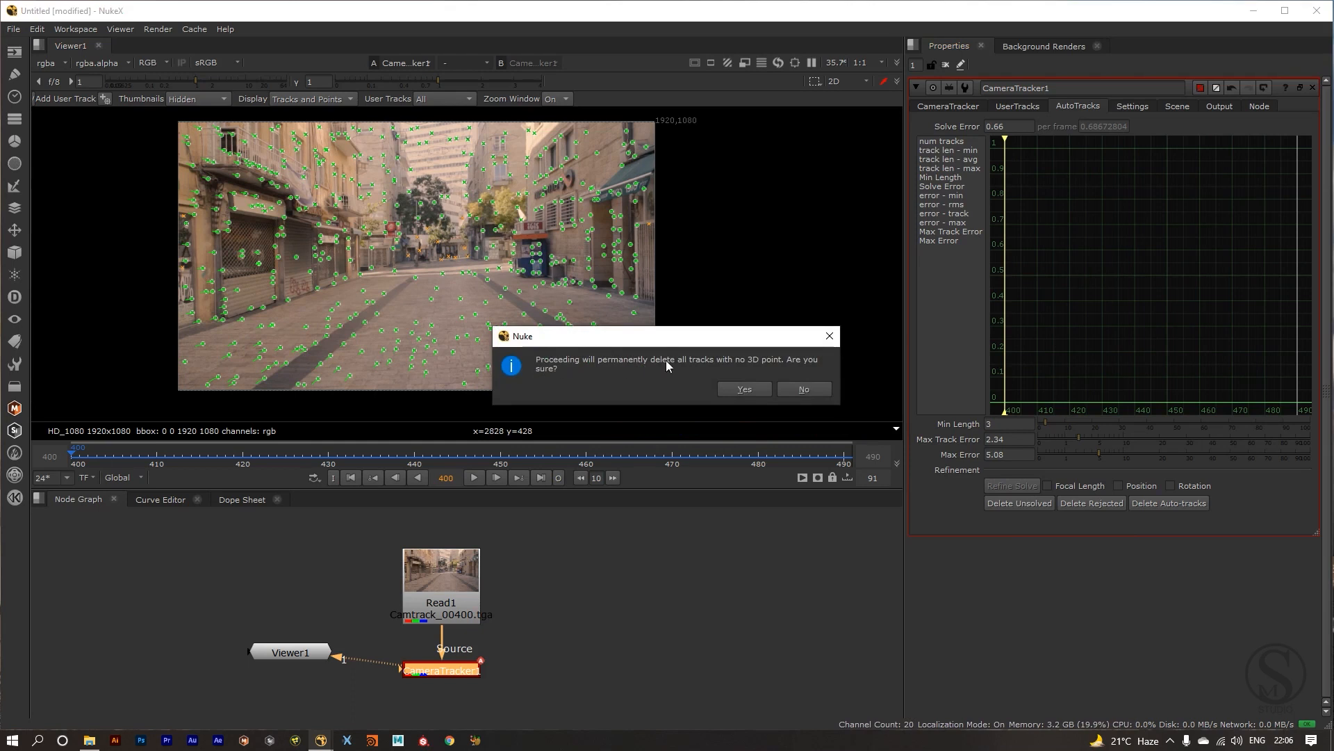
{"action": "left_click_drag", "start_coordinate": [646, 341], "coordinate": [322, 286]}
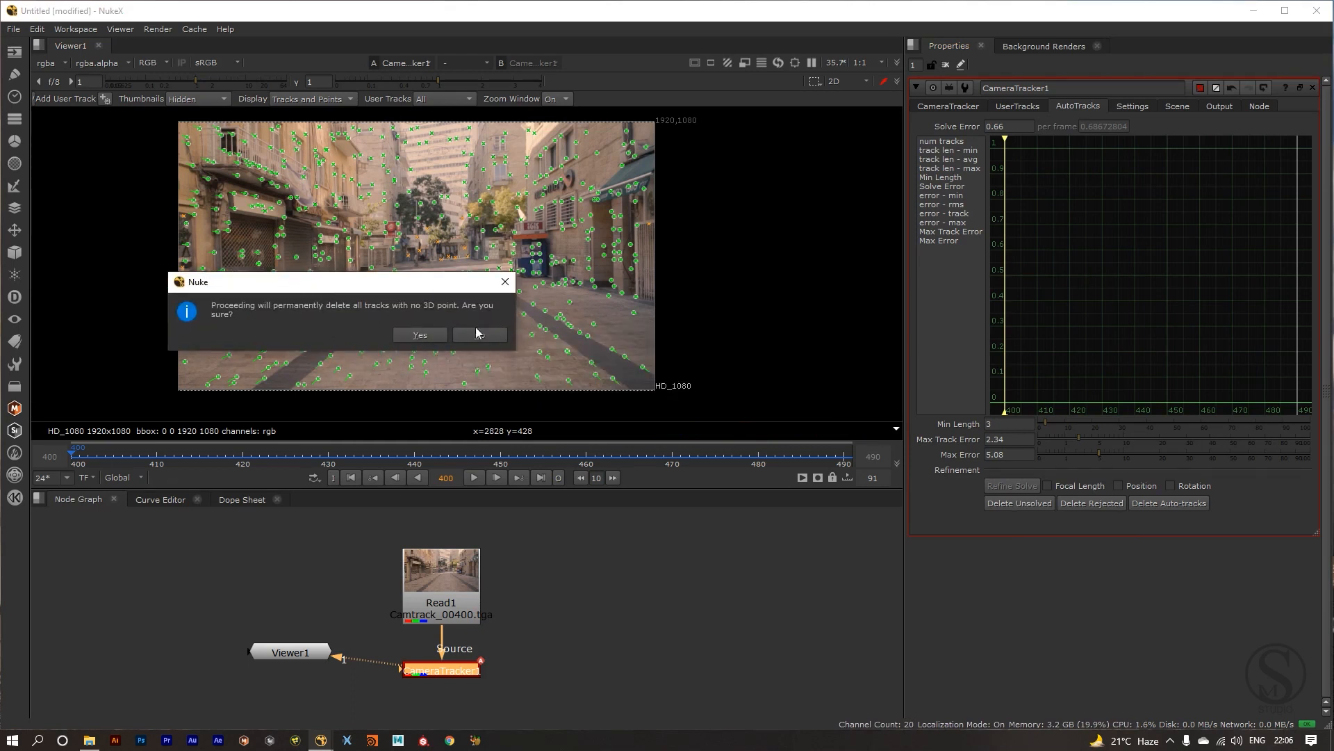
{"action": "left_click_drag", "start_coordinate": [421, 293], "coordinate": [426, 332]}
{"action": "left_click", "coordinate": [463, 381]}
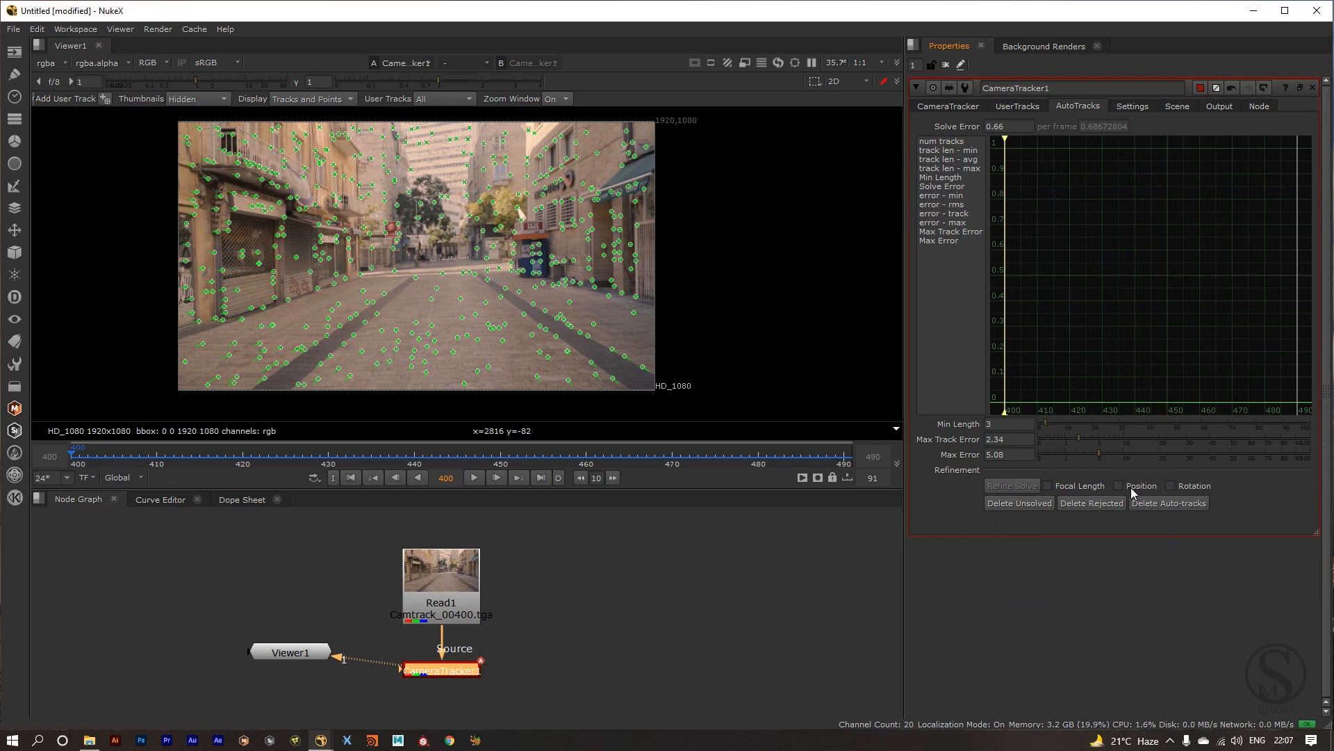
Refine the solve with focal length, position and rotation enabled, and check the solve error.
{"action": "left_click", "coordinate": [1186, 490]}
{"action": "left_click", "coordinate": [1019, 486]}
{"action": "left_click", "coordinate": [651, 532]}
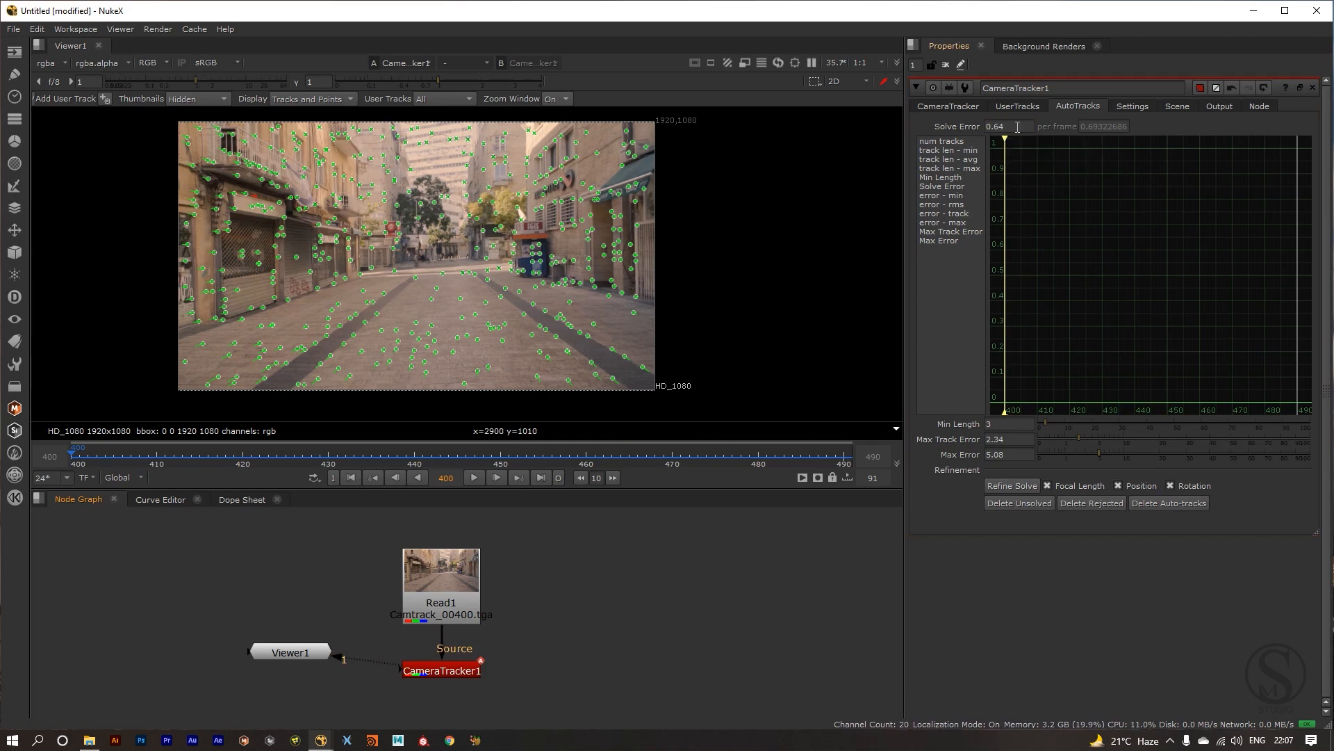
{"action": "left_click_drag", "start_coordinate": [1009, 126], "coordinate": [949, 131]}
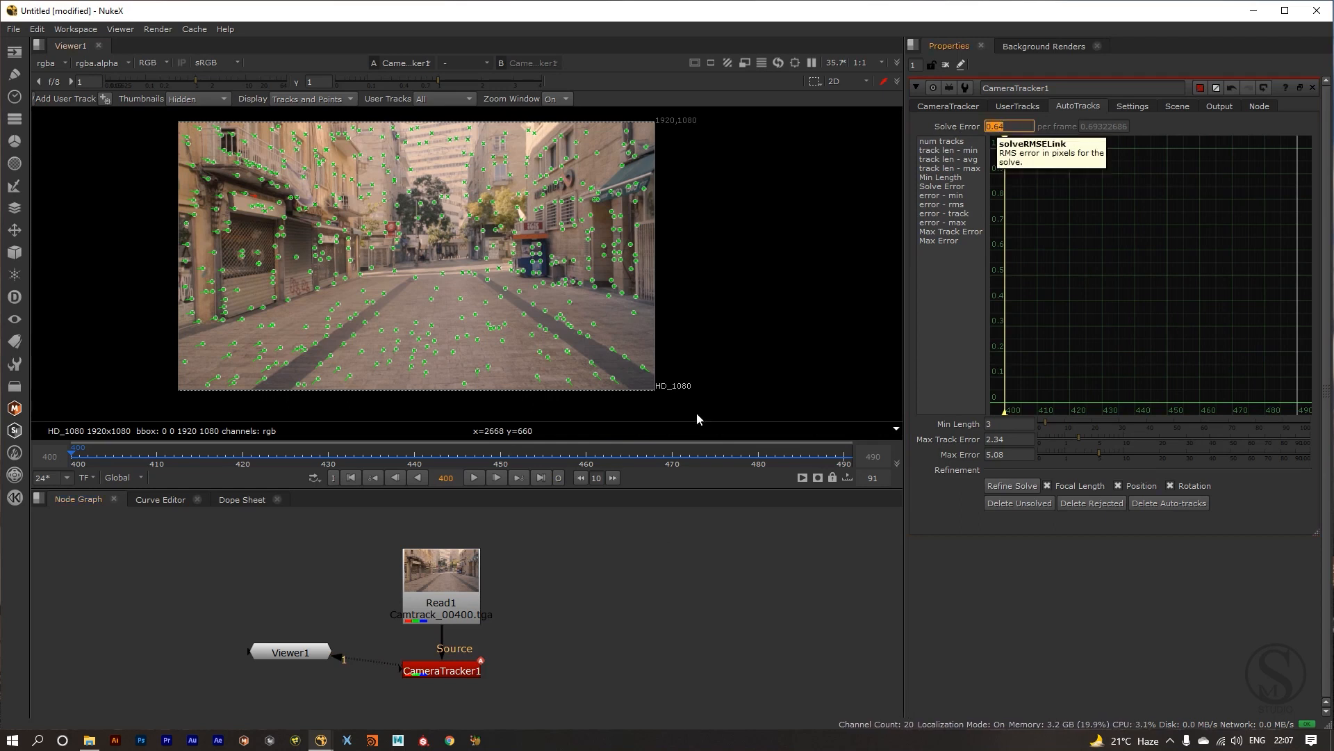
{"action": "left_click", "coordinate": [177, 465]}
{"action": "left_click_drag", "start_coordinate": [177, 465], "coordinate": [72, 457]}
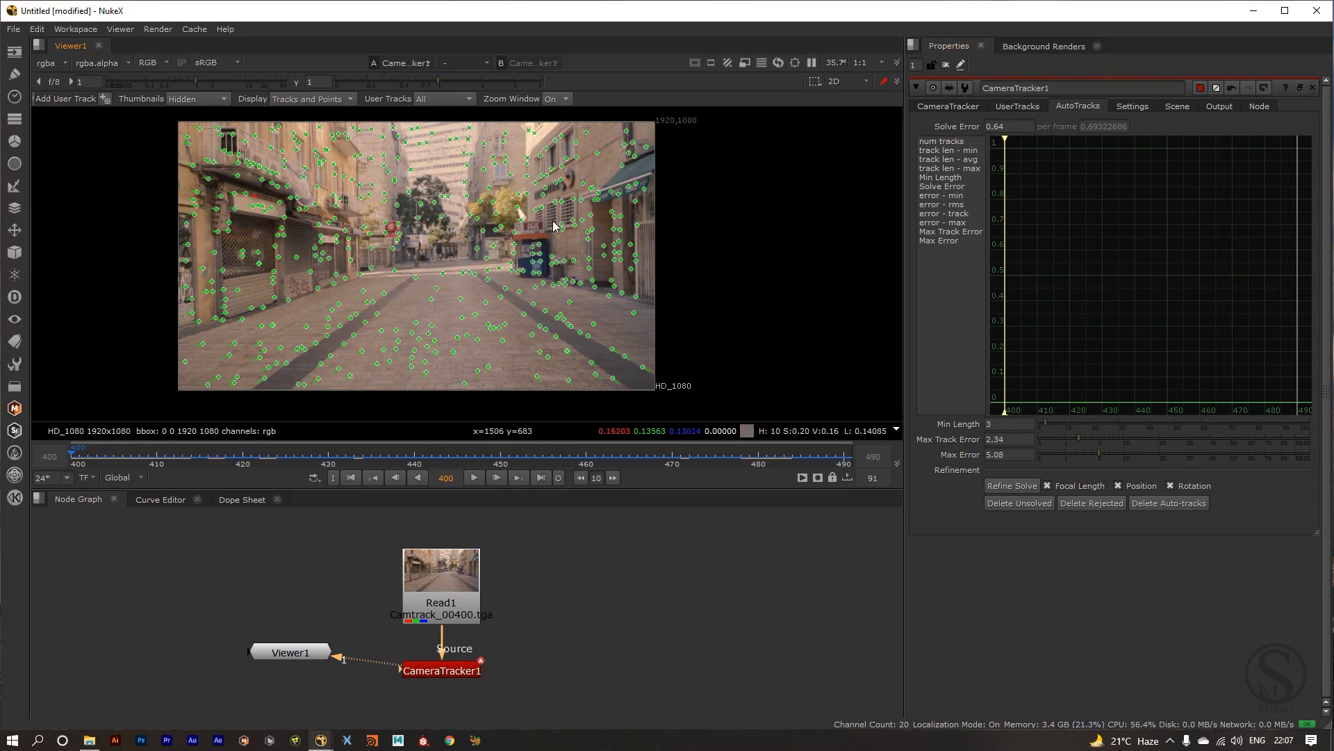
Display the Max Error, Max Track Error and error - max curves together in the auto-tracks graph.
{"action": "left_click", "coordinate": [943, 241]}
{"action": "left_click", "coordinate": [940, 232], "text": "ctrl"}
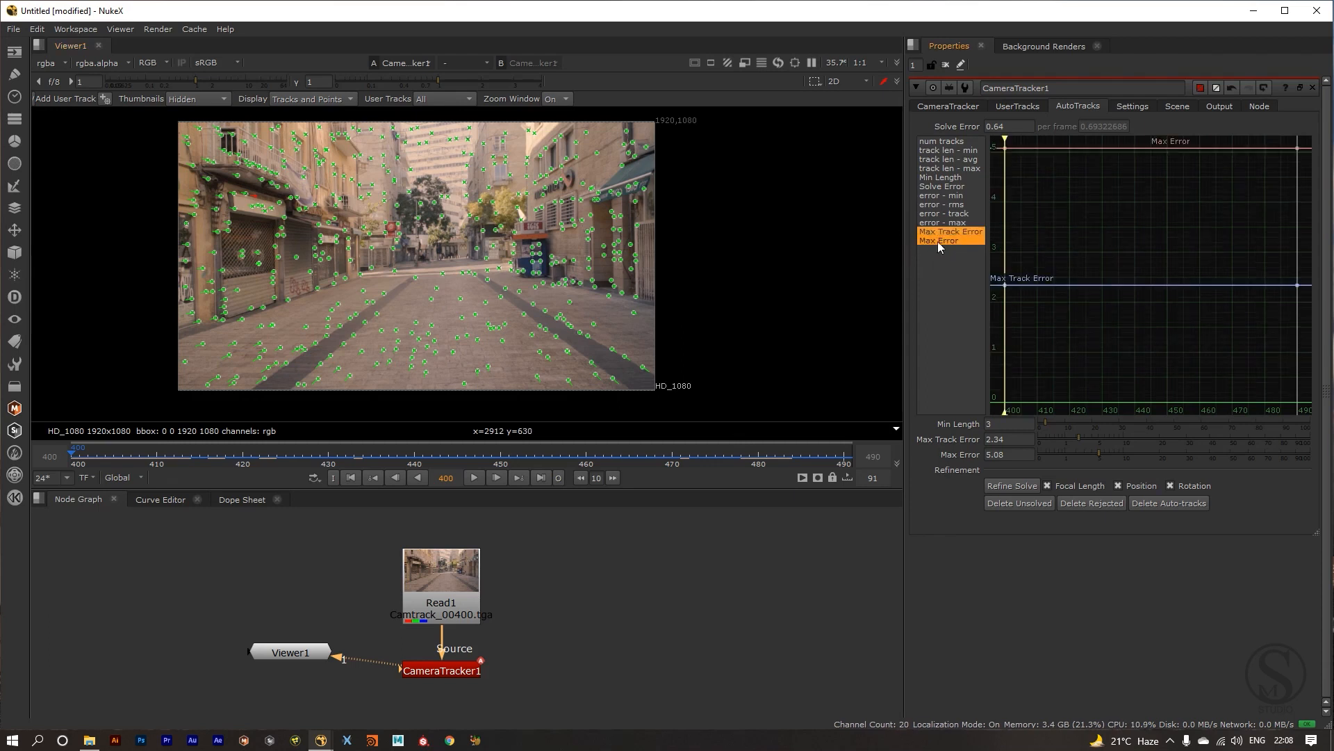
{"action": "left_click", "coordinate": [934, 223], "text": "ctrl"}
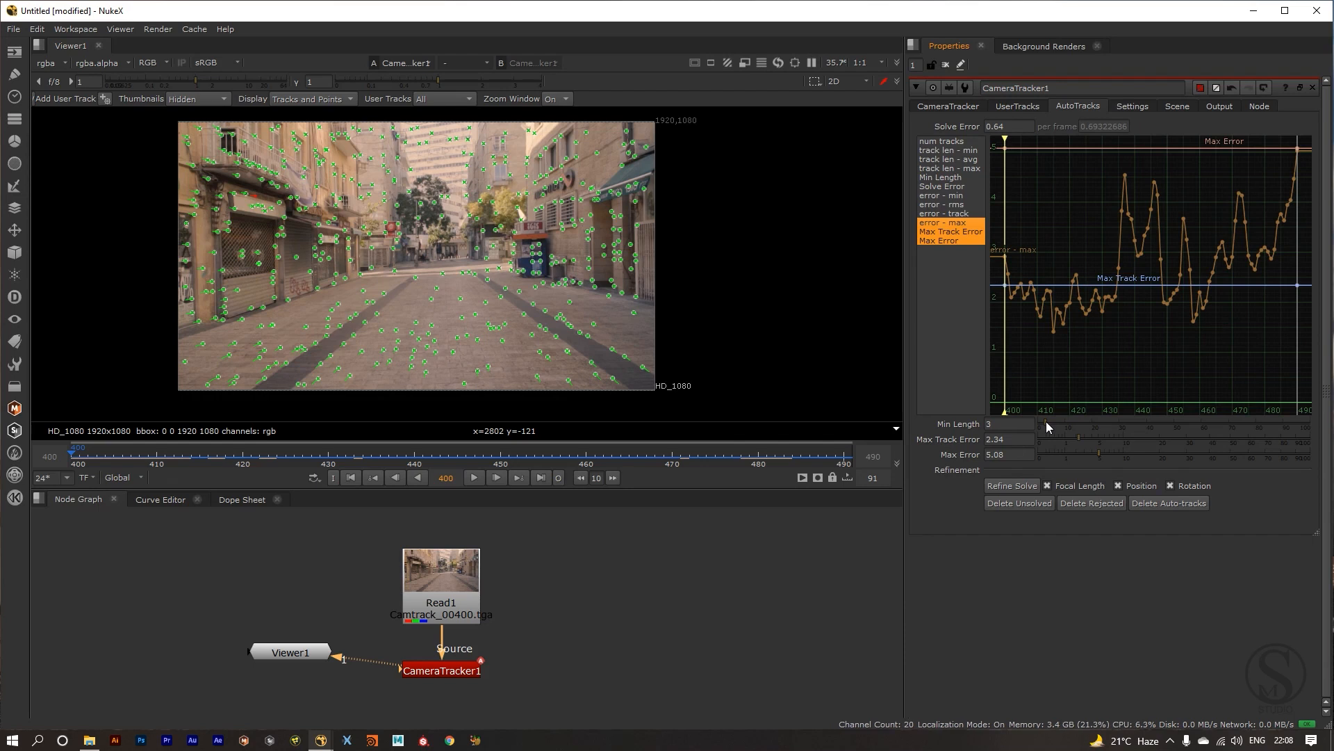
Tighten the track rejection thresholds to Min Length 5, Max Track Error 2 and Max Error 4.
{"action": "left_click_drag", "start_coordinate": [1049, 422], "coordinate": [1052, 422]}
{"action": "left_click_drag", "start_coordinate": [1077, 437], "coordinate": [1075, 438]}
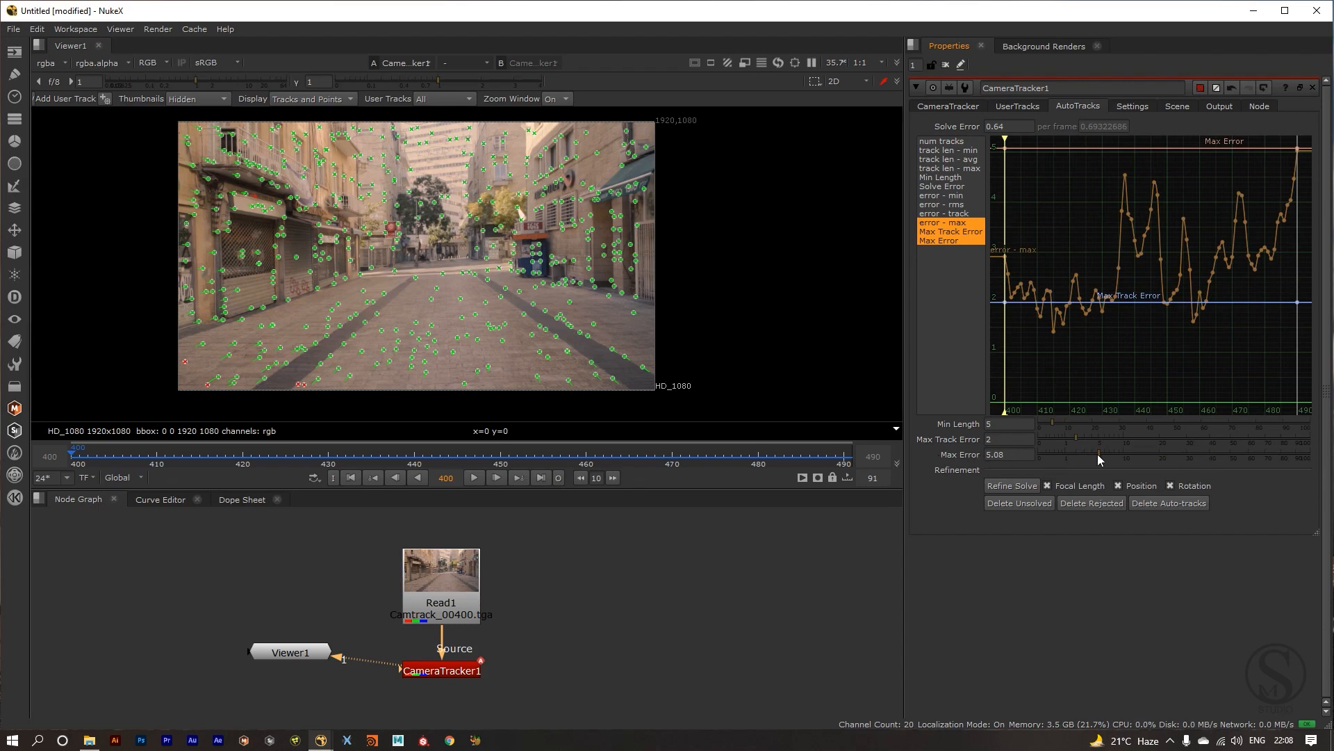
{"action": "left_click_drag", "start_coordinate": [1098, 453], "coordinate": [1091, 453]}
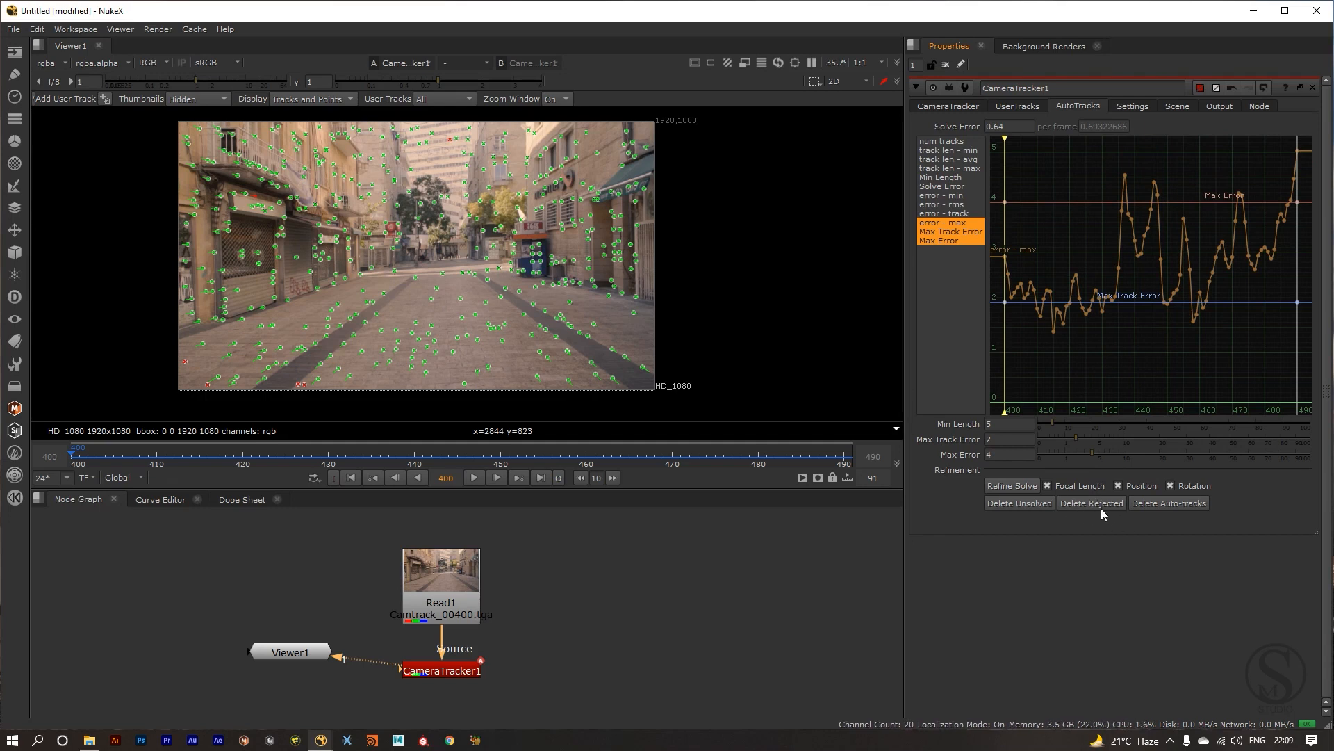
Inspect the points rejected by the tightened thresholds on the buildings and paving, and delete the rejected tracks.
{"action": "mouse_move", "coordinate": [351, 140]}
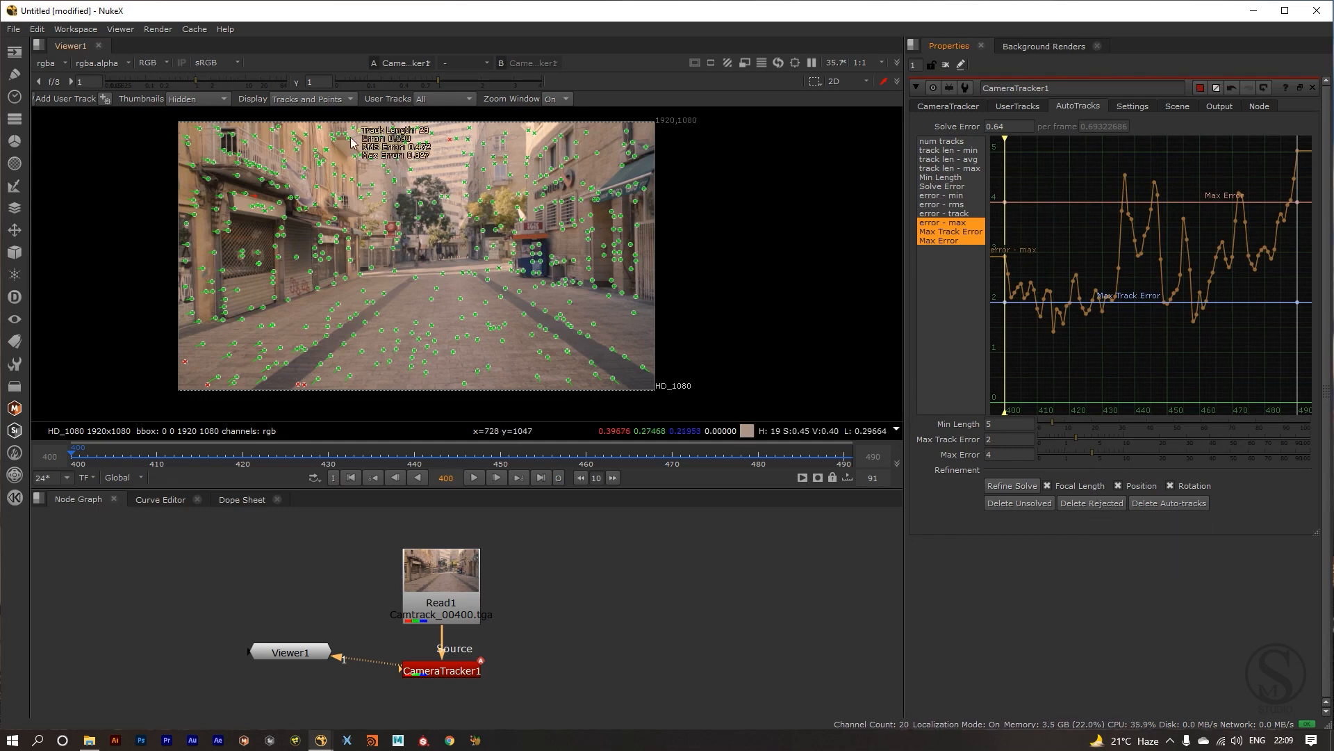
{"action": "scroll", "coordinate": [352, 140], "scroll_direction": "up", "scroll_amount": 4}
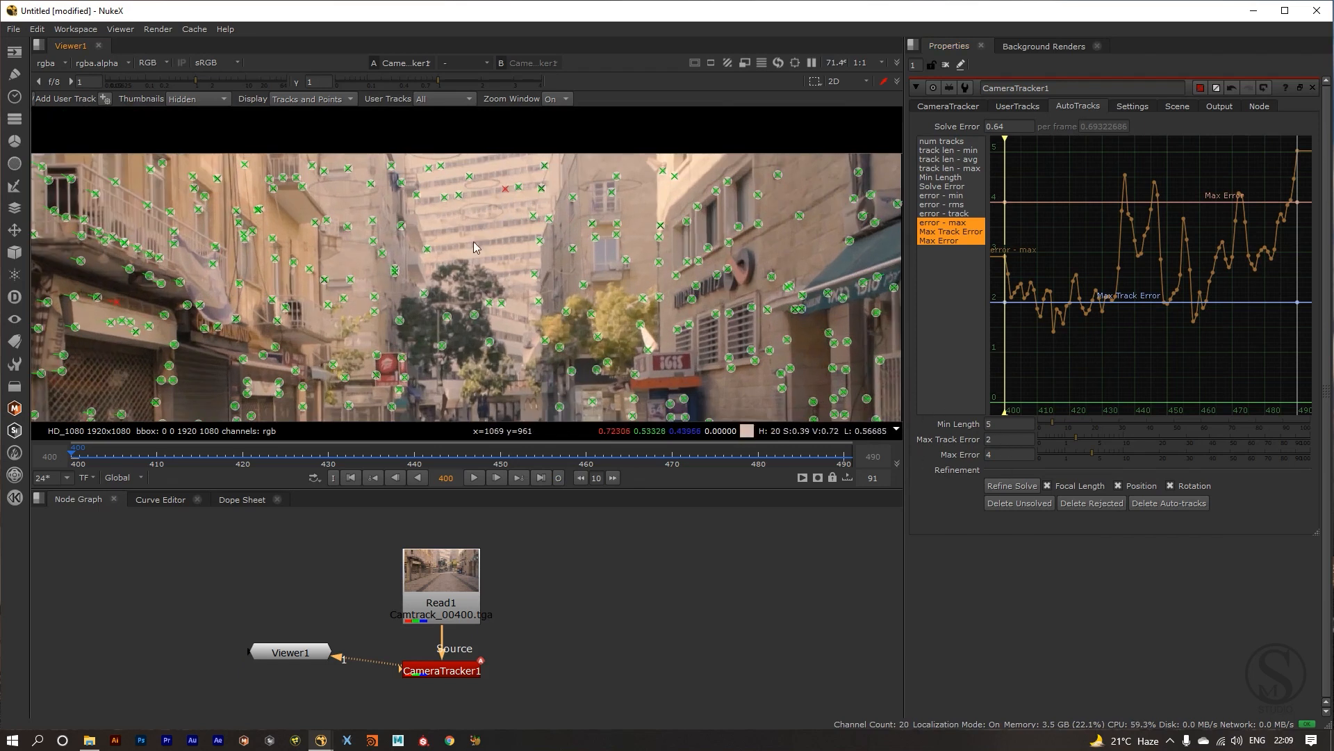
{"action": "scroll", "coordinate": [621, 281], "scroll_direction": "down", "scroll_amount": 3}
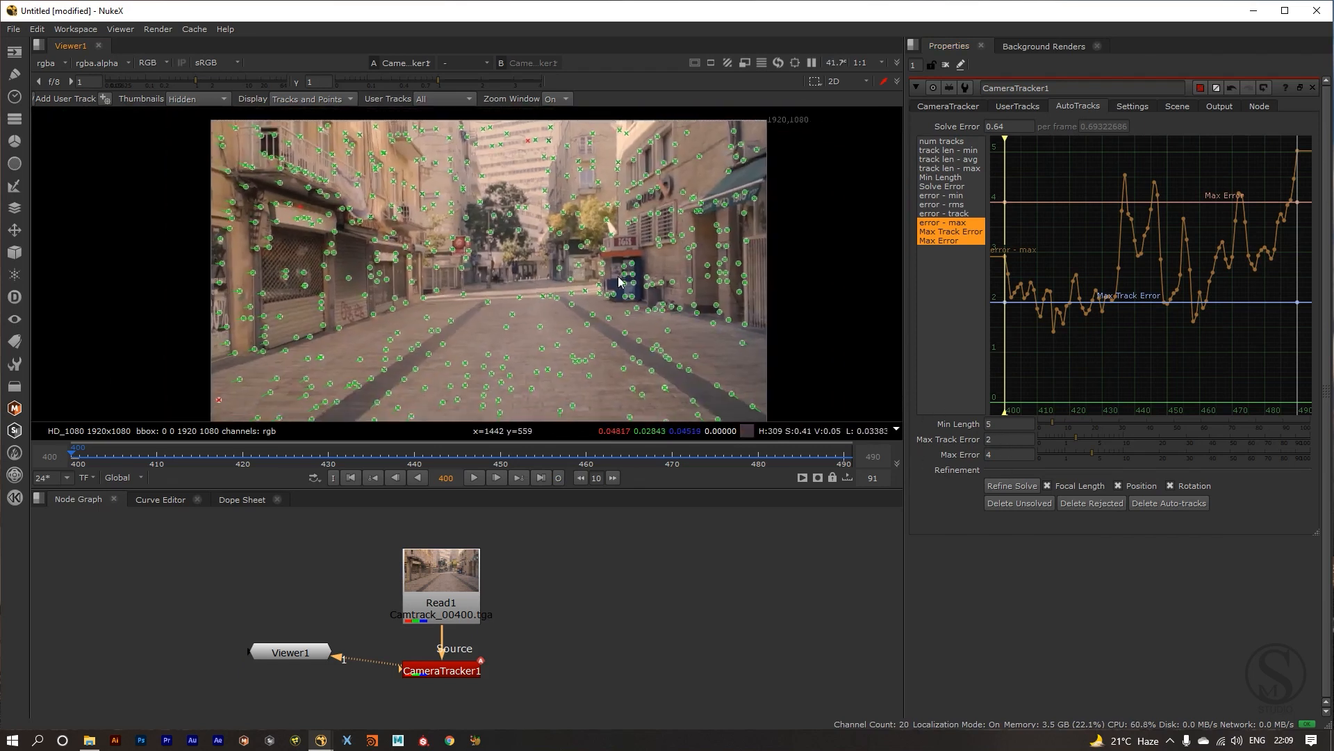
{"action": "scroll", "coordinate": [621, 281], "scroll_direction": "down", "scroll_amount": 2}
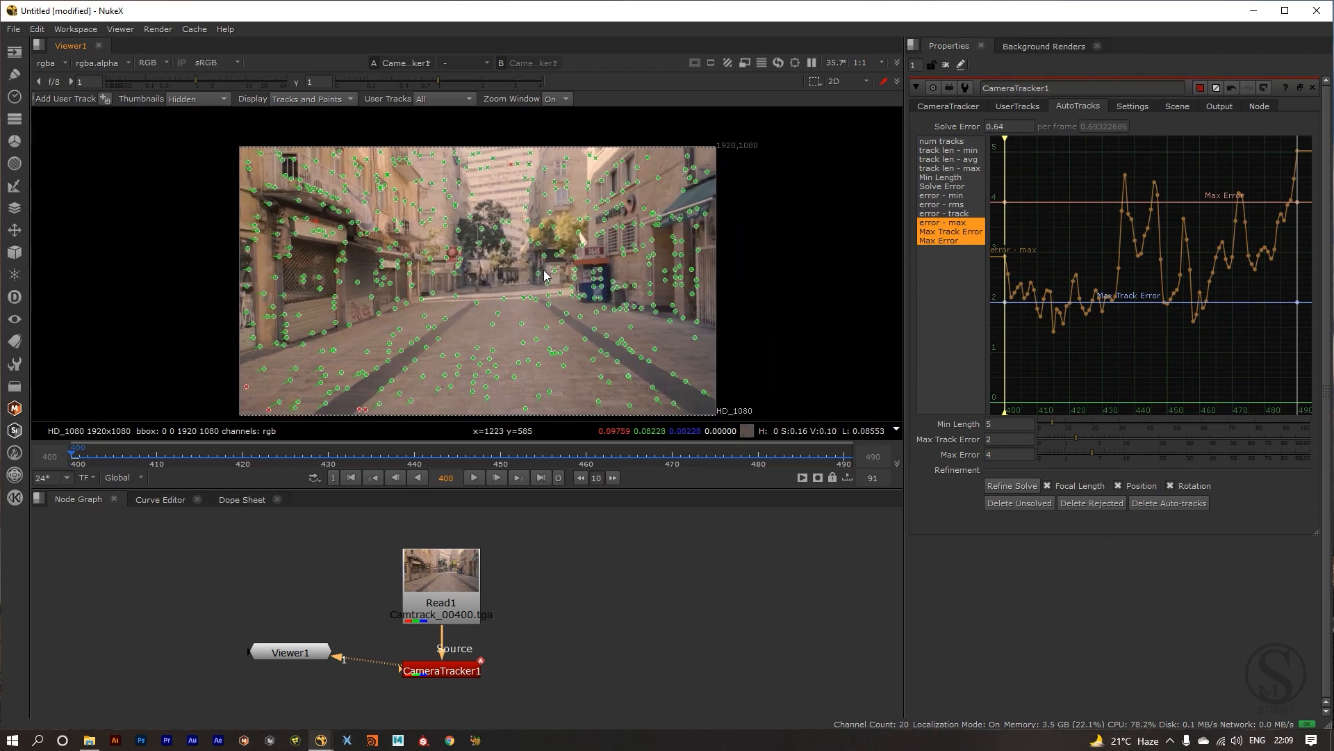
{"action": "left_click_drag", "start_coordinate": [544, 271], "coordinate": [547, 264]}
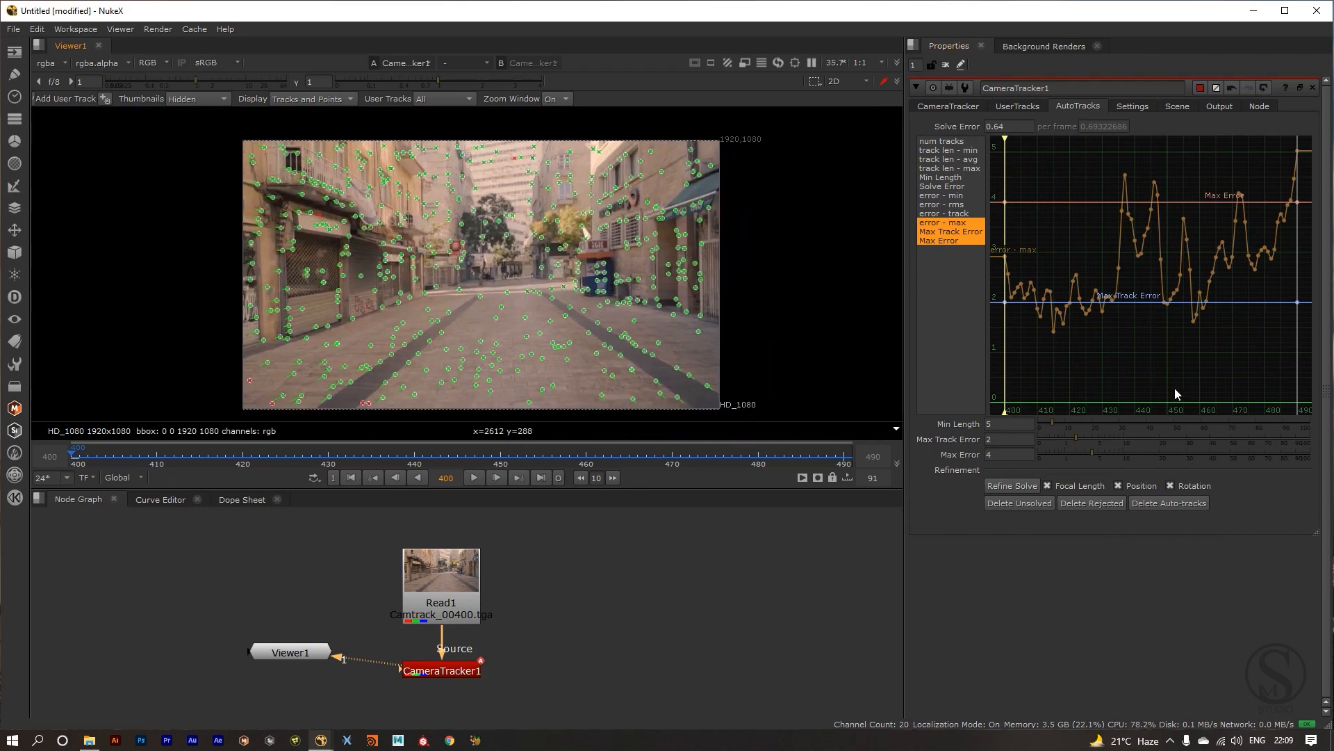
{"action": "left_click", "coordinate": [1104, 506]}
{"action": "left_click", "coordinate": [742, 392]}
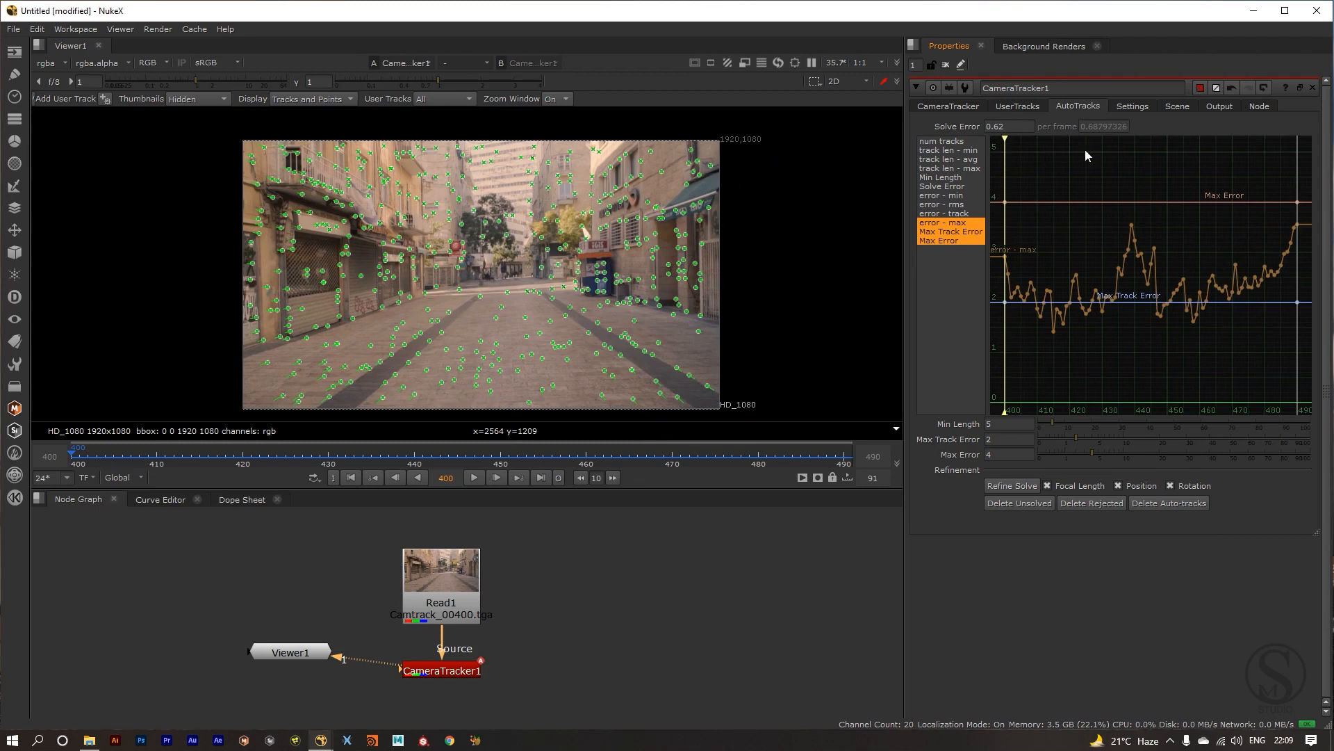
Delete the remaining unsolved tracks with no 3D point and refine the camera solve again.
{"action": "left_click", "coordinate": [1025, 512]}
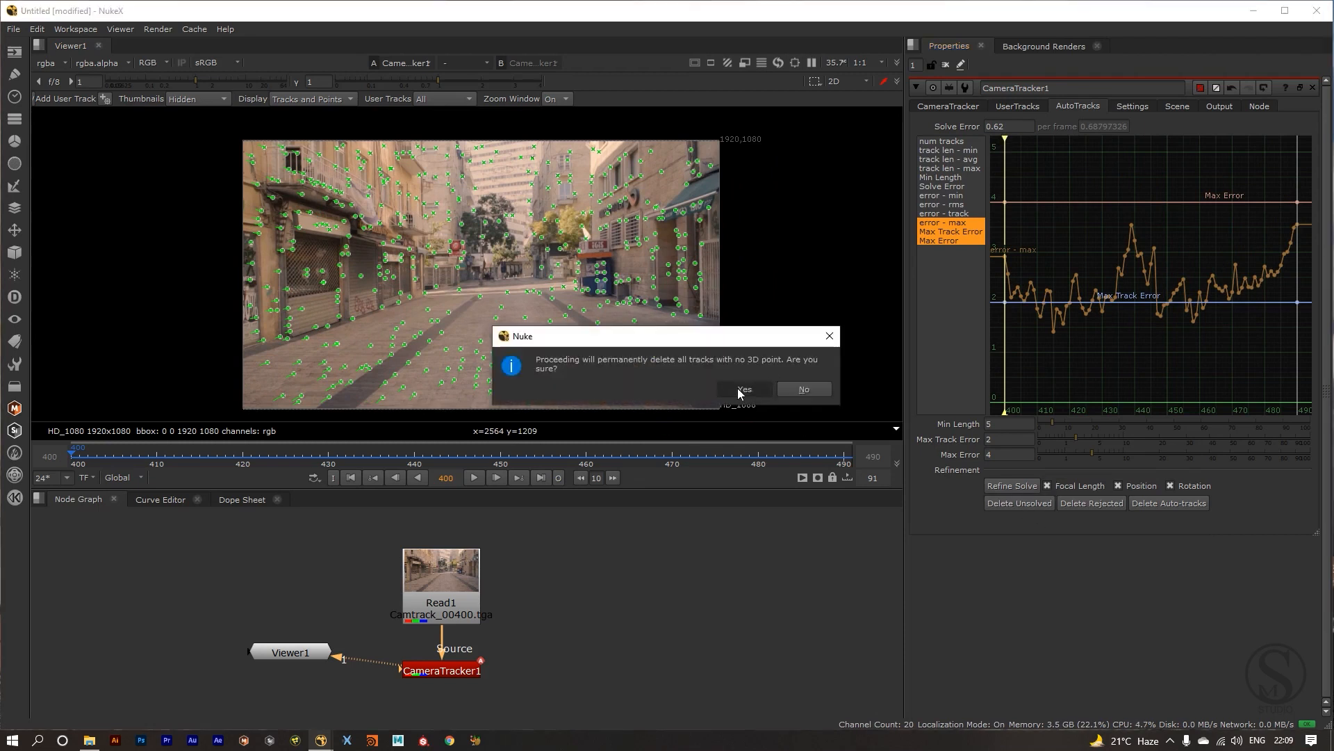
{"action": "left_click", "coordinate": [736, 387]}
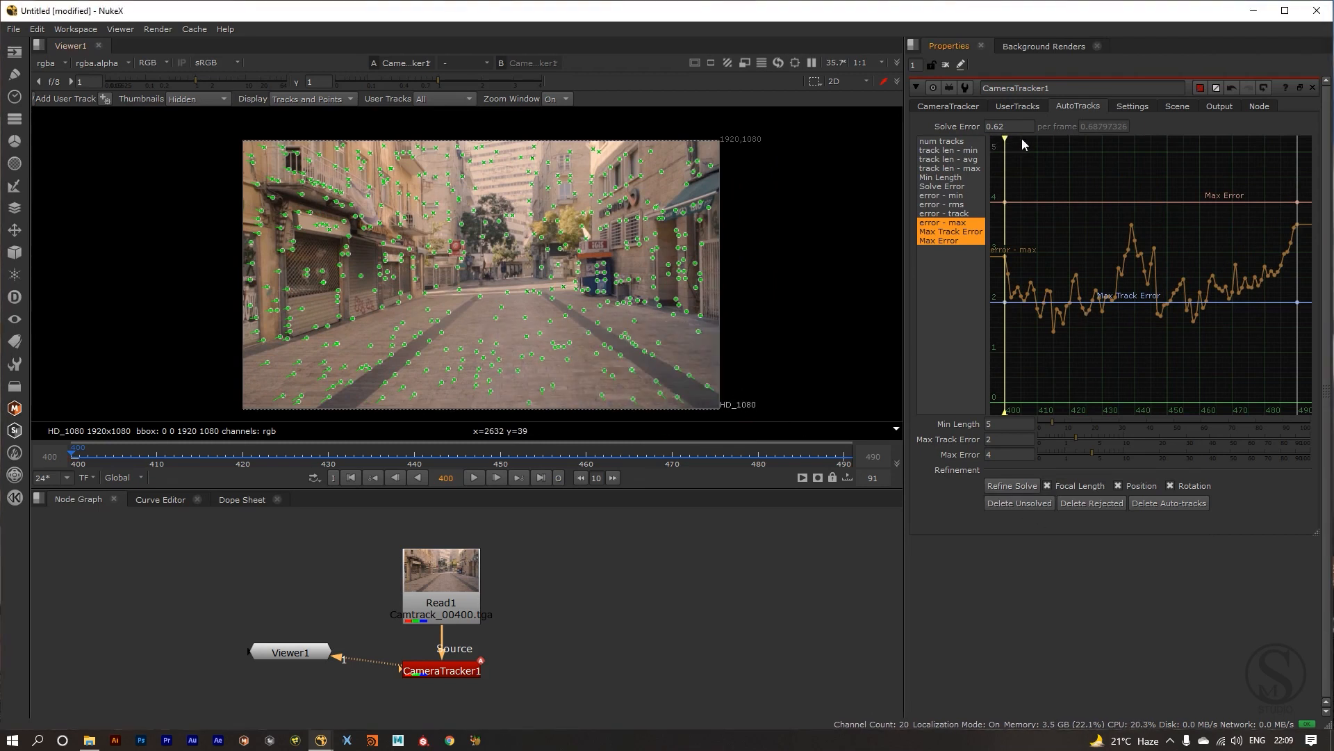
{"action": "left_click", "coordinate": [1006, 486]}
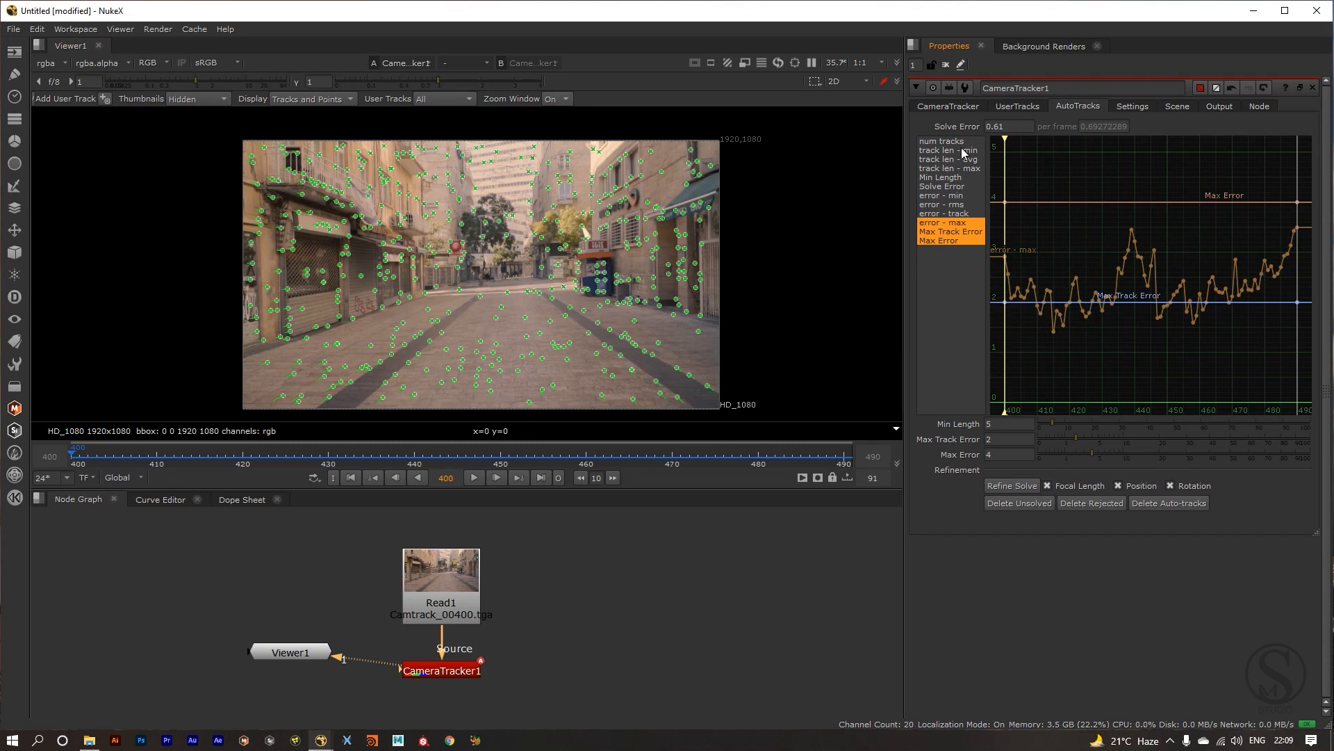
Update the camera solve over the input frame range 400-490.
{"action": "left_click_drag", "start_coordinate": [532, 271], "coordinate": [526, 269]}
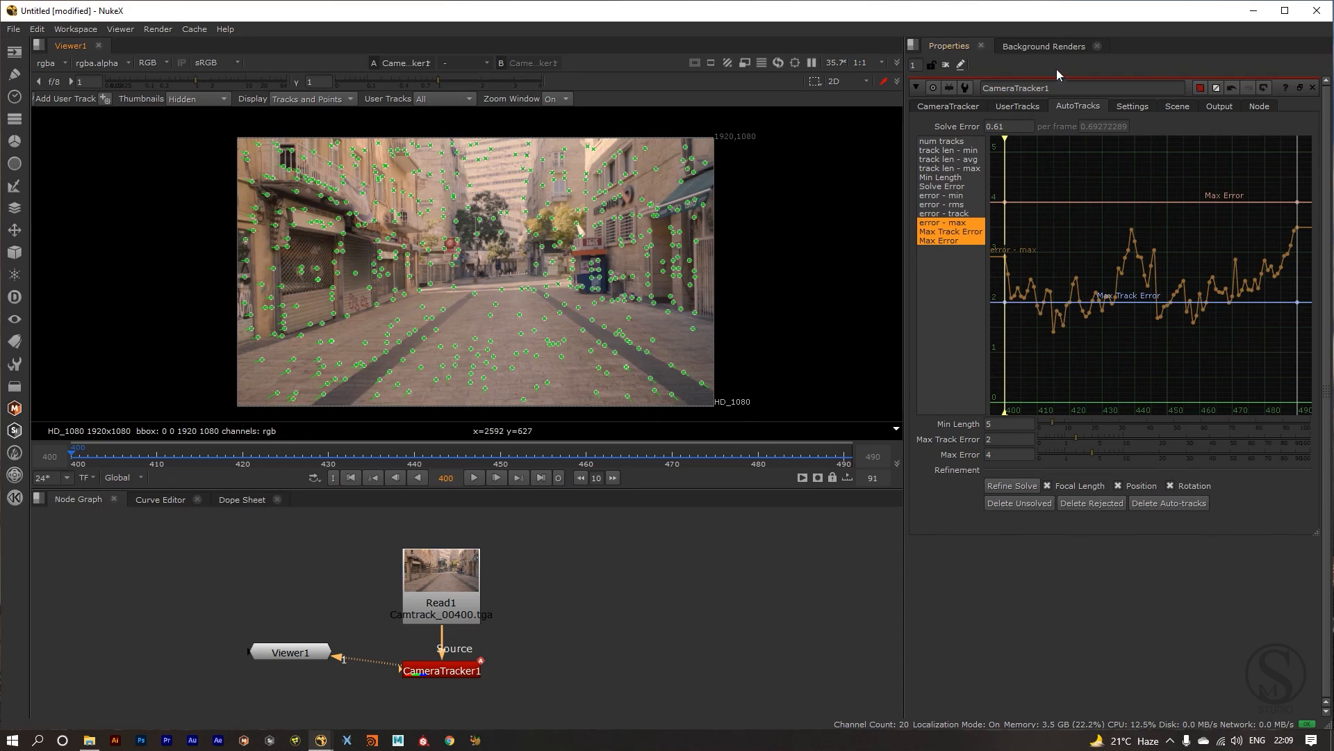
{"action": "left_click", "coordinate": [934, 106]}
{"action": "left_click_drag", "start_coordinate": [508, 361], "coordinate": [504, 358]}
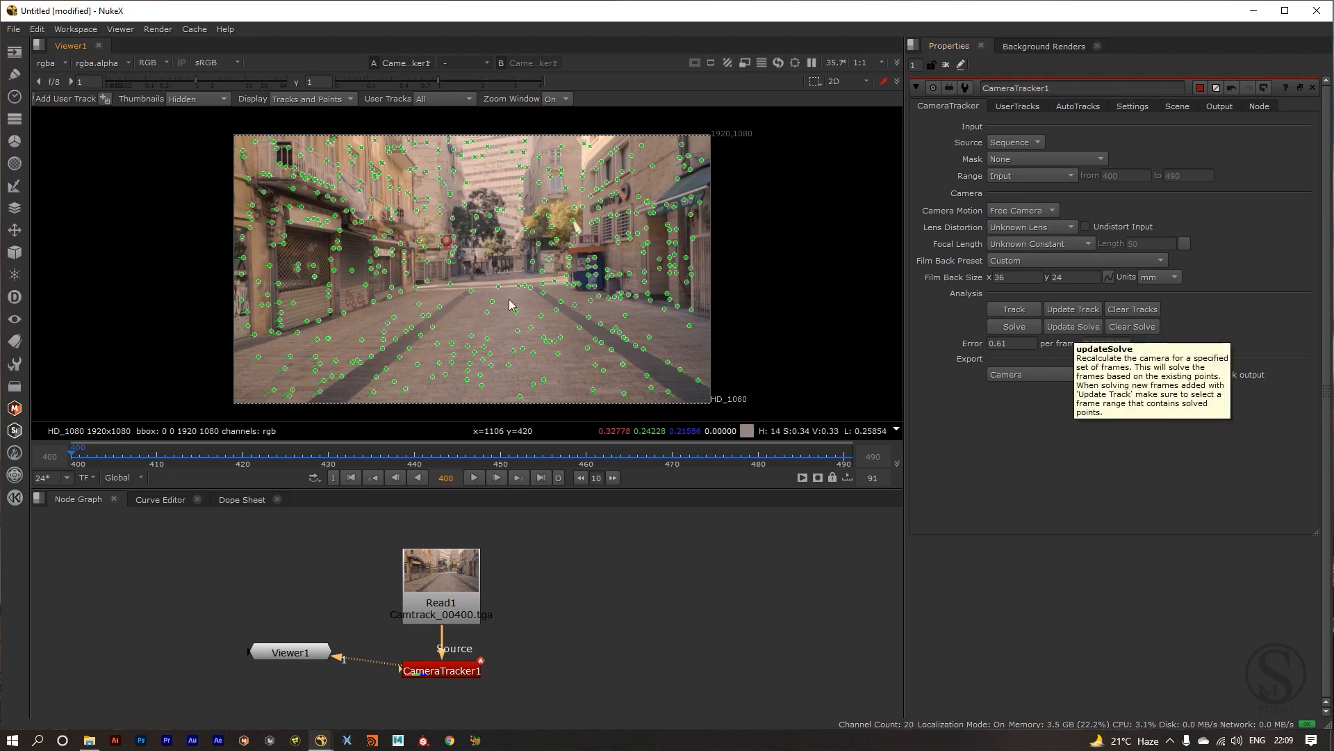
{"action": "left_click_drag", "start_coordinate": [509, 299], "coordinate": [508, 299]}
{"action": "left_click_drag", "start_coordinate": [515, 250], "coordinate": [515, 248]}
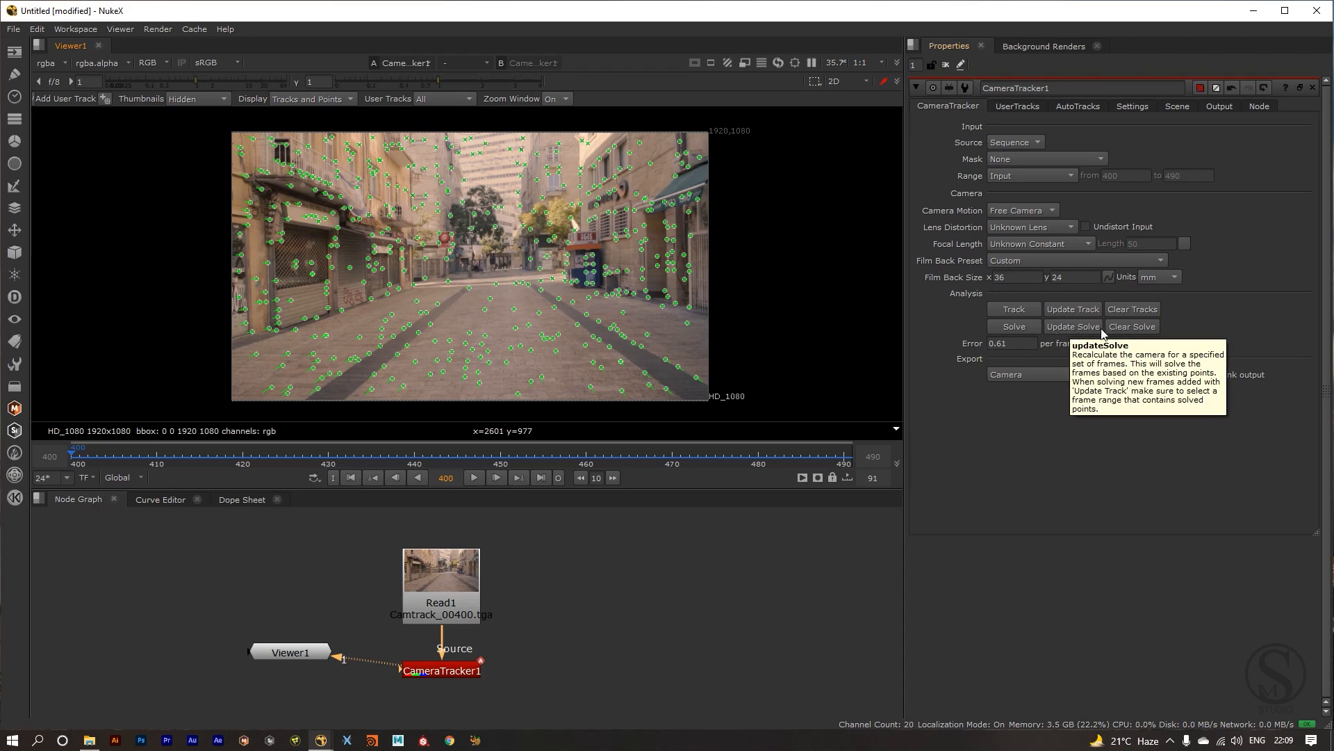
{"action": "left_click", "coordinate": [1054, 326]}
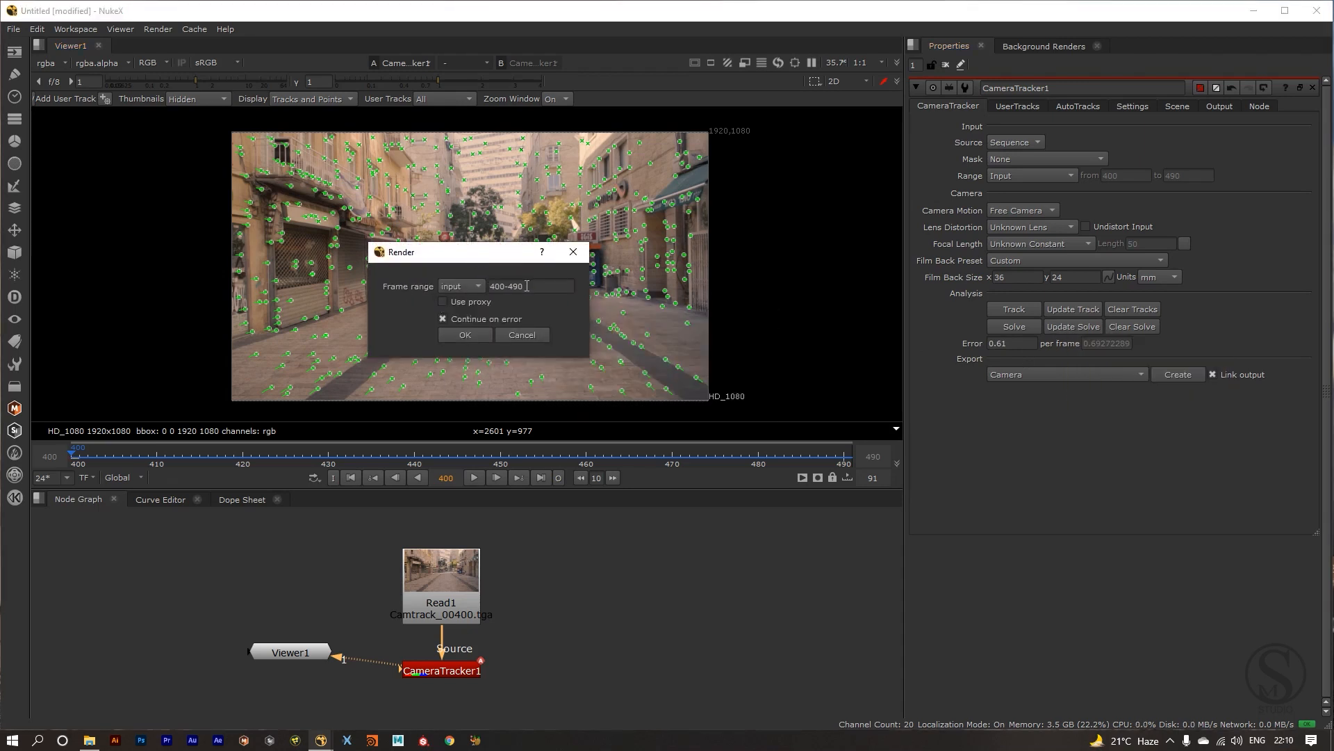
{"action": "left_click", "coordinate": [465, 334]}
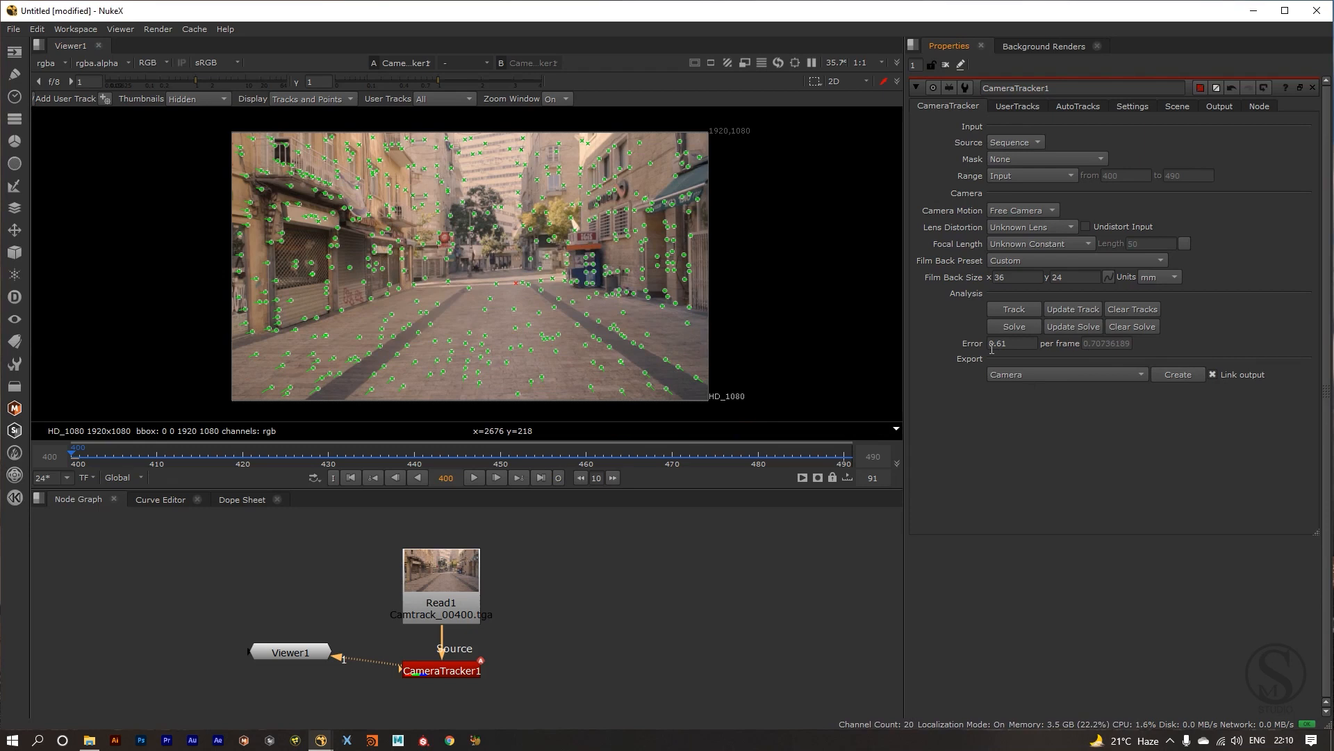
Inspect the red point on the far paving up close, and delete the tracks rejected after the updated solve.
{"action": "scroll", "coordinate": [511, 289], "scroll_direction": "up", "scroll_amount": 6}
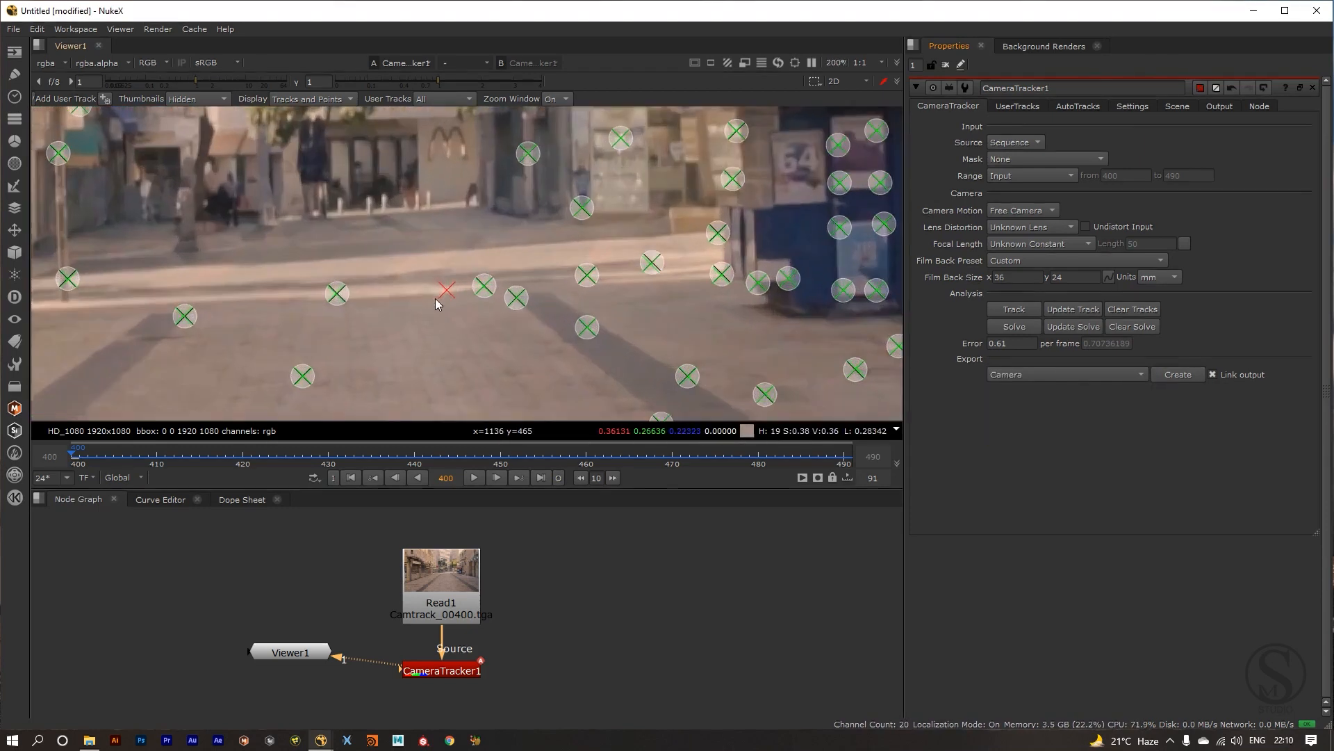
{"action": "scroll", "coordinate": [451, 299], "scroll_direction": "down", "scroll_amount": 6}
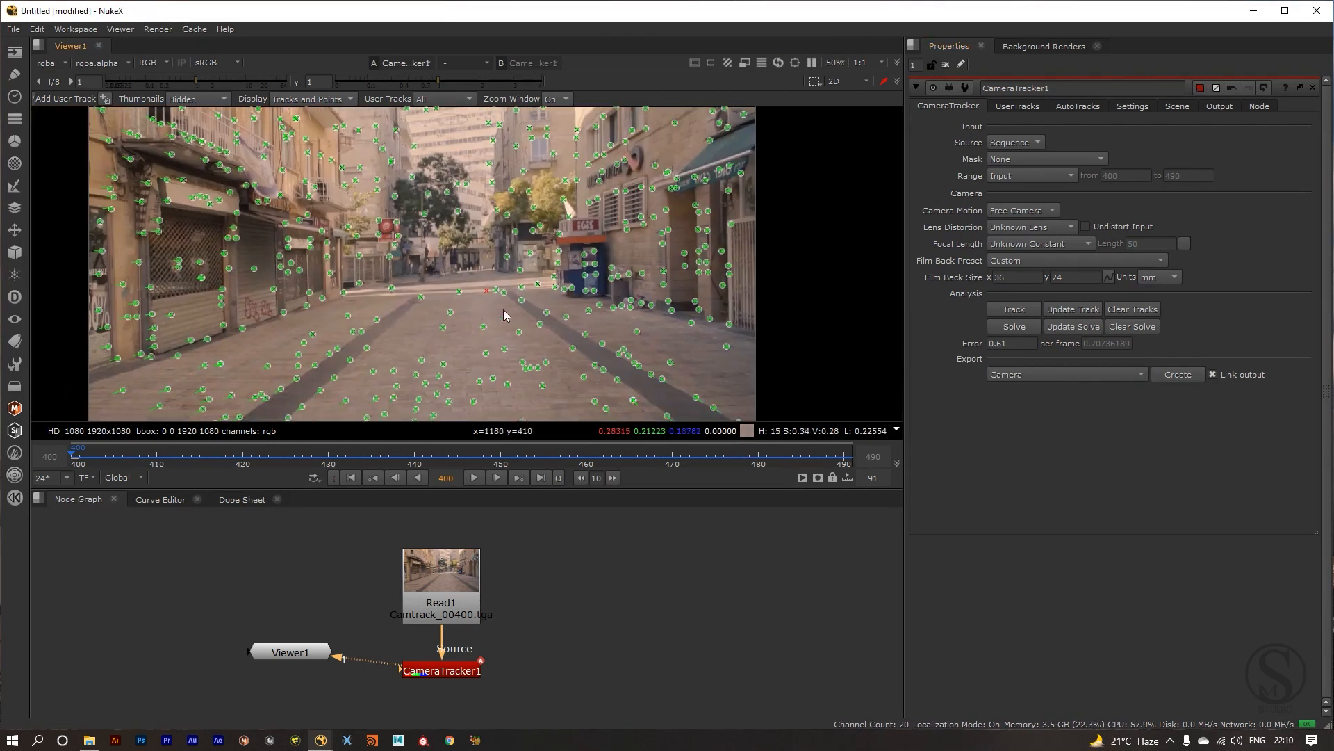
{"action": "left_click", "coordinate": [1086, 107]}
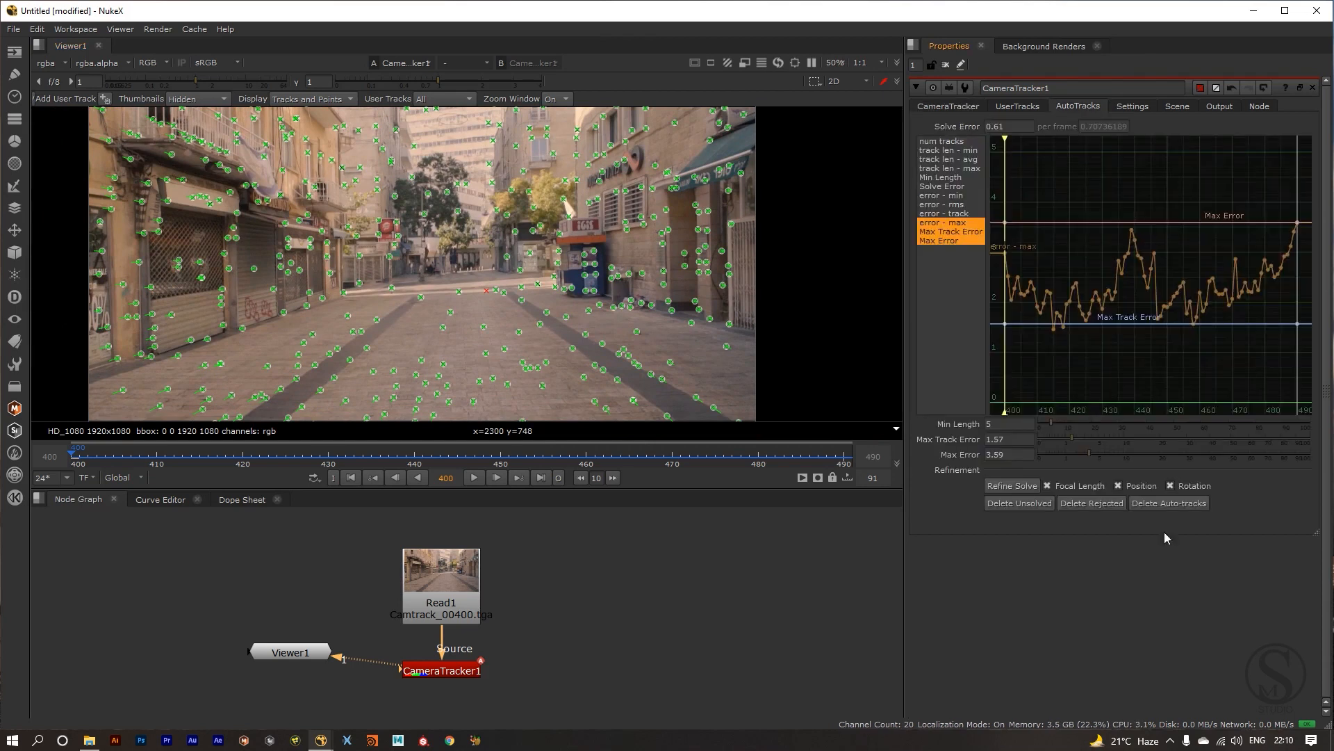
{"action": "left_click", "coordinate": [1090, 506]}
{"action": "left_click", "coordinate": [745, 391]}
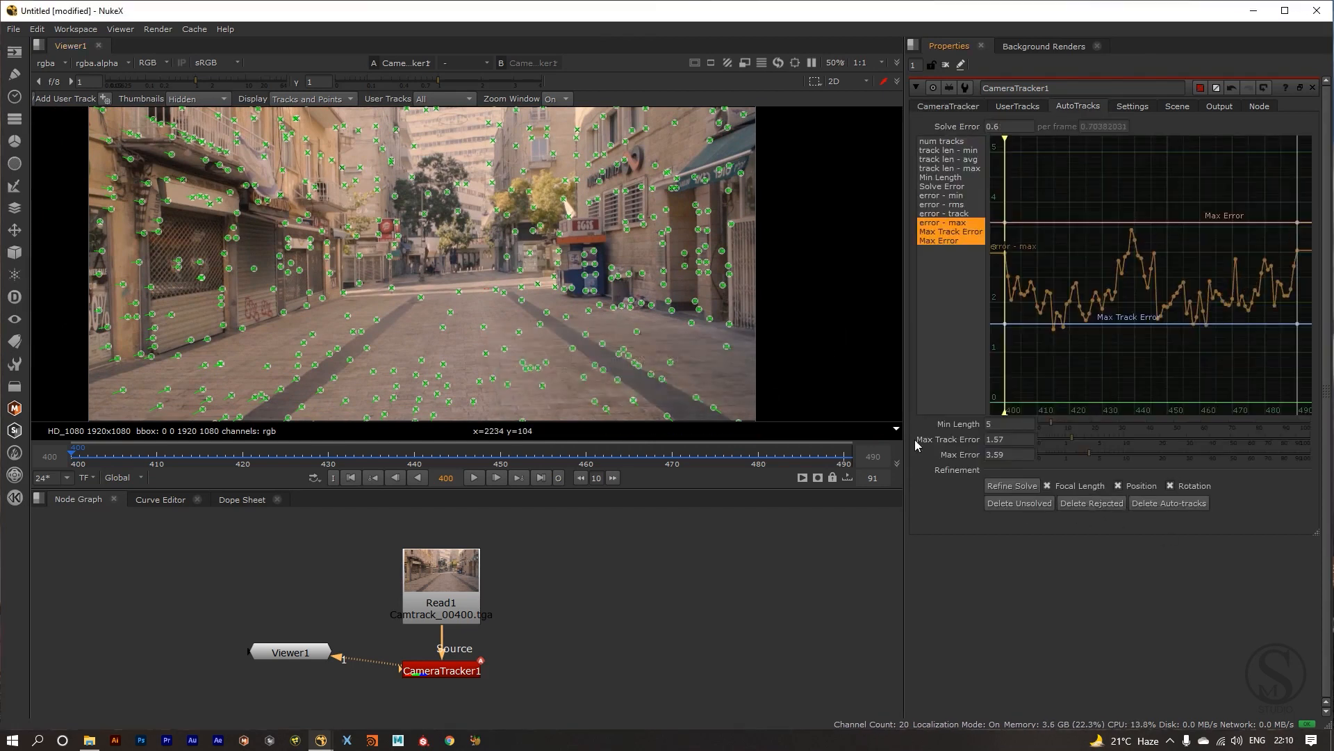
Delete the tracks left without a 3D point and refine the updated solve for focal length, position and rotation.
{"action": "left_click", "coordinate": [1012, 506]}
{"action": "left_click", "coordinate": [738, 389]}
{"action": "left_click", "coordinate": [995, 486]}
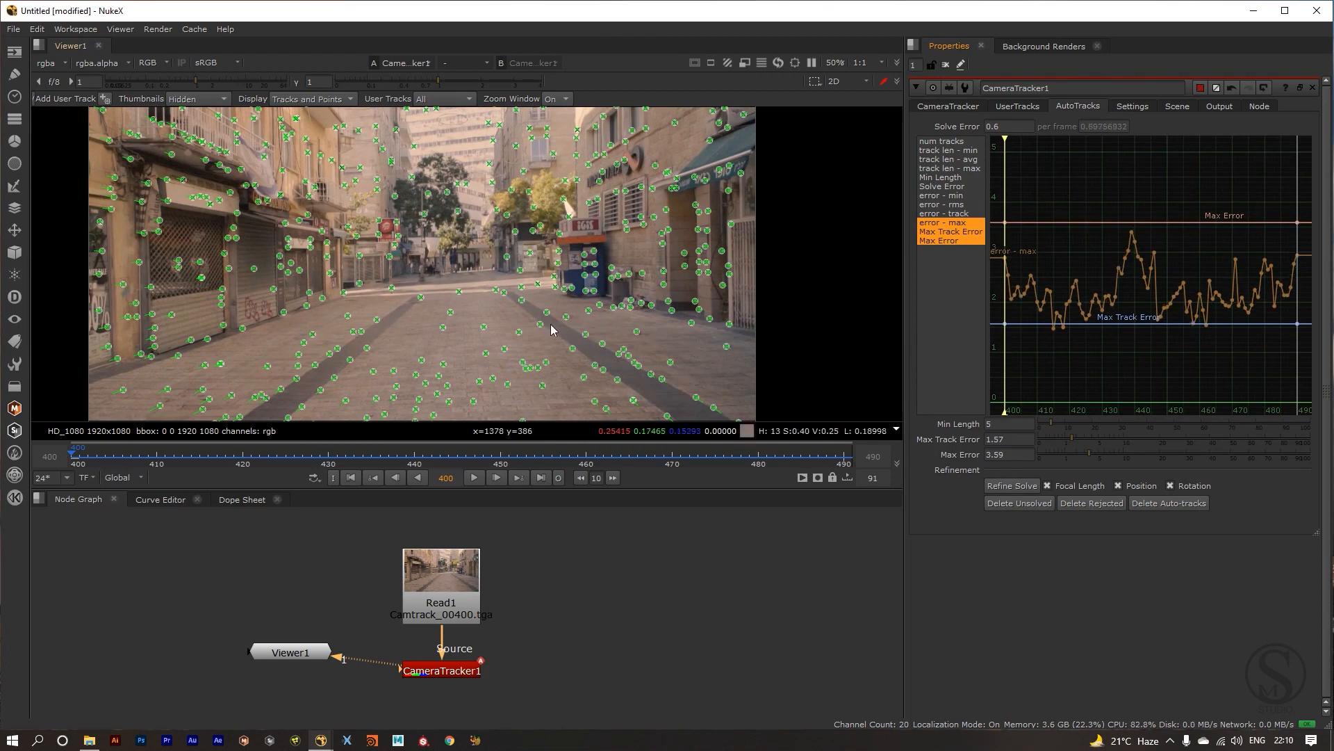
Update the camera solve again over the input frame range 400-490.
{"action": "scroll", "coordinate": [401, 275], "scroll_direction": "down", "scroll_amount": 1}
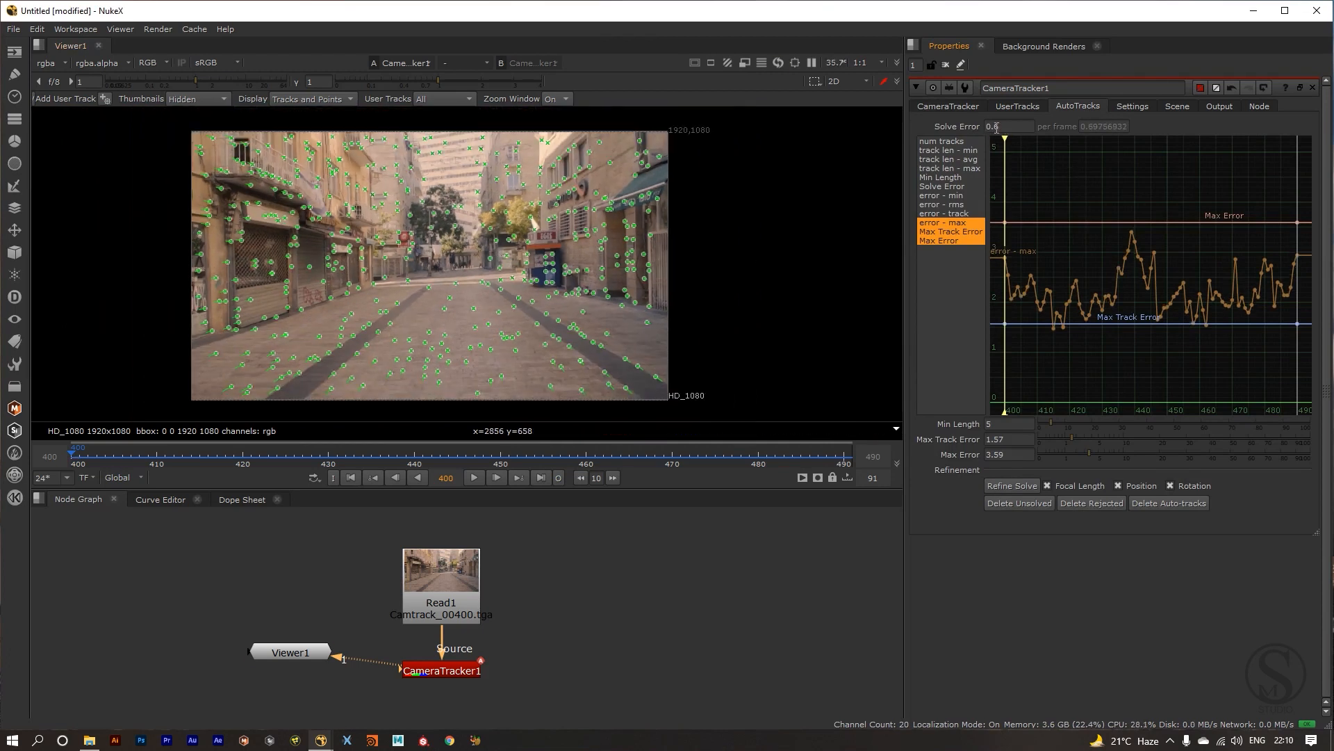
{"action": "left_click", "coordinate": [968, 107]}
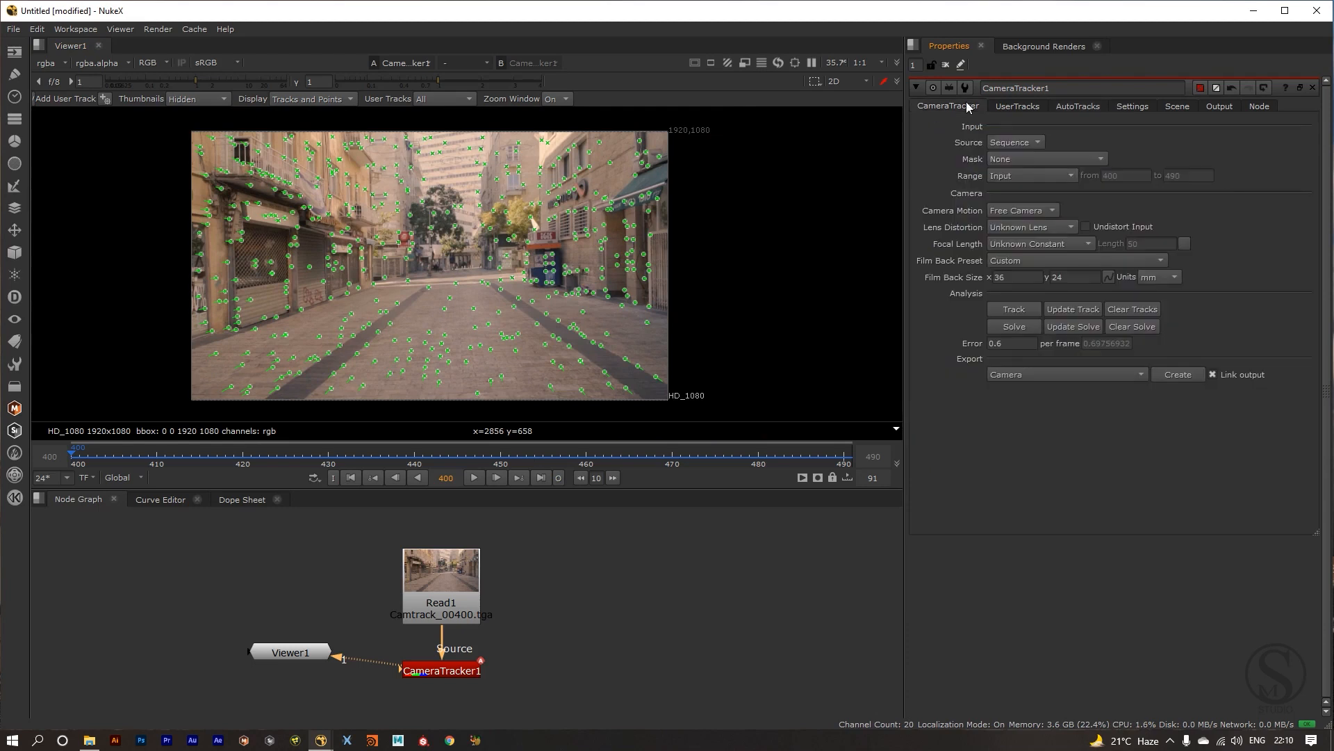
{"action": "left_click", "coordinate": [1075, 309]}
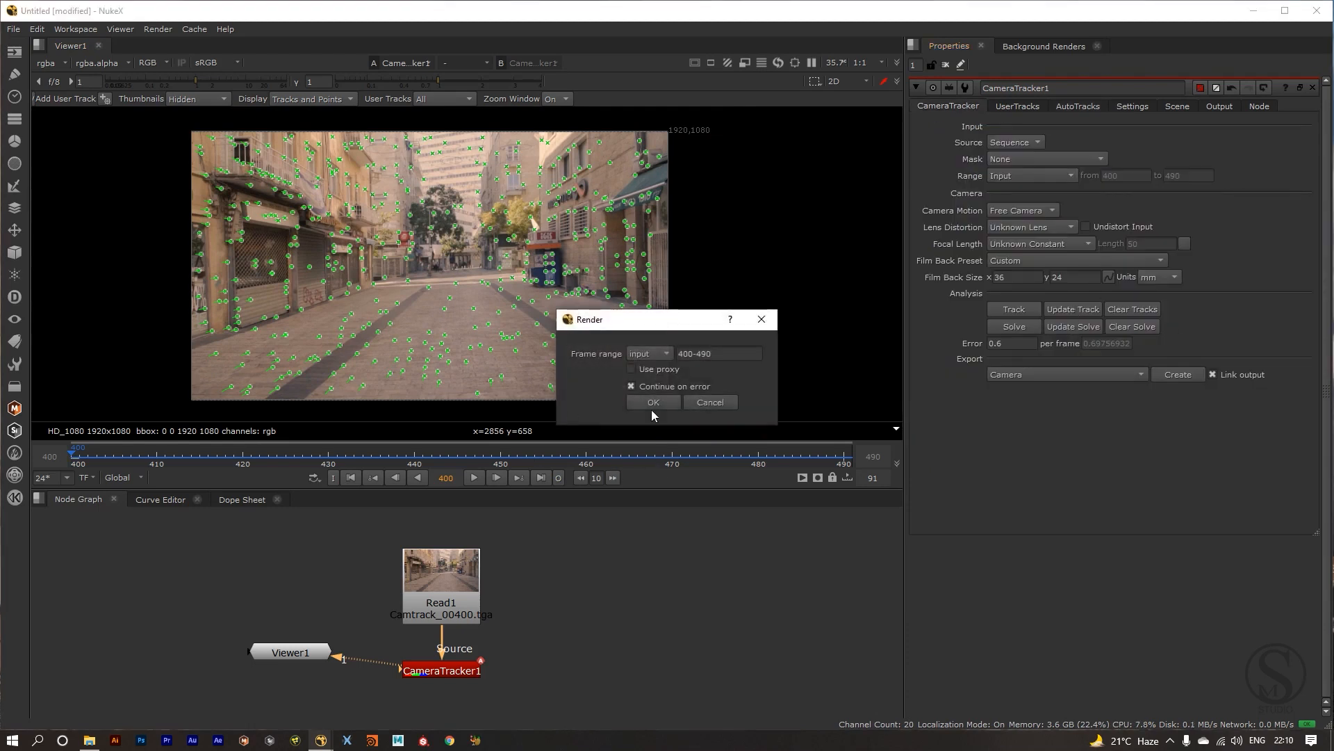
{"action": "left_click", "coordinate": [650, 412]}
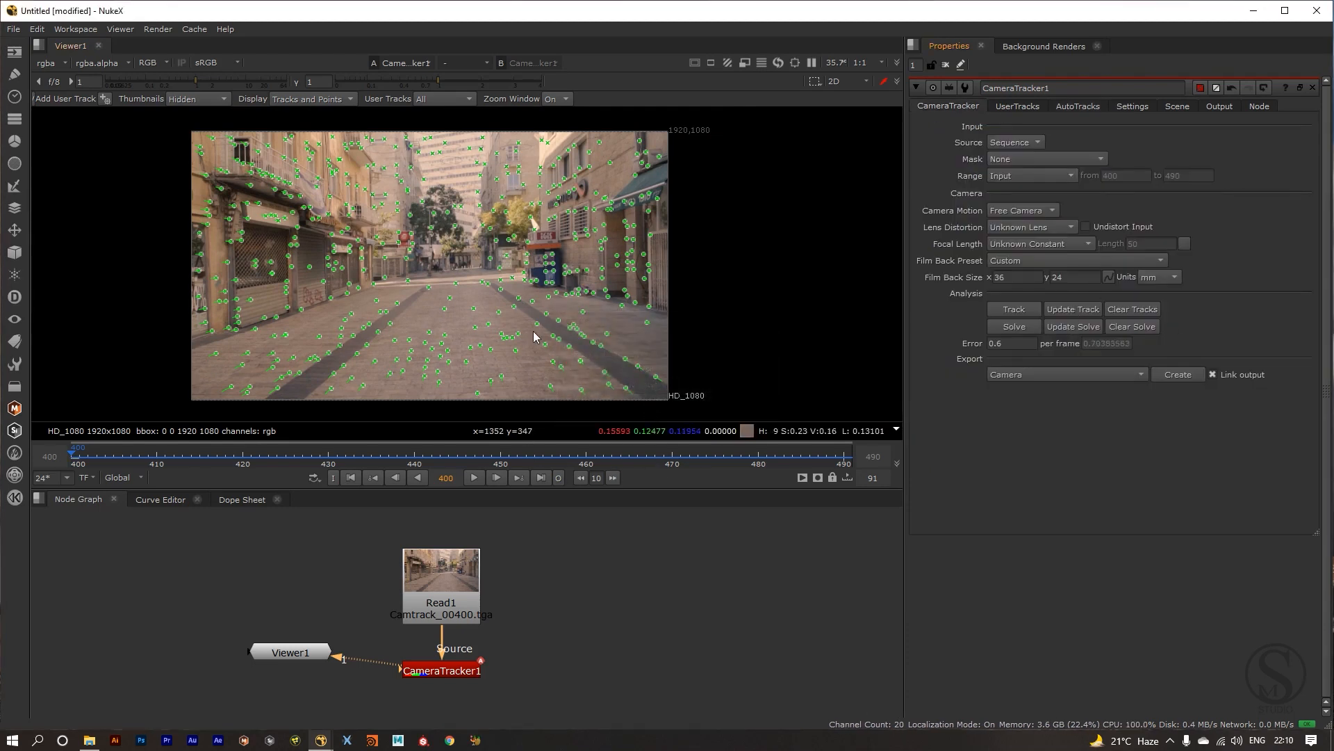
{"action": "left_click_drag", "start_coordinate": [496, 301], "coordinate": [530, 299]}
{"action": "left_click_drag", "start_coordinate": [540, 347], "coordinate": [535, 346]}
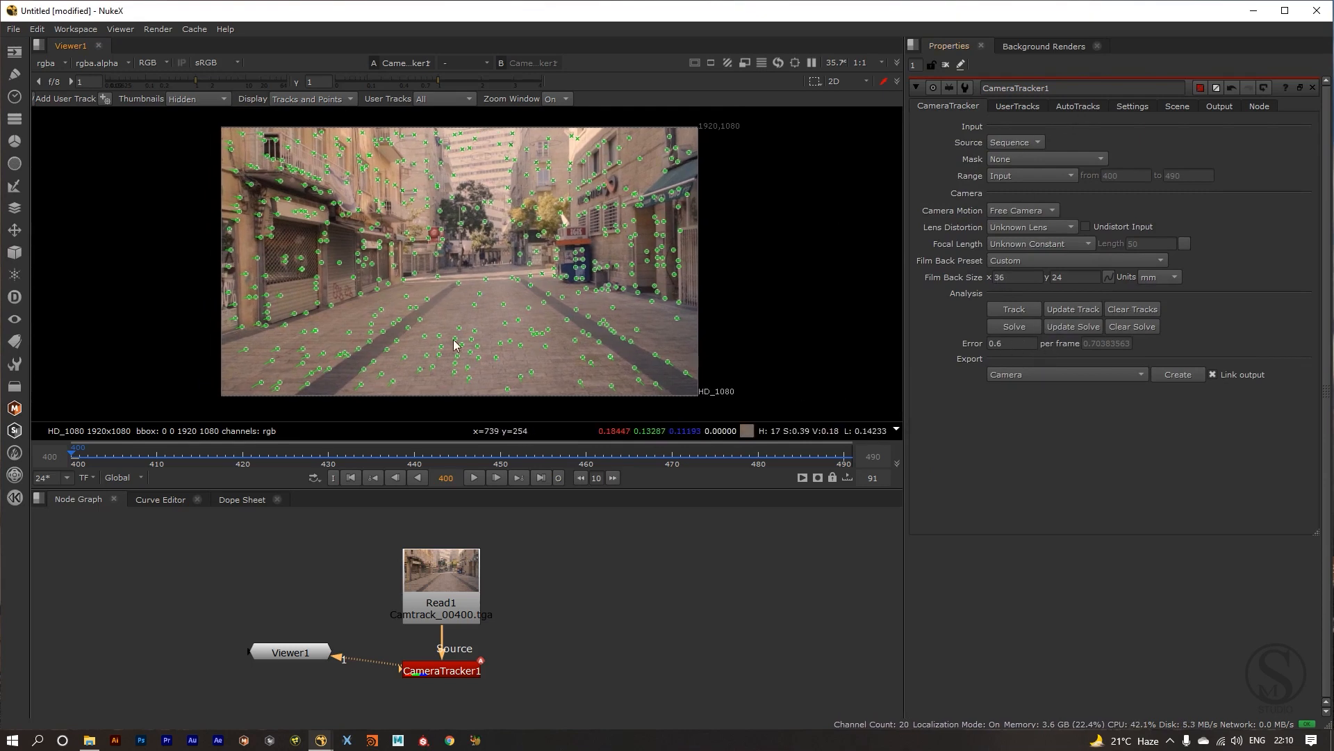
{"action": "mouse_move", "coordinate": [78, 460]}
{"action": "left_mouse_down"}
{"action": "mouse_move", "coordinate": [753, 461]}
{"action": "mouse_move", "coordinate": [73, 479]}
{"action": "left_mouse_up"}
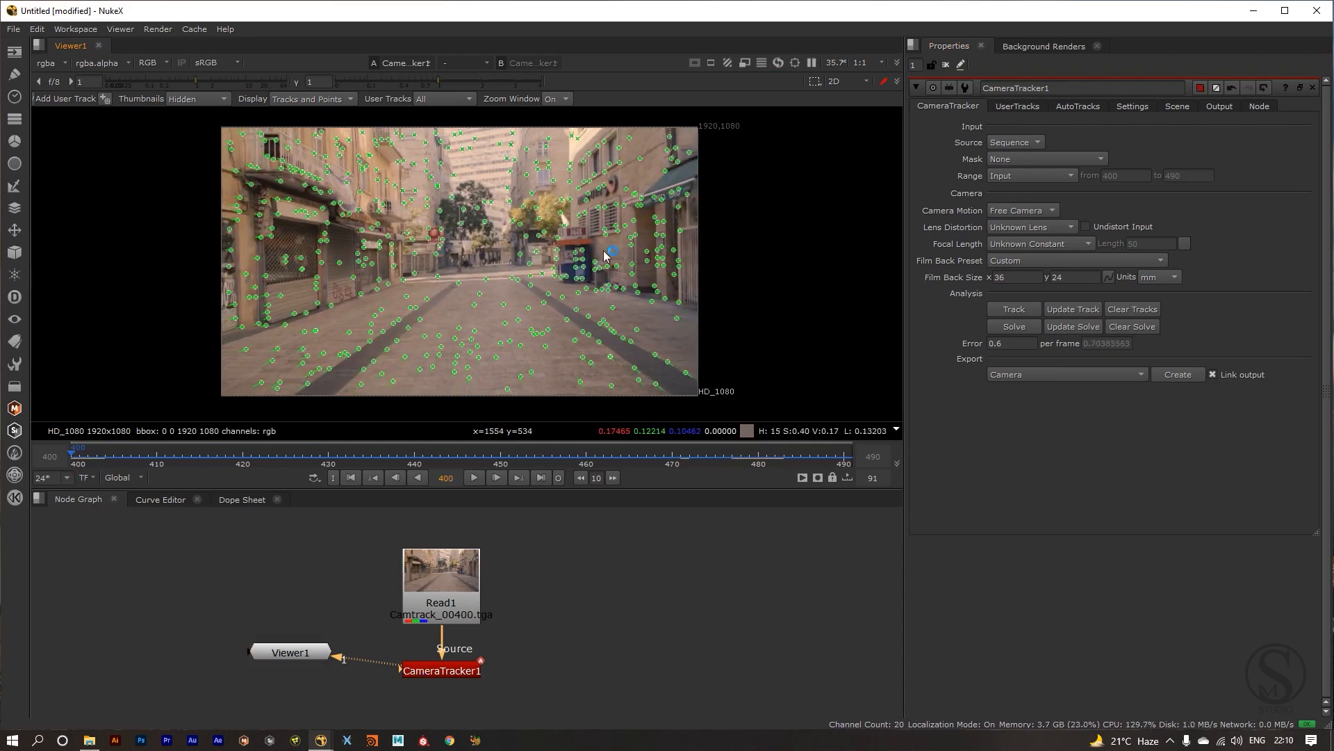
{"action": "middle_click", "coordinate": [587, 233]}
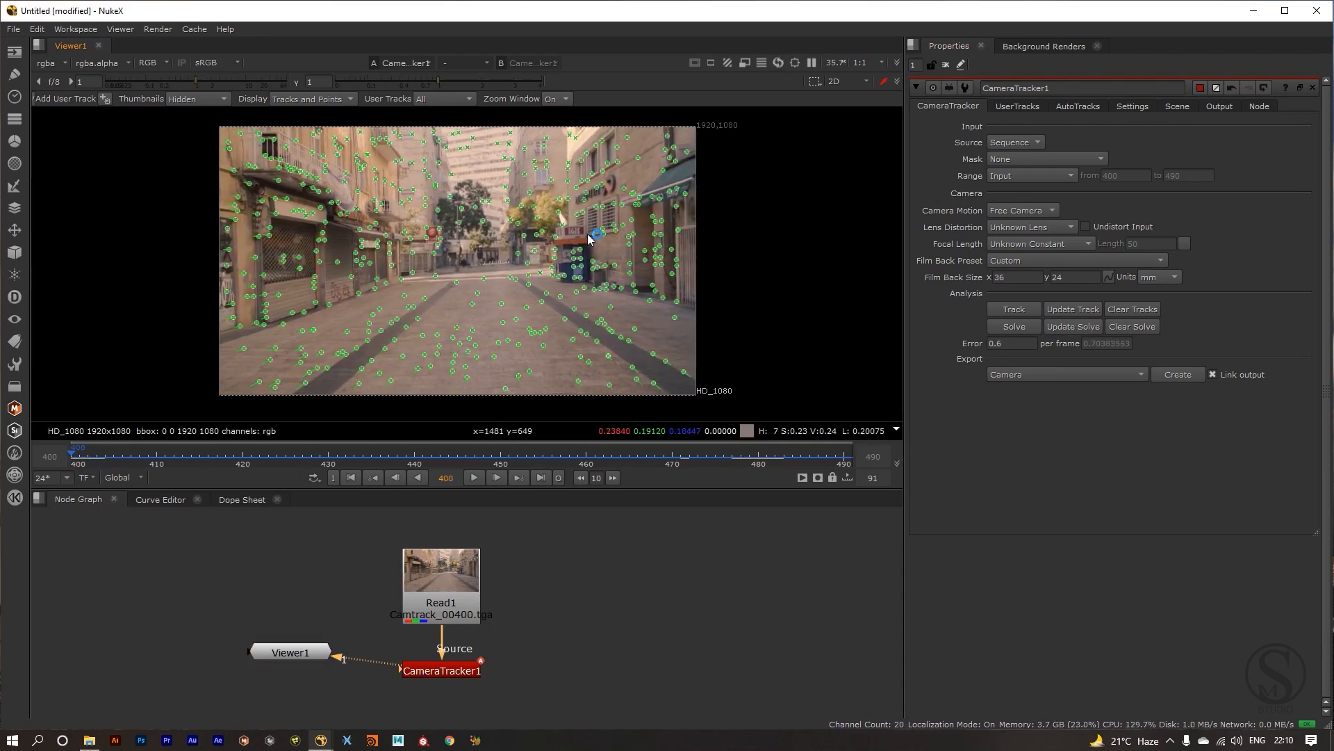
{"action": "left_click", "coordinate": [452, 661]}
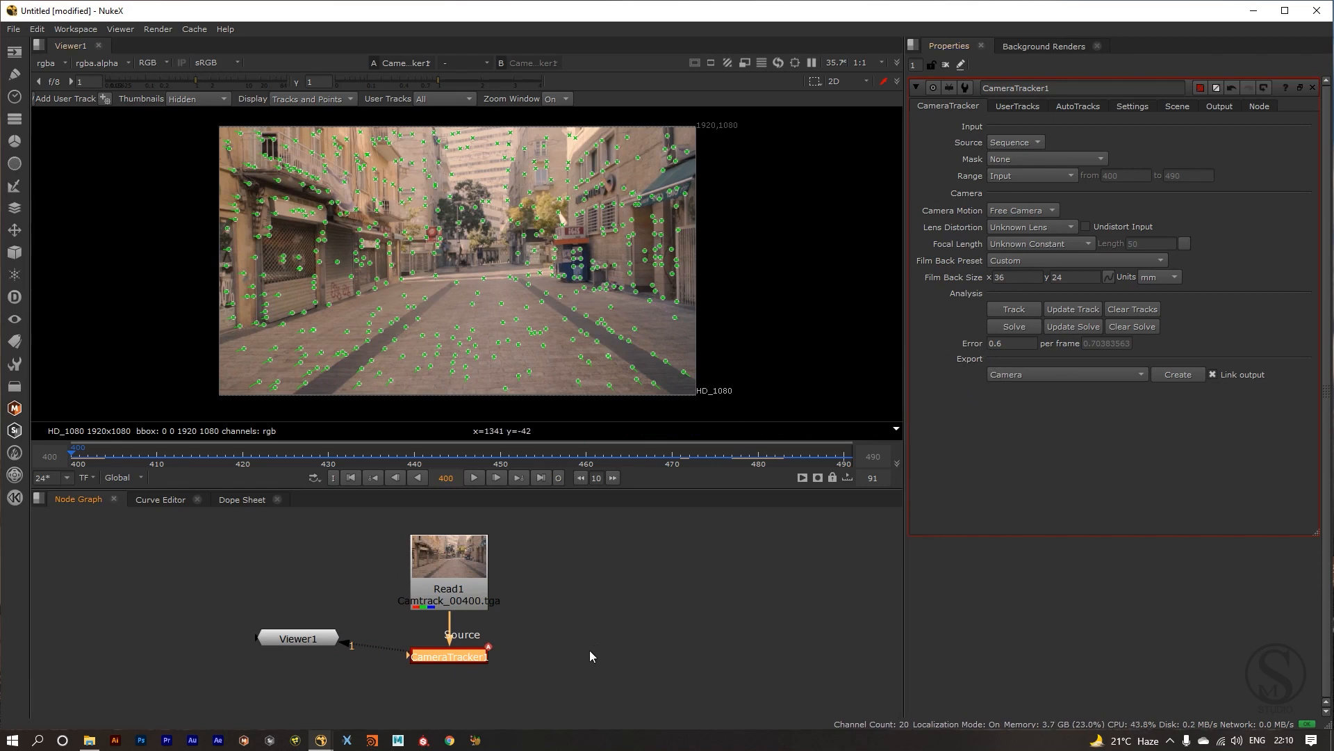
{"action": "left_click", "coordinate": [573, 616]}
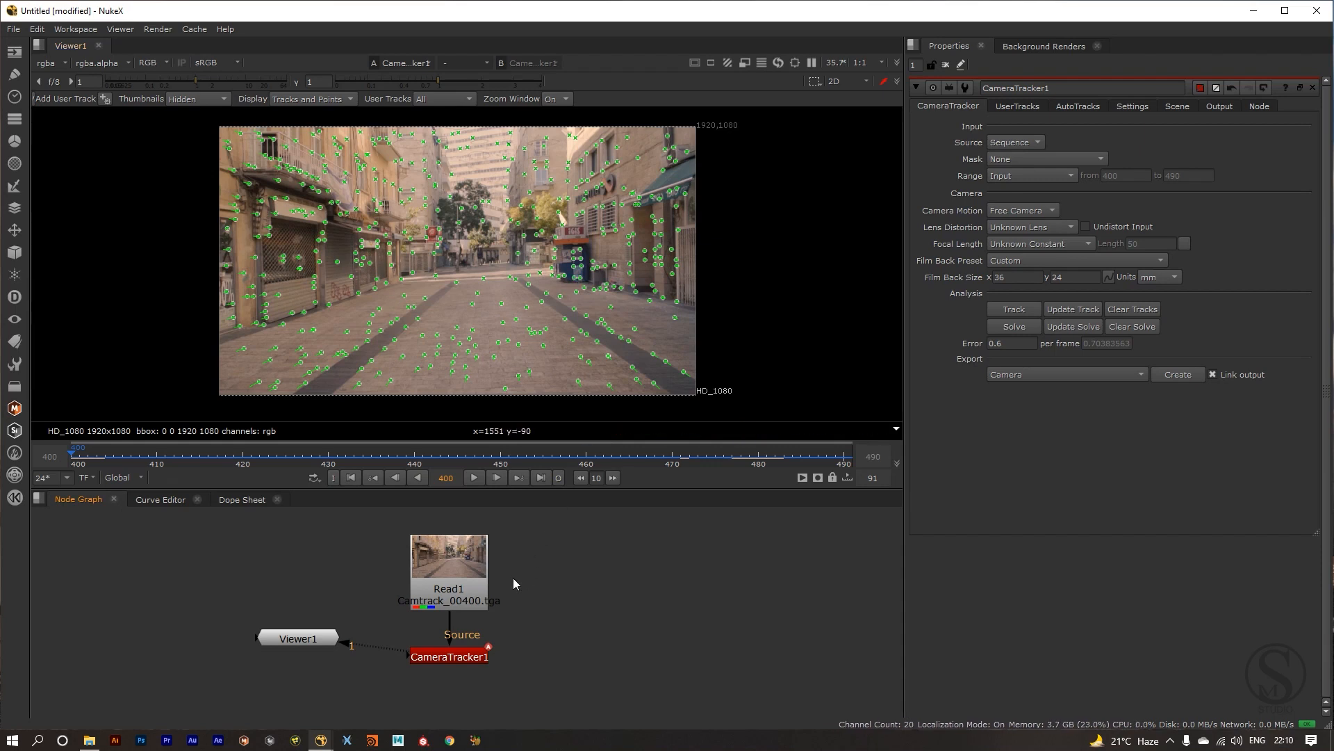
{"action": "left_click_drag", "start_coordinate": [545, 630], "coordinate": [520, 616]}
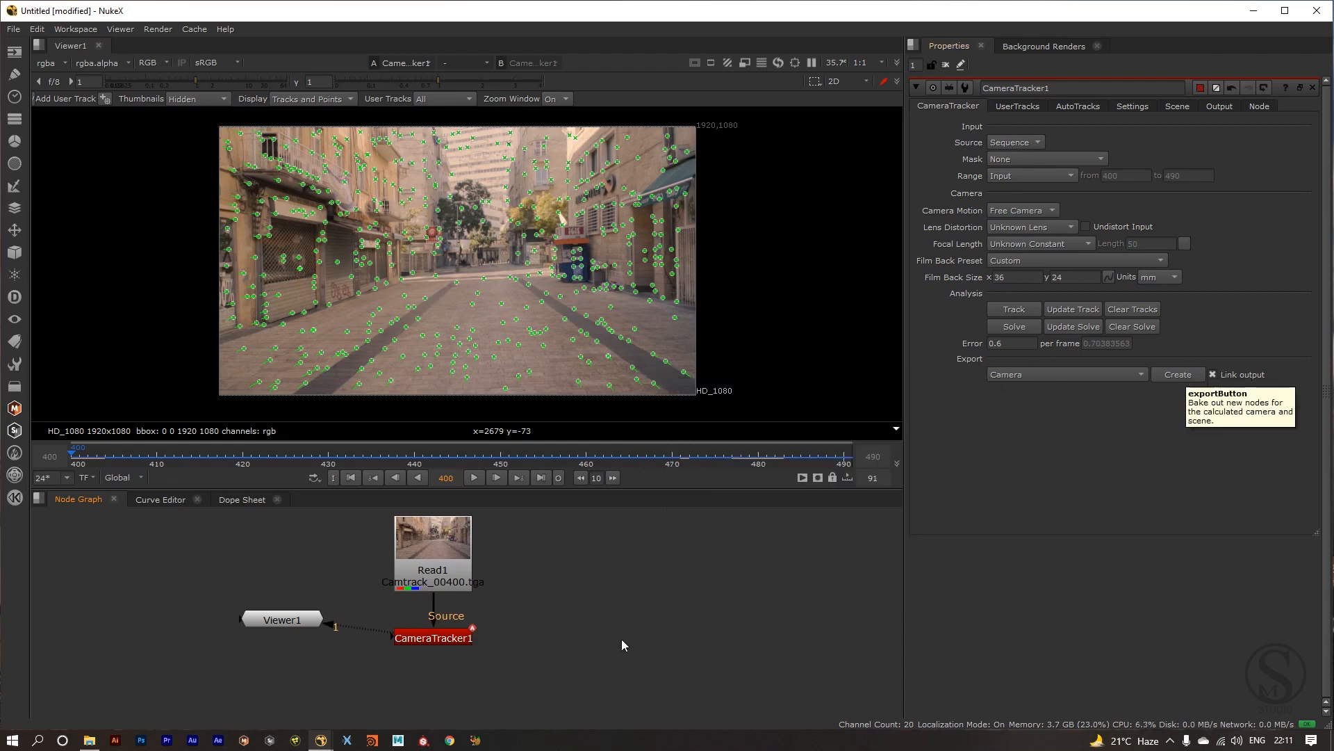
{"action": "left_click_drag", "start_coordinate": [622, 639], "coordinate": [617, 625]}
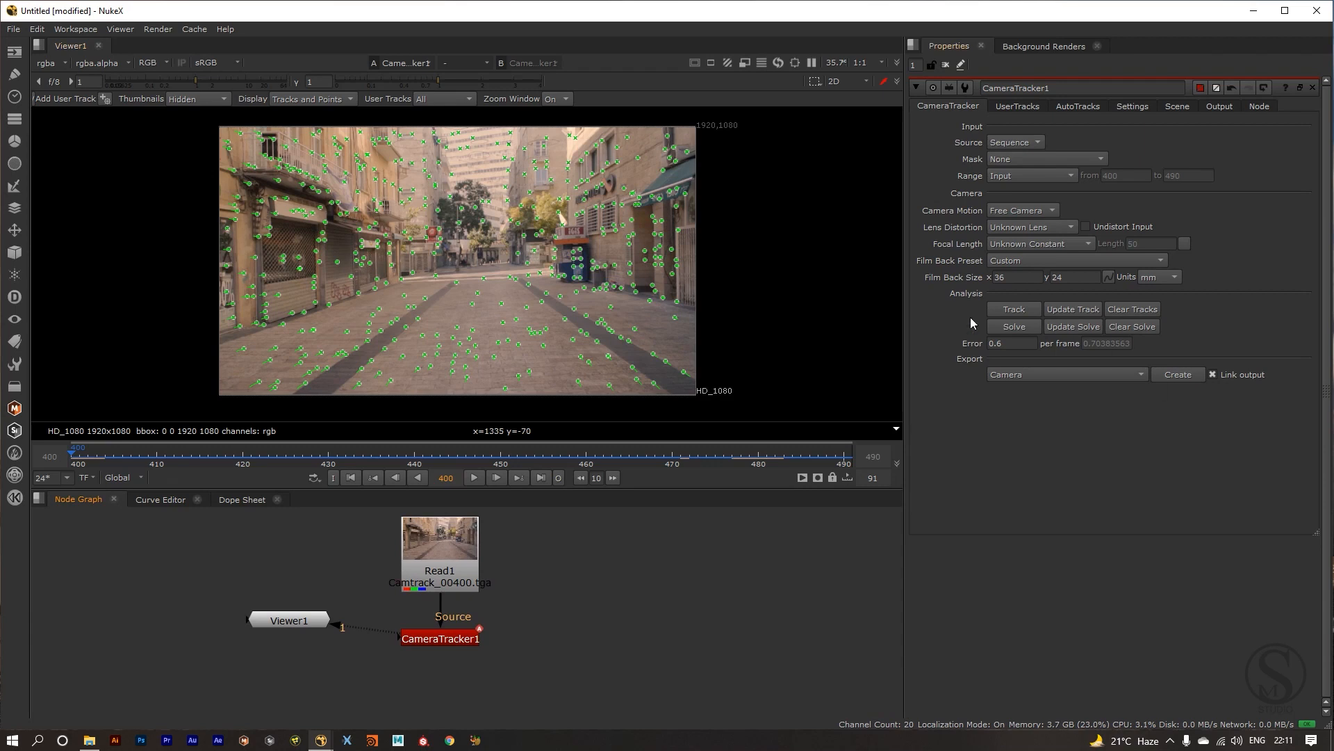
Export the solve as a Scene node setup with its output linked to the CameraTracker.
{"action": "left_click", "coordinate": [1015, 374]}
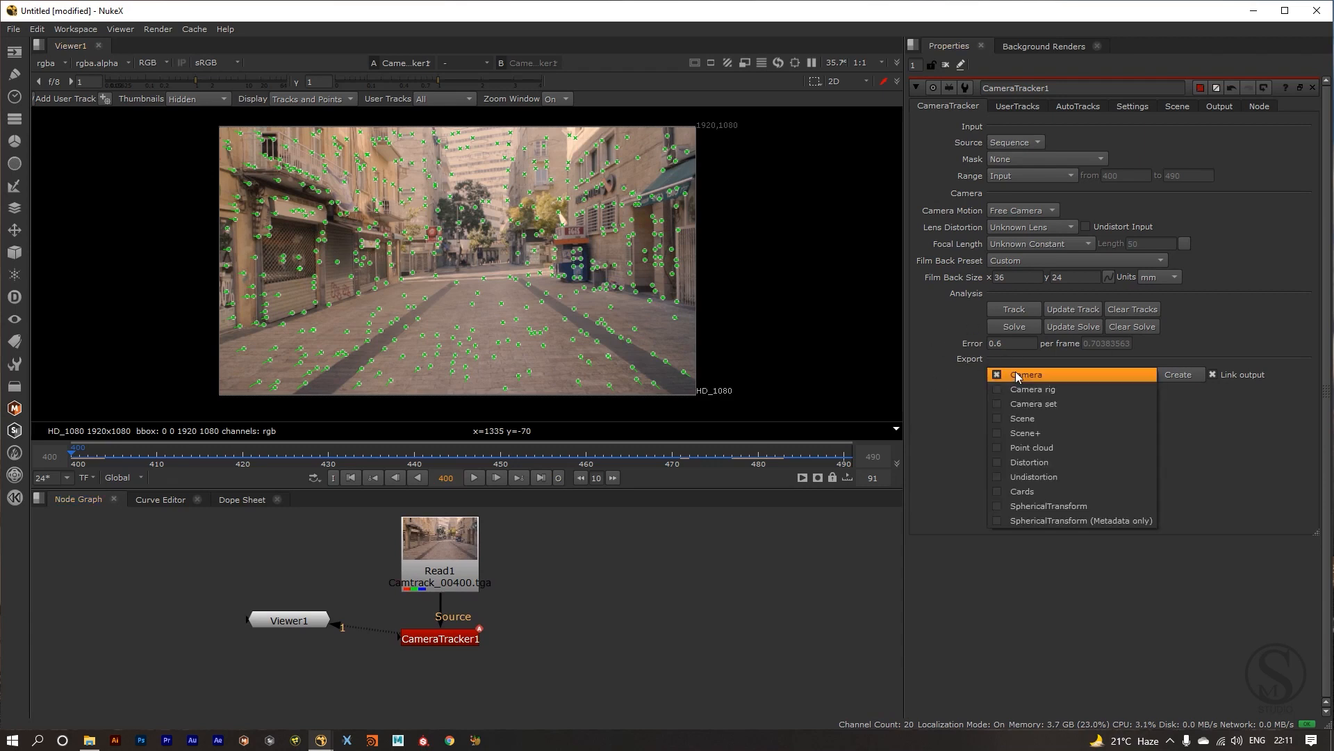
{"action": "left_click", "coordinate": [1033, 419]}
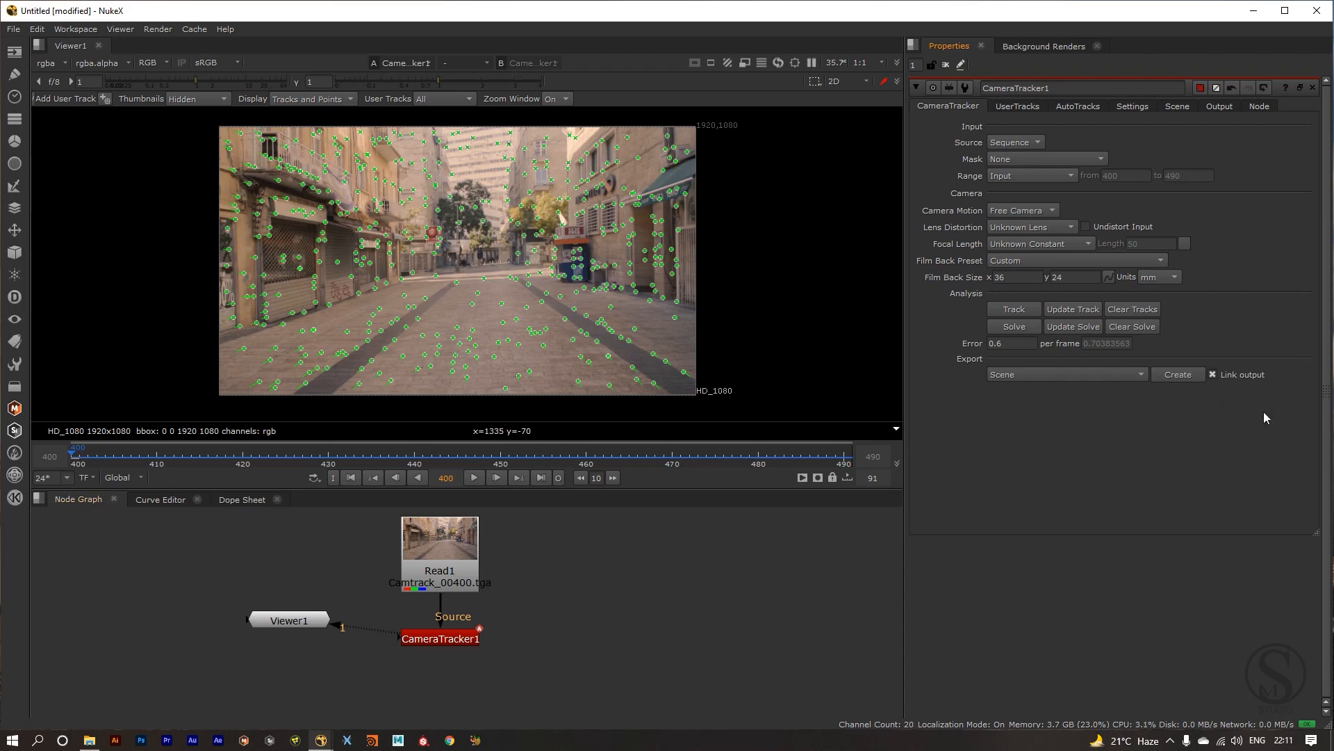
{"action": "left_click", "coordinate": [1177, 374]}
Enlarge the node graph and move Camera1 to the other side of the tracker and point cloud column.
{"action": "key", "text": "space"}
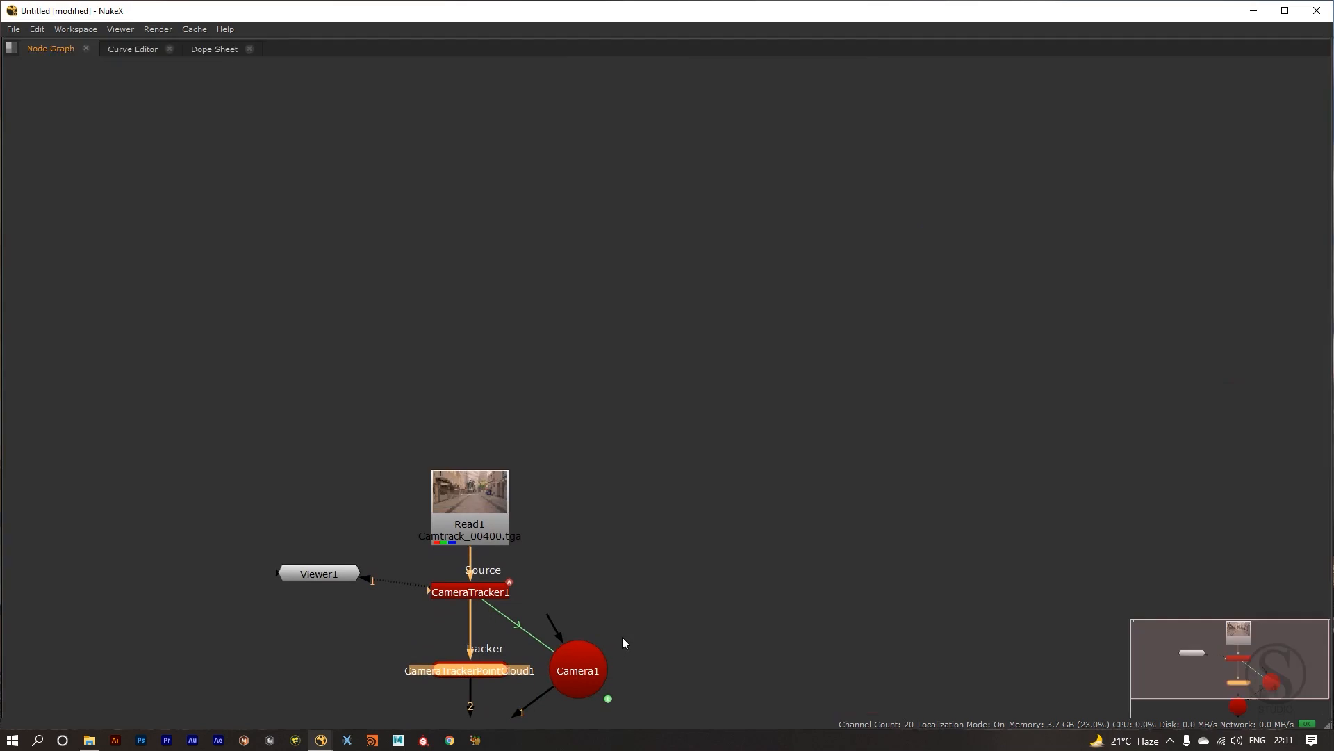
{"action": "left_click_drag", "start_coordinate": [622, 637], "coordinate": [728, 385]}
{"action": "left_click", "coordinate": [666, 366]}
{"action": "scroll", "coordinate": [729, 385], "scroll_direction": "up", "scroll_amount": 2}
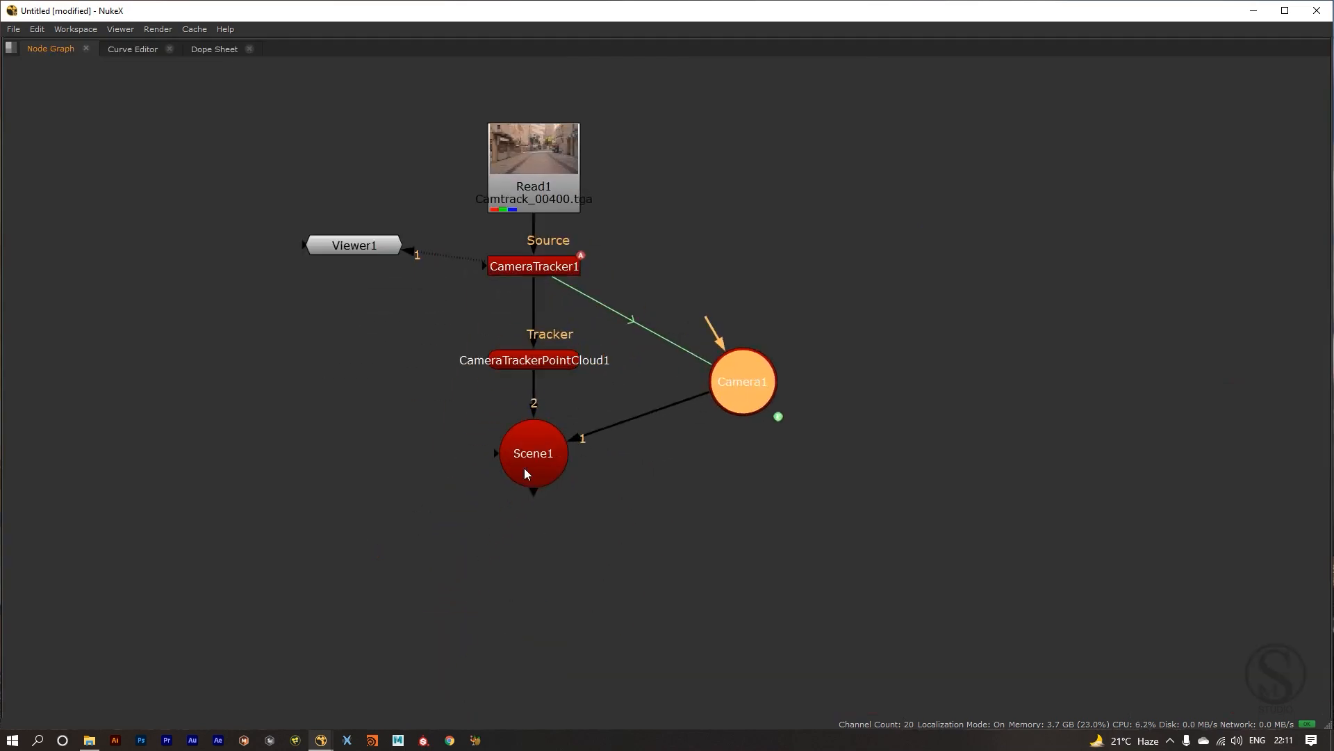
{"action": "left_click", "coordinate": [524, 468]}
{"action": "scroll", "coordinate": [549, 382], "scroll_direction": "up", "scroll_amount": 2}
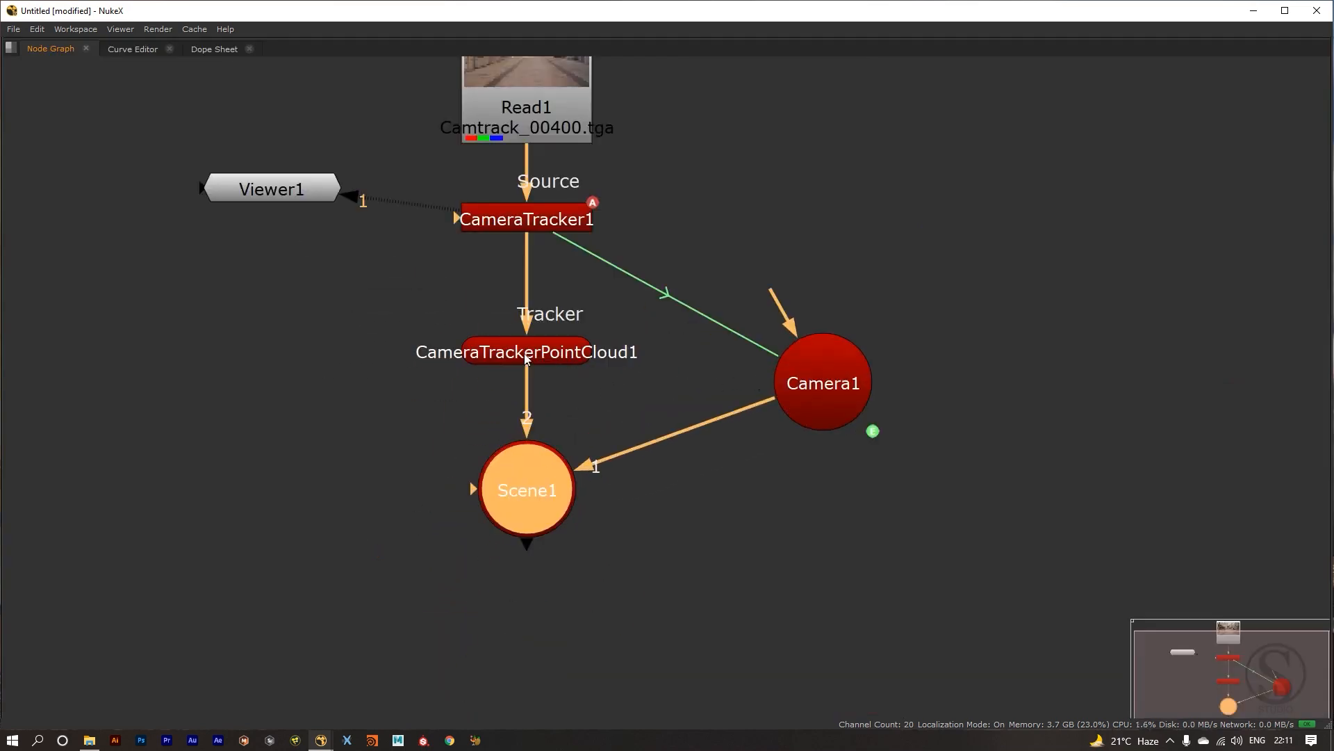
{"action": "left_click_drag", "start_coordinate": [526, 358], "coordinate": [526, 361]}
{"action": "left_click_drag", "start_coordinate": [372, 306], "coordinate": [649, 383]}
{"action": "left_click_drag", "start_coordinate": [800, 383], "coordinate": [177, 385]}
Connect Viewer1 to Scene1 and line it up directly below the scene node.
{"action": "left_click_drag", "start_coordinate": [267, 201], "coordinate": [561, 513]}
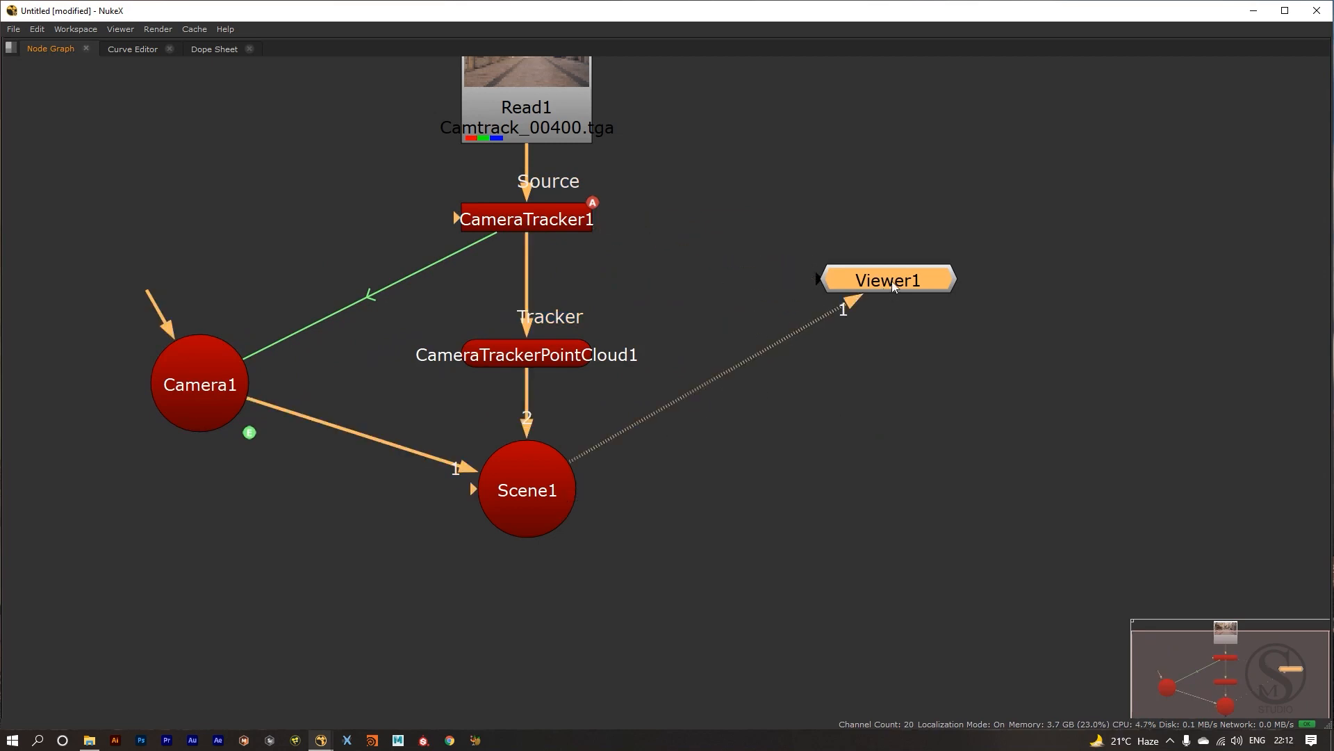
{"action": "left_click_drag", "start_coordinate": [893, 287], "coordinate": [530, 631]}
{"action": "left_click_drag", "start_coordinate": [686, 425], "coordinate": [438, 549]}
{"action": "left_click", "coordinate": [634, 446]}
{"action": "left_click_drag", "start_coordinate": [535, 490], "coordinate": [538, 477]}
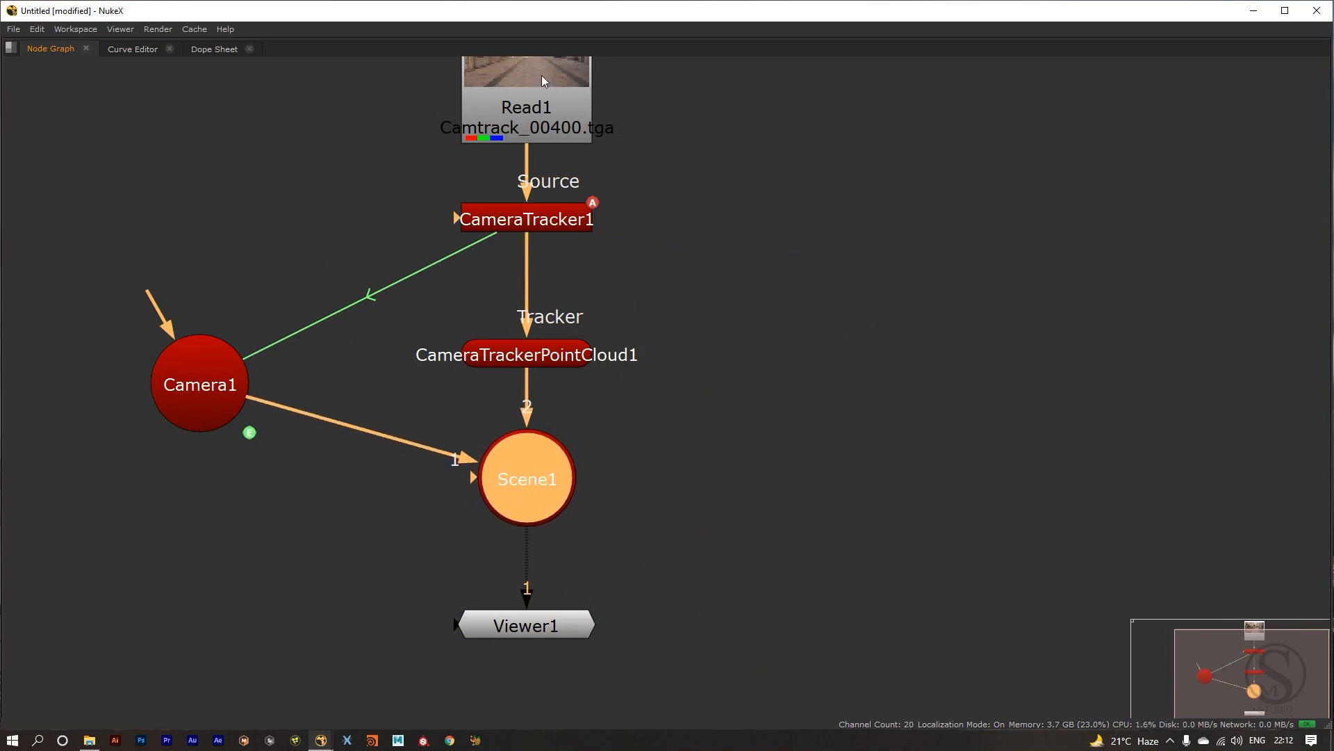
Orbit the exported scene in 3D, play through the camera's motion, and return to frame 400.
{"action": "key", "text": "space"}
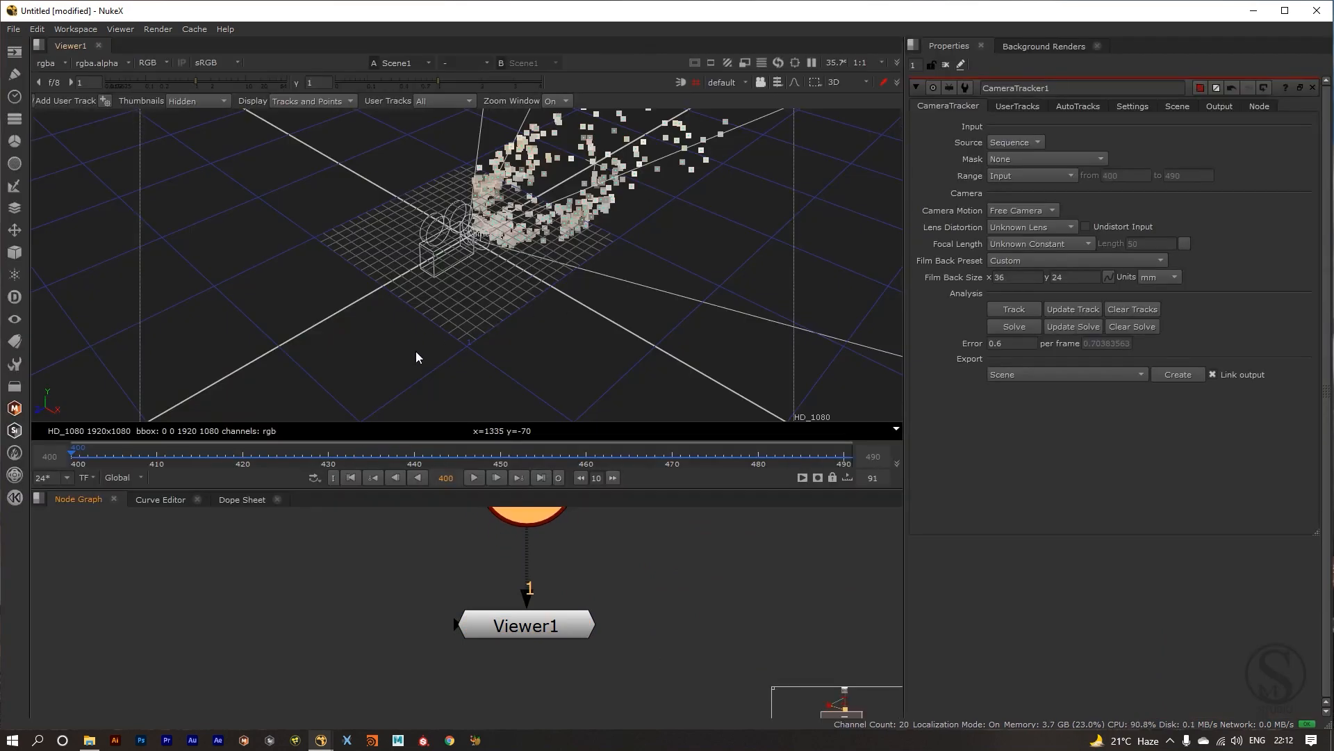
{"action": "left_click_drag", "start_coordinate": [369, 378], "coordinate": [451, 263]}
{"action": "left_click_drag", "start_coordinate": [582, 327], "coordinate": [298, 396]}
{"action": "left_click_drag", "start_coordinate": [79, 464], "coordinate": [483, 462]}
{"action": "key", "text": "l"}
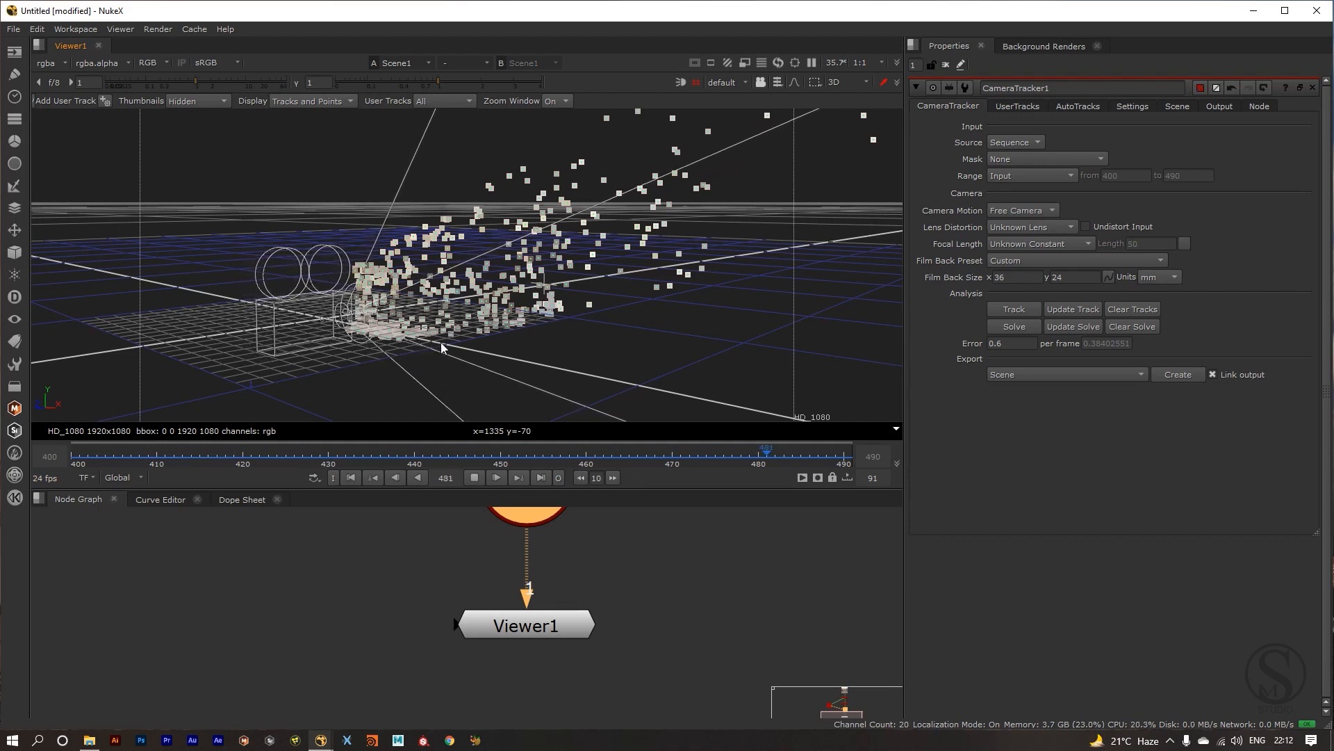
{"action": "key", "text": "k"}
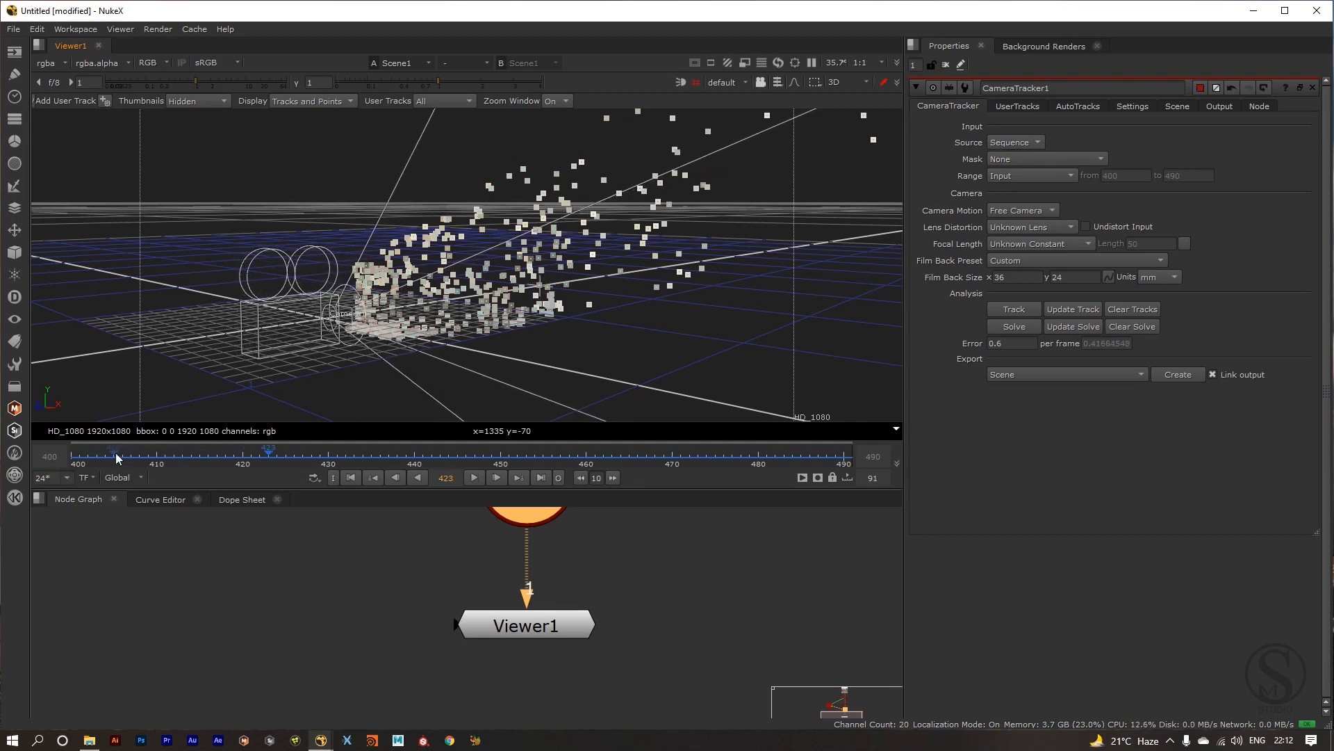
{"action": "left_click", "coordinate": [74, 458]}
Examine from the side how the point cloud's ground points sit relative to the 3D grid.
{"action": "left_click_drag", "start_coordinate": [188, 358], "coordinate": [397, 350]}
{"action": "left_click_drag", "start_coordinate": [243, 349], "coordinate": [289, 373]}
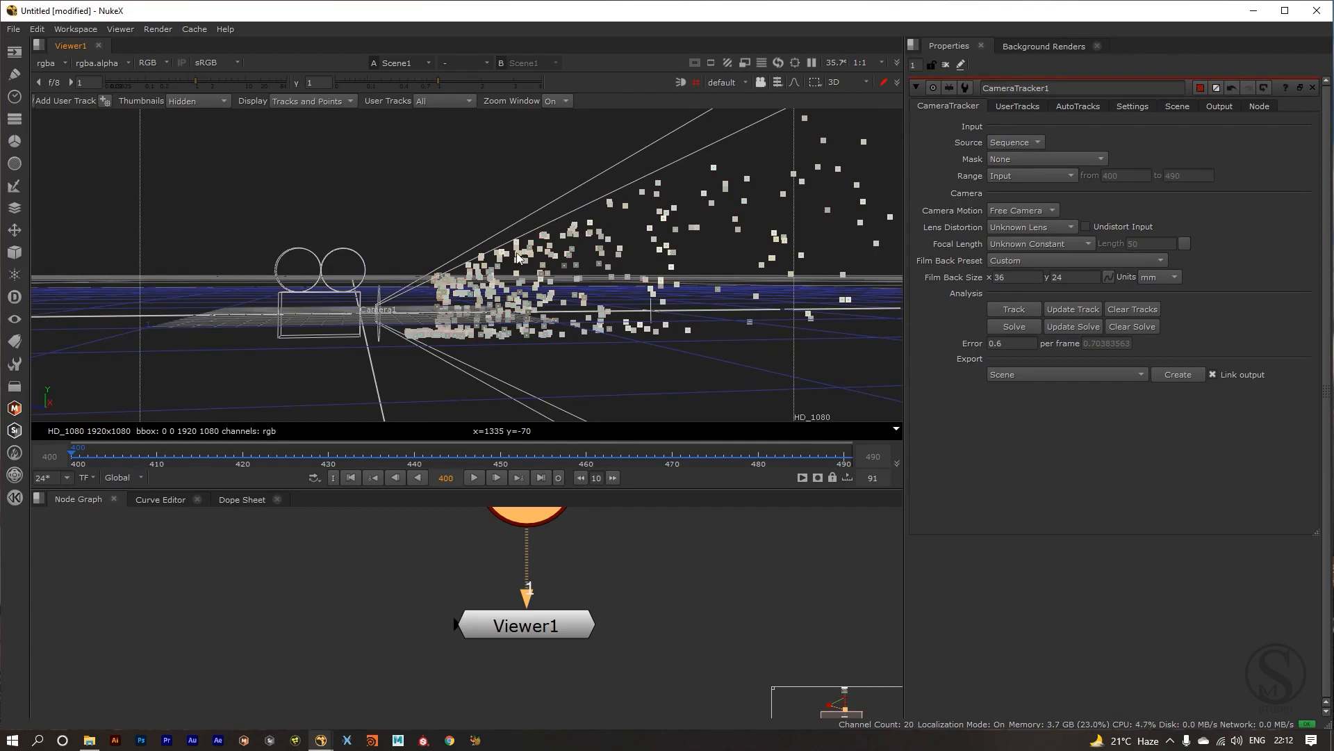
{"action": "left_click_drag", "start_coordinate": [518, 257], "coordinate": [517, 367]}
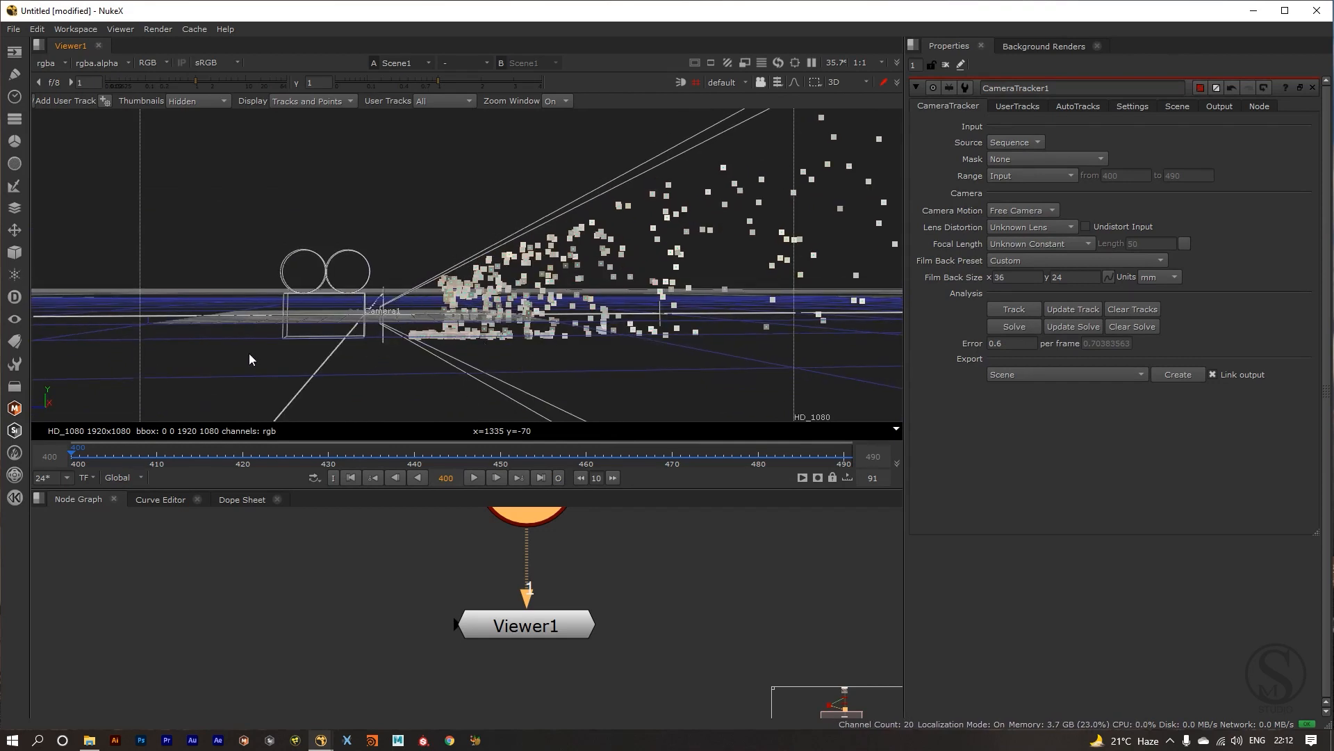
{"action": "left_click_drag", "start_coordinate": [250, 360], "coordinate": [297, 412]}
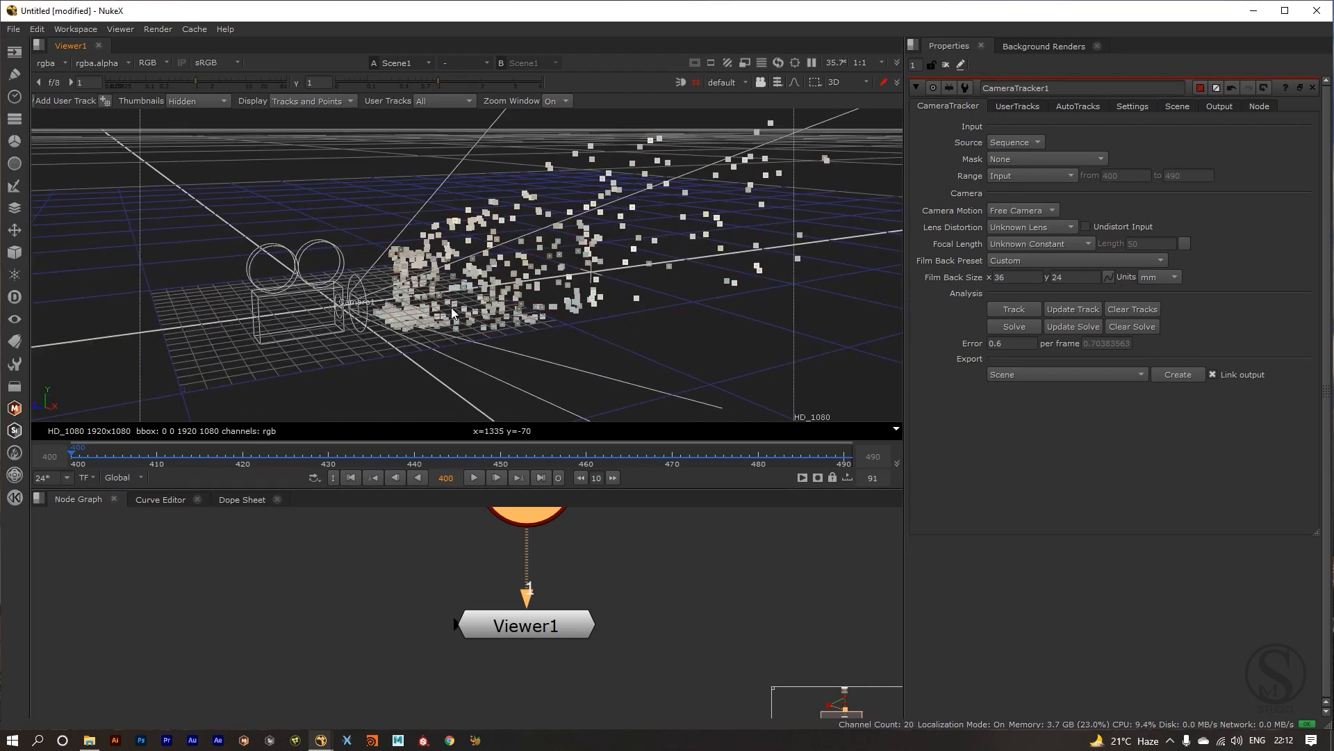
{"action": "left_click_drag", "start_coordinate": [343, 360], "coordinate": [282, 336]}
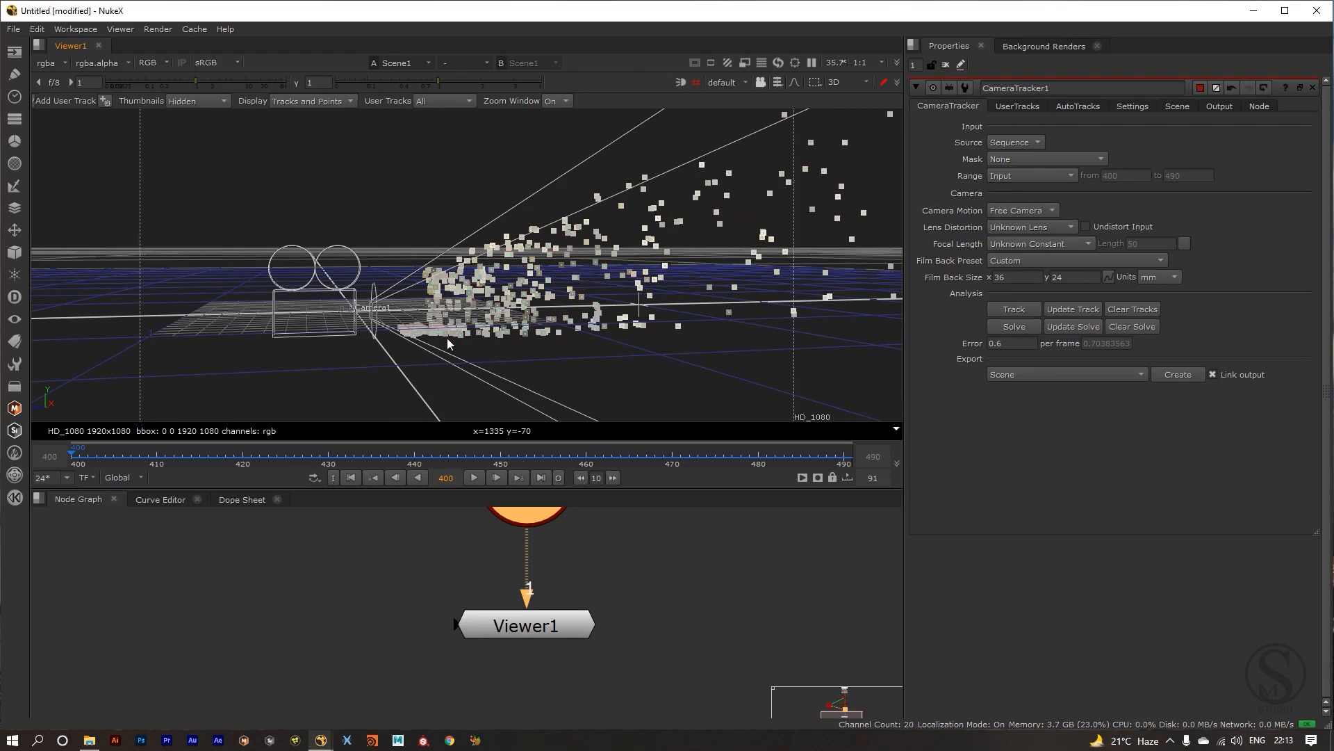
Show CameraTracker1's output in the viewer and frame the street pavement's track points.
{"action": "scroll", "coordinate": [550, 577], "scroll_direction": "down", "scroll_amount": 5}
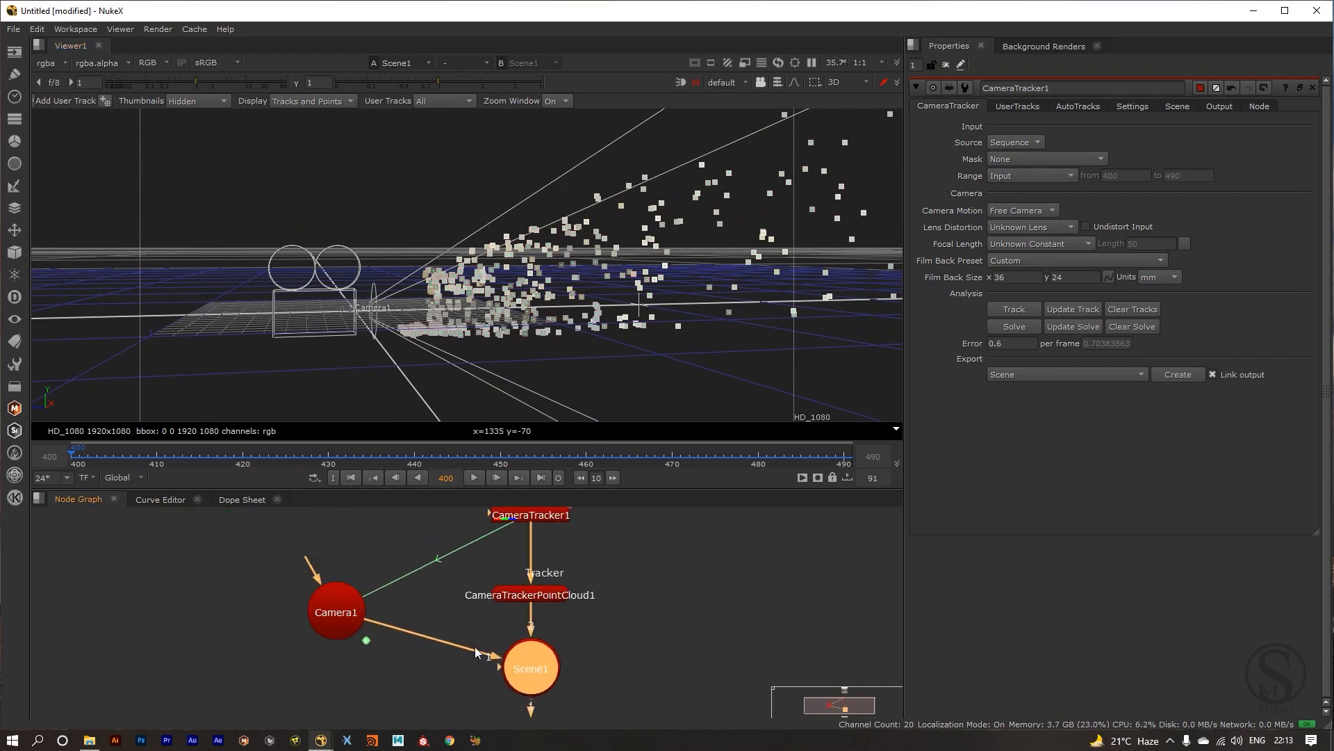
{"action": "left_click", "coordinate": [507, 556]}
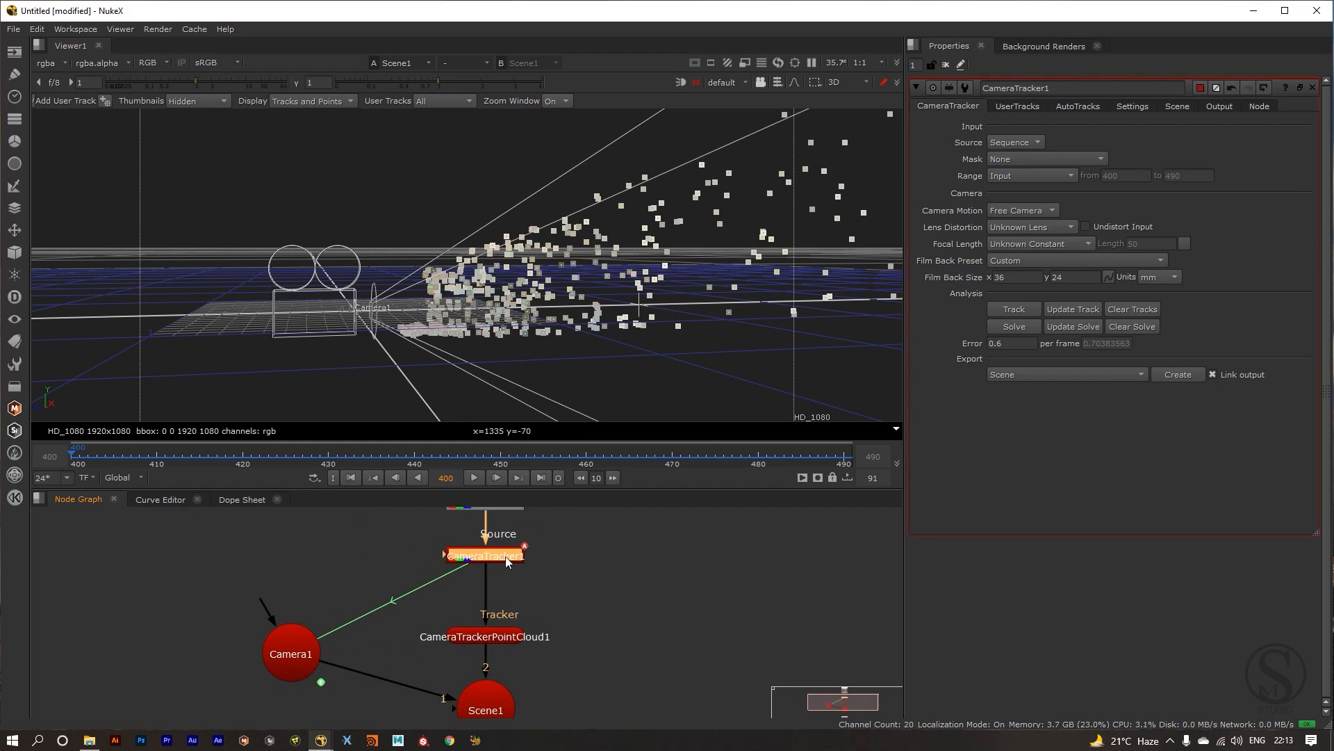
{"action": "key", "text": "1"}
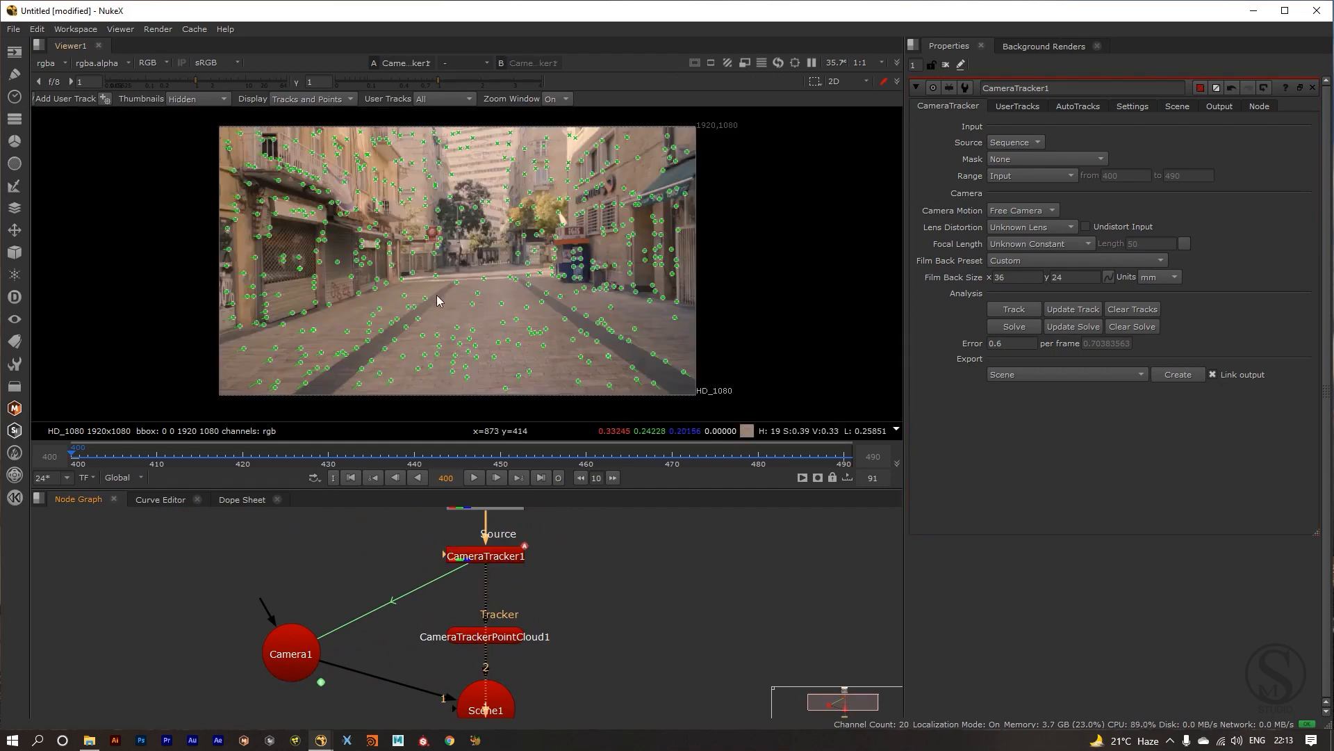
{"action": "left_click_drag", "start_coordinate": [481, 333], "coordinate": [494, 313]}
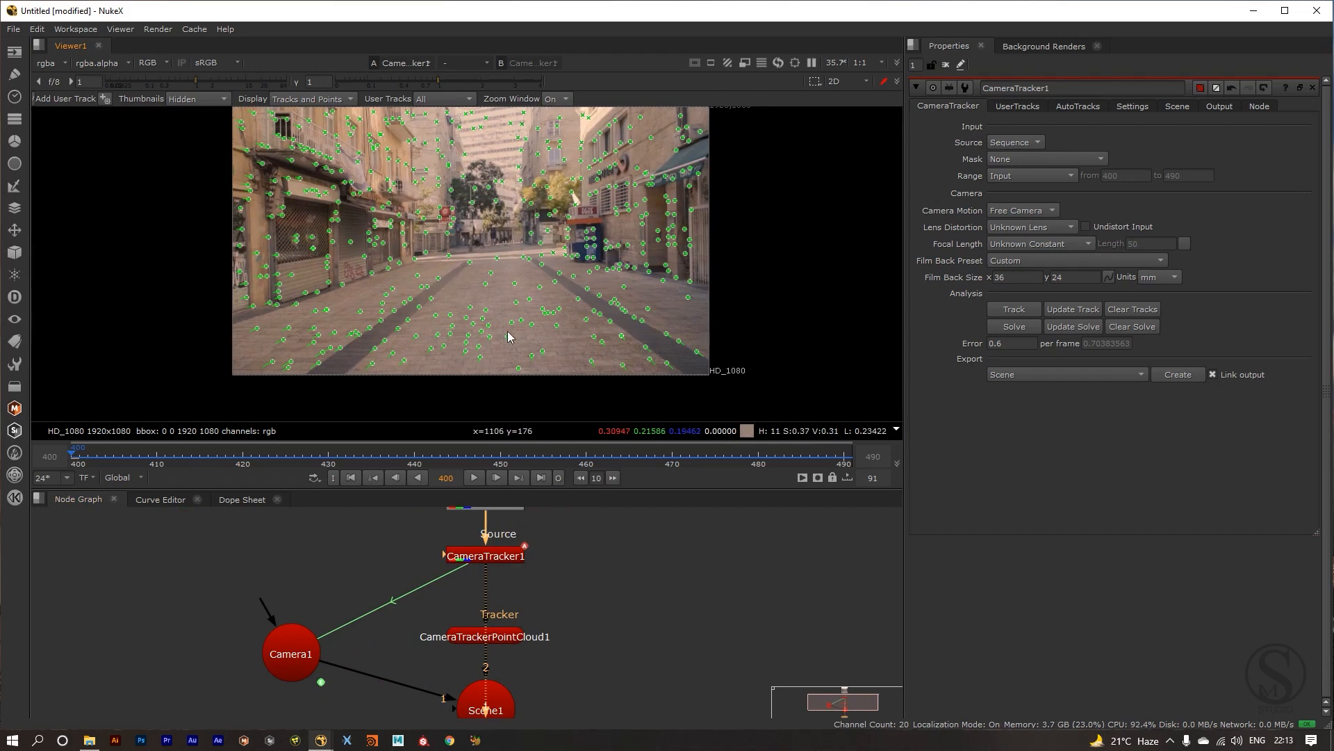
{"action": "left_click_drag", "start_coordinate": [594, 231], "coordinate": [547, 301]}
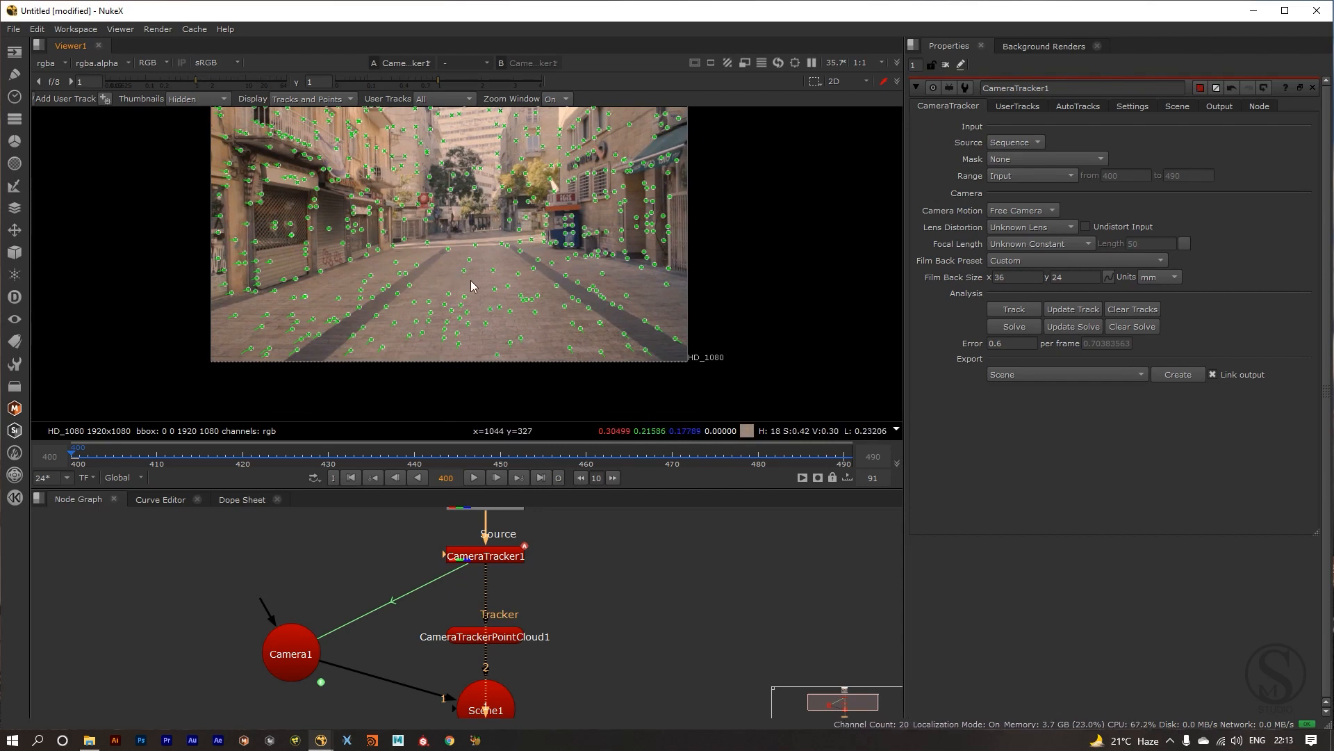
{"action": "left_click_drag", "start_coordinate": [471, 283], "coordinate": [459, 279]}
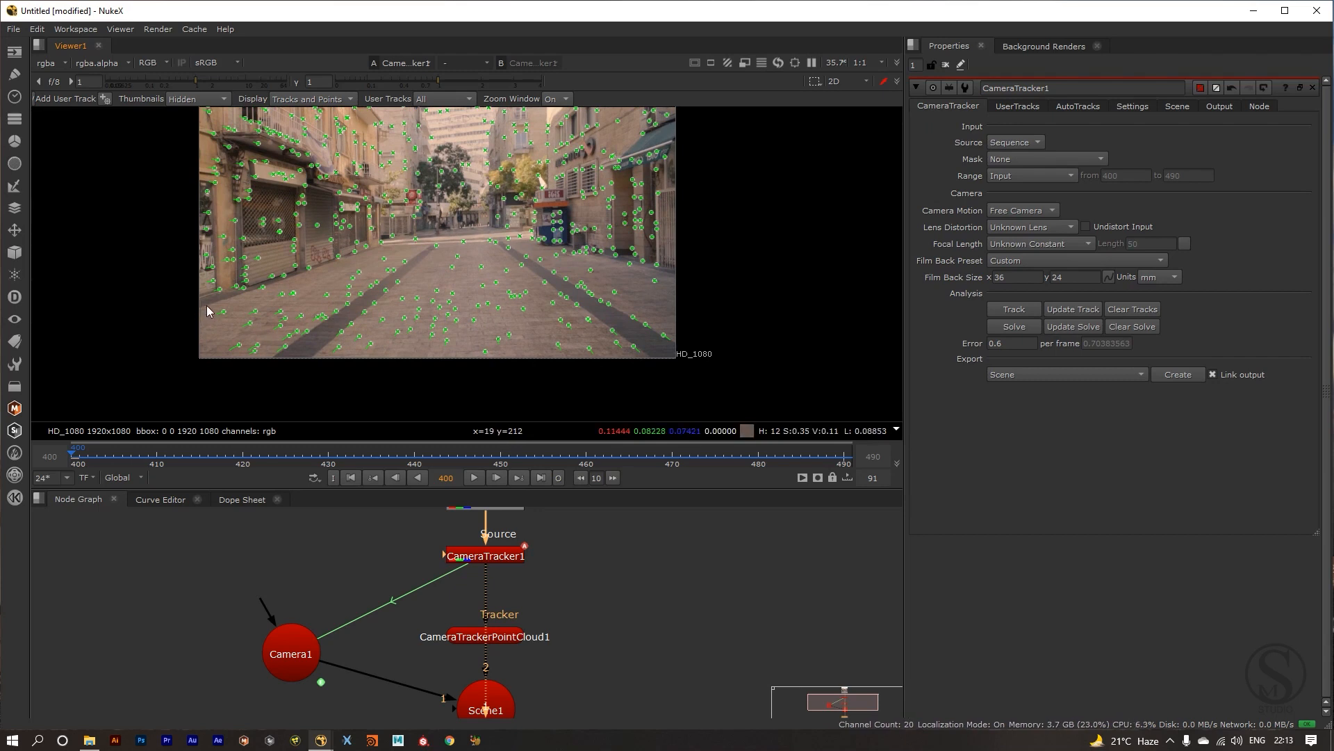
Select the pavement's track points across the foreground, along the near side and at the far end of the street.
{"action": "left_click_drag", "start_coordinate": [204, 306], "coordinate": [699, 369]}
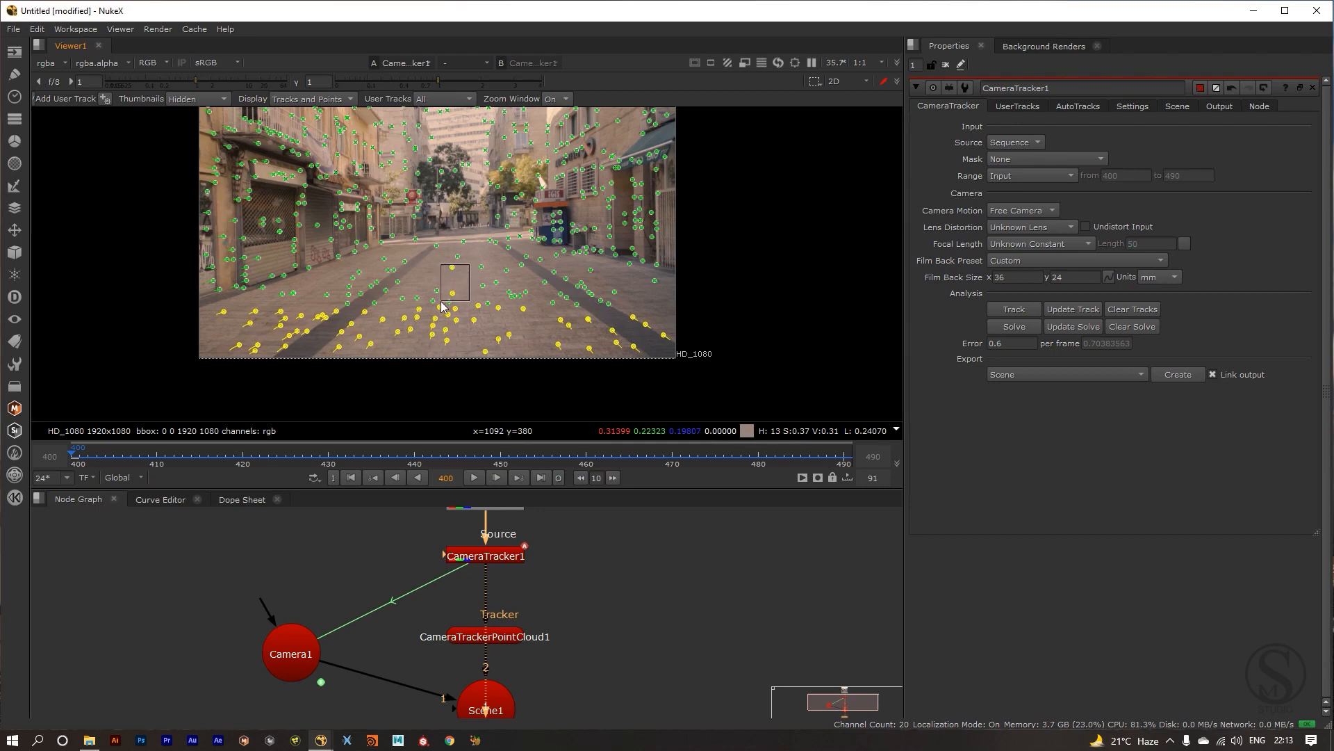
{"action": "left_click_drag", "start_coordinate": [442, 306], "coordinate": [328, 334]}
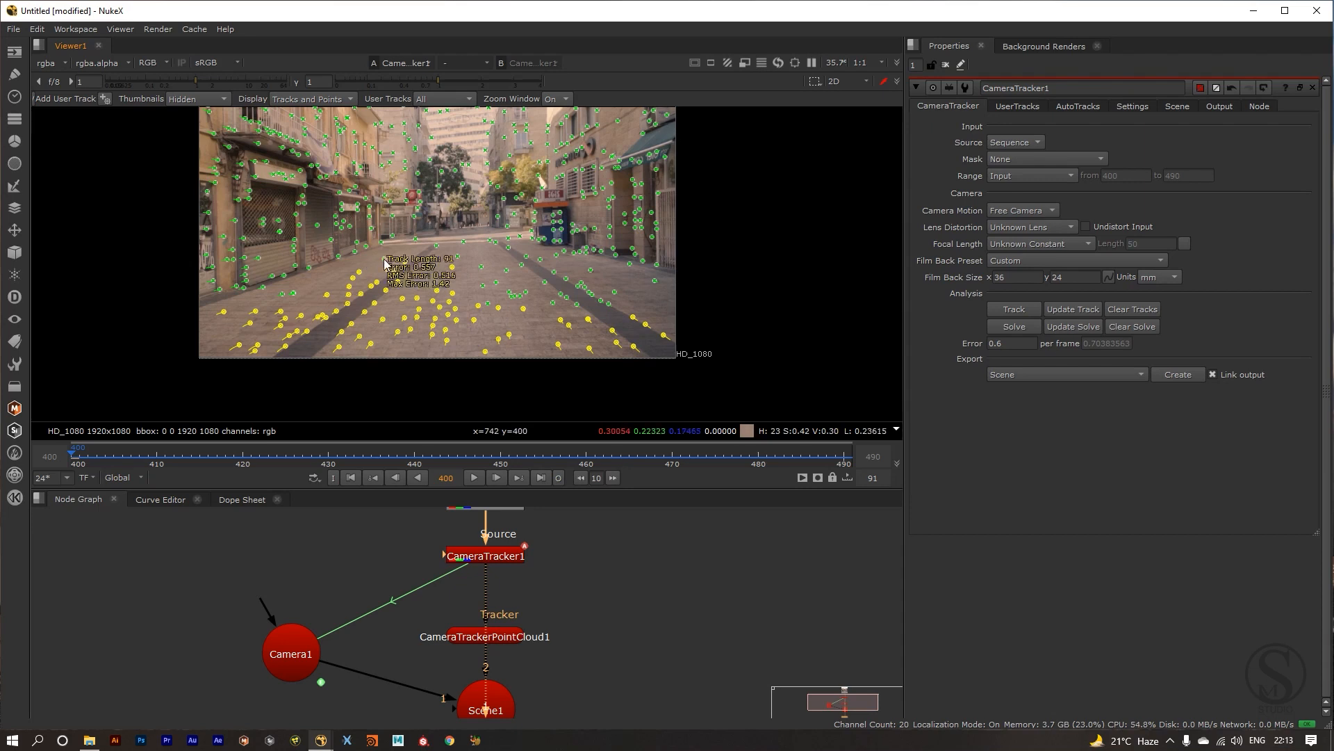
{"action": "scroll", "coordinate": [437, 265], "scroll_direction": "up", "scroll_amount": 5}
{"action": "left_click_drag", "start_coordinate": [410, 228], "coordinate": [358, 183]}
{"action": "left_click_drag", "start_coordinate": [550, 186], "coordinate": [640, 226]}
{"action": "mouse_move", "coordinate": [636, 221]}
{"action": "left_mouse_down"}
{"action": "mouse_move", "coordinate": [658, 200]}
{"action": "mouse_move", "coordinate": [639, 200]}
{"action": "left_mouse_up"}
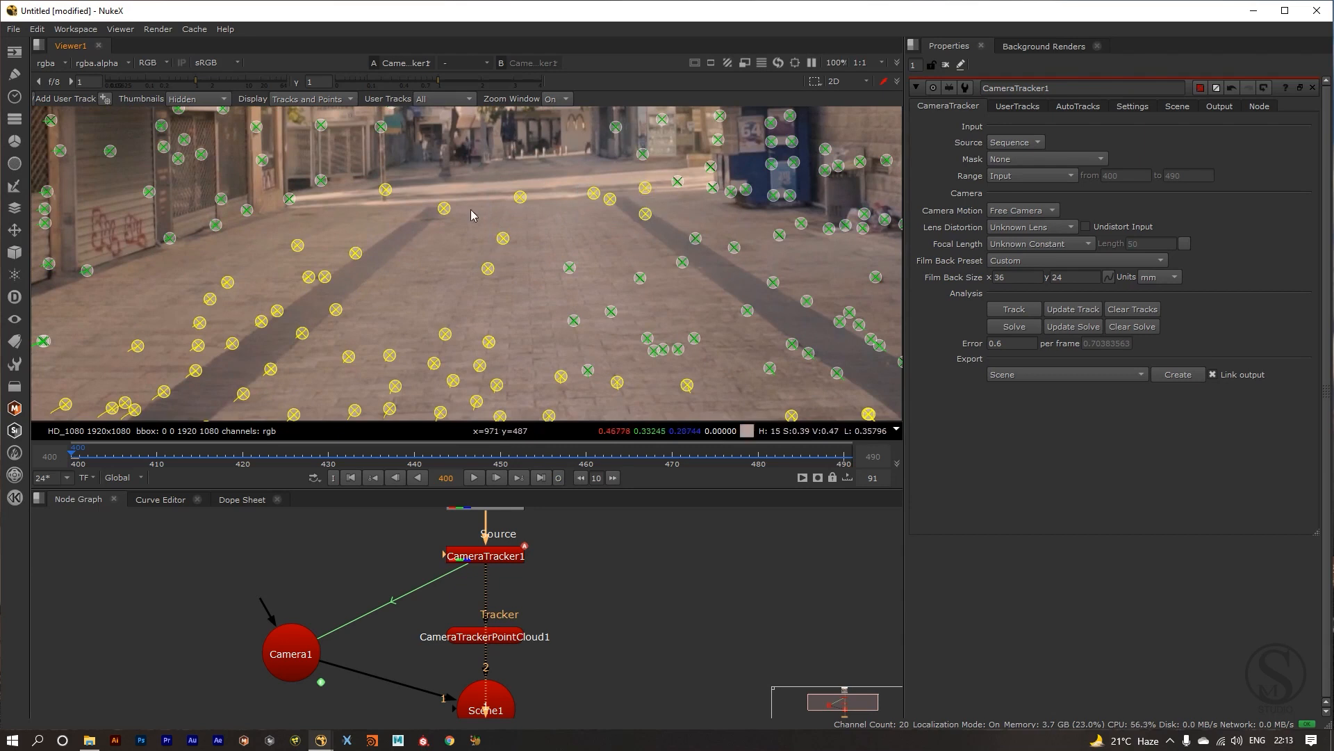
Add the remaining track points in the middle and on the right side of the pavement to the selection.
{"action": "scroll", "coordinate": [518, 327], "scroll_direction": "down", "scroll_amount": 3}
{"action": "left_click_drag", "start_coordinate": [528, 289], "coordinate": [640, 360]}
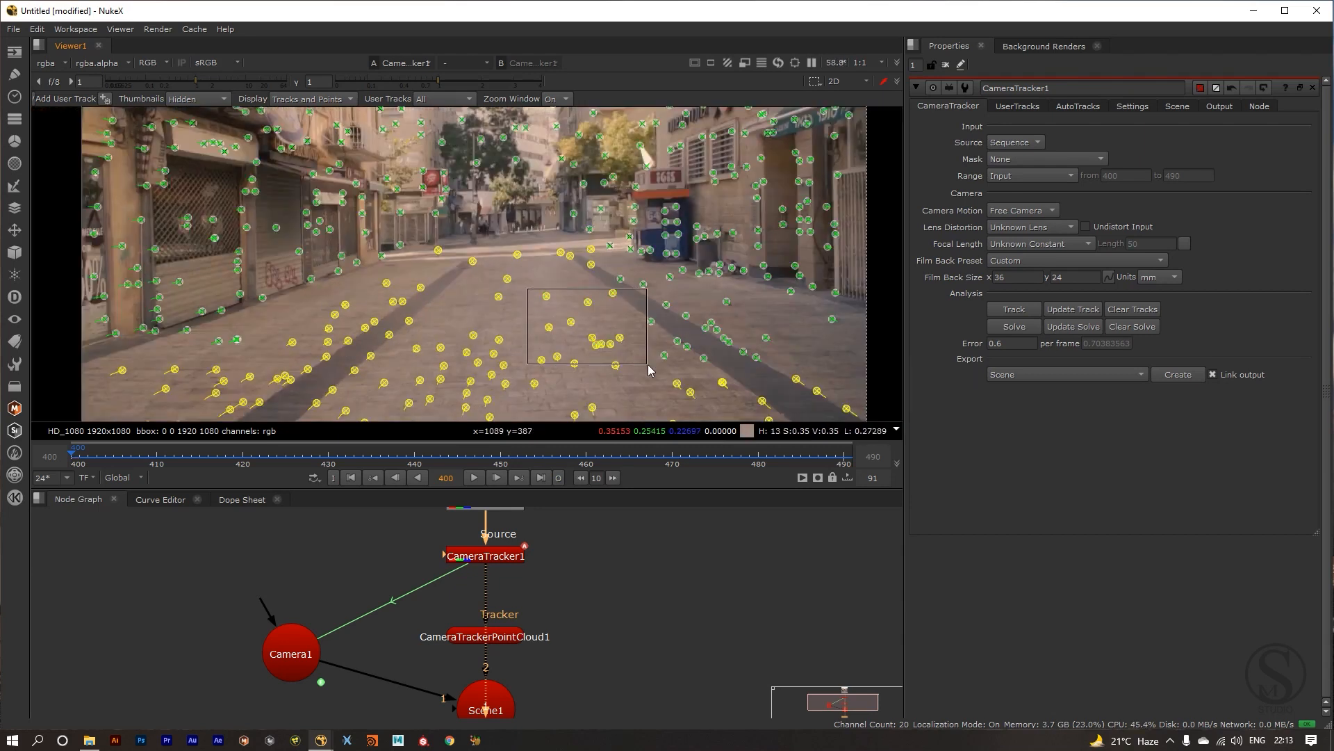
{"action": "left_click_drag", "start_coordinate": [644, 299], "coordinate": [771, 356]}
{"action": "left_click_drag", "start_coordinate": [790, 287], "coordinate": [848, 321]}
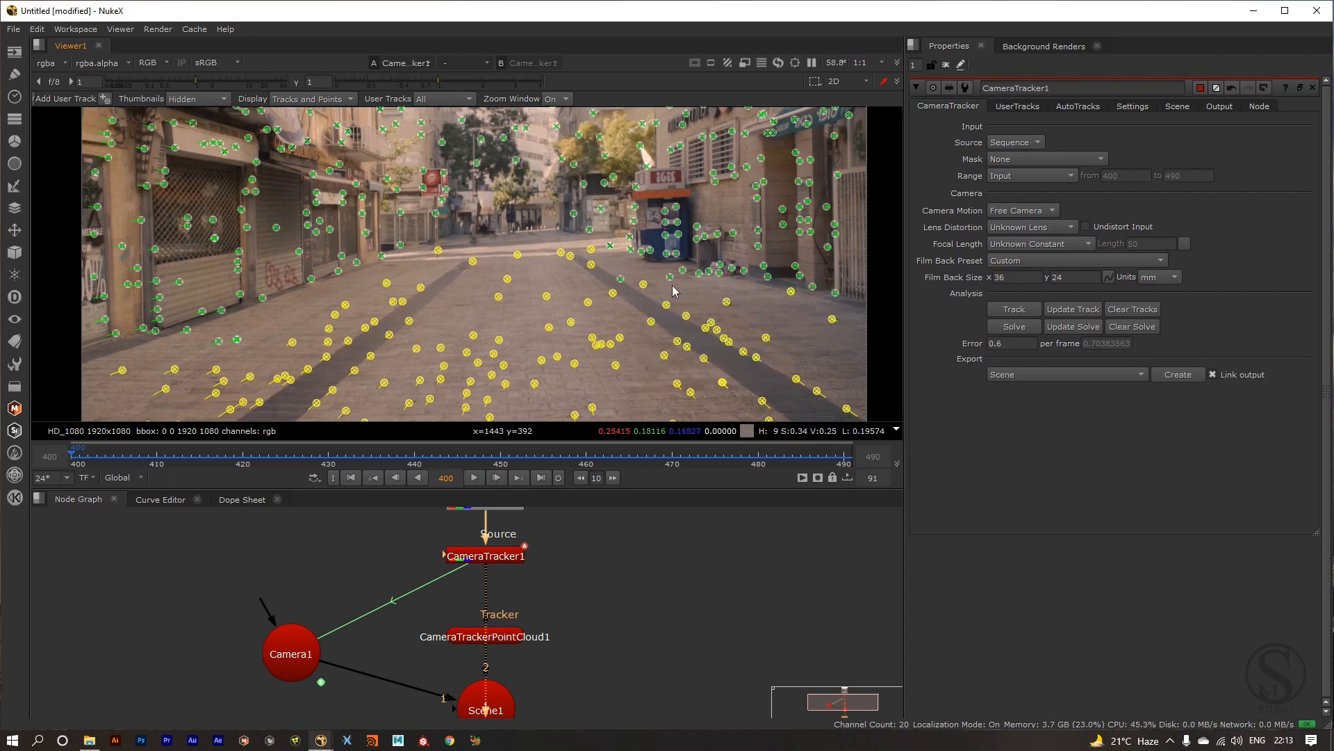
{"action": "scroll", "coordinate": [605, 285], "scroll_direction": "down", "scroll_amount": 2}
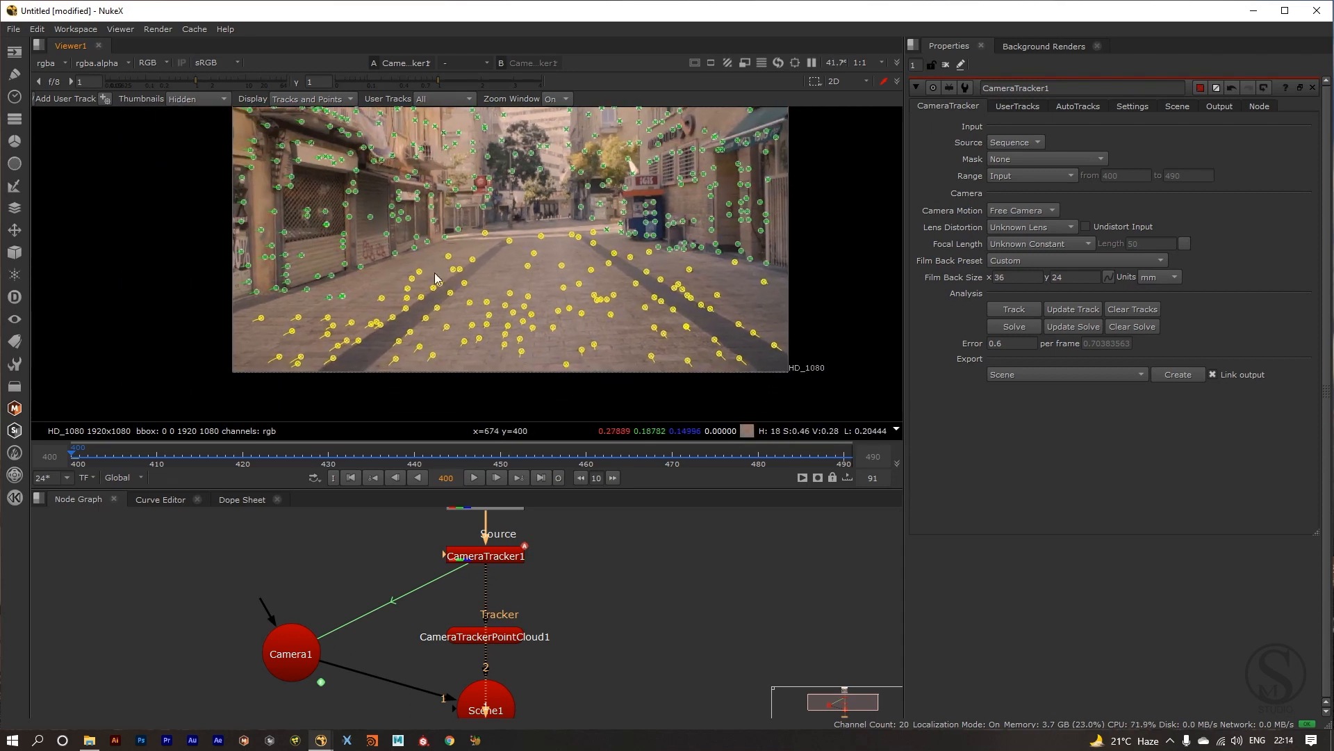
{"action": "left_click_drag", "start_coordinate": [335, 299], "coordinate": [326, 306]}
{"action": "left_click_drag", "start_coordinate": [459, 311], "coordinate": [496, 318]}
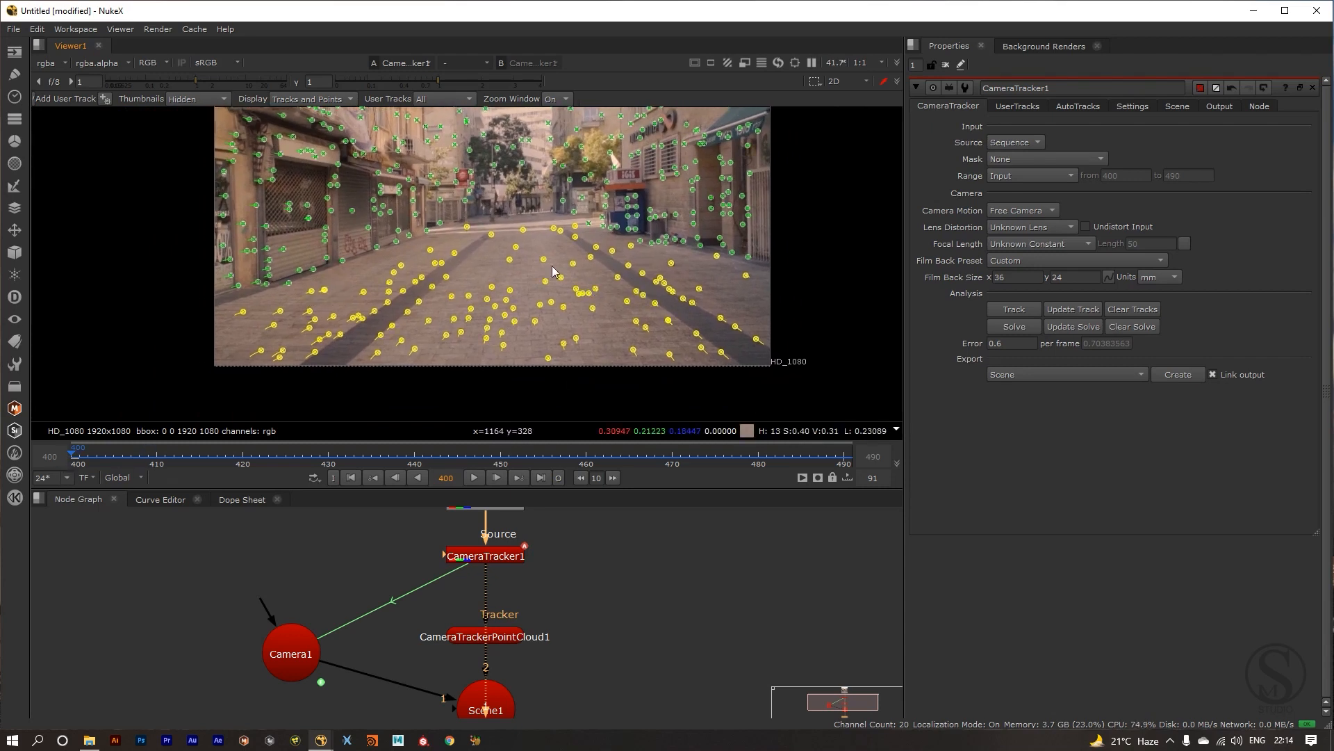
Set CameraTracker1's ground plane to the selected pavement tracks.
{"action": "right_click", "coordinate": [510, 260]}
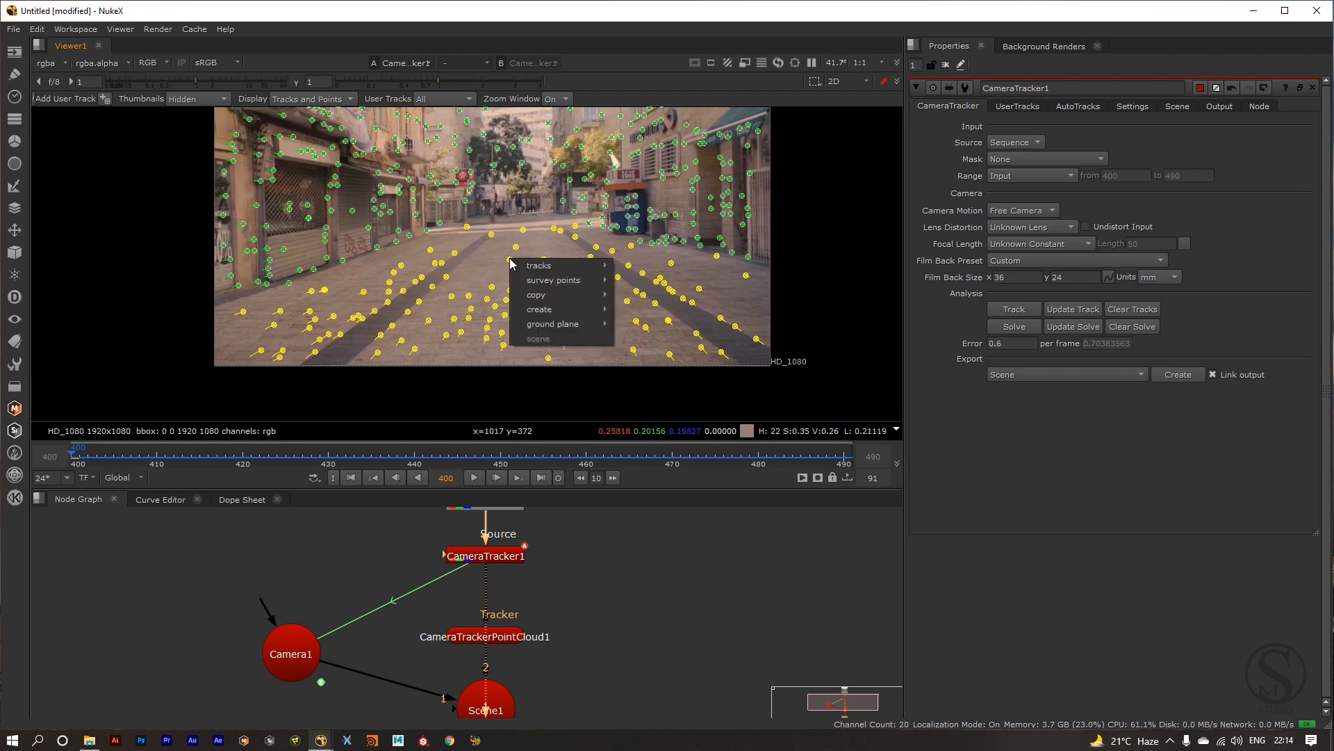
{"action": "mouse_move", "coordinate": [528, 325]}
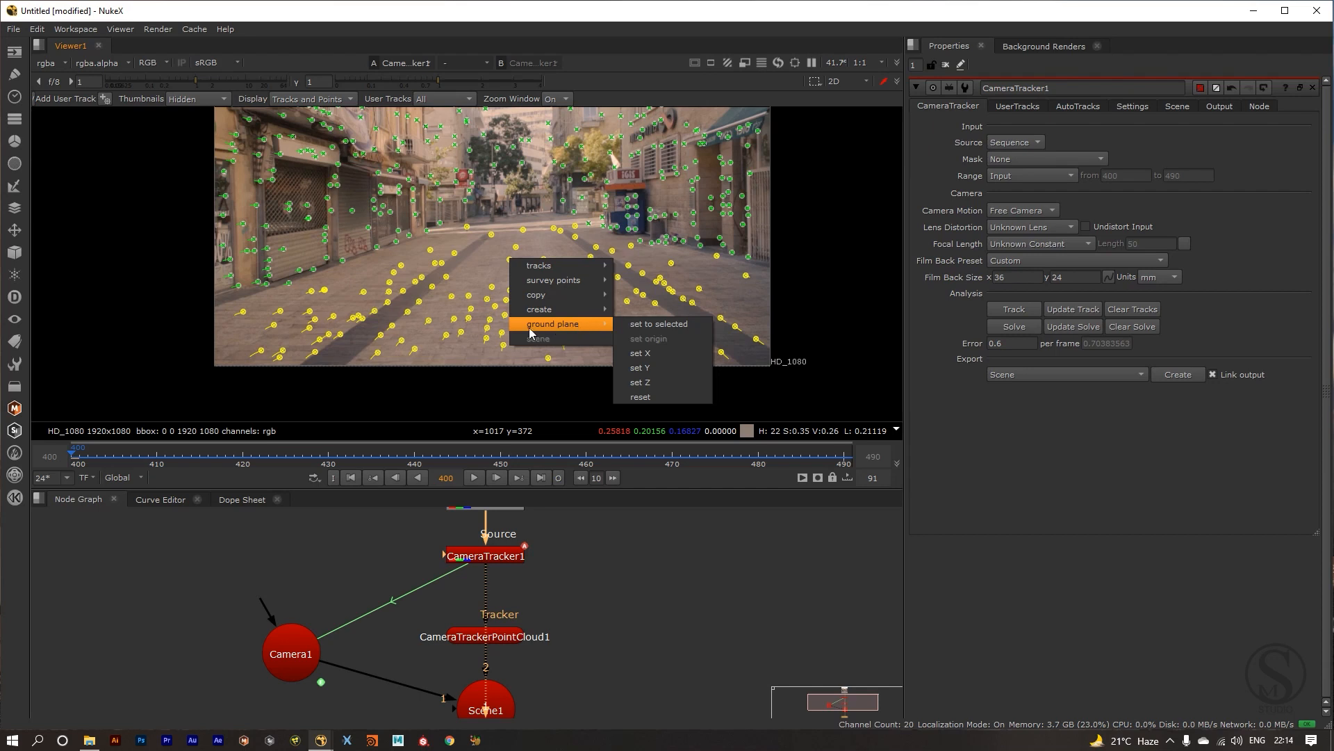
{"action": "left_click", "coordinate": [657, 324]}
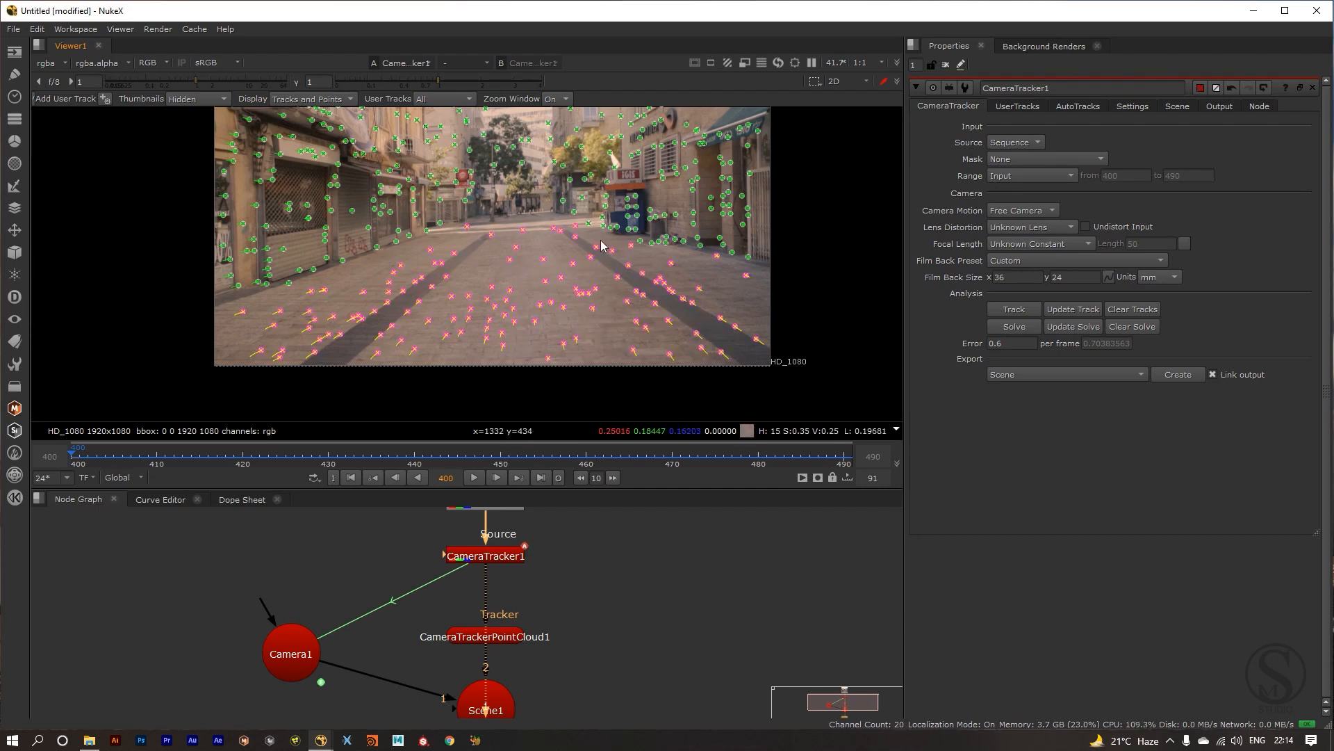
Move Viewer1 clear of Scene1 and orbit the scene in 3D to examine the ground points against the grid.
{"action": "scroll", "coordinate": [573, 560], "scroll_direction": "down", "scroll_amount": 5}
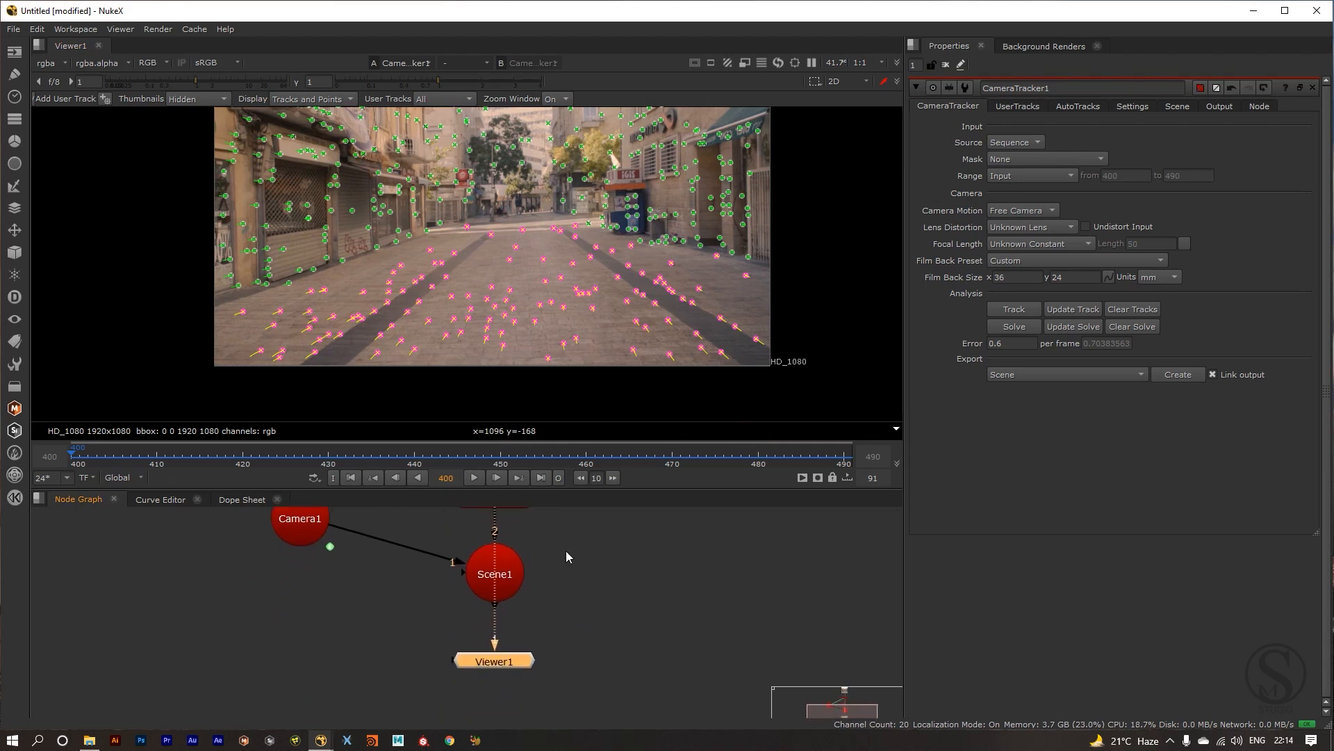
{"action": "left_click_drag", "start_coordinate": [549, 662], "coordinate": [780, 631]}
{"action": "left_click_drag", "start_coordinate": [557, 567], "coordinate": [531, 652]}
{"action": "left_click_drag", "start_coordinate": [510, 536], "coordinate": [475, 682]}
{"action": "left_click_drag", "start_coordinate": [562, 331], "coordinate": [263, 318]}
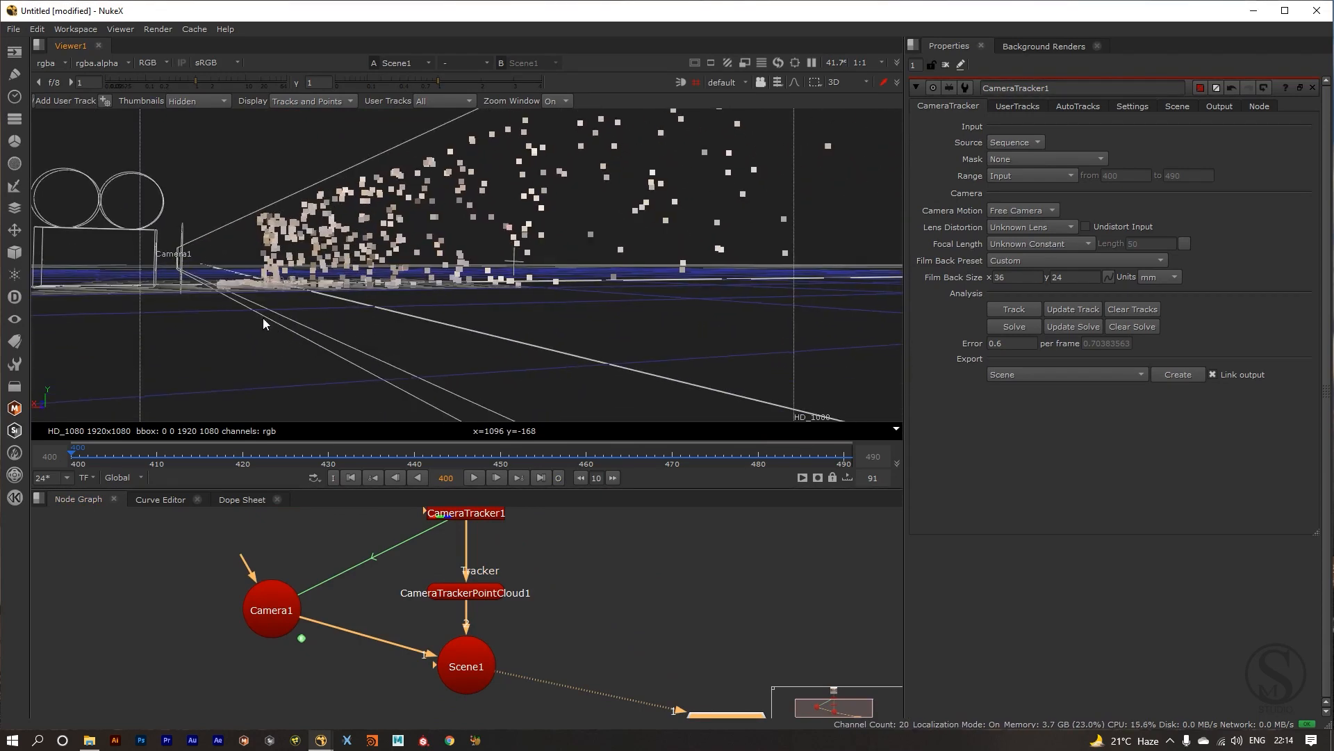
{"action": "left_click_drag", "start_coordinate": [425, 324], "coordinate": [407, 292]}
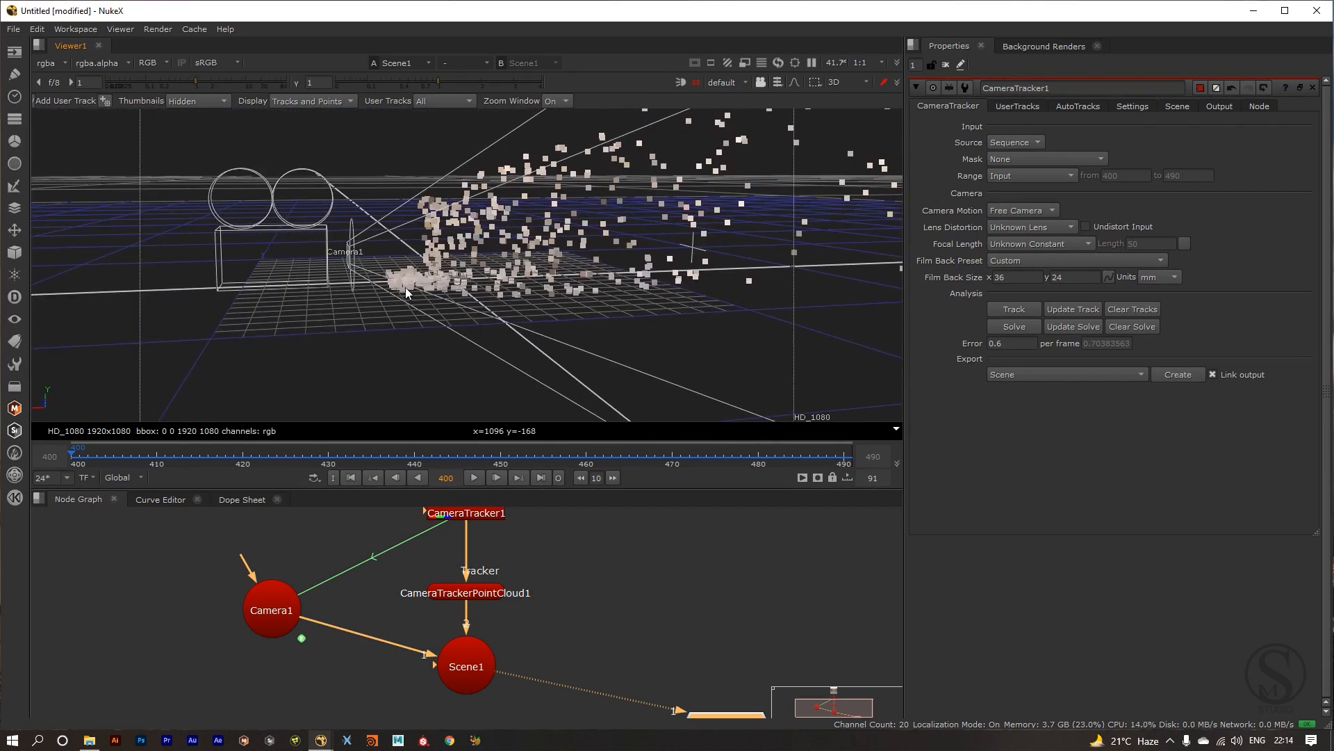
Examine the point cloud's alignment to the grid in the right side, left side, top and bottom views.
{"action": "left_click", "coordinate": [862, 83]}
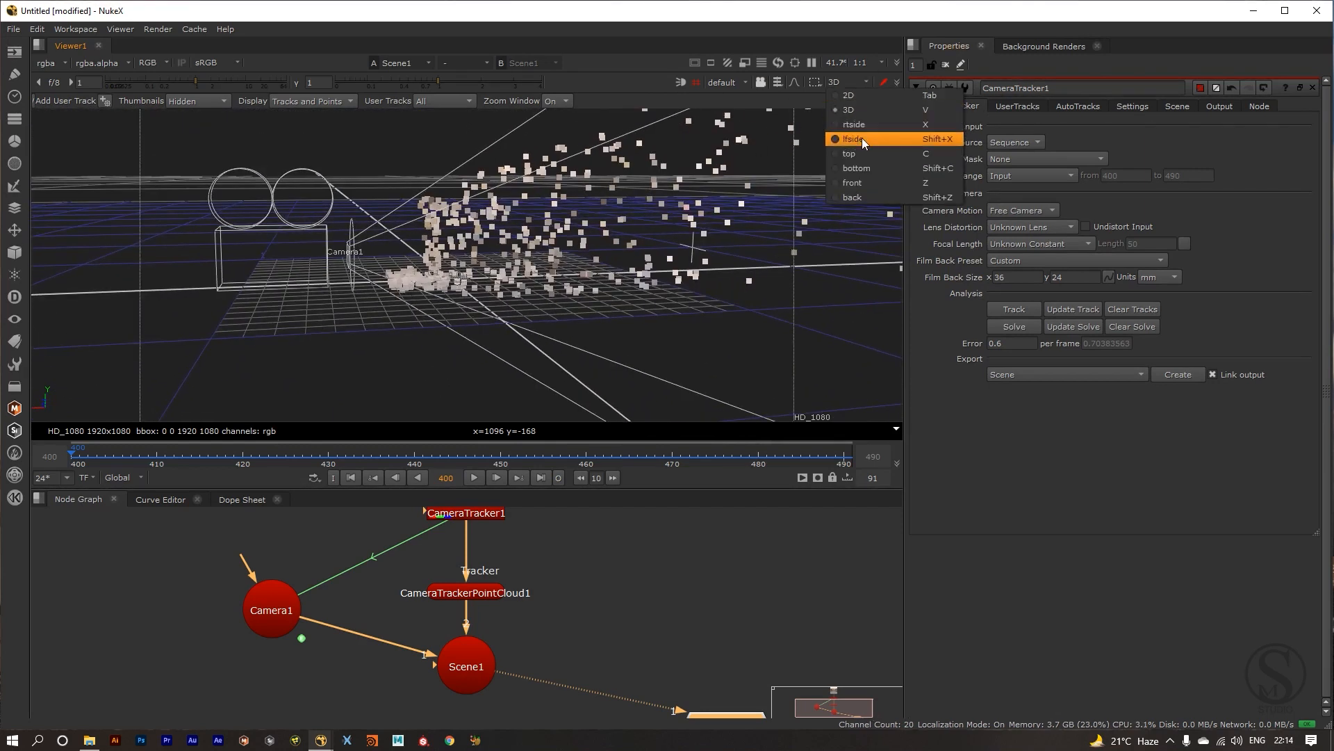
{"action": "left_click", "coordinate": [844, 124]}
{"action": "left_click", "coordinate": [852, 83]}
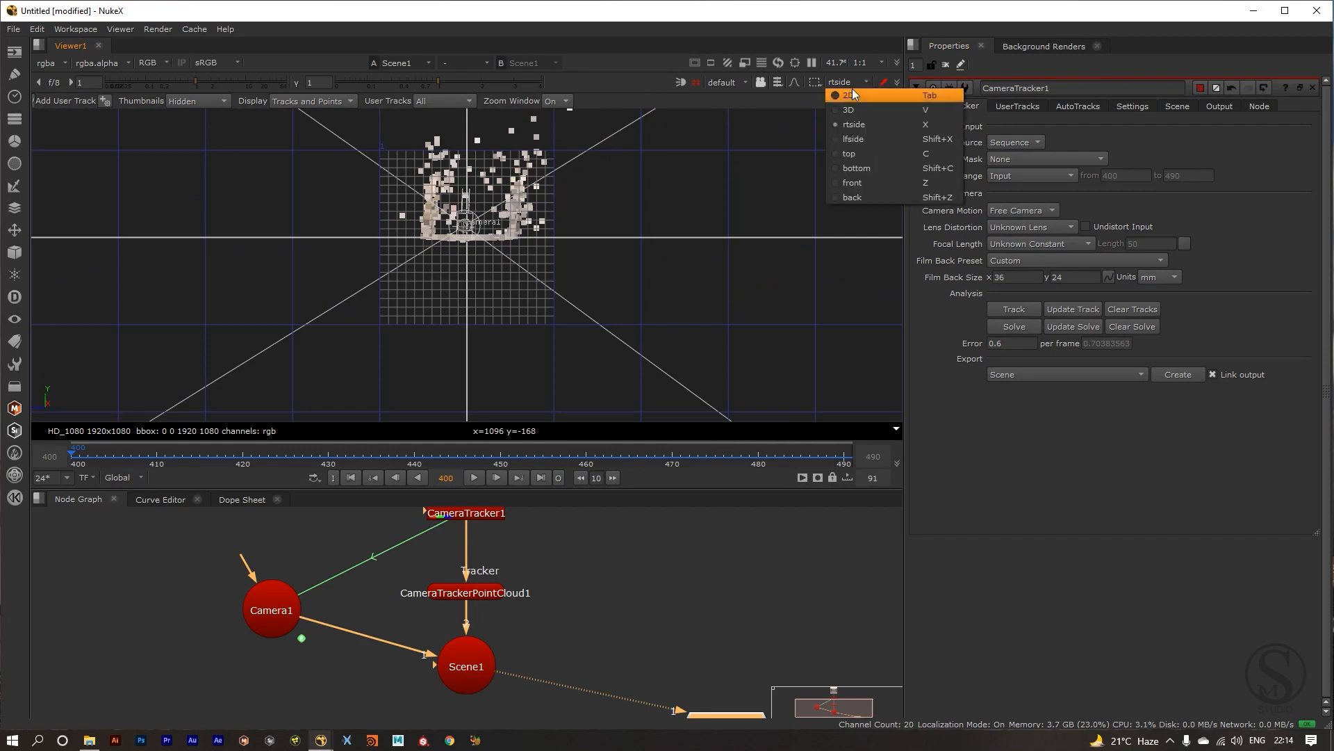
{"action": "left_click", "coordinate": [866, 142]}
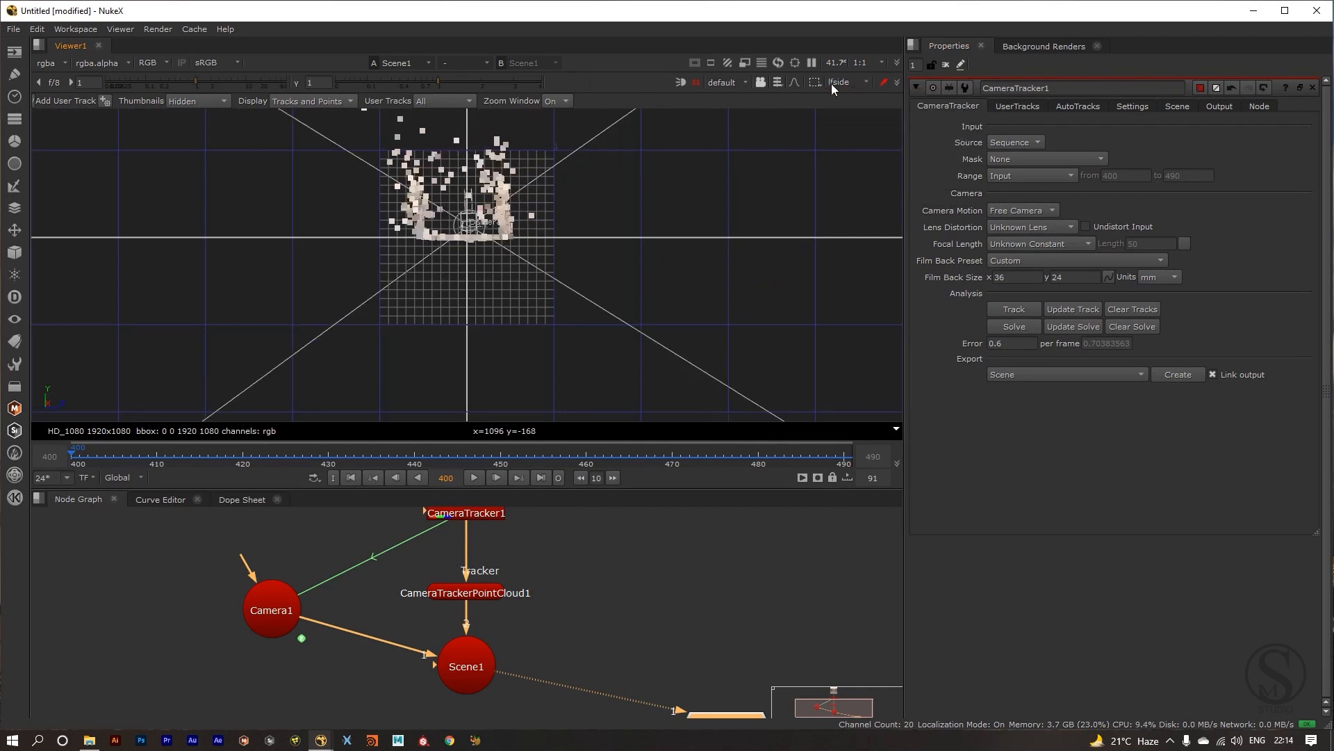
{"action": "left_click", "coordinate": [831, 83]}
{"action": "left_click", "coordinate": [857, 153]}
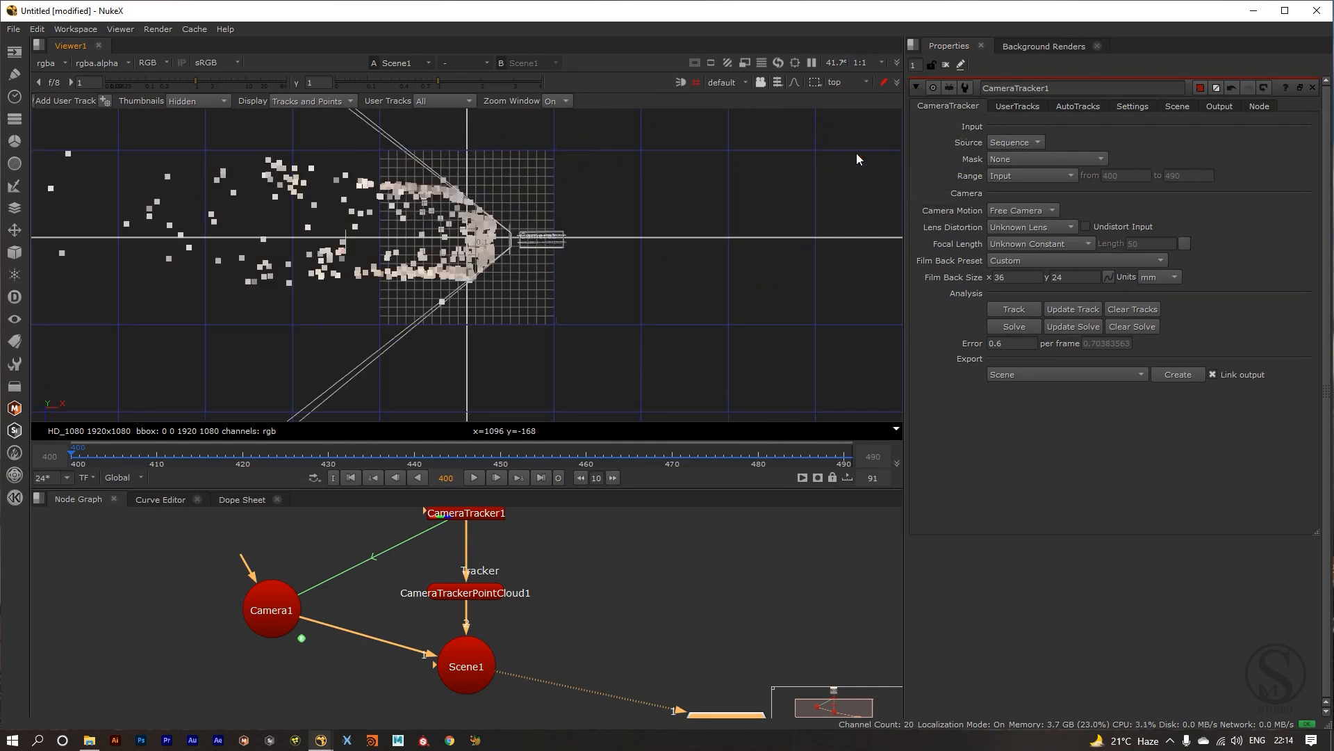
{"action": "left_click", "coordinate": [831, 85]}
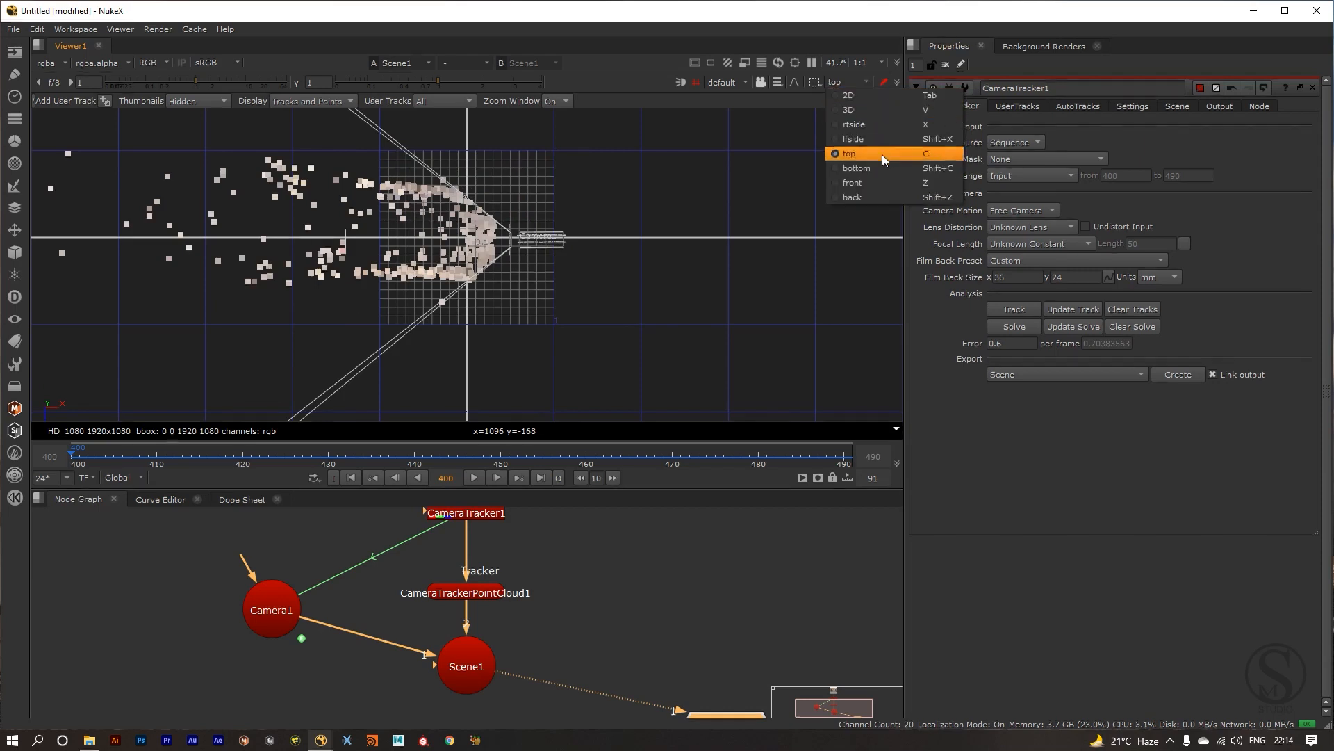
{"action": "left_click", "coordinate": [862, 165]}
{"action": "left_click", "coordinate": [840, 83]}
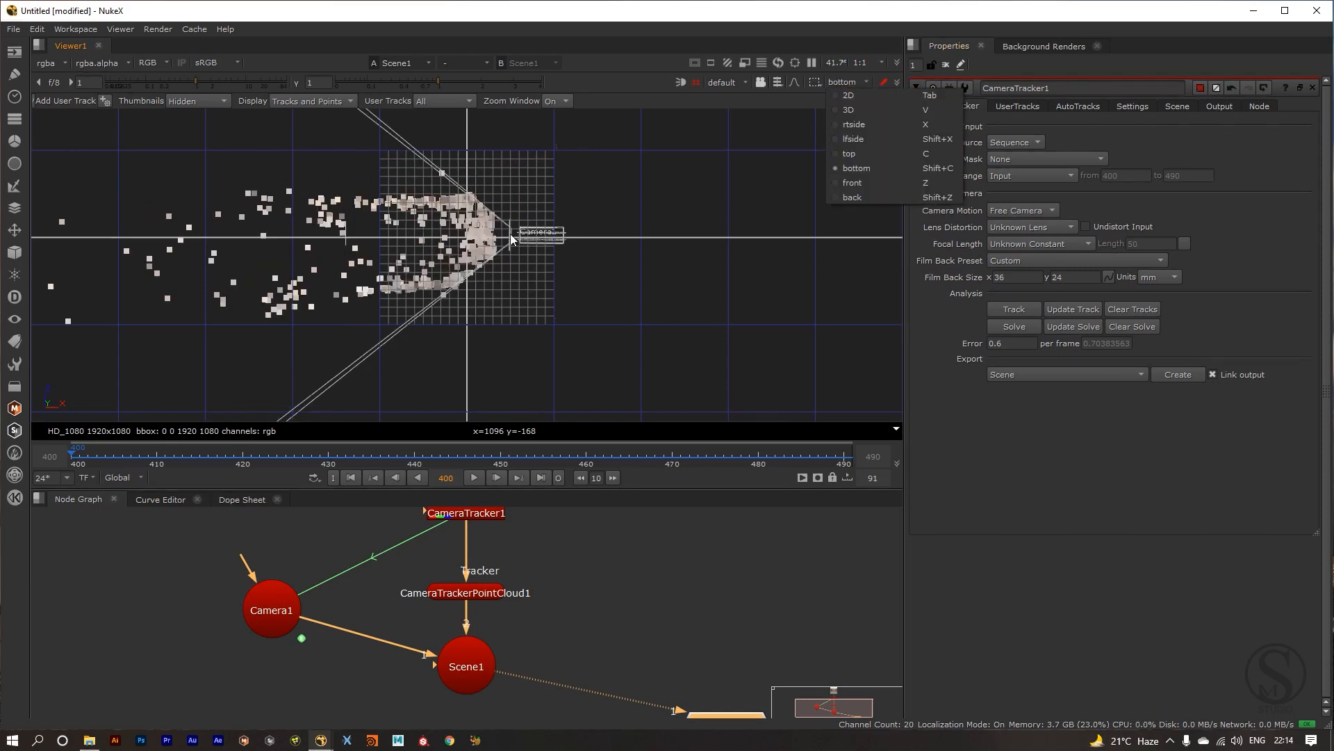
{"action": "left_click", "coordinate": [867, 124]}
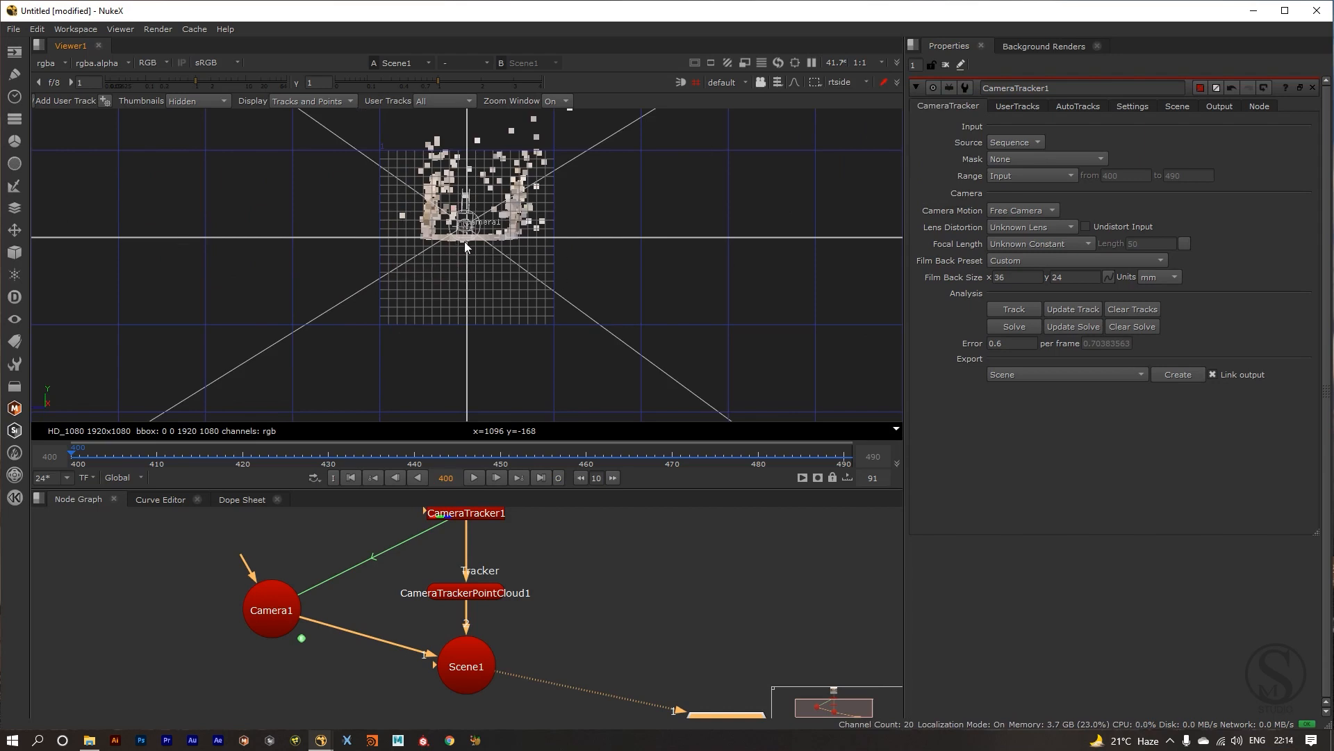
{"action": "scroll", "coordinate": [465, 241], "scroll_direction": "up", "scroll_amount": 3}
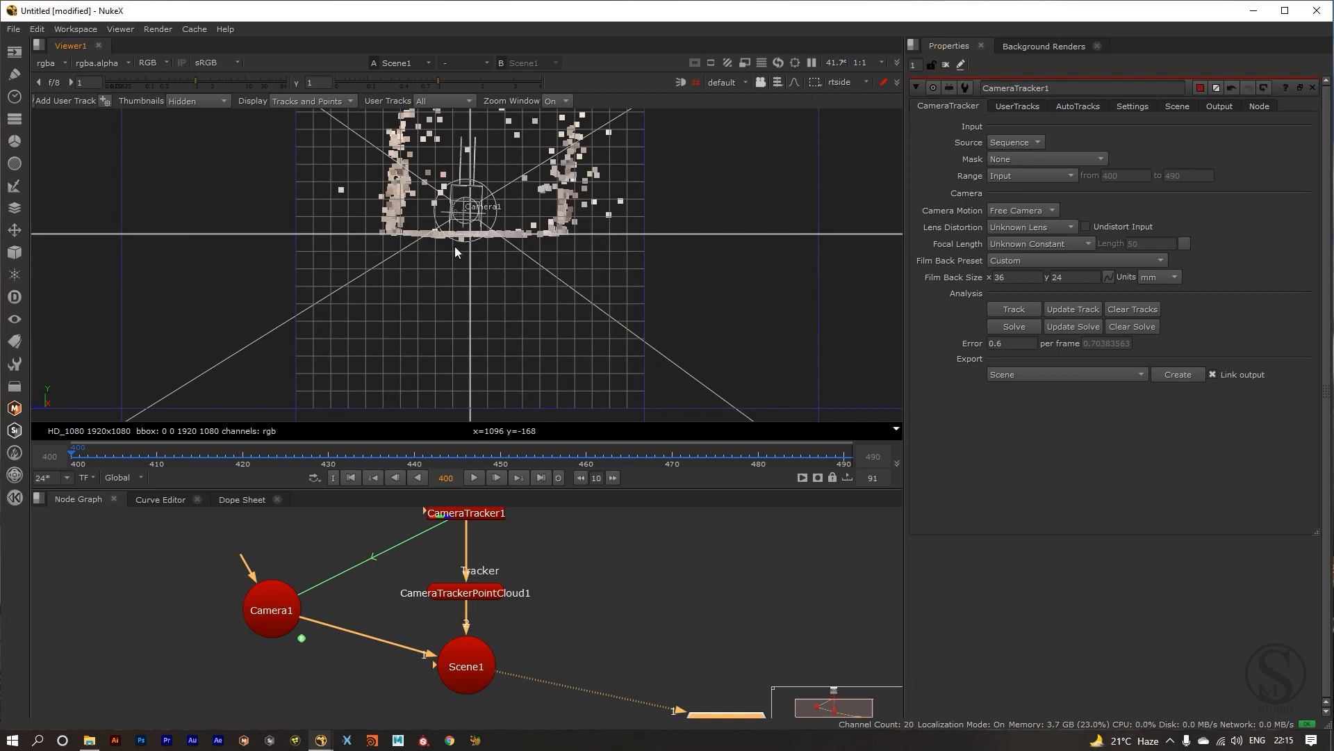
Return the viewer to the 3D perspective and orbit slightly above the grid to inspect the ground points.
{"action": "left_click", "coordinate": [849, 83]}
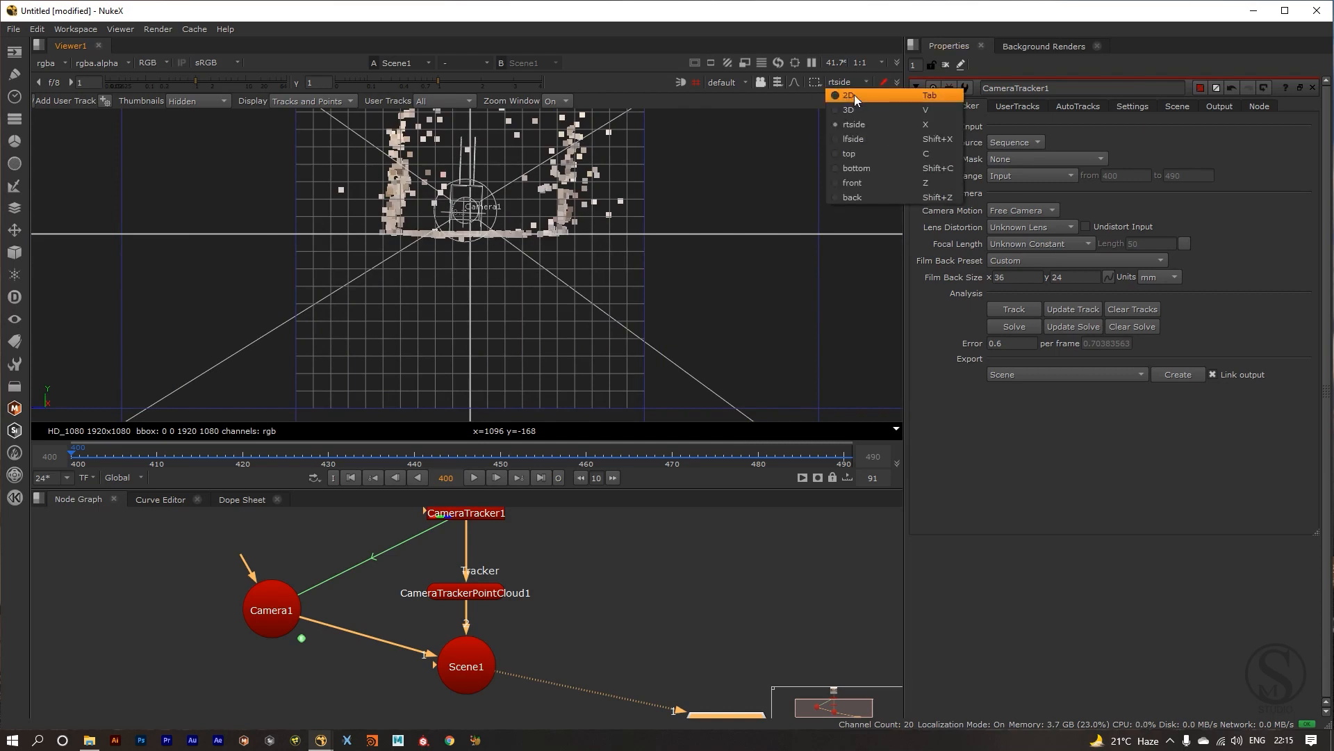
{"action": "left_click", "coordinate": [854, 95]}
{"action": "left_click", "coordinate": [861, 82]}
{"action": "left_click", "coordinate": [857, 106]}
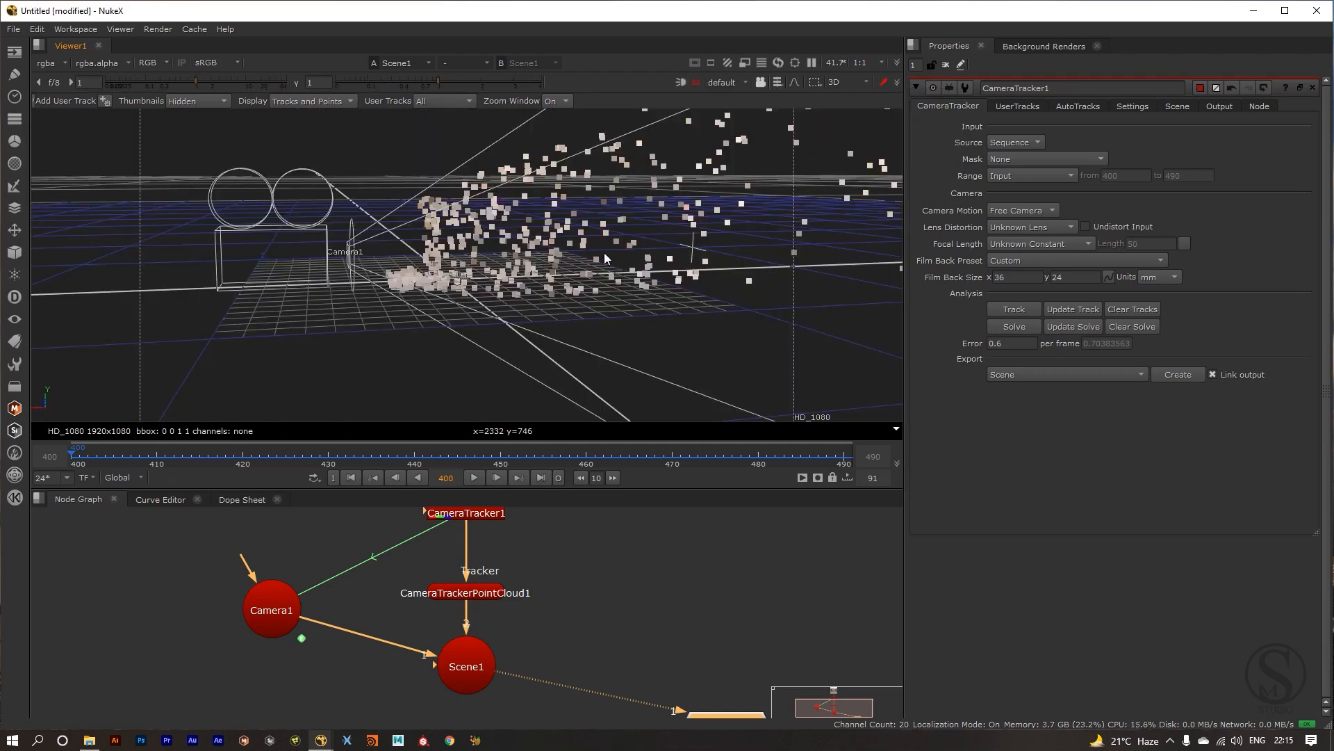
{"action": "left_click_drag", "start_coordinate": [211, 336], "coordinate": [306, 277]}
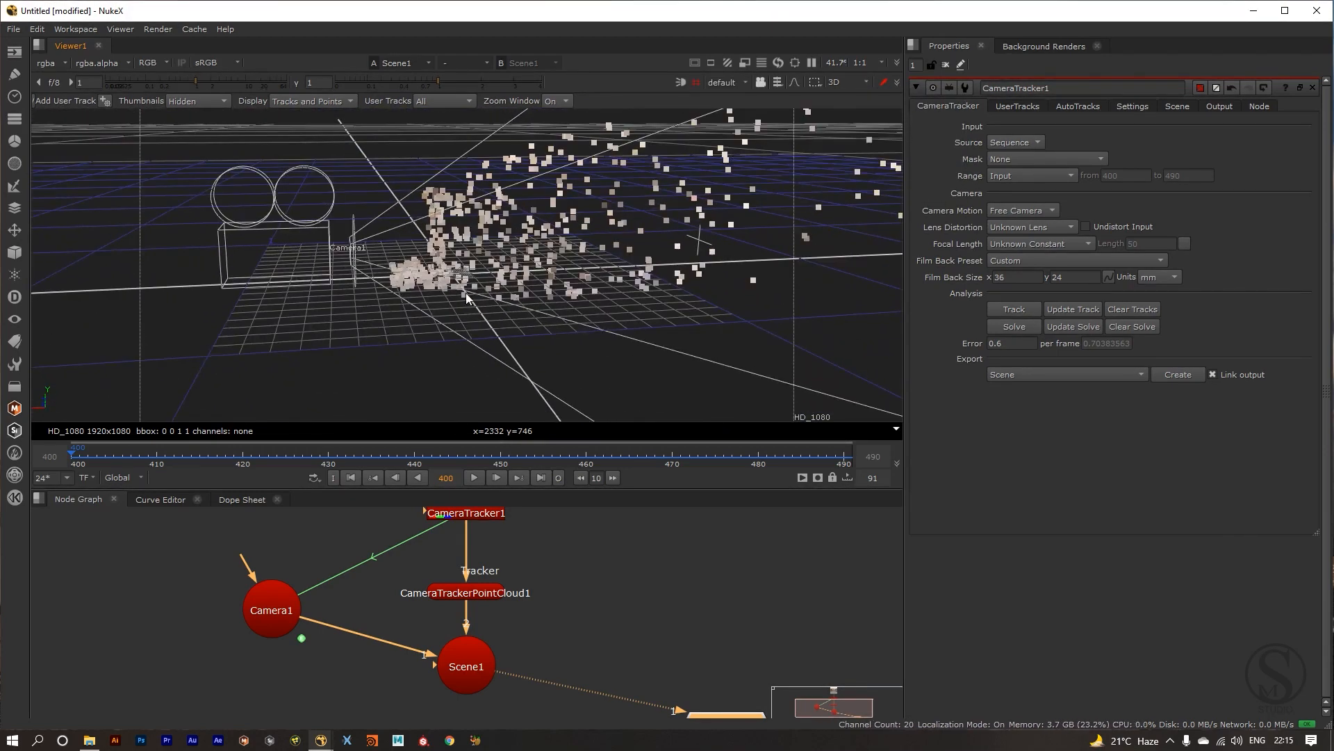
Place Viewer1 to the lower left of Scene1 and switch the viewer to 2D.
{"action": "left_click_drag", "start_coordinate": [453, 607], "coordinate": [434, 569]}
{"action": "left_click_drag", "start_coordinate": [520, 629], "coordinate": [496, 608]}
{"action": "left_click_drag", "start_coordinate": [673, 658], "coordinate": [210, 652]}
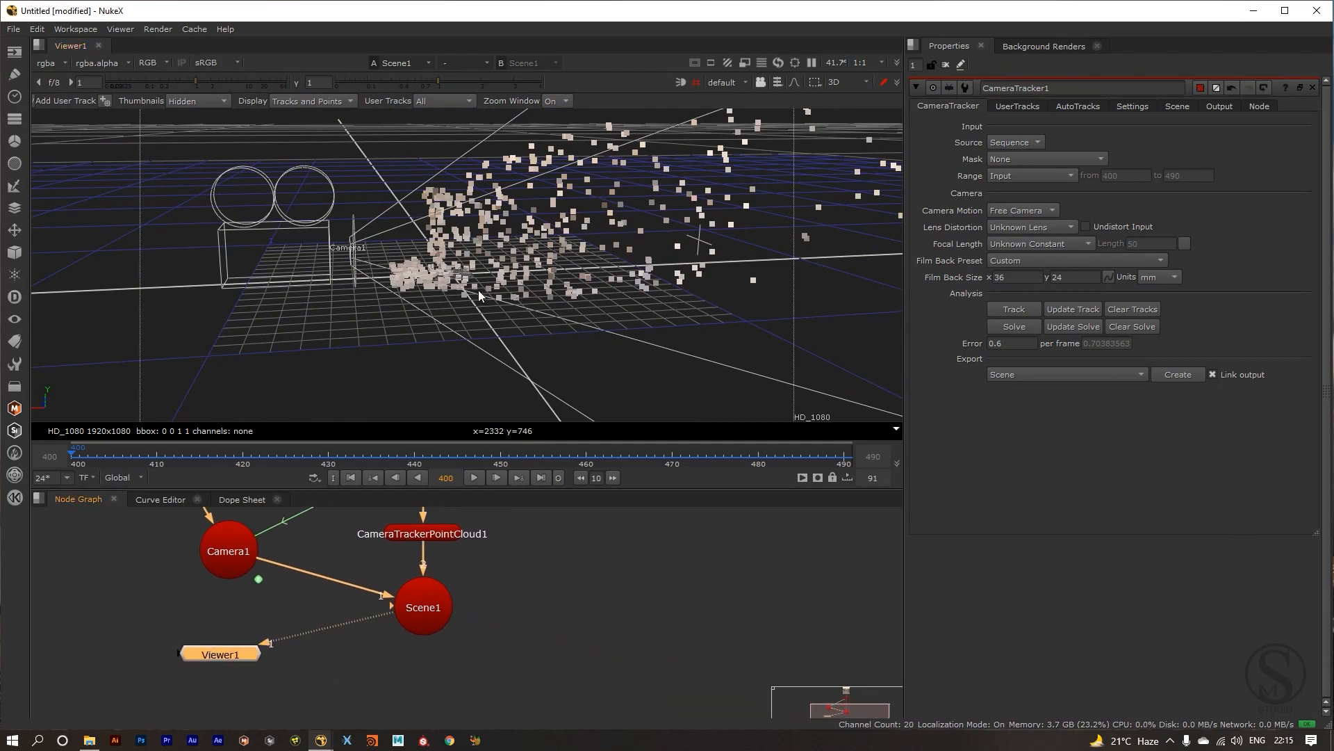
{"action": "key", "text": "Tab"}
{"action": "scroll", "coordinate": [585, 317], "scroll_direction": "down", "scroll_amount": 3}
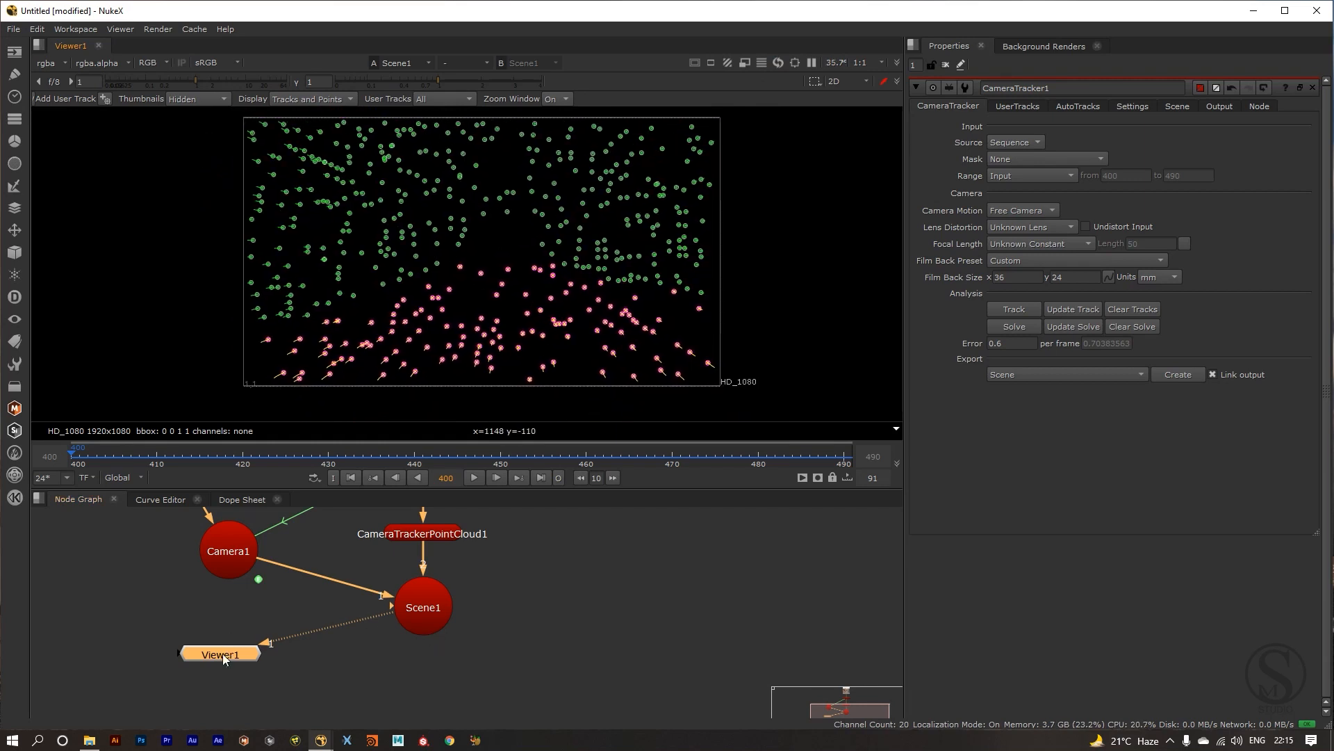
Add an unconnected ScanlineRender node below Scene1 and maximize the node graph.
{"action": "left_click_drag", "start_coordinate": [511, 628], "coordinate": [474, 615]}
{"action": "left_click", "coordinate": [487, 619]}
{"action": "key", "text": "Tab"}
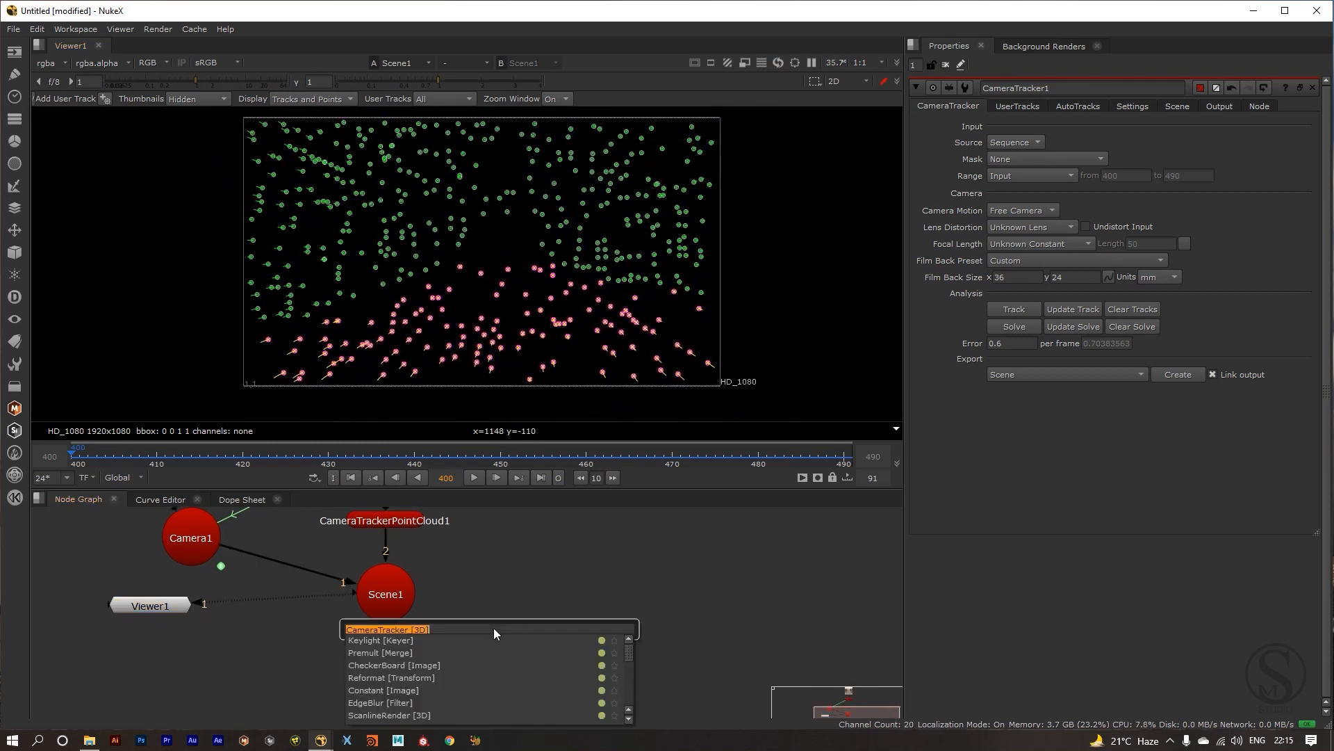
{"action": "type", "text": "sca"}
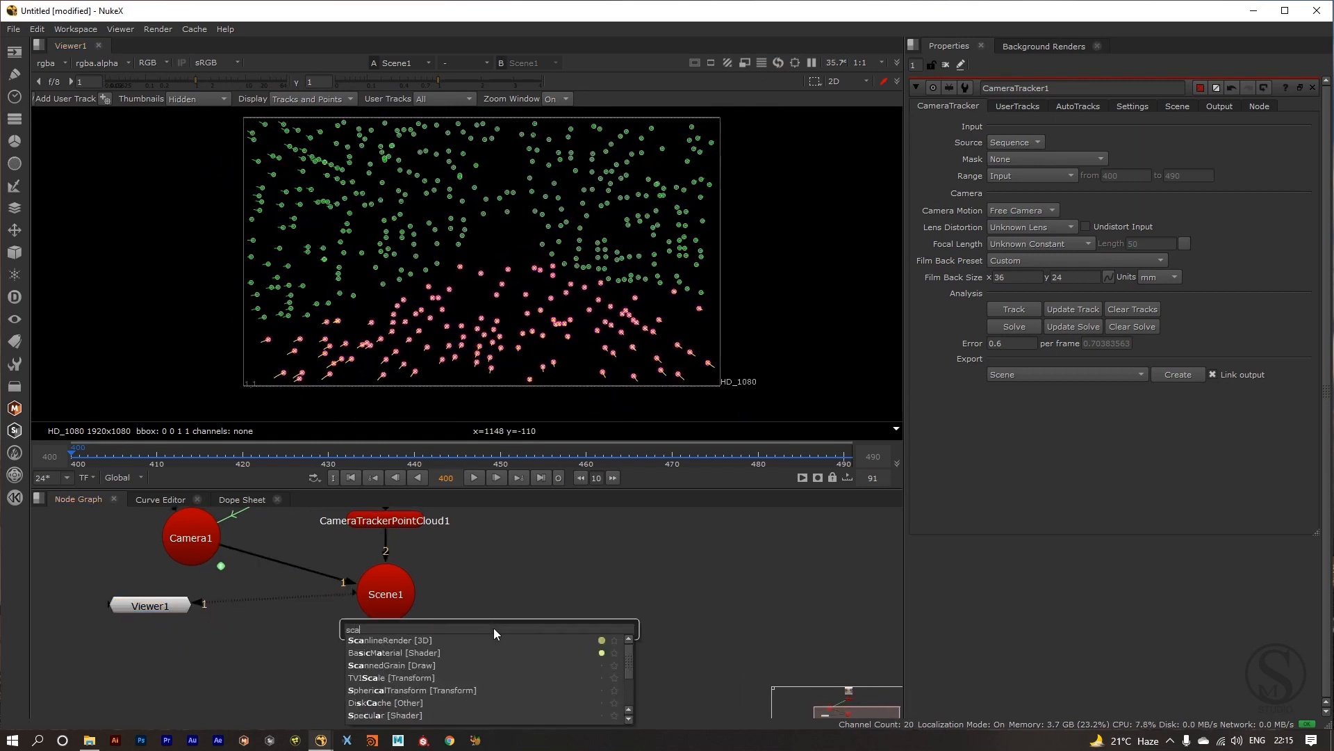
{"action": "left_click", "coordinate": [414, 640]}
{"action": "key", "text": "space"}
Pull out ScanlineRender1's cam and bg inputs to inspect them, and move Viewer1 to the right of Scene1.
{"action": "left_click_drag", "start_coordinate": [484, 657], "coordinate": [276, 580]}
{"action": "scroll", "coordinate": [591, 508], "scroll_direction": "up", "scroll_amount": 2}
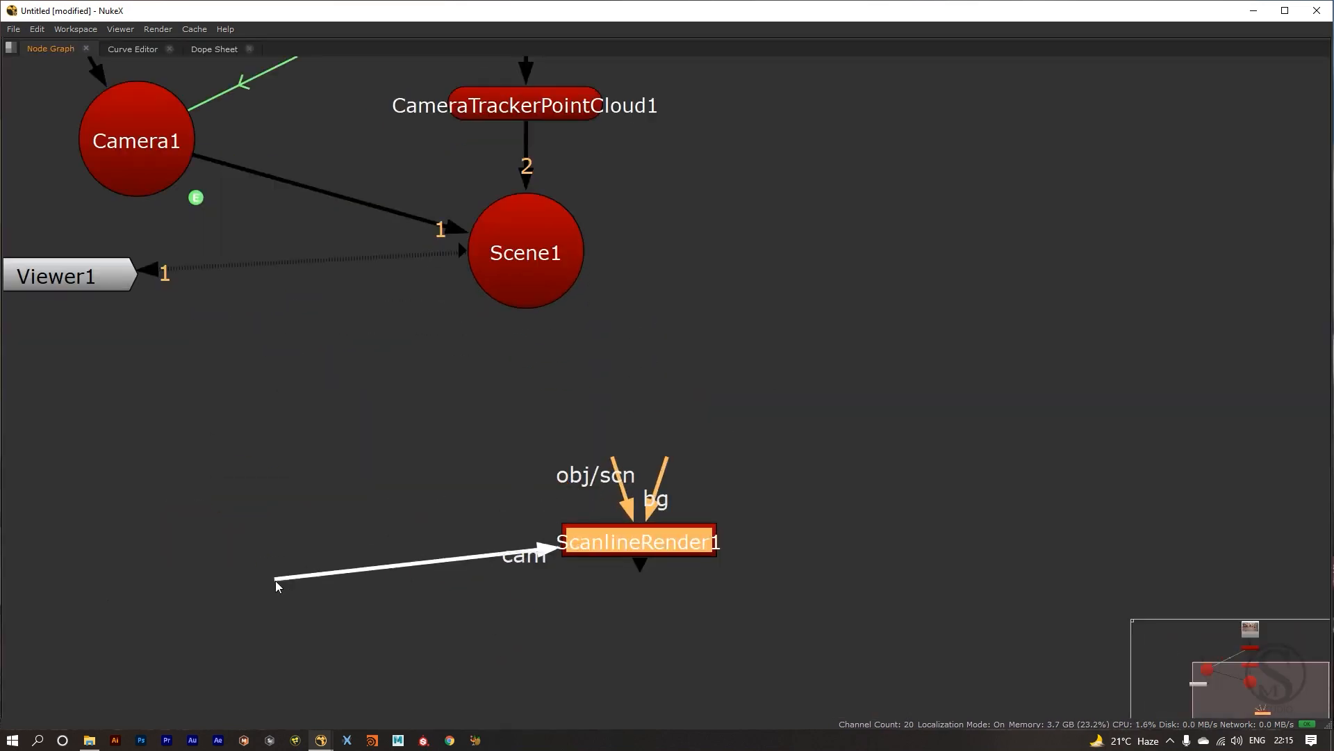
{"action": "left_click_drag", "start_coordinate": [667, 467], "coordinate": [996, 452]}
{"action": "scroll", "coordinate": [556, 441], "scroll_direction": "down", "scroll_amount": 2}
{"action": "left_click_drag", "start_coordinate": [307, 318], "coordinate": [1015, 306]}
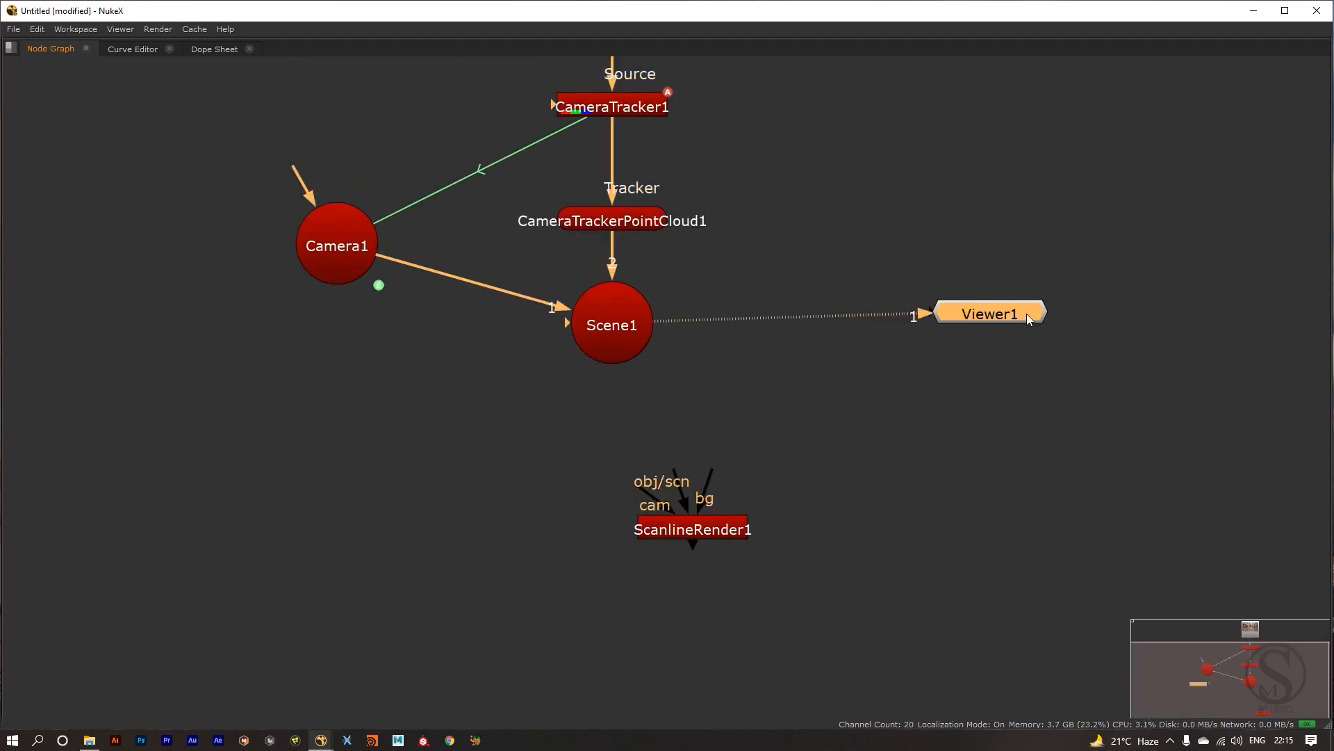
Connect ScanlineRender1's cam input to Camera1 through a corner dot and its obj/scn input to Scene1, and place Viewer1 between them.
{"action": "left_click_drag", "start_coordinate": [678, 531], "coordinate": [337, 261]}
{"action": "left_click_drag", "start_coordinate": [488, 387], "coordinate": [332, 526]}
{"action": "left_click", "coordinate": [654, 520]}
{"action": "left_click_drag", "start_coordinate": [654, 520], "coordinate": [631, 338]}
{"action": "left_click_drag", "start_coordinate": [1008, 333], "coordinate": [299, 473]}
{"action": "left_click_drag", "start_coordinate": [487, 189], "coordinate": [474, 252]}
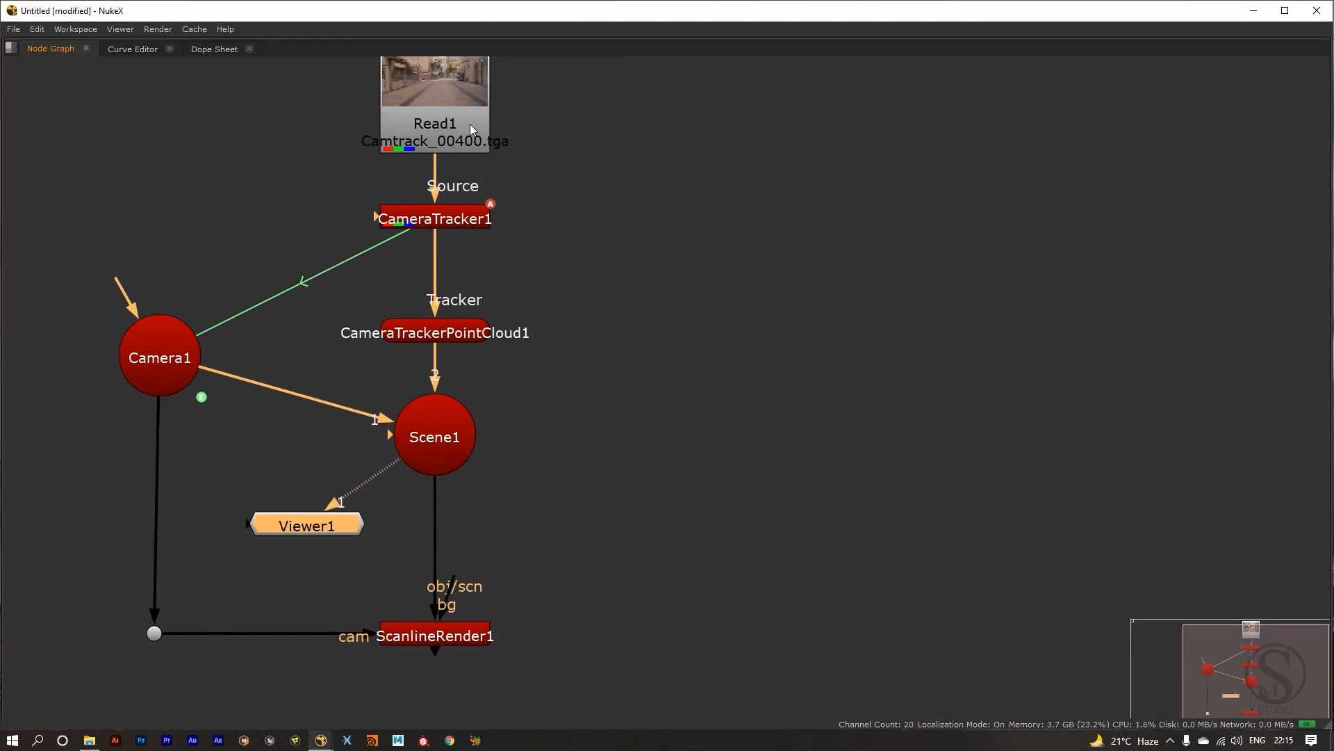
Connect ScanlineRender1's bg input to CameraTracker1.
{"action": "left_click_drag", "start_coordinate": [309, 196], "coordinate": [729, 263]}
{"action": "left_click", "coordinate": [435, 144]}
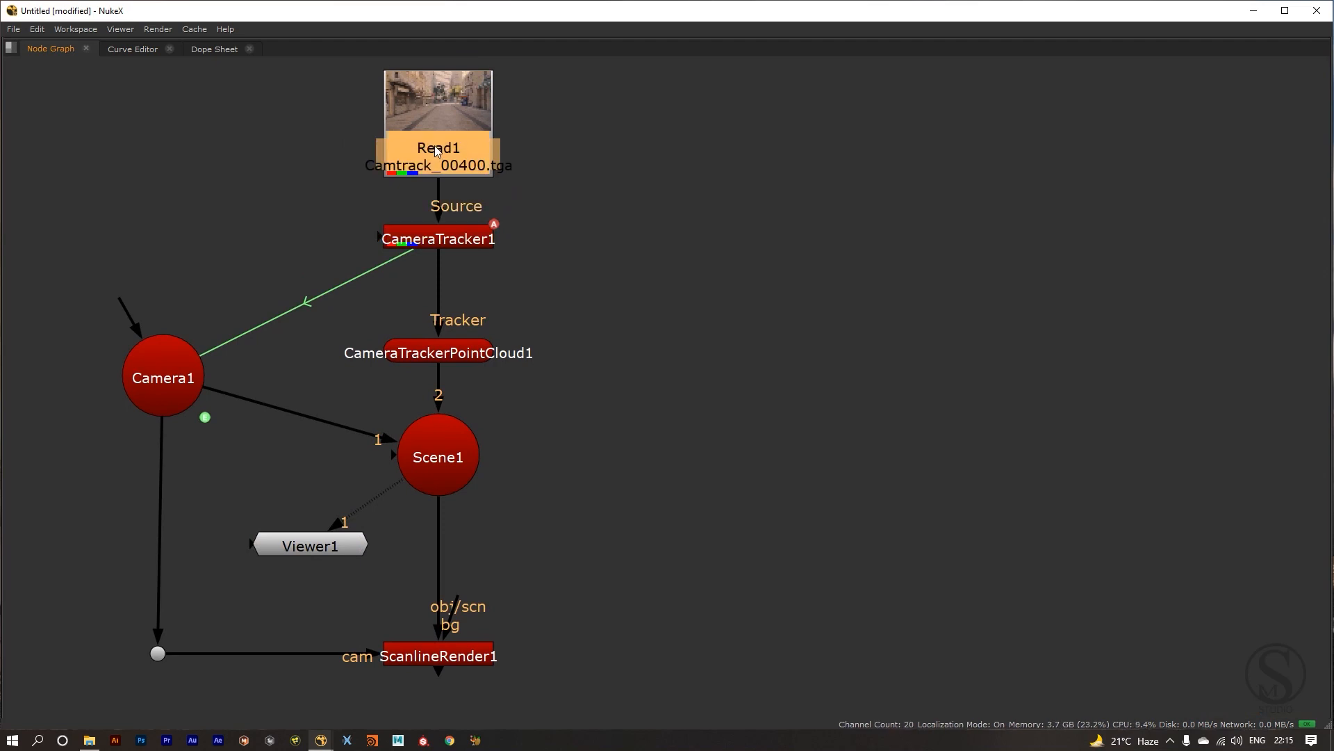
{"action": "scroll", "coordinate": [582, 398], "scroll_direction": "down", "scroll_amount": 5}
{"action": "left_click_drag", "start_coordinate": [619, 478], "coordinate": [500, 125]}
Route the bg connection around the right of the tree with two corner dots and align ScanlineRender1 below Scene1.
{"action": "left_click", "coordinate": [474, 541]}
{"action": "left_click_drag", "start_coordinate": [474, 541], "coordinate": [526, 549]}
{"action": "left_click_drag", "start_coordinate": [647, 391], "coordinate": [692, 541]}
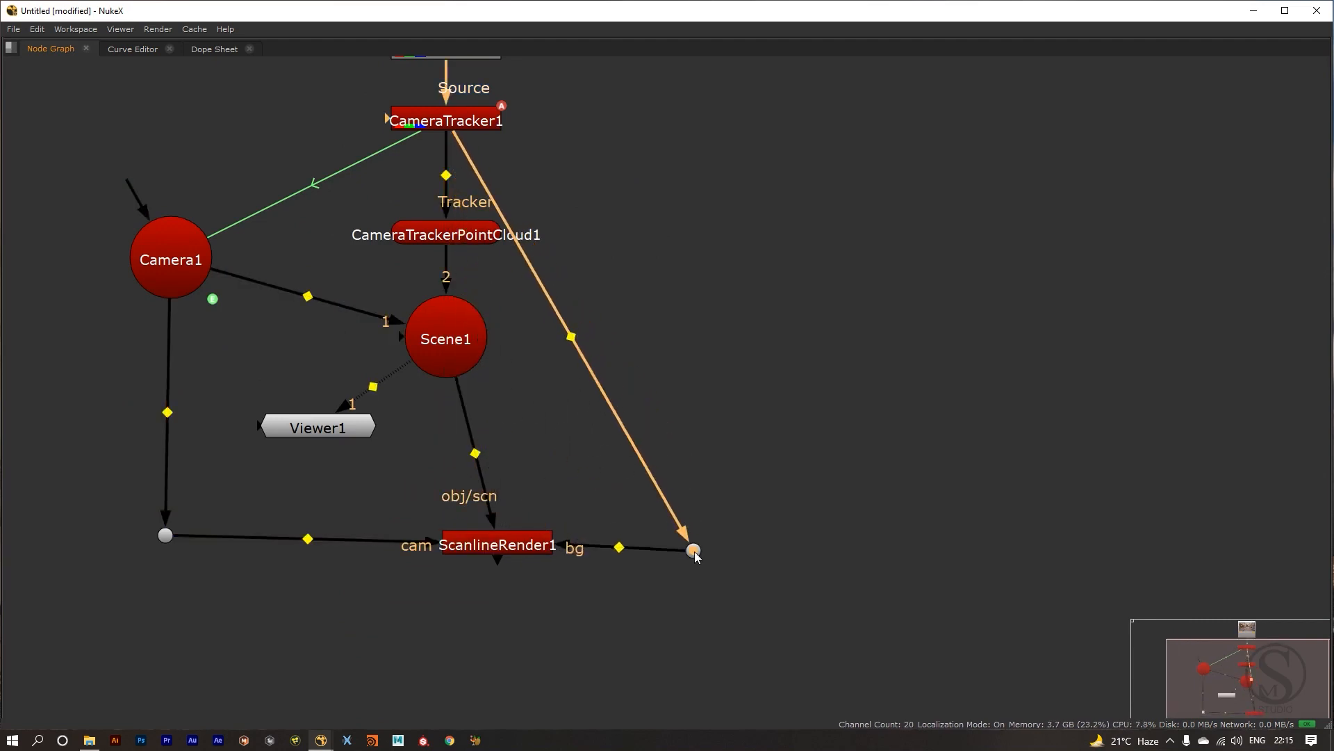
{"action": "left_click_drag", "start_coordinate": [479, 540], "coordinate": [422, 530]}
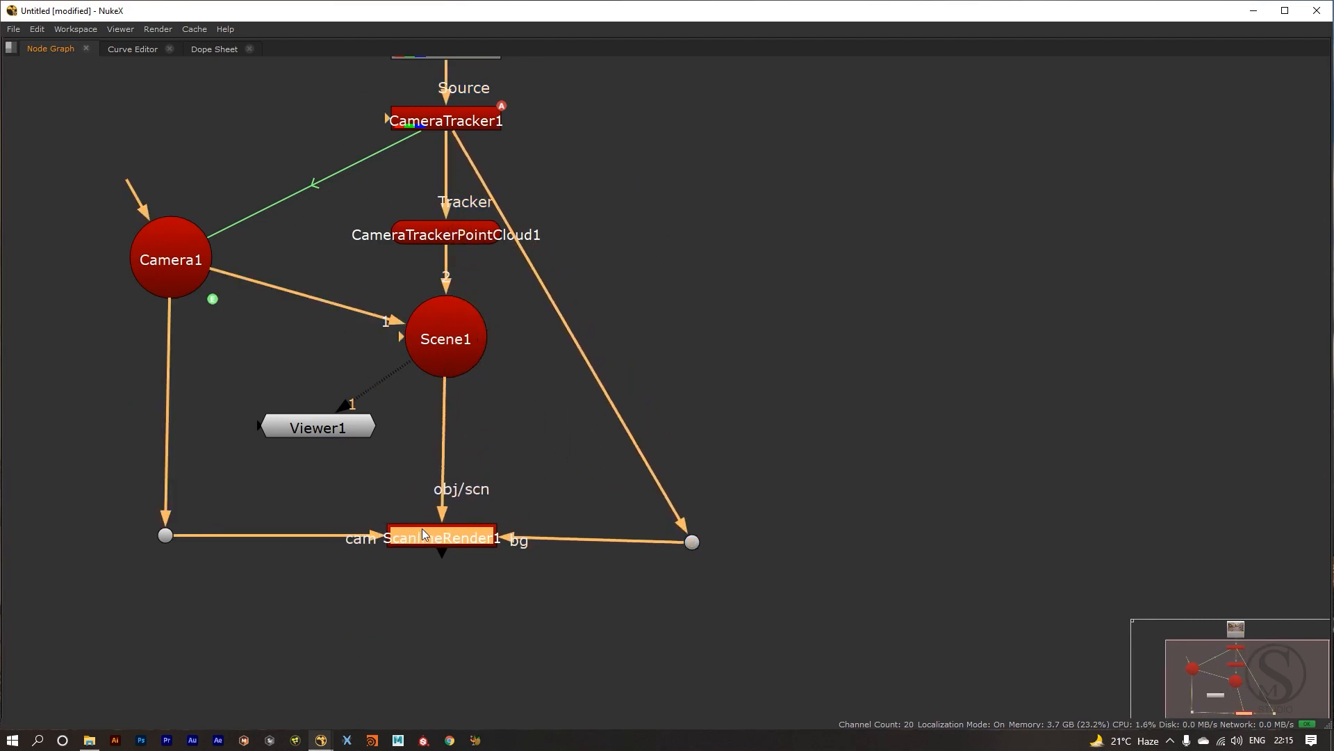
{"action": "left_click_drag", "start_coordinate": [547, 414], "coordinate": [501, 509]}
{"action": "left_click_drag", "start_coordinate": [534, 429], "coordinate": [647, 219]}
{"action": "scroll", "coordinate": [533, 440], "scroll_direction": "down", "scroll_amount": 5}
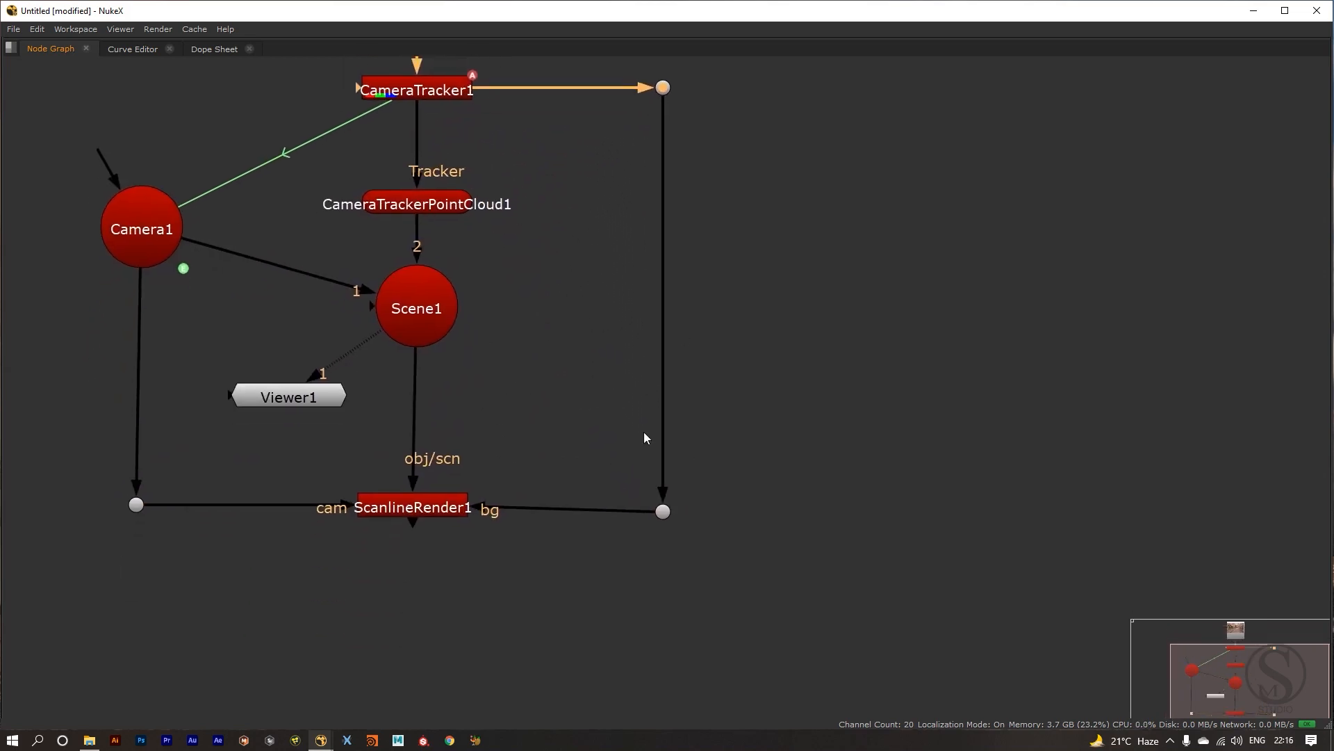
Level the lower bg dot with ScanlineRender1, and move Viewer1 beneath ScanlineRender1 to view its render.
{"action": "left_click", "coordinate": [677, 458]}
{"action": "left_click_drag", "start_coordinate": [678, 460], "coordinate": [679, 455]}
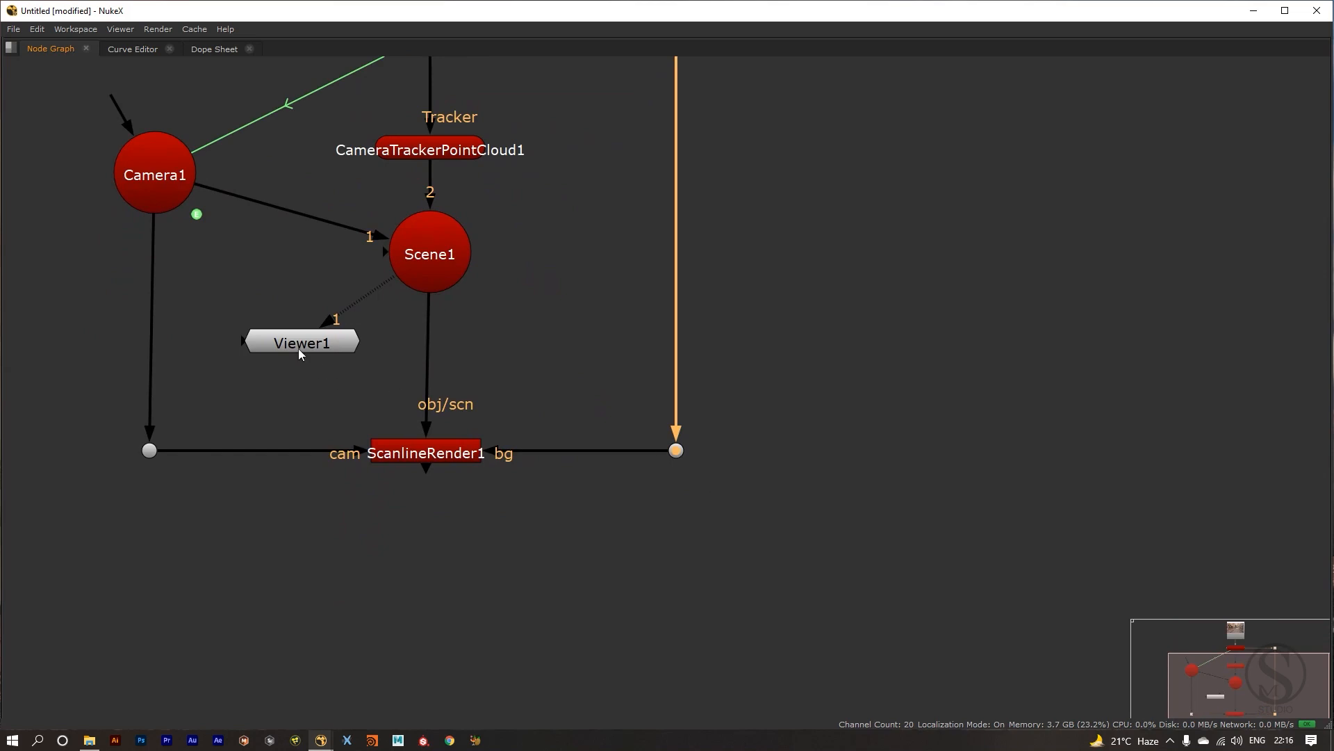
{"action": "left_click_drag", "start_coordinate": [299, 348], "coordinate": [579, 372]}
{"action": "left_click_drag", "start_coordinate": [470, 287], "coordinate": [427, 464]}
{"action": "mouse_move", "coordinate": [561, 362]}
{"action": "left_mouse_down"}
{"action": "mouse_move", "coordinate": [513, 551]}
{"action": "mouse_move", "coordinate": [394, 543]}
{"action": "mouse_move", "coordinate": [402, 453]}
{"action": "mouse_move", "coordinate": [429, 447]}
{"action": "left_mouse_up"}
{"action": "key", "text": "space"}
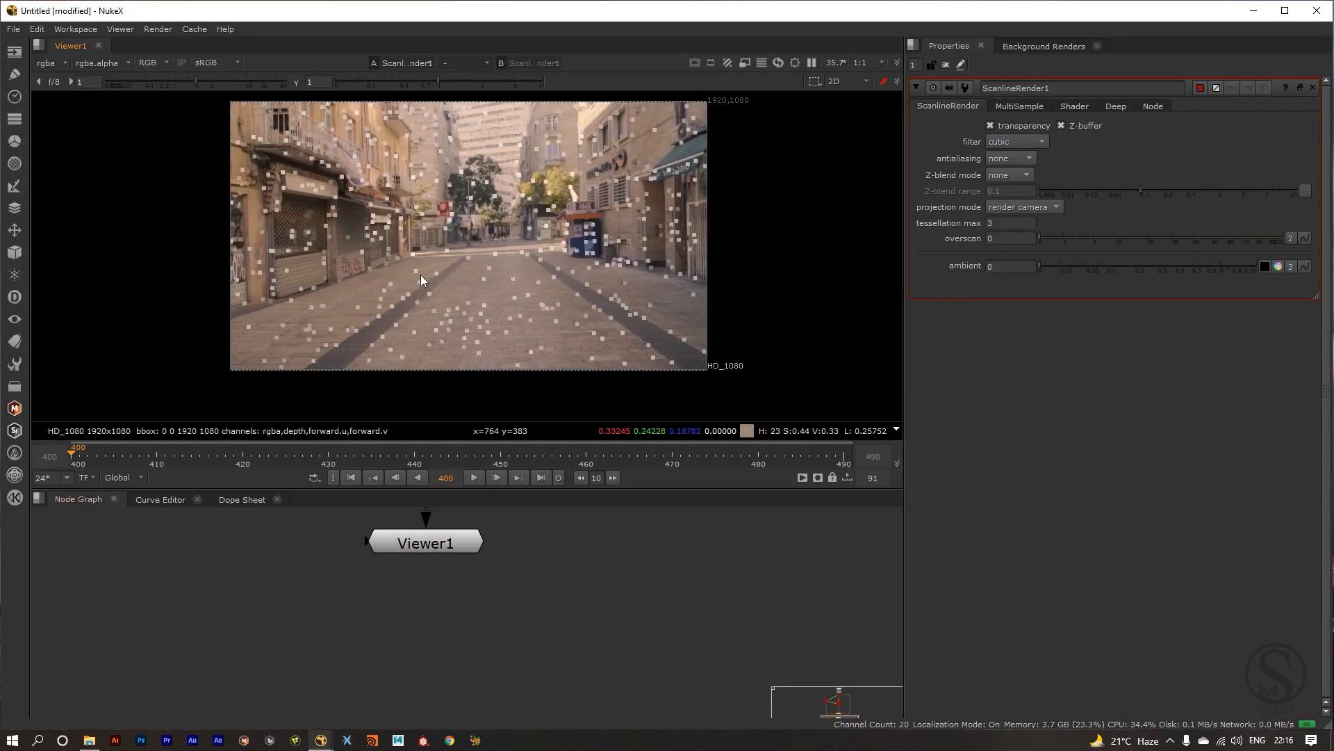
Check the first frames of the render and toggle CameraTrackerPointCloud1 off and on again.
{"action": "mouse_move", "coordinate": [83, 453]}
{"action": "left_mouse_down"}
{"action": "mouse_move", "coordinate": [798, 478]}
{"action": "mouse_move", "coordinate": [85, 480]}
{"action": "left_mouse_up"}
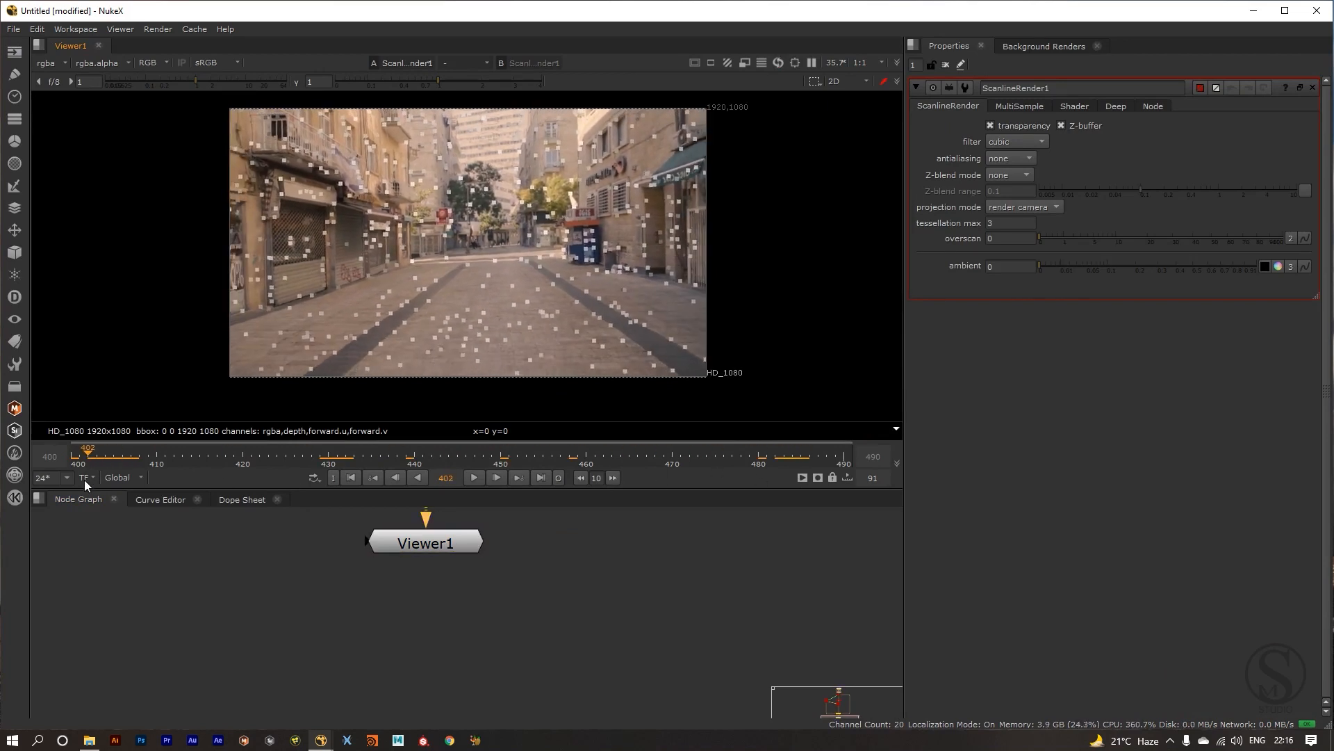
{"action": "left_click_drag", "start_coordinate": [417, 518], "coordinate": [456, 614]}
{"action": "scroll", "coordinate": [391, 589], "scroll_direction": "down", "scroll_amount": 3}
{"action": "key", "text": "d"}
{"action": "key", "text": "d"}
{"action": "left_click_drag", "start_coordinate": [466, 556], "coordinate": [457, 641]}
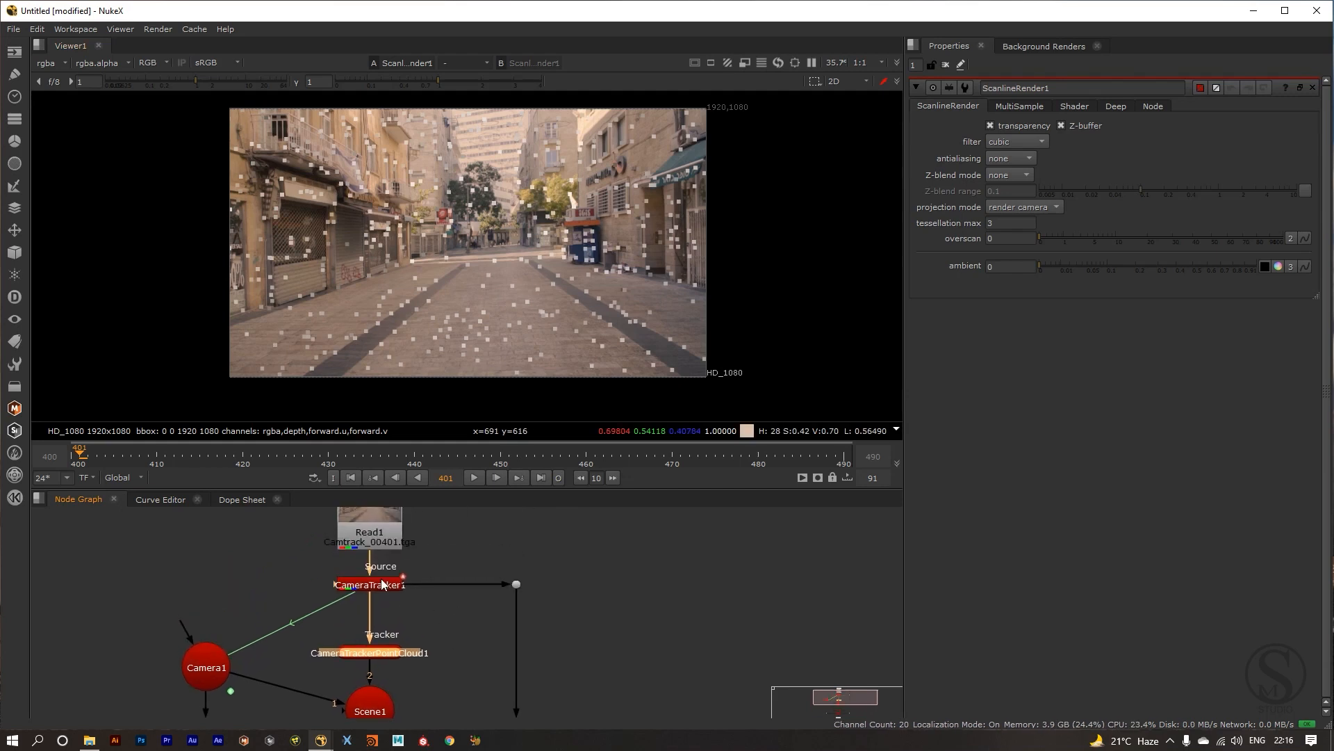
View CameraTracker1 in the 3D view and move Viewer1 to the right of the node tree.
{"action": "left_click", "coordinate": [380, 584]}
{"action": "key", "text": "1"}
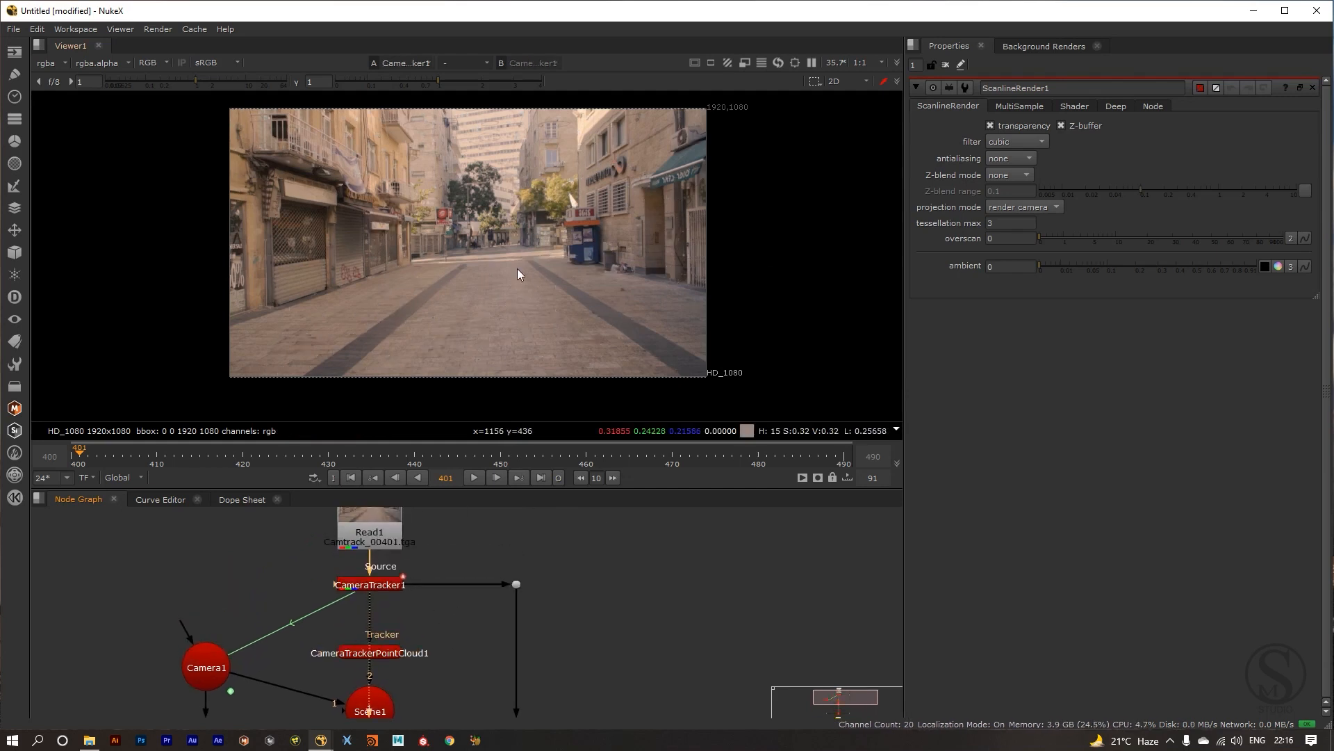
{"action": "key", "text": "Tab"}
{"action": "left_click_drag", "start_coordinate": [414, 522], "coordinate": [434, 339]}
{"action": "left_click_drag", "start_coordinate": [416, 658], "coordinate": [467, 553]}
{"action": "left_click_drag", "start_coordinate": [465, 565], "coordinate": [430, 743]}
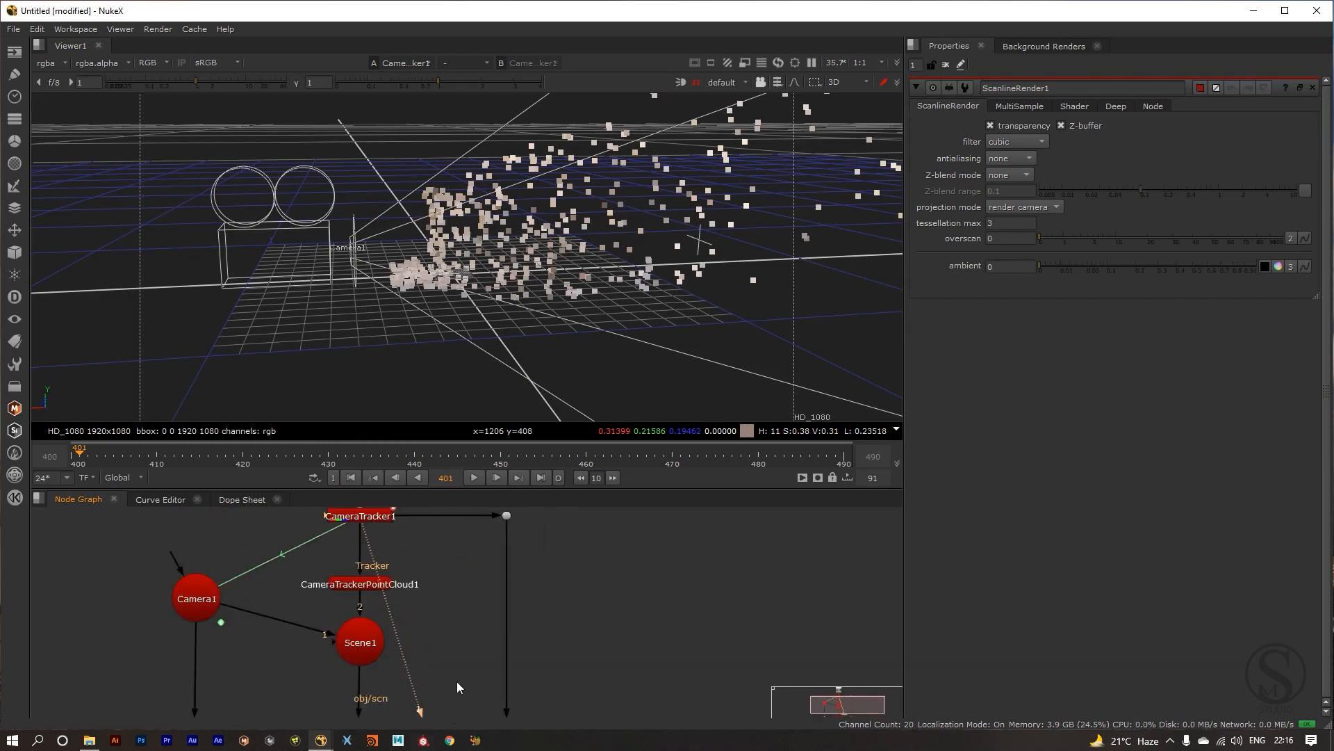
{"action": "left_click_drag", "start_coordinate": [456, 678], "coordinate": [474, 606]}
{"action": "left_click_drag", "start_coordinate": [455, 652], "coordinate": [648, 556]}
{"action": "left_click", "coordinate": [441, 570]}
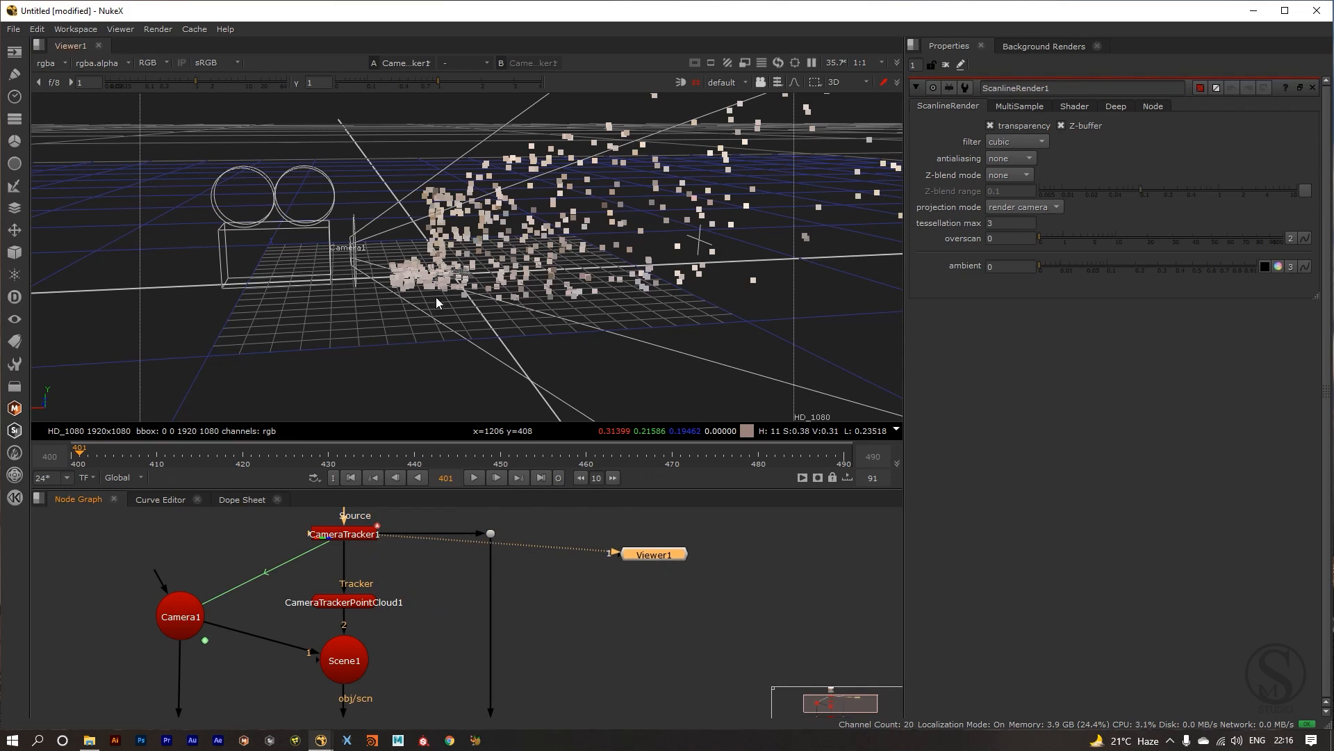
Inspect the point cloud against the 3D grid, and open CameraTracker1's settings with its tracks shown over the 2D footage.
{"action": "left_click_drag", "start_coordinate": [435, 300], "coordinate": [404, 338]}
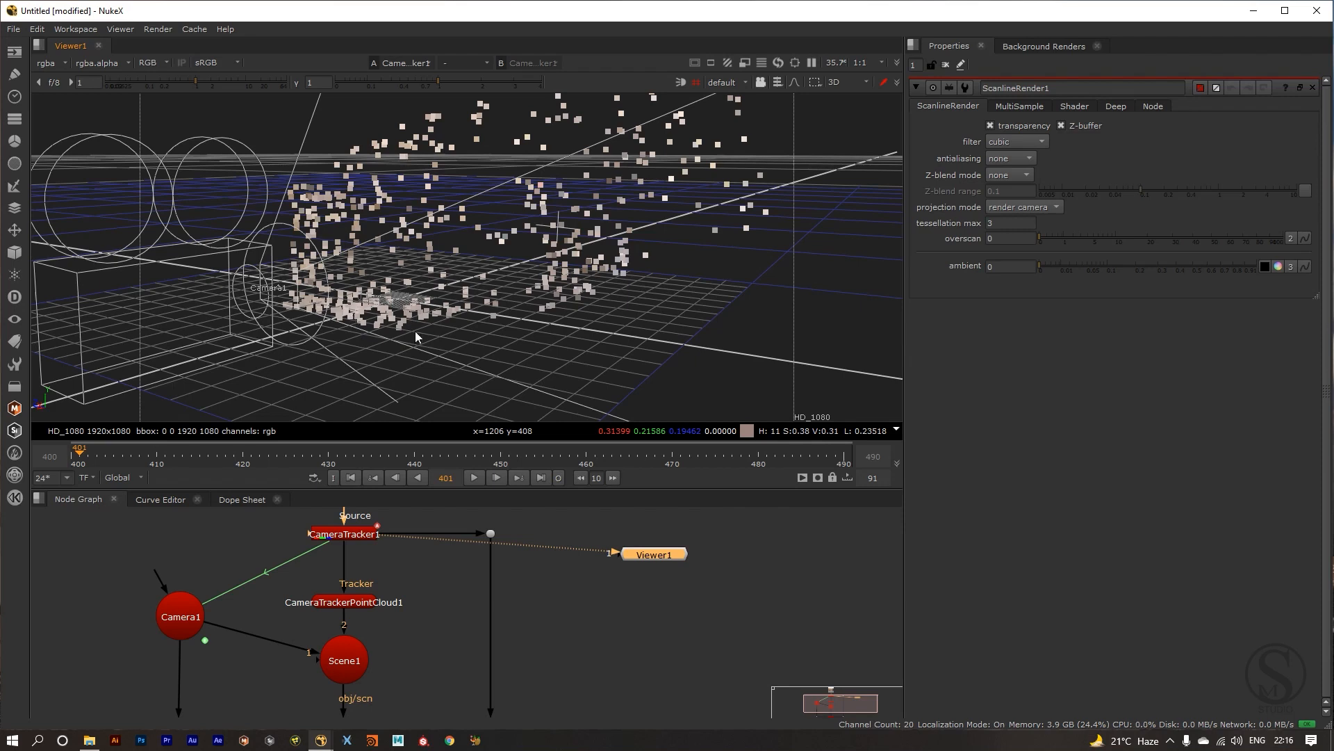
{"action": "mouse_move", "coordinate": [477, 344]}
{"action": "left_mouse_down"}
{"action": "mouse_move", "coordinate": [496, 349]}
{"action": "mouse_move", "coordinate": [486, 360]}
{"action": "left_mouse_up"}
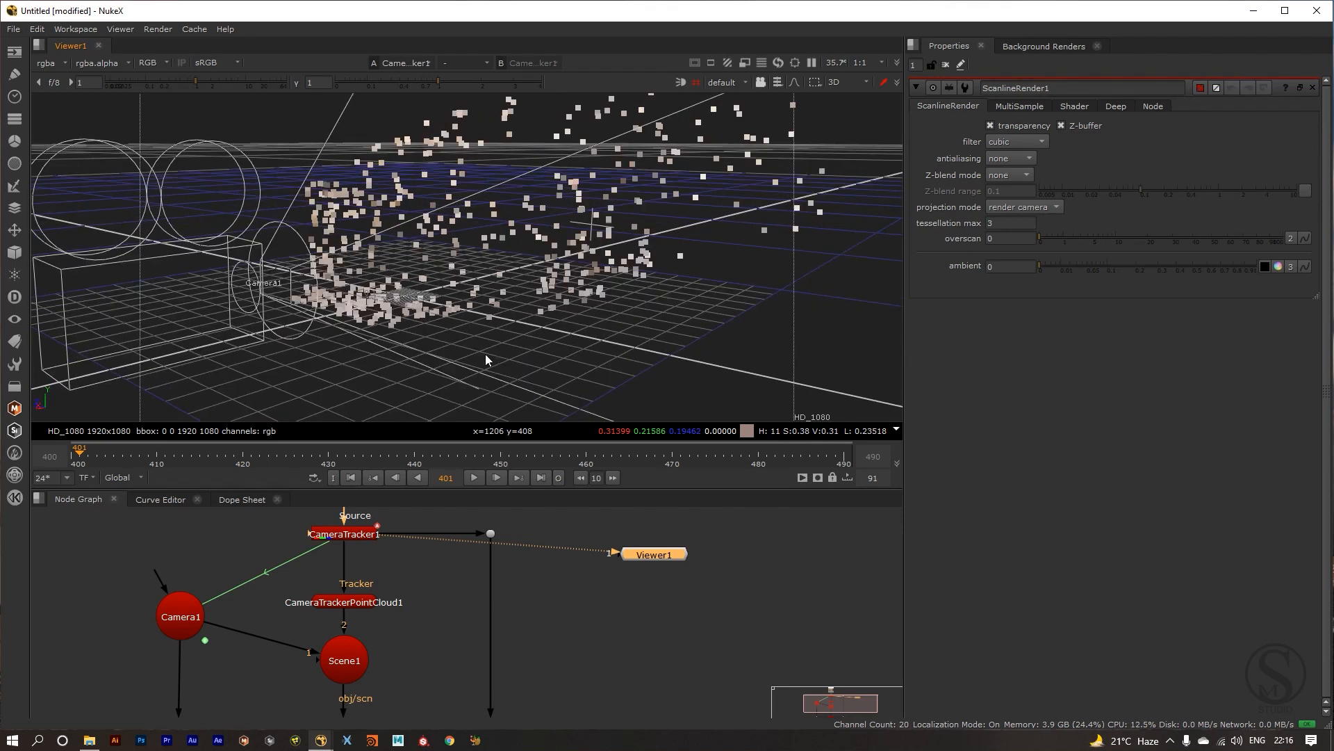
{"action": "double_click", "coordinate": [332, 546]}
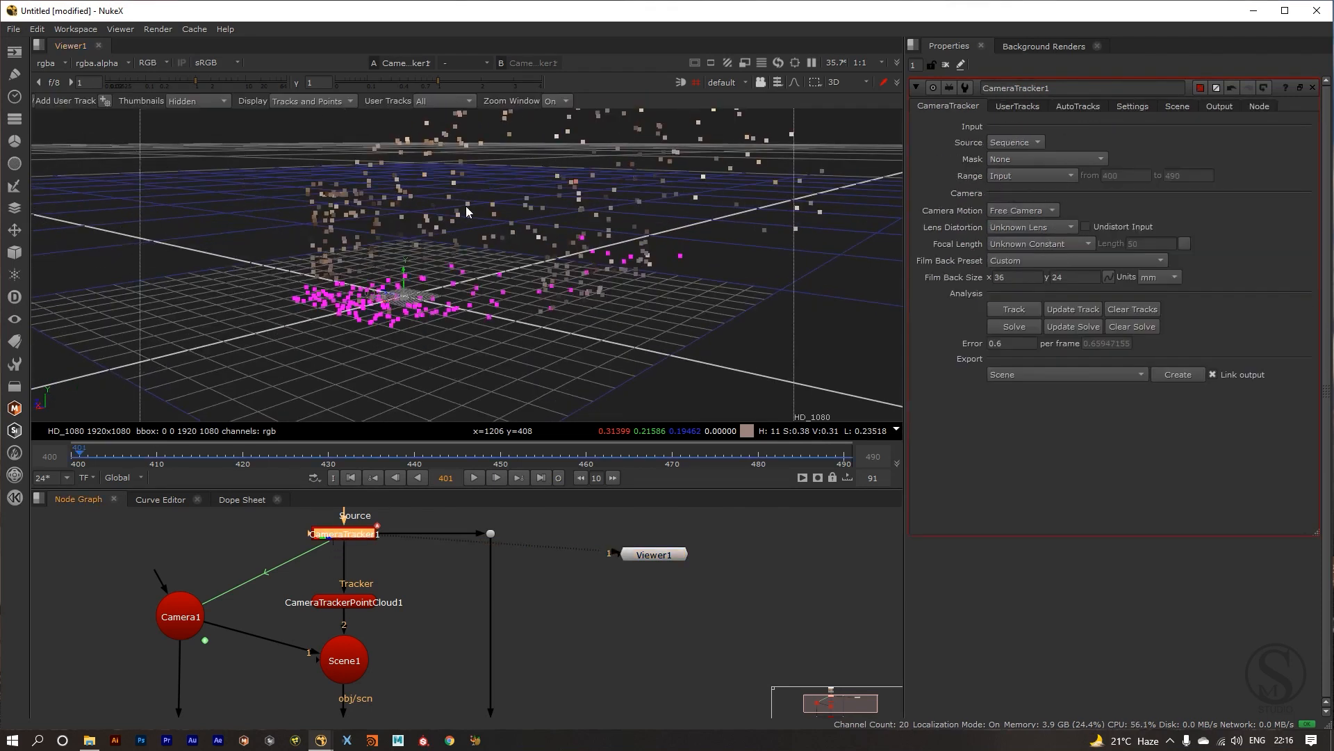
{"action": "key", "text": "Tab"}
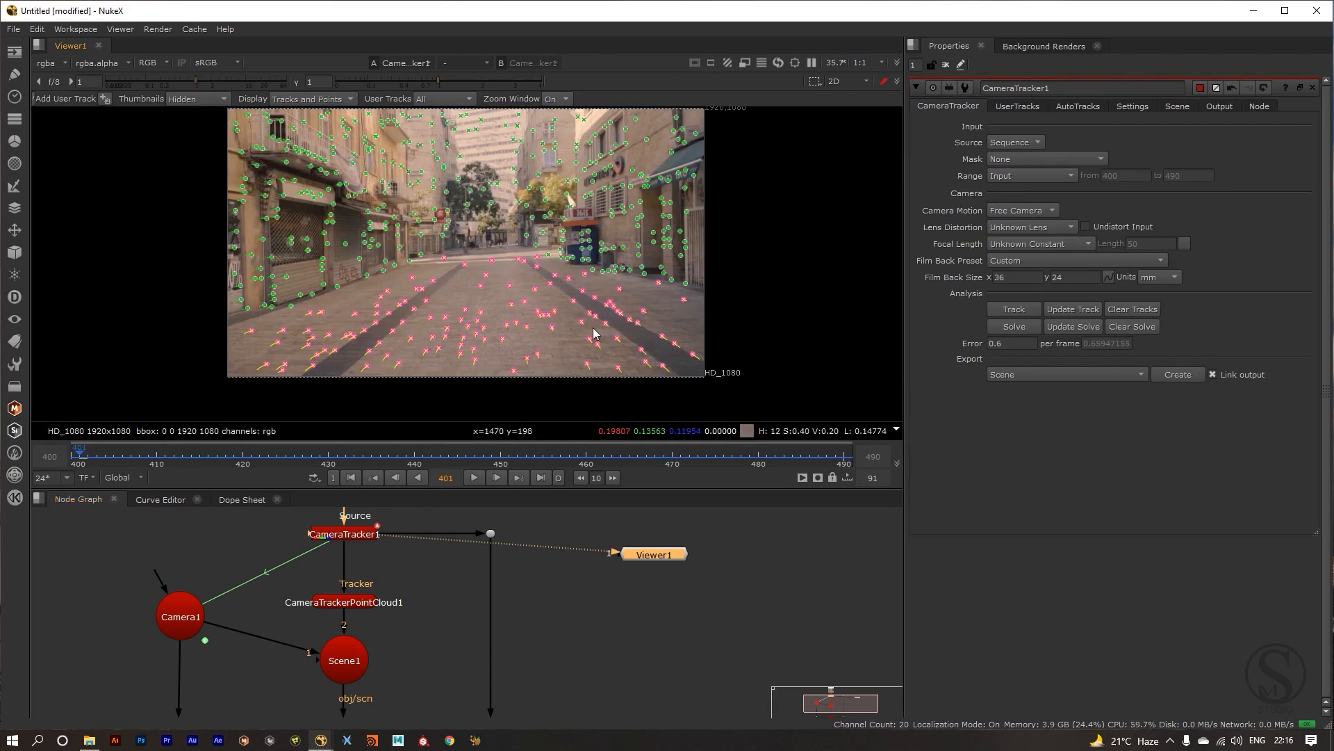
{"action": "left_click_drag", "start_coordinate": [660, 568], "coordinate": [658, 590]}
{"action": "scroll", "coordinate": [524, 364], "scroll_direction": "up", "scroll_amount": 4}
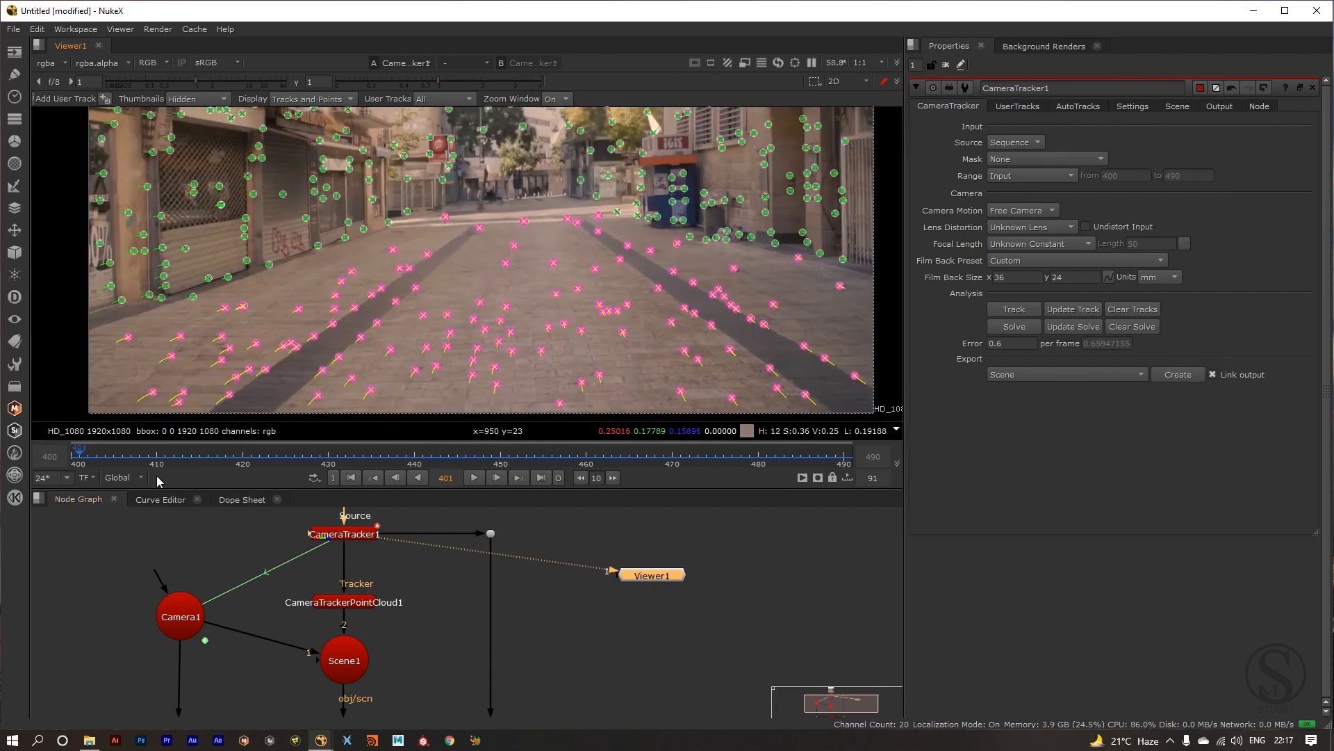
Scrub through frames 400 to 490 to examine how the pavement tracks hold up over the shot.
{"action": "mouse_move", "coordinate": [76, 457]}
{"action": "left_mouse_down"}
{"action": "mouse_move", "coordinate": [842, 464]}
{"action": "mouse_move", "coordinate": [73, 457]}
{"action": "left_mouse_up"}
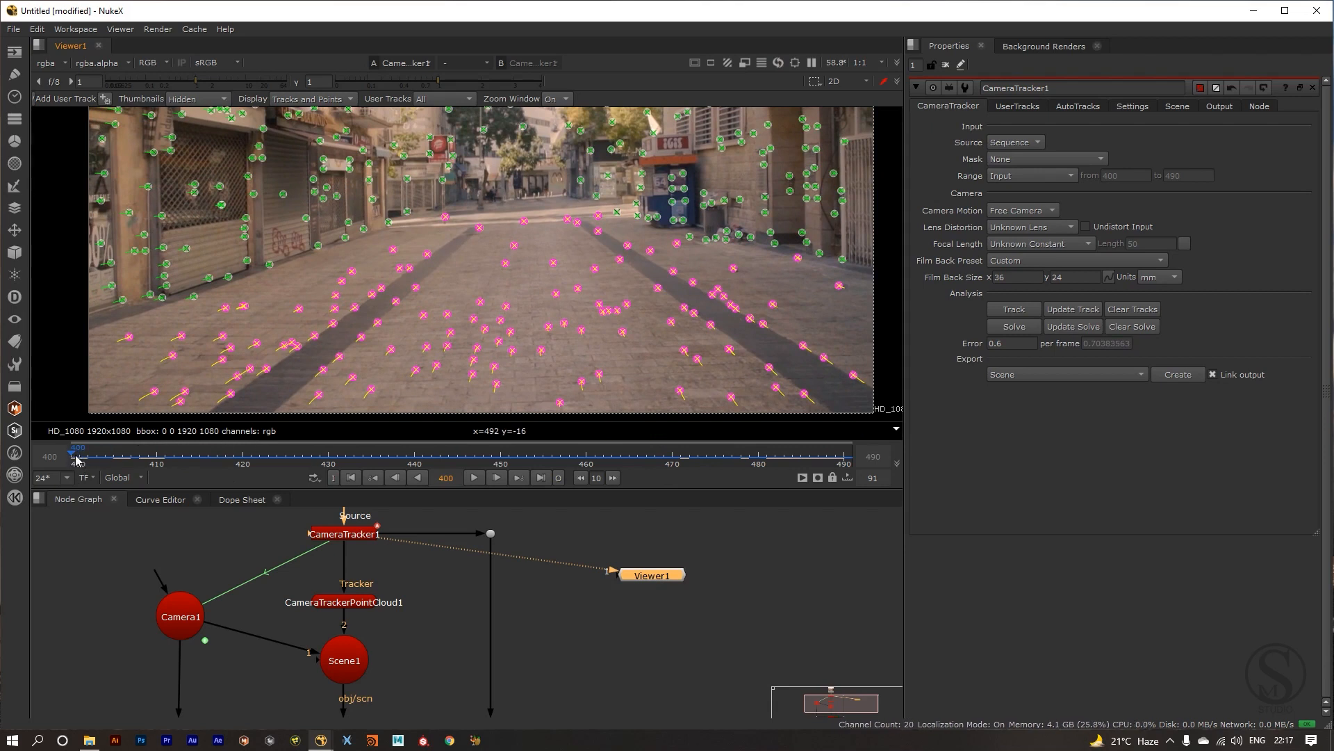
{"action": "left_click_drag", "start_coordinate": [76, 460], "coordinate": [844, 475]}
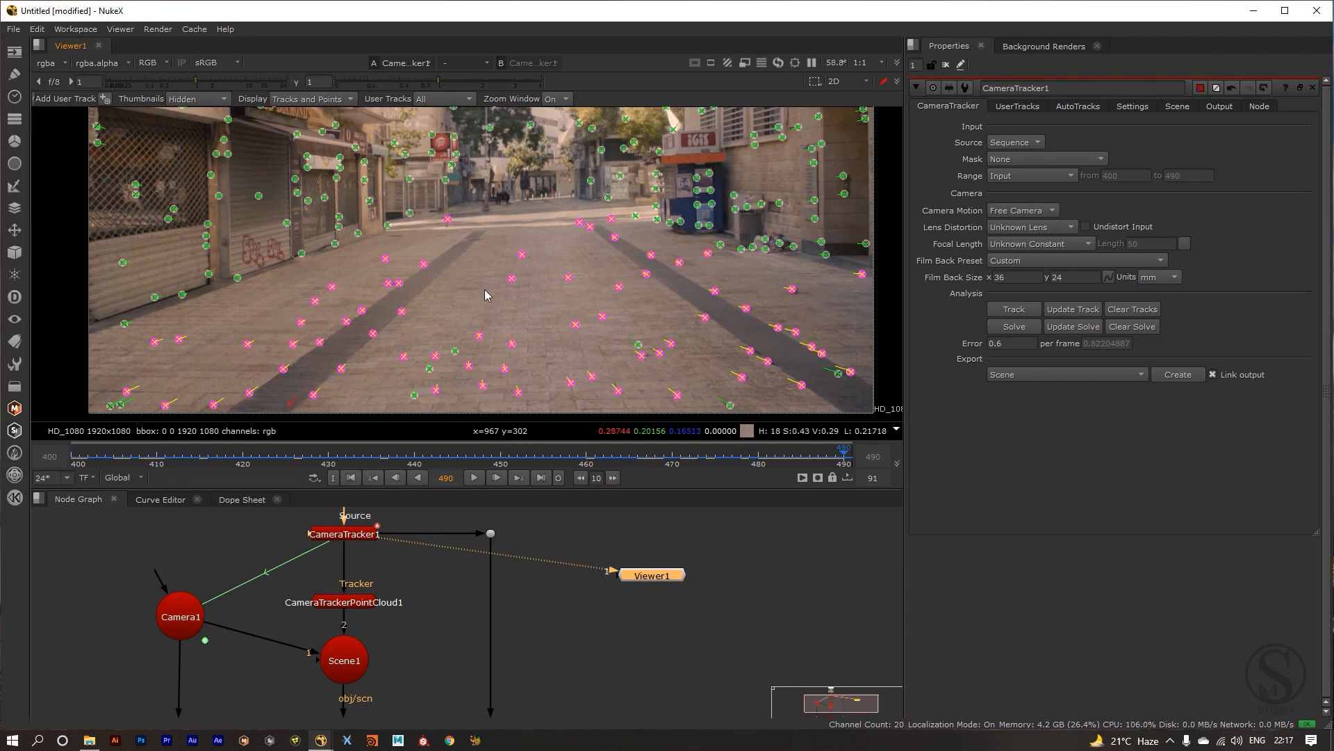
{"action": "left_click_drag", "start_coordinate": [77, 457], "coordinate": [425, 477]}
{"action": "left_click_drag", "start_coordinate": [413, 380], "coordinate": [438, 320]}
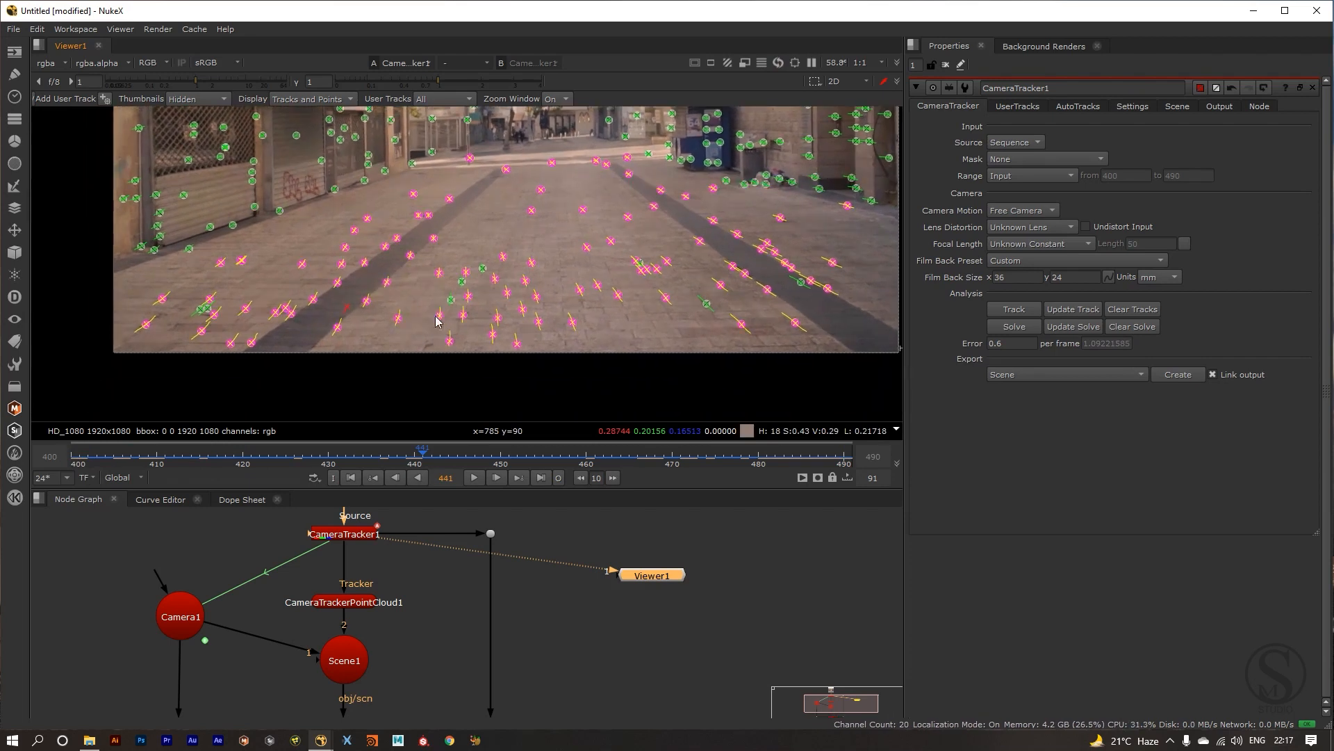
{"action": "left_click_drag", "start_coordinate": [420, 453], "coordinate": [314, 462]}
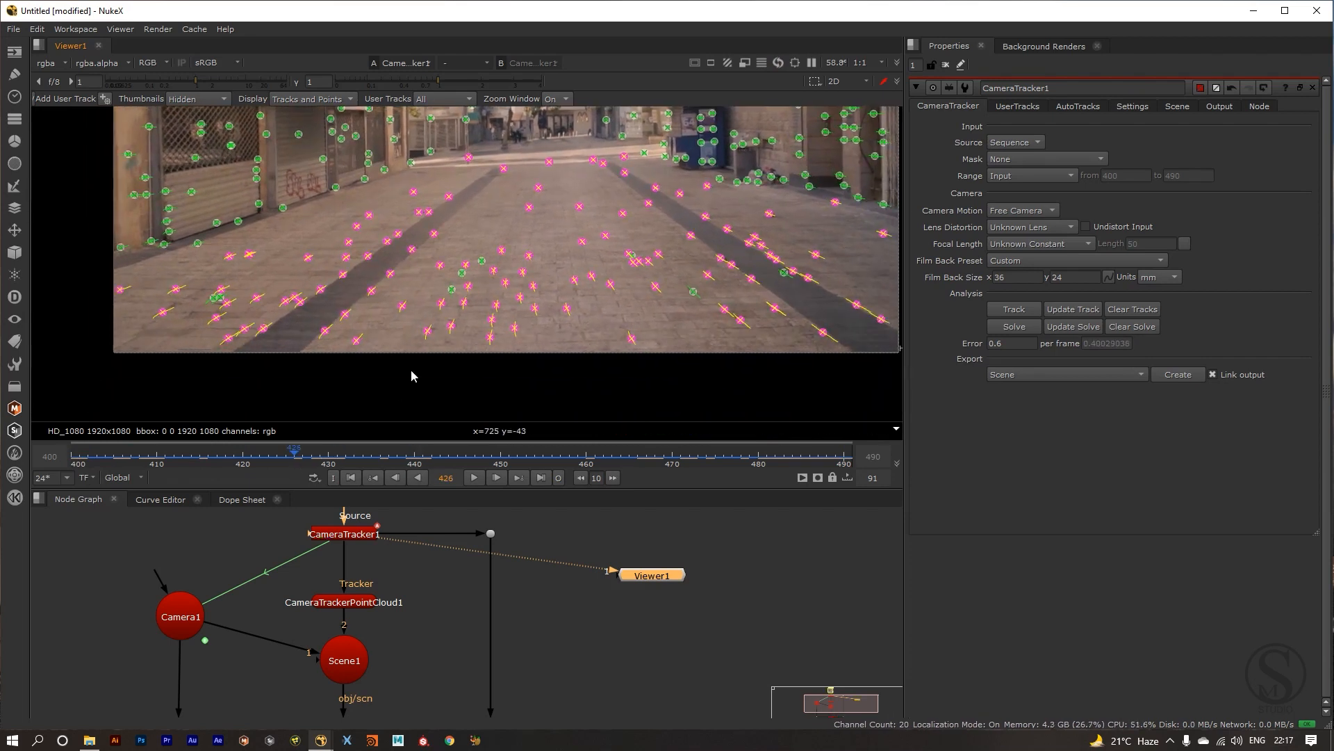
{"action": "left_click", "coordinate": [79, 463]}
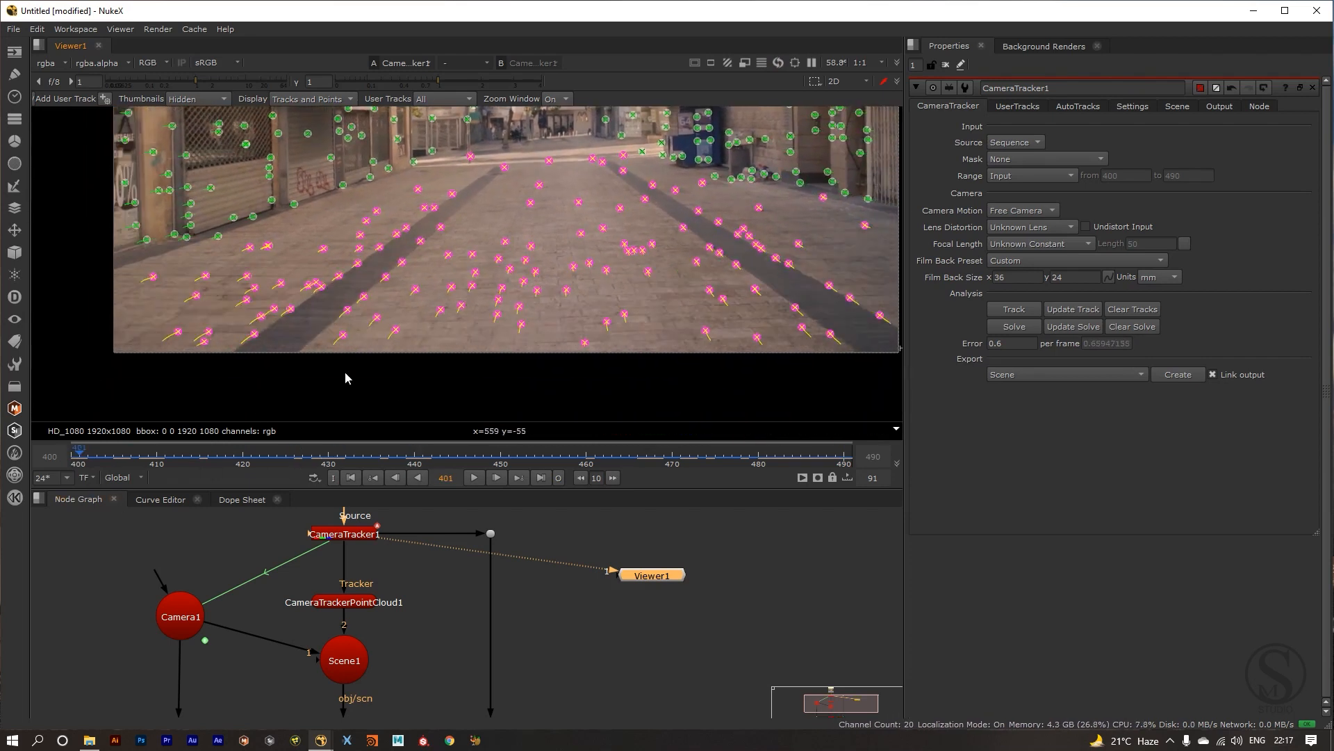
{"action": "left_click", "coordinate": [195, 463]}
{"action": "left_click_drag", "start_coordinate": [195, 466], "coordinate": [244, 474]}
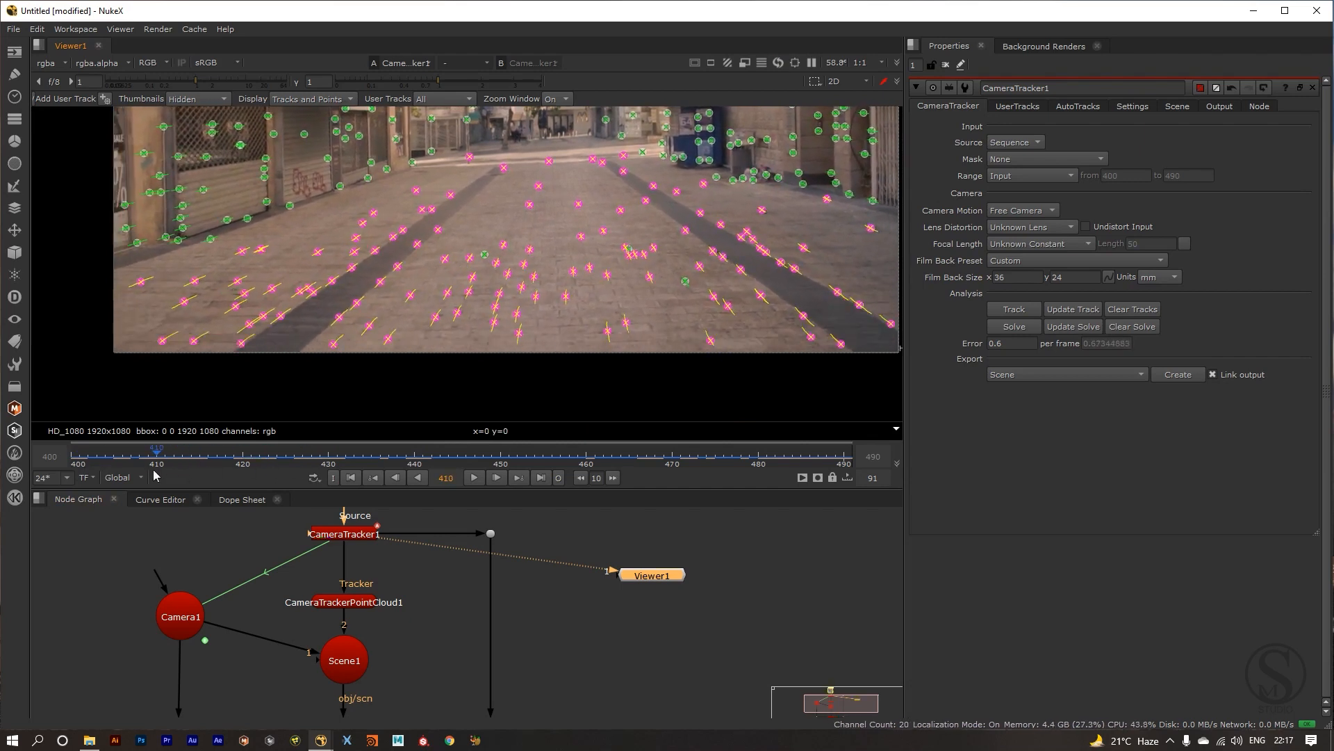
{"action": "left_click", "coordinate": [80, 463]}
{"action": "left_click_drag", "start_coordinate": [79, 459], "coordinate": [286, 459]}
{"action": "left_click_drag", "start_coordinate": [557, 241], "coordinate": [485, 275]}
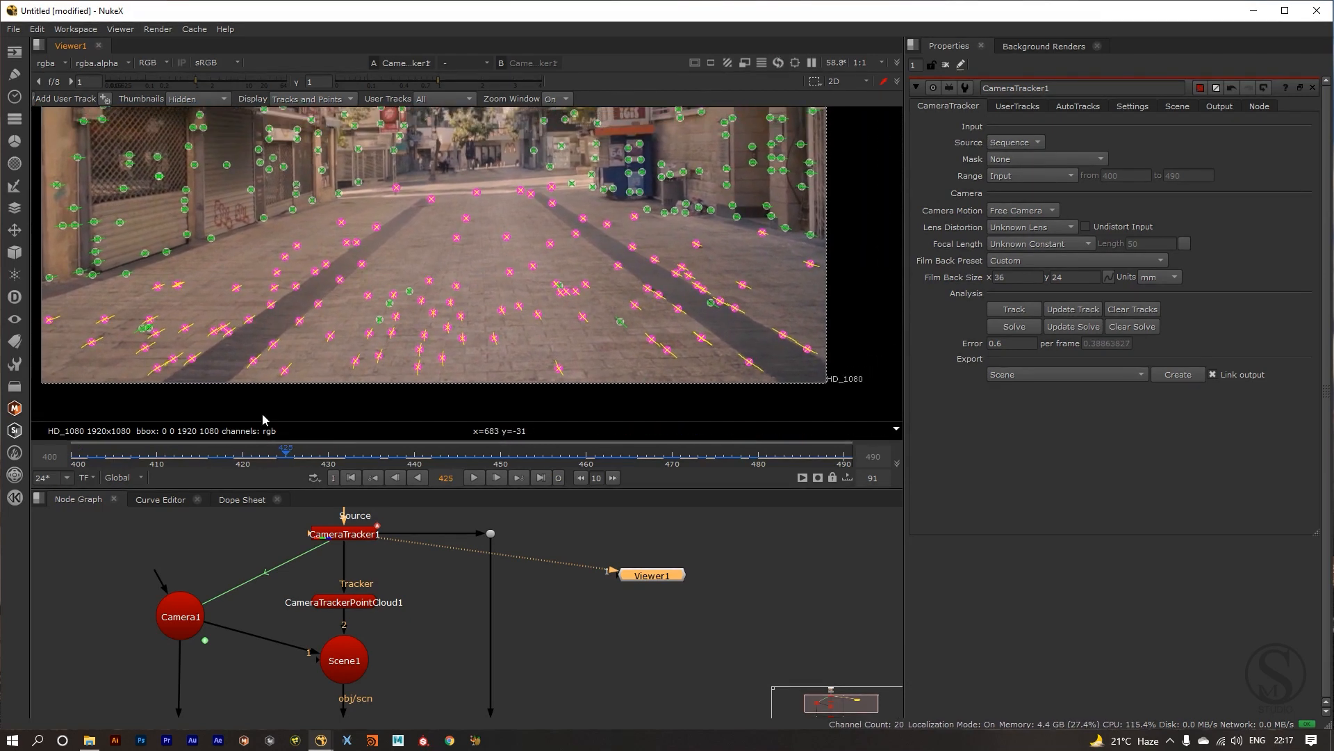
{"action": "left_click_drag", "start_coordinate": [286, 460], "coordinate": [72, 477]}
{"action": "scroll", "coordinate": [311, 346], "scroll_direction": "up", "scroll_amount": 1}
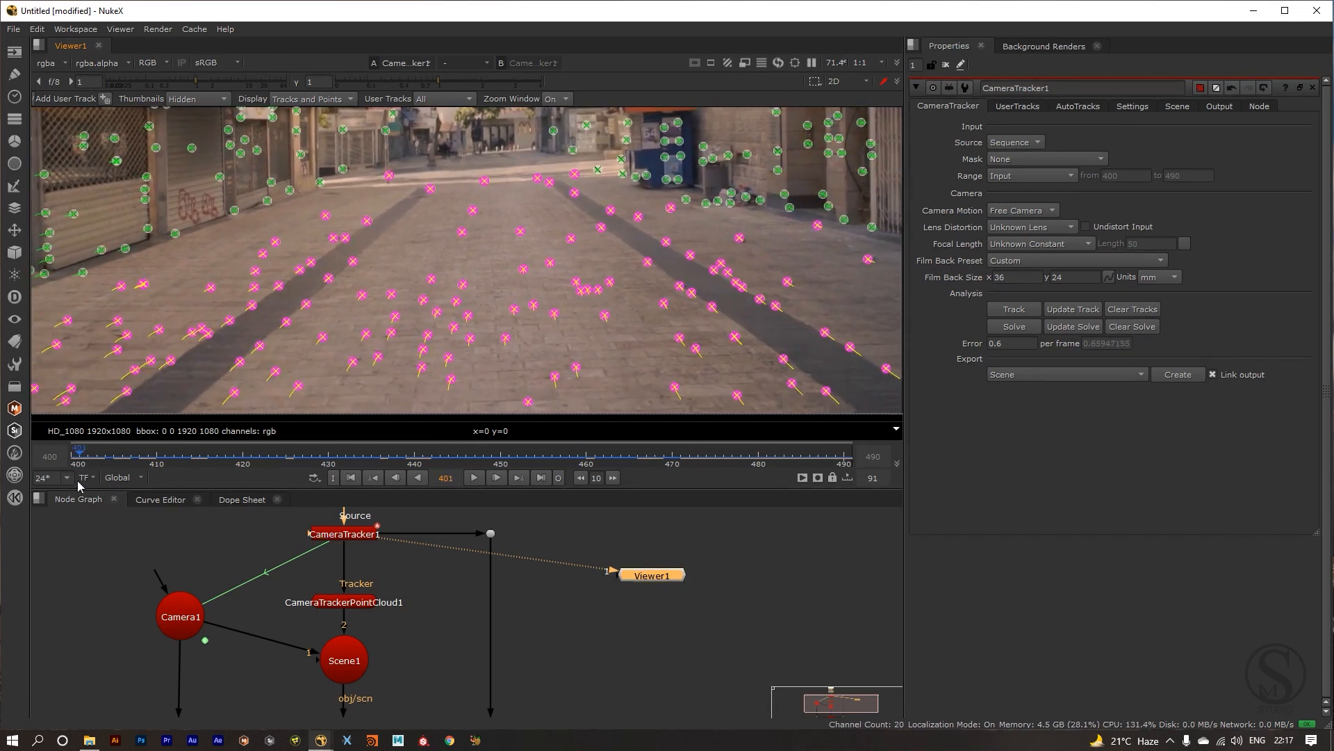
Set the ground plane origin to the pavement track midway down the street between the two dark strips, at frame 400.
{"action": "left_click", "coordinate": [460, 233]}
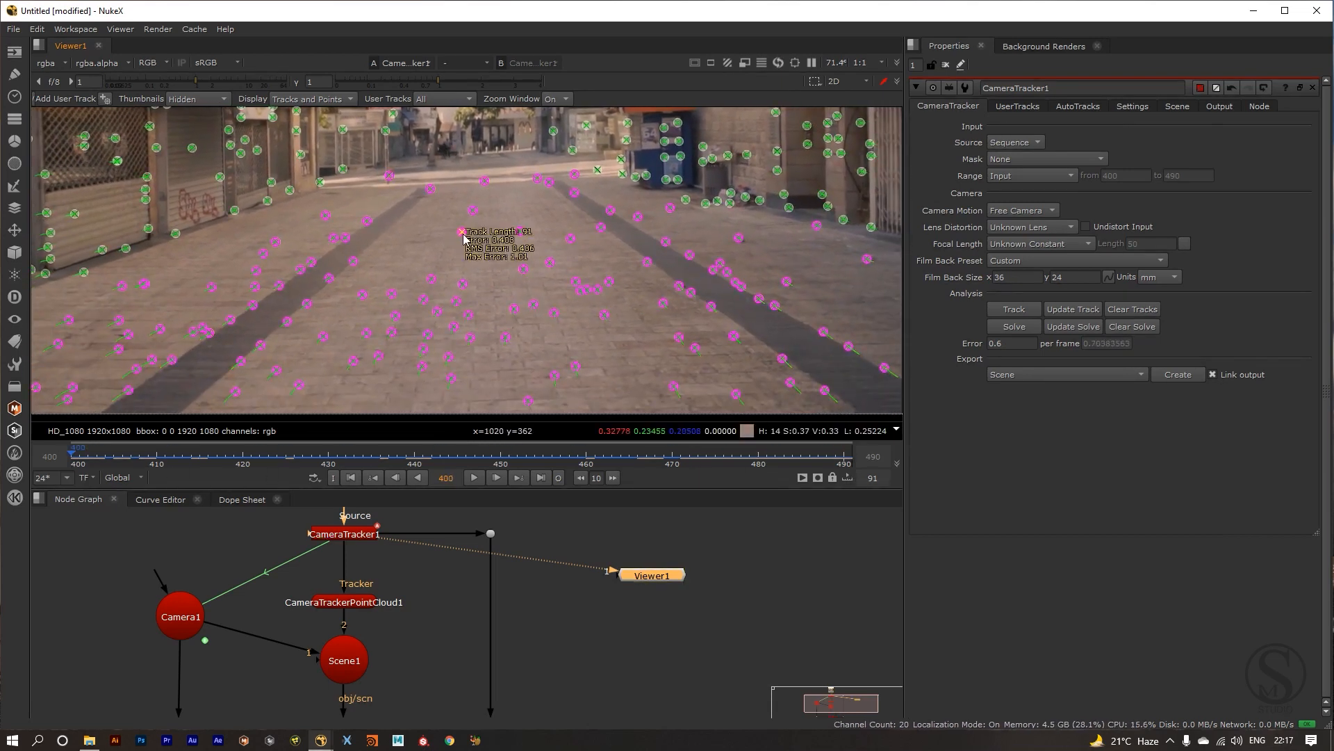
{"action": "right_click", "coordinate": [464, 236]}
{"action": "mouse_move", "coordinate": [525, 289]}
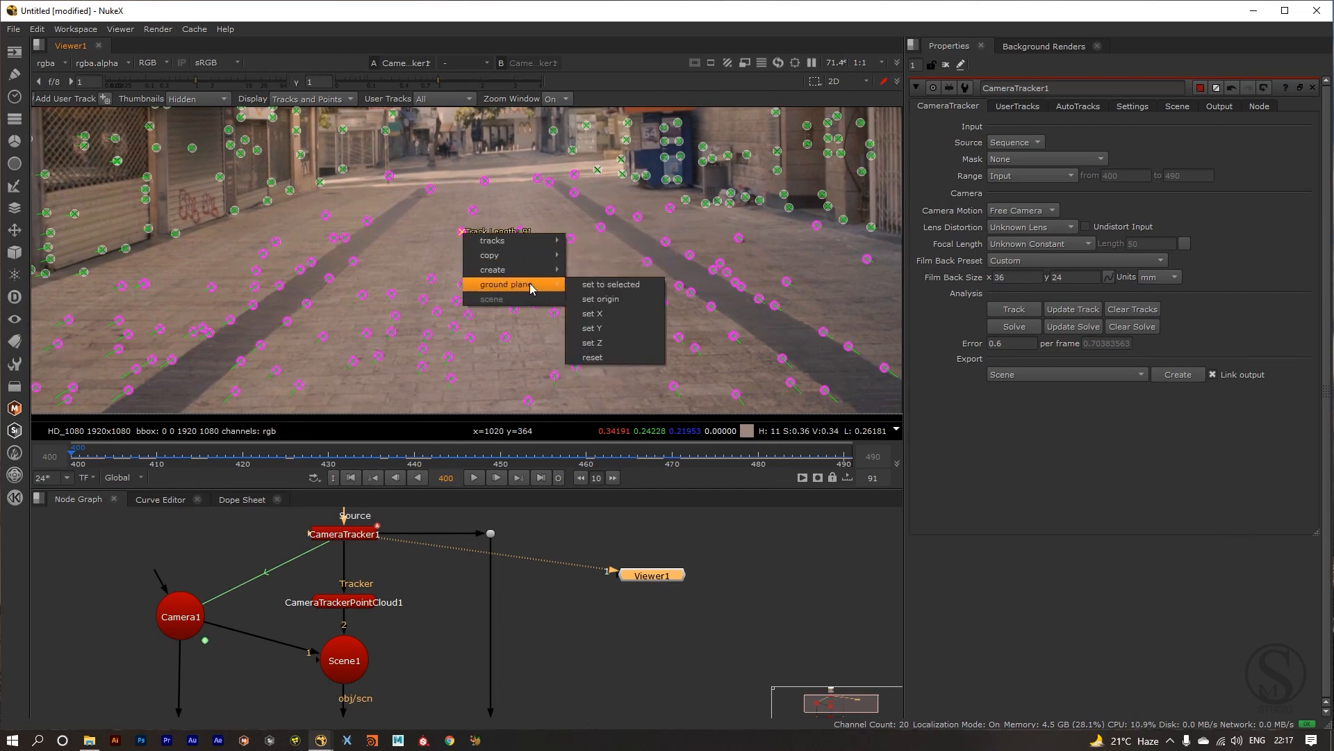
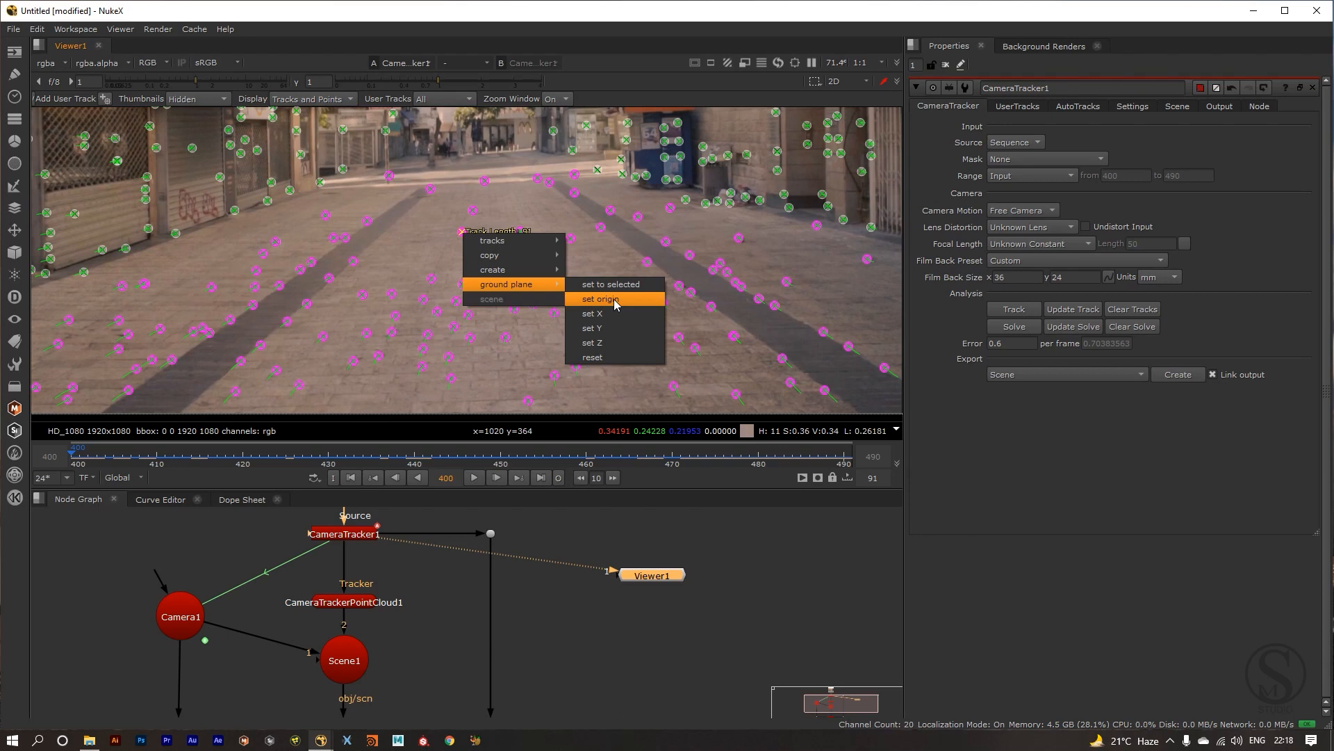
{"action": "left_click", "coordinate": [615, 304]}
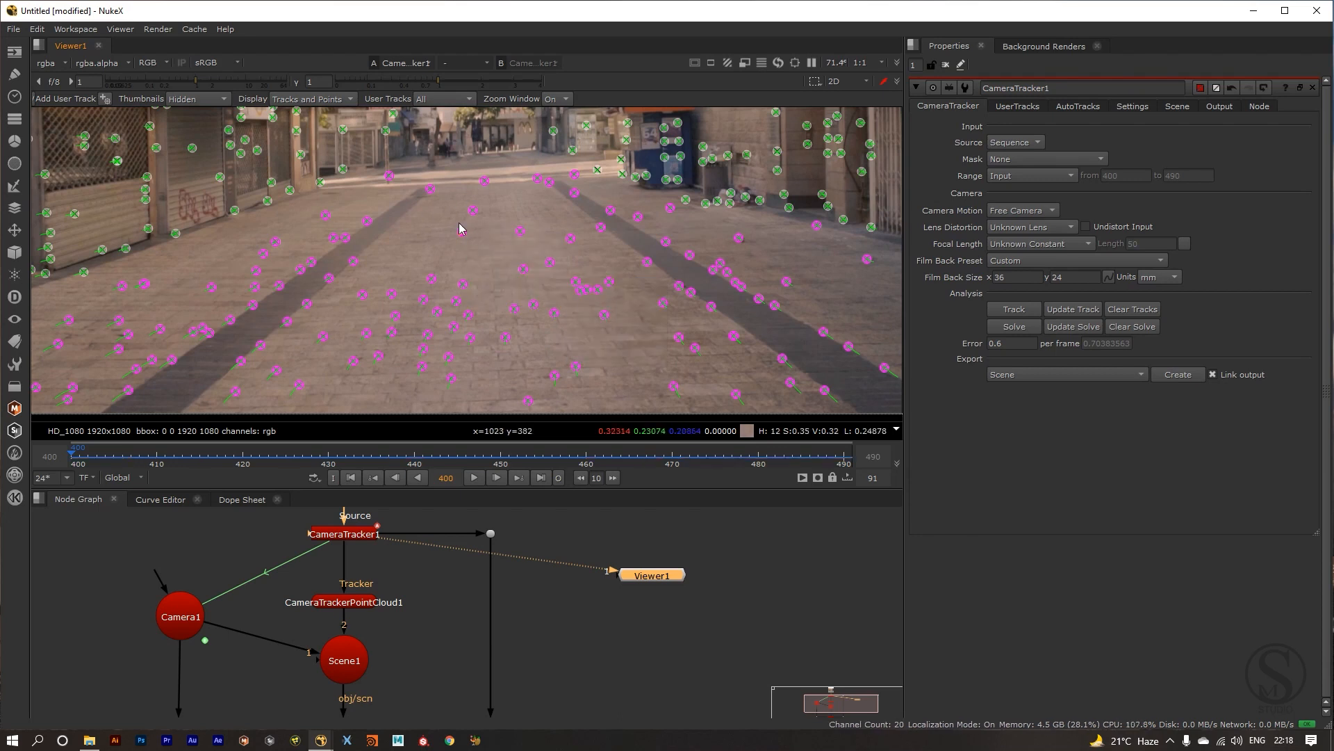
Create a card at the same pavement track and place its node to the right of the tree.
{"action": "left_click", "coordinate": [461, 231]}
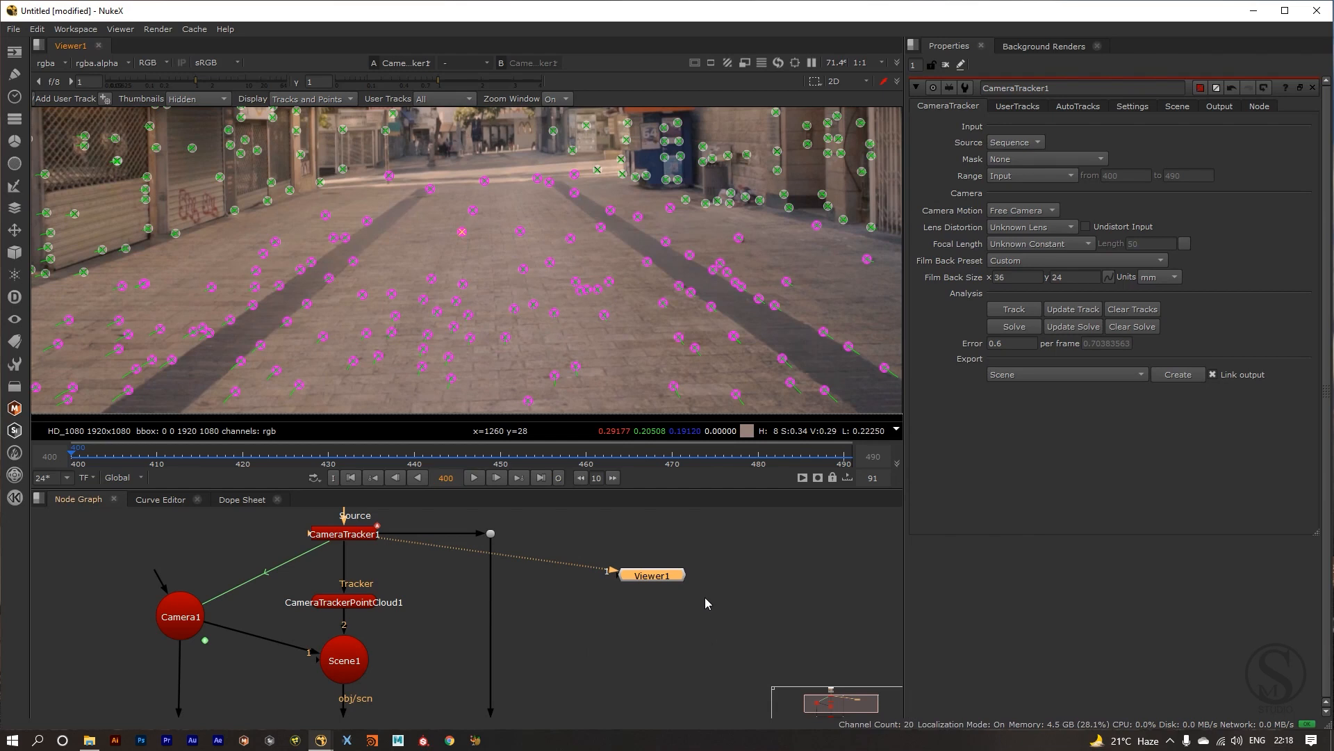
{"action": "right_click", "coordinate": [464, 234]}
{"action": "mouse_move", "coordinate": [483, 270]}
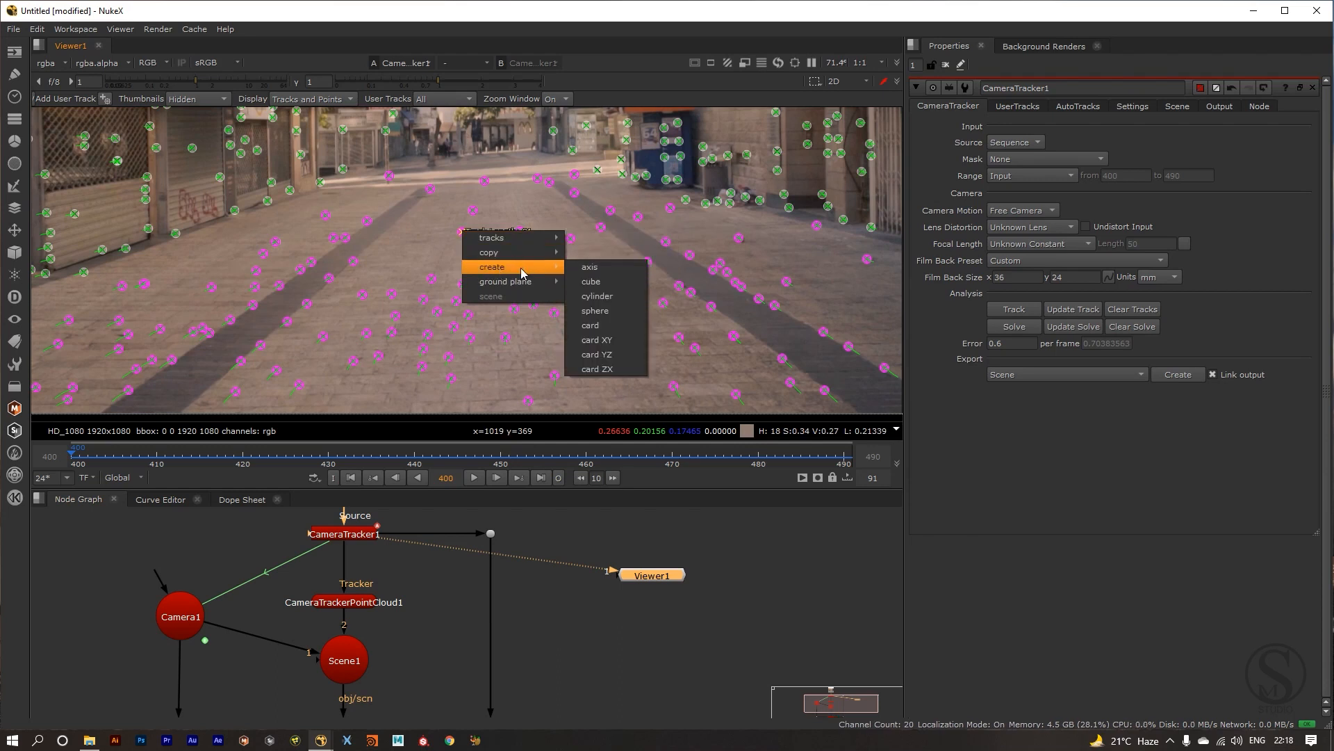
{"action": "left_click", "coordinate": [604, 330]}
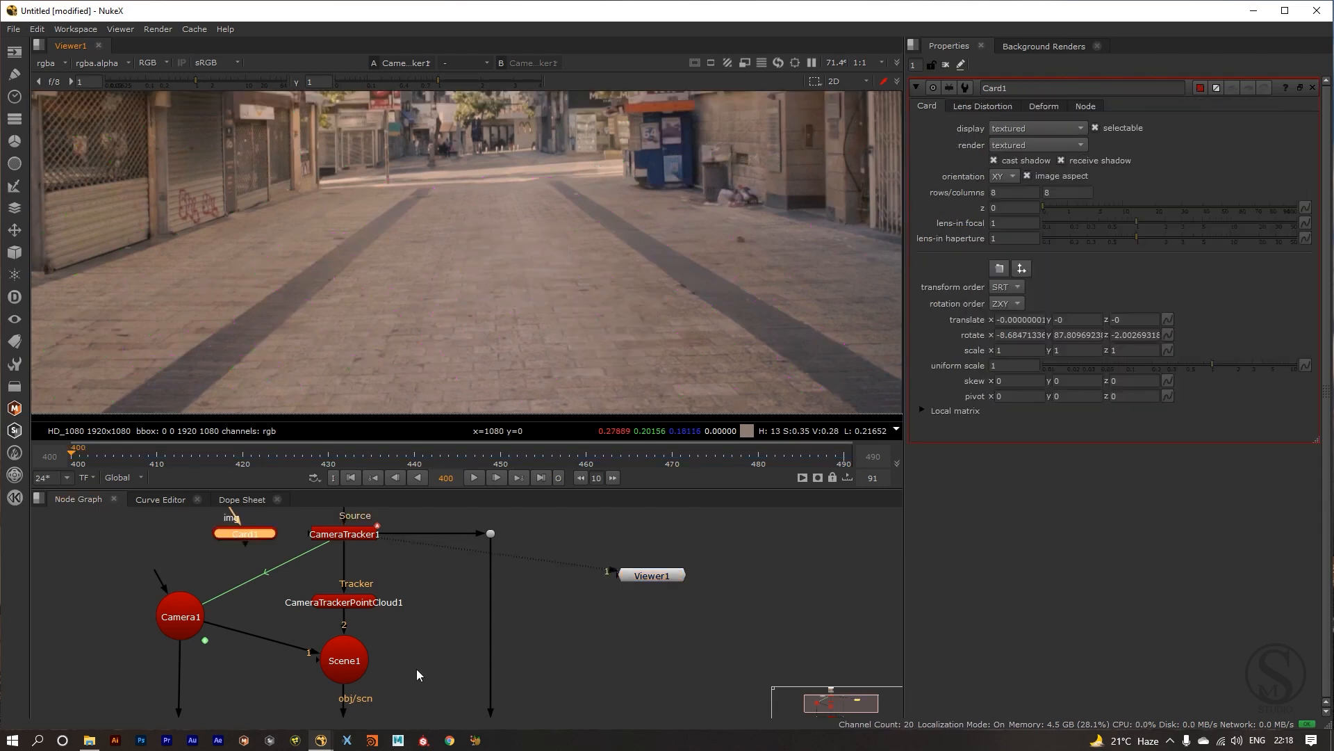
{"action": "left_click_drag", "start_coordinate": [217, 543], "coordinate": [625, 661]}
{"action": "left_click_drag", "start_coordinate": [730, 633], "coordinate": [624, 629]}
{"action": "left_click_drag", "start_coordinate": [525, 582], "coordinate": [416, 634]}
Add a Grid node above Card1 and feed it into the card's img input.
{"action": "left_click_drag", "start_coordinate": [590, 609], "coordinate": [591, 571]}
{"action": "left_click", "coordinate": [591, 572]}
{"action": "key", "text": "Tab"}
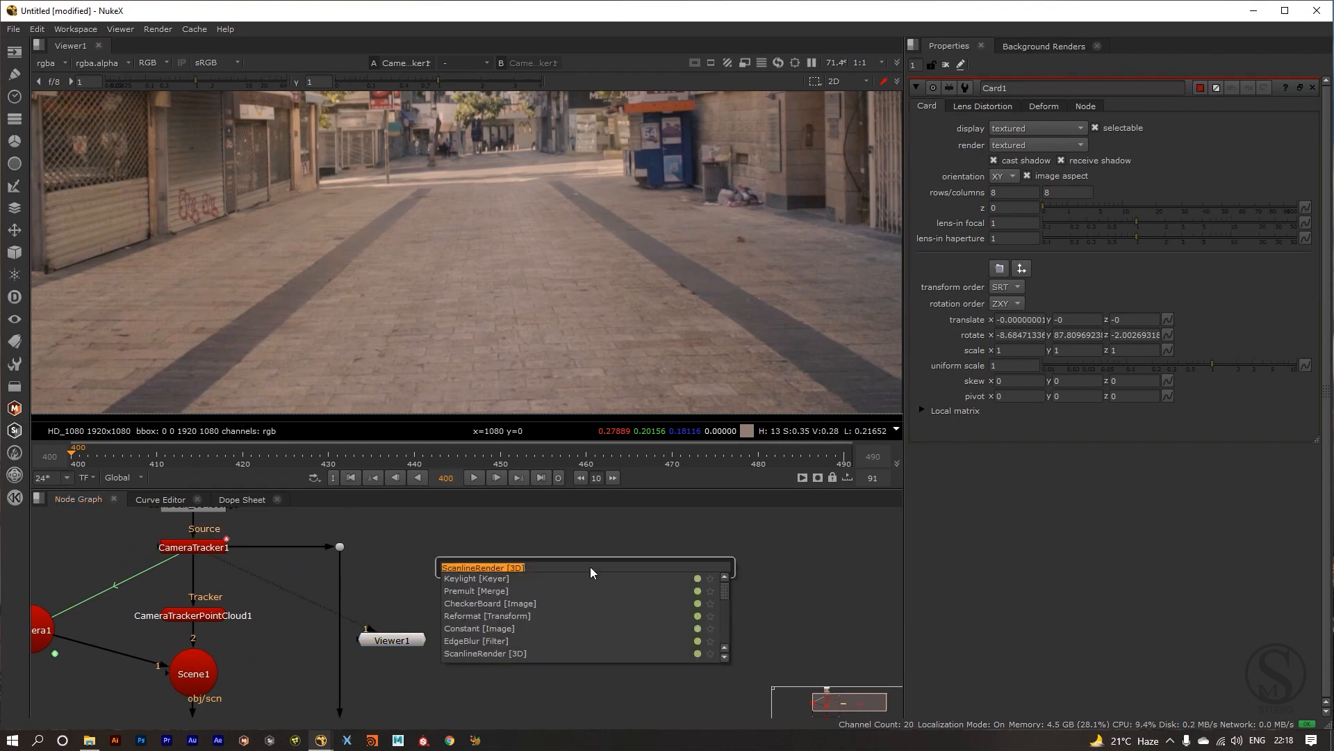
{"action": "type", "text": "grid"}
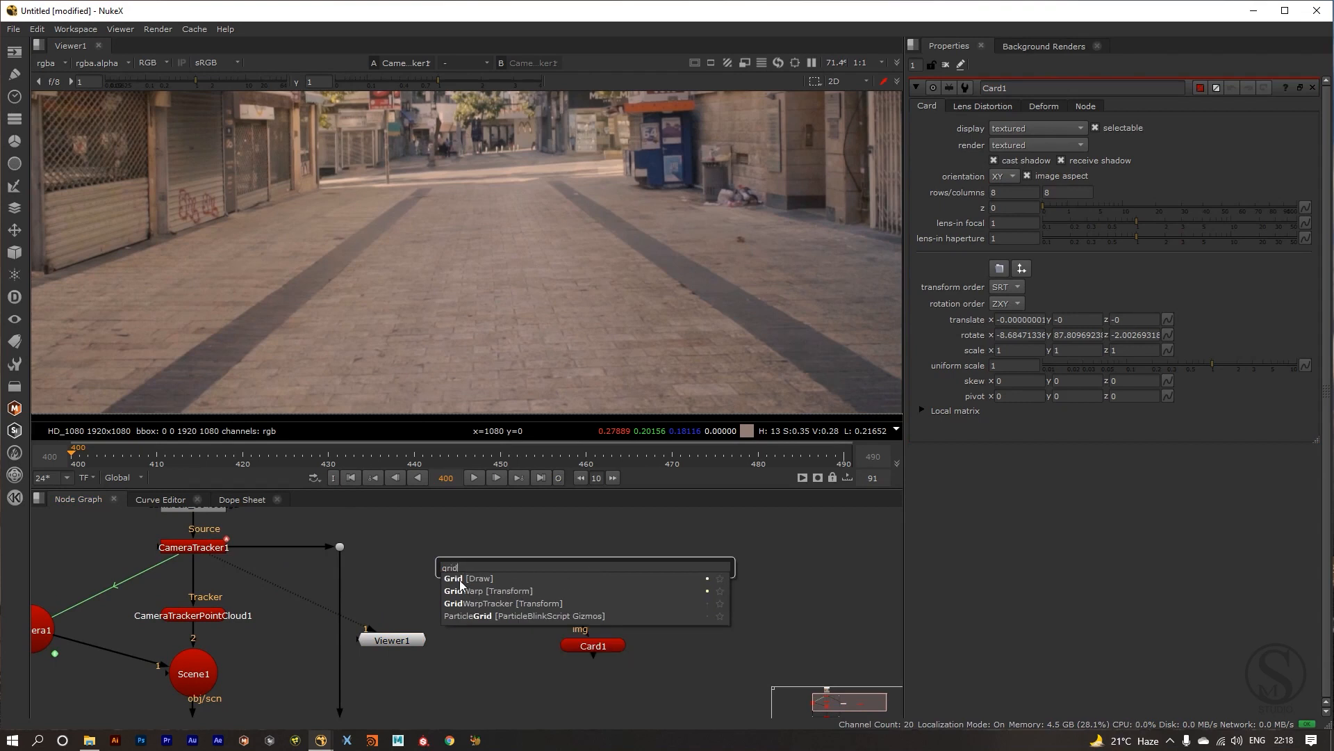
{"action": "key", "text": "Return"}
{"action": "left_click_drag", "start_coordinate": [583, 628], "coordinate": [590, 568]}
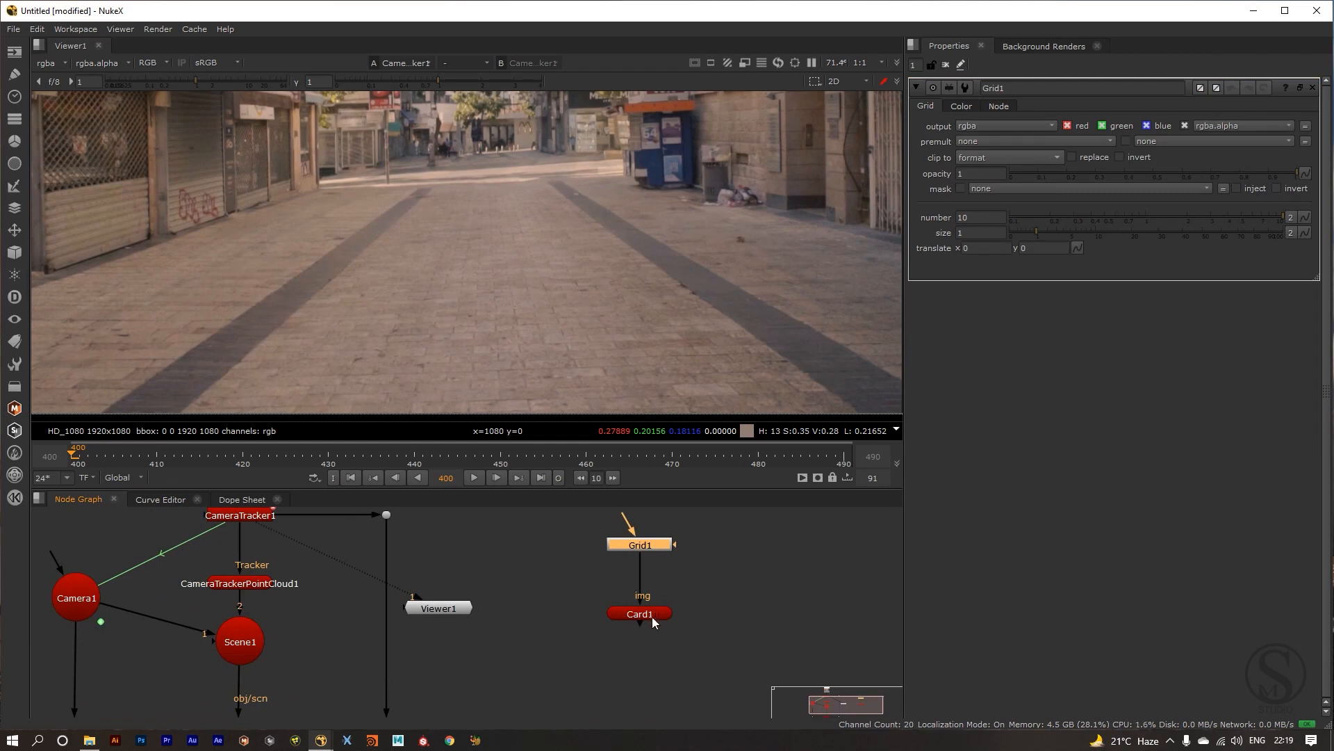
{"action": "left_click_drag", "start_coordinate": [652, 618], "coordinate": [652, 630]}
Move Viewer1 above Camera1 on the tree's left side, and bring Grid1 and Card1 closer to Scene1.
{"action": "left_click_drag", "start_coordinate": [380, 597], "coordinate": [193, 525]}
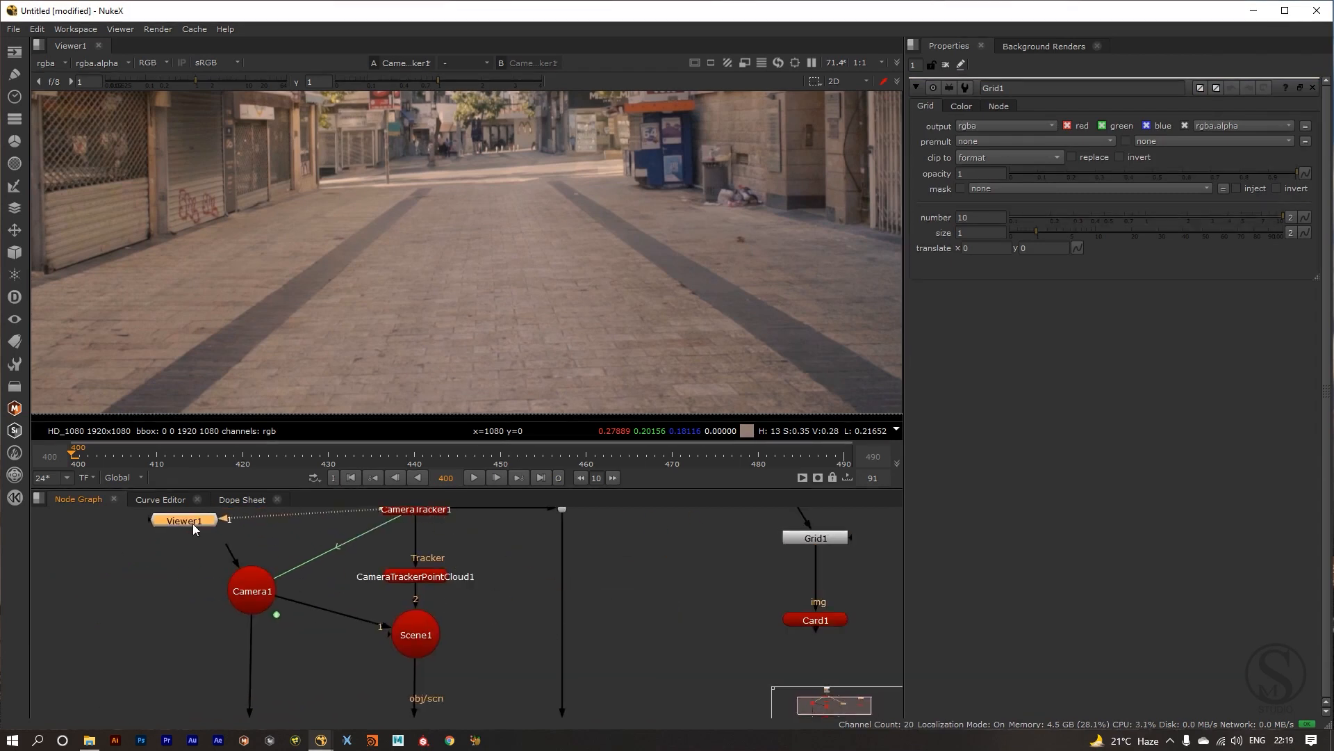
{"action": "left_click_drag", "start_coordinate": [534, 628], "coordinate": [444, 601]}
{"action": "left_click", "coordinate": [730, 593]}
{"action": "left_click_drag", "start_coordinate": [773, 586], "coordinate": [538, 632]}
{"action": "left_click_drag", "start_coordinate": [424, 540], "coordinate": [587, 665]}
{"action": "left_click_drag", "start_coordinate": [482, 566], "coordinate": [394, 608]}
{"action": "left_click_drag", "start_coordinate": [303, 625], "coordinate": [449, 587]}
{"action": "left_click", "coordinate": [449, 587]}
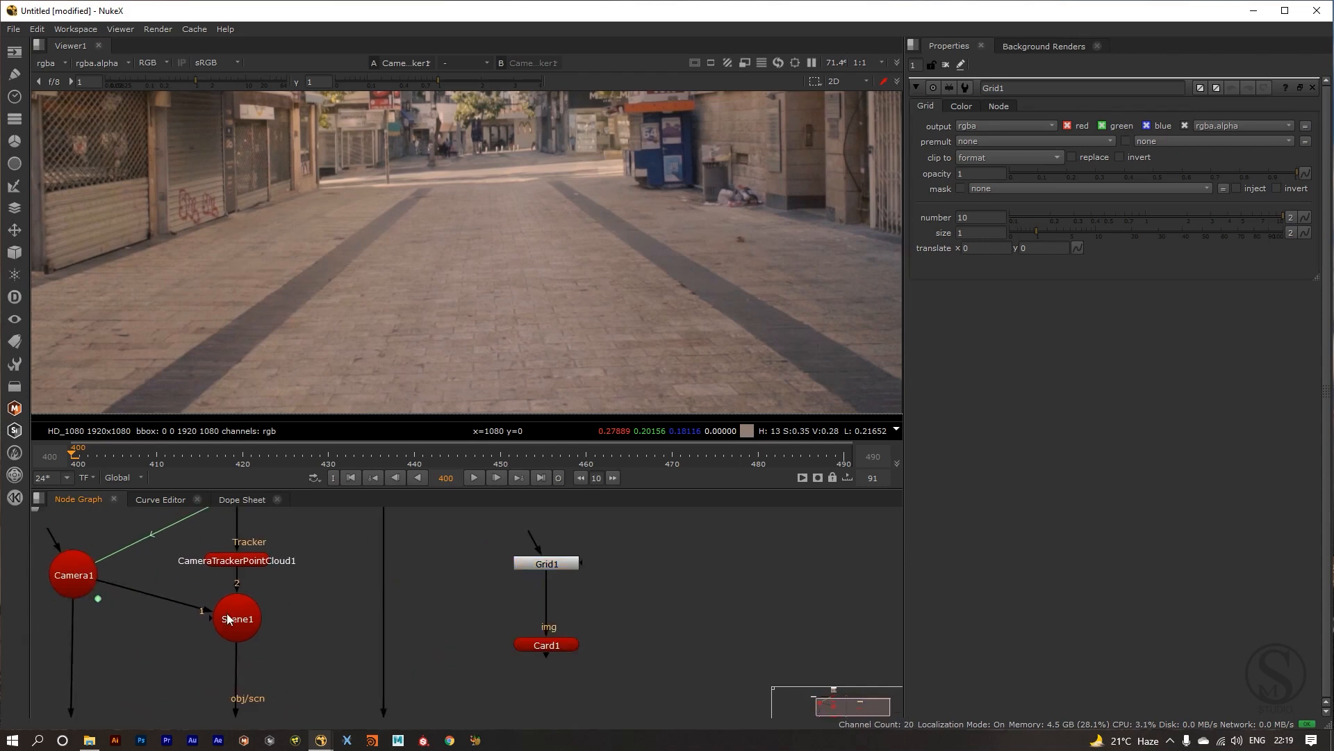
Align Scene1 and Card1 at about the same height and connect Card1 to Scene1 as another input.
{"action": "left_click_drag", "start_coordinate": [227, 614], "coordinate": [227, 625]}
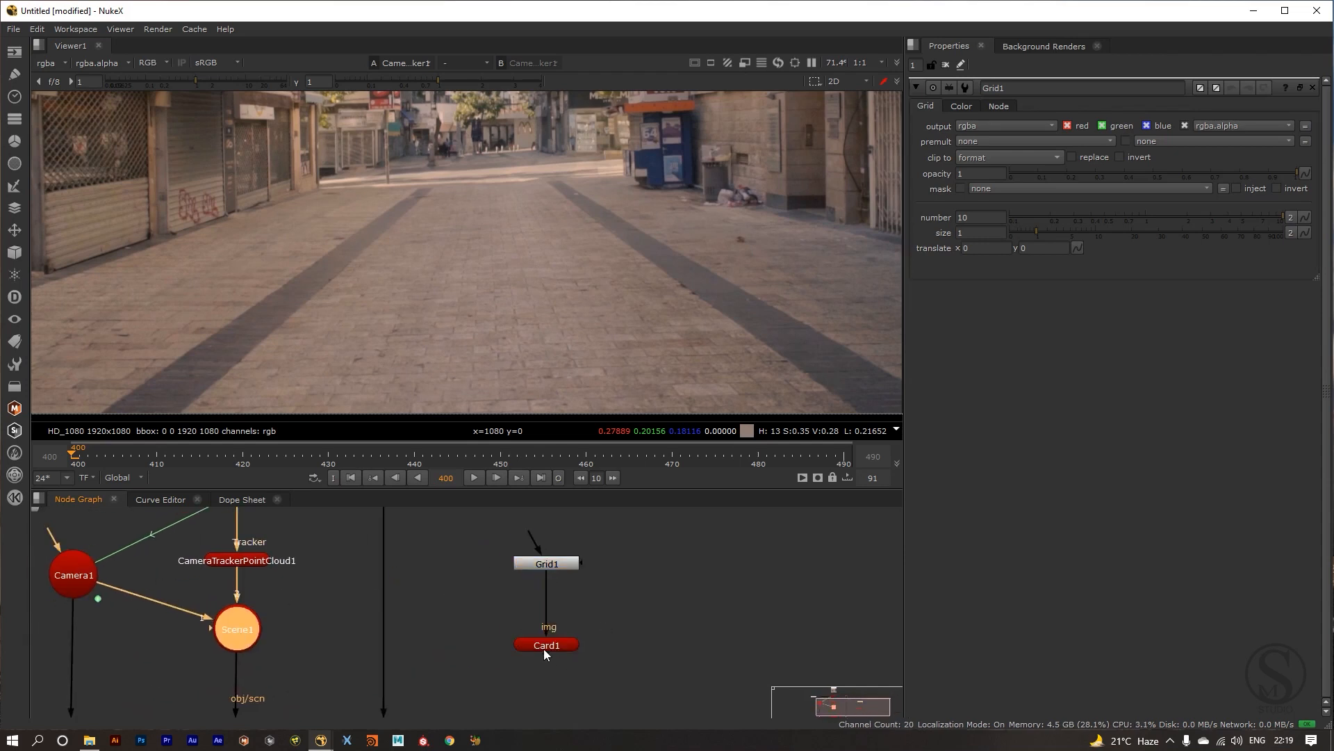
{"action": "left_click_drag", "start_coordinate": [545, 649], "coordinate": [544, 627]}
{"action": "left_click_drag", "start_coordinate": [616, 599], "coordinate": [465, 648]}
{"action": "mouse_move", "coordinate": [563, 637]}
{"action": "left_mouse_down"}
{"action": "mouse_move", "coordinate": [372, 676]}
{"action": "mouse_move", "coordinate": [245, 634]}
{"action": "left_mouse_up"}
{"action": "left_click", "coordinate": [573, 634]}
Display the ScanlineRender1 output in the viewer, framing the gridded card over the street footage.
{"action": "scroll", "coordinate": [500, 615], "scroll_direction": "down", "scroll_amount": 3}
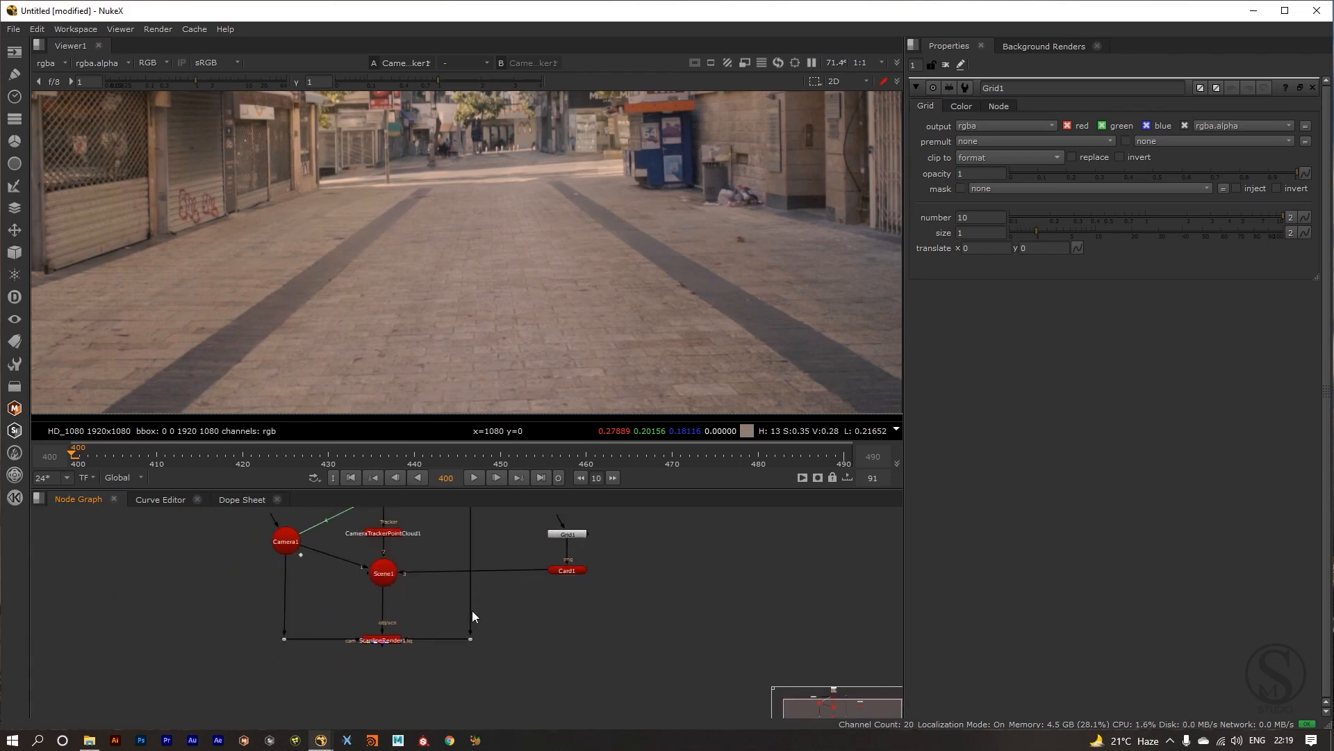
{"action": "left_click", "coordinate": [387, 647]}
{"action": "scroll", "coordinate": [383, 653], "scroll_direction": "up", "scroll_amount": 2}
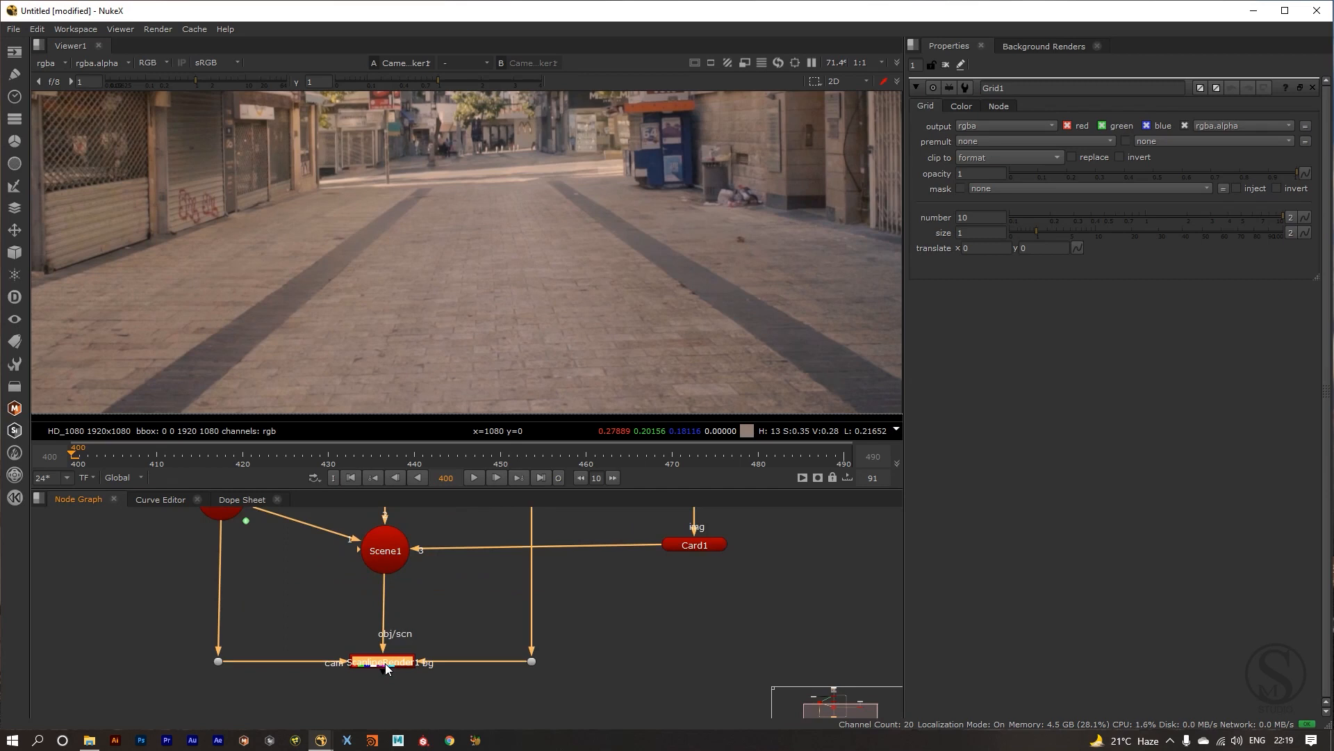
{"action": "key", "text": "1"}
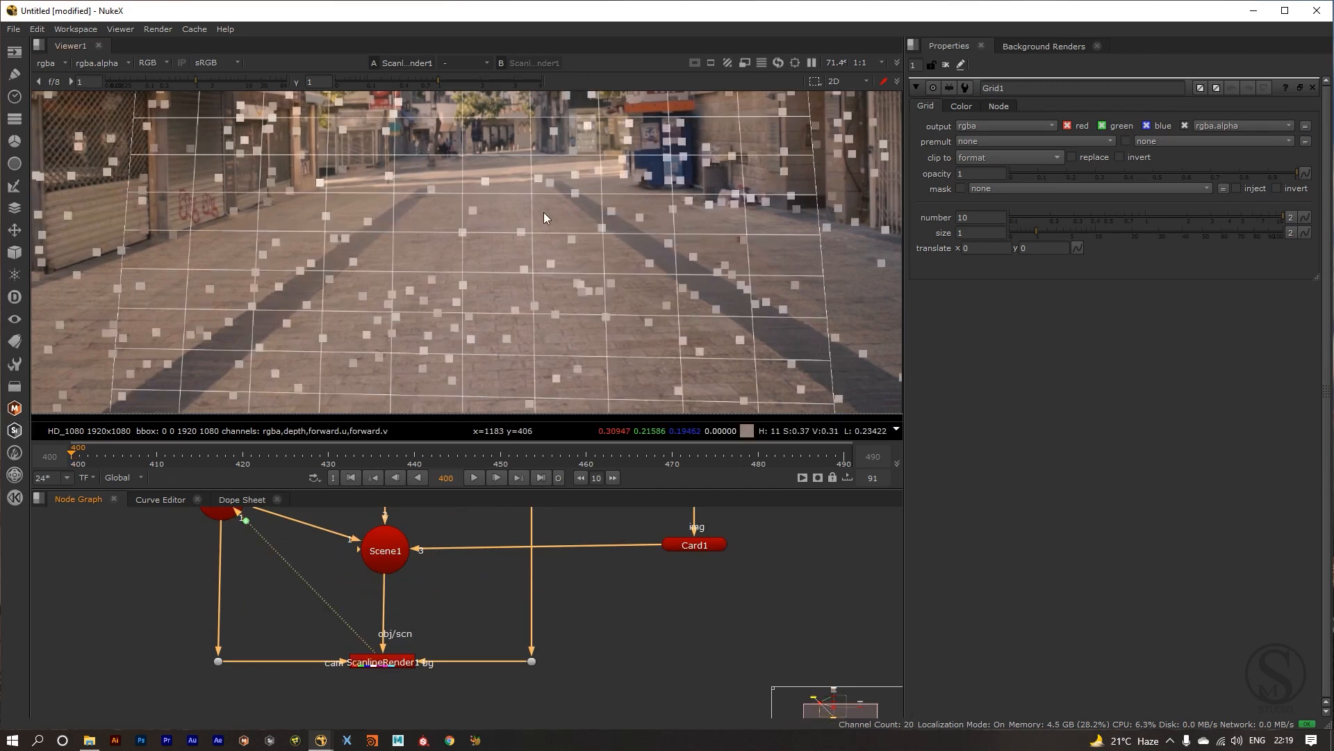
{"action": "scroll", "coordinate": [543, 211], "scroll_direction": "down", "scroll_amount": 4}
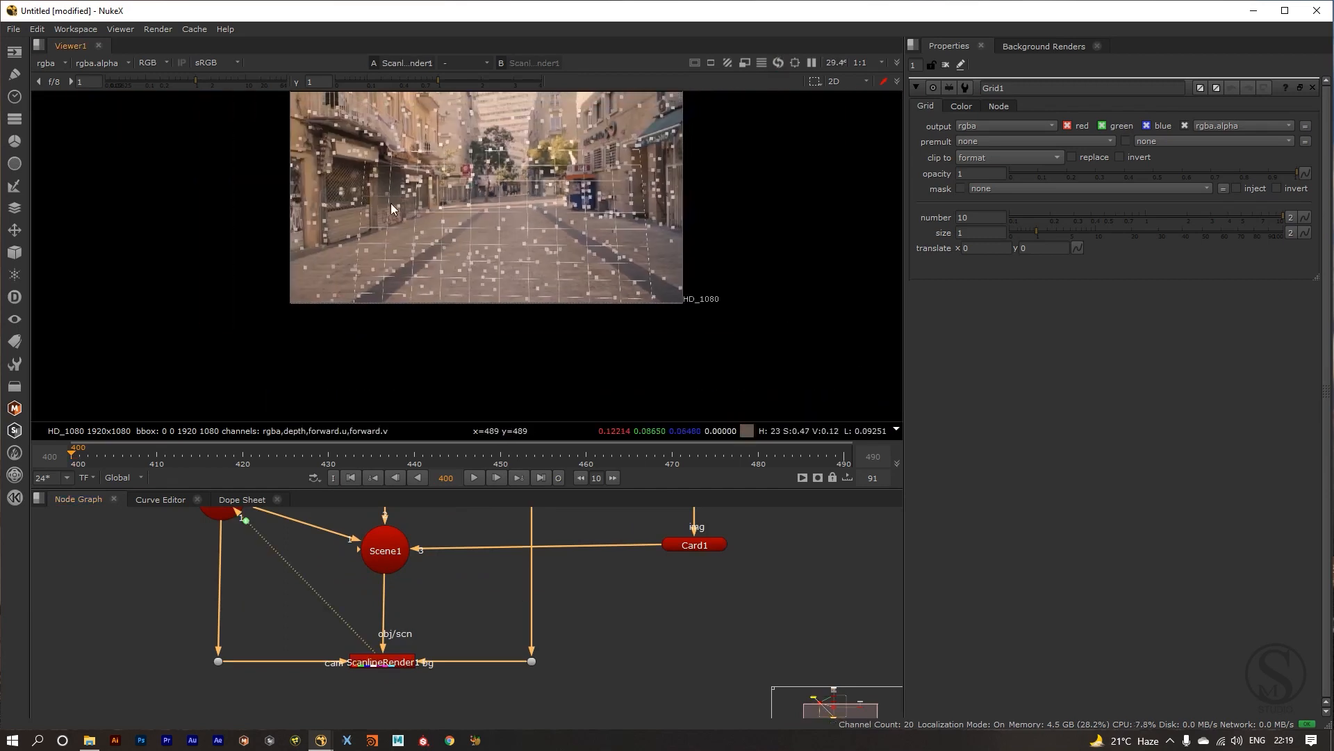
{"action": "left_click_drag", "start_coordinate": [721, 556], "coordinate": [643, 617]}
{"action": "left_click_drag", "start_coordinate": [700, 575], "coordinate": [561, 603]}
{"action": "left_click_drag", "start_coordinate": [554, 529], "coordinate": [684, 556]}
{"action": "scroll", "coordinate": [343, 182], "scroll_direction": "up", "scroll_amount": 2}
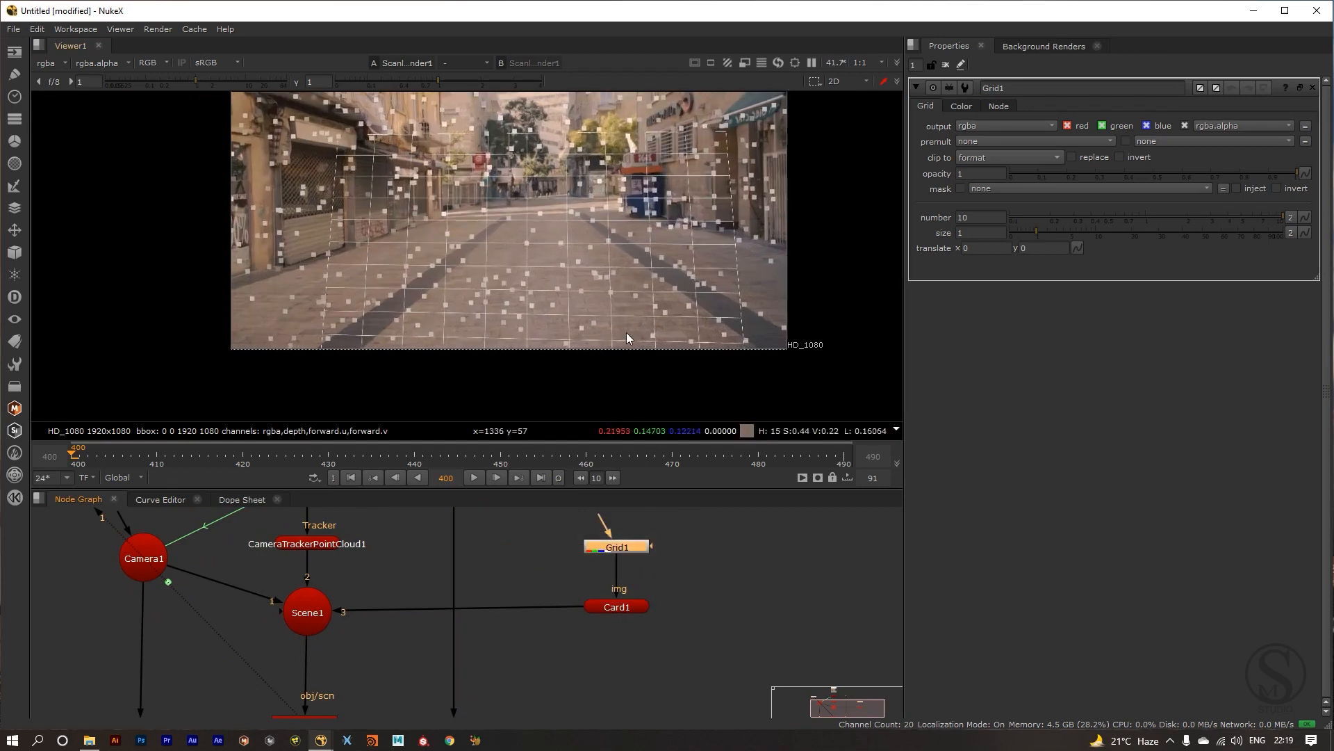
Examine the gridded card's orientation against the point cloud and ground grid in the 3D view.
{"action": "key", "text": "Tab"}
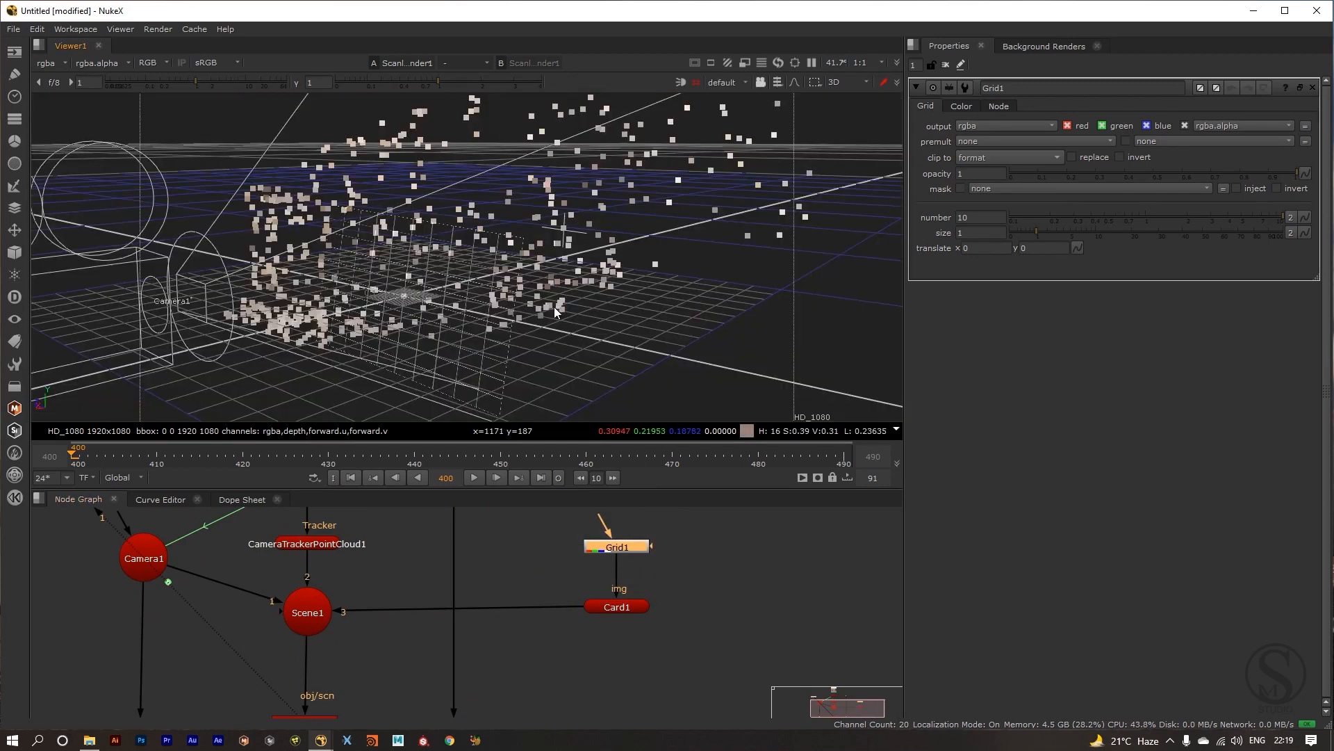
{"action": "scroll", "coordinate": [553, 306], "scroll_direction": "up", "scroll_amount": 3}
{"action": "left_click_drag", "start_coordinate": [620, 598], "coordinate": [601, 606]}
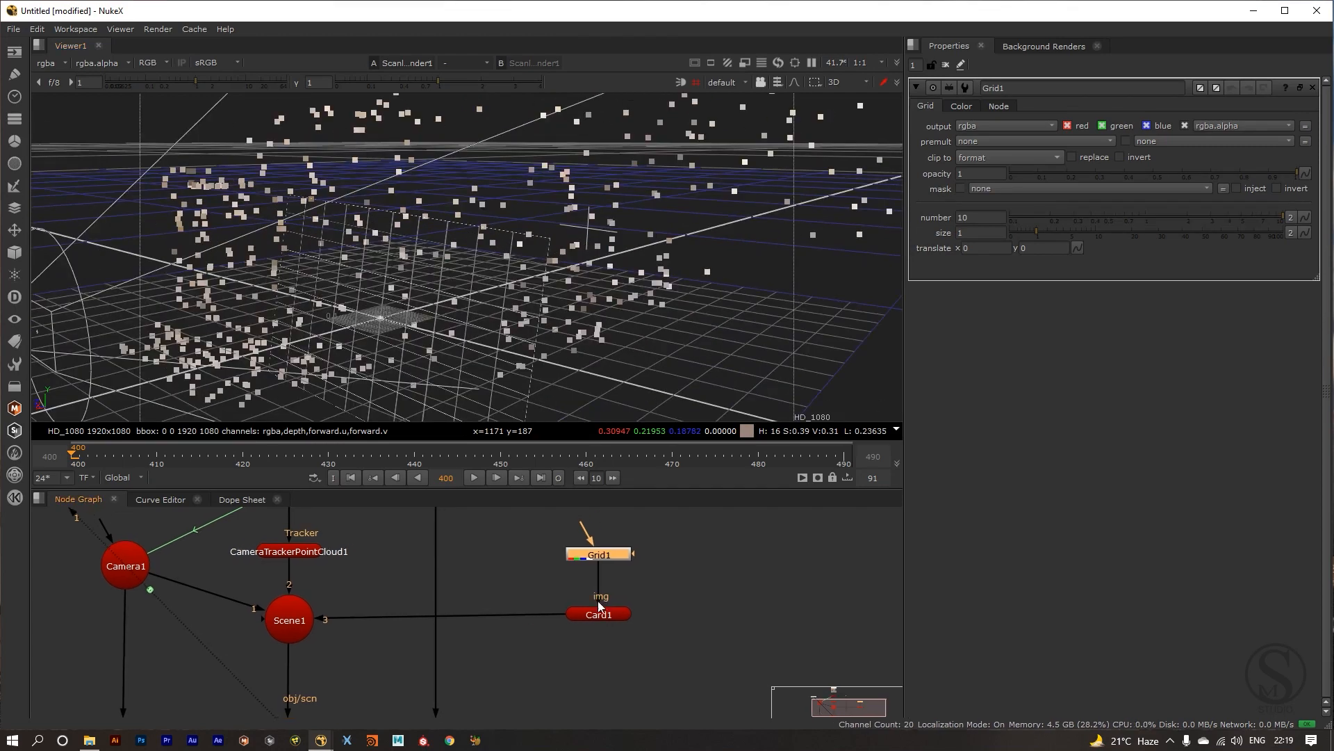
{"action": "left_click_drag", "start_coordinate": [334, 362], "coordinate": [427, 303]}
{"action": "scroll", "coordinate": [427, 304], "scroll_direction": "up", "scroll_amount": 3}
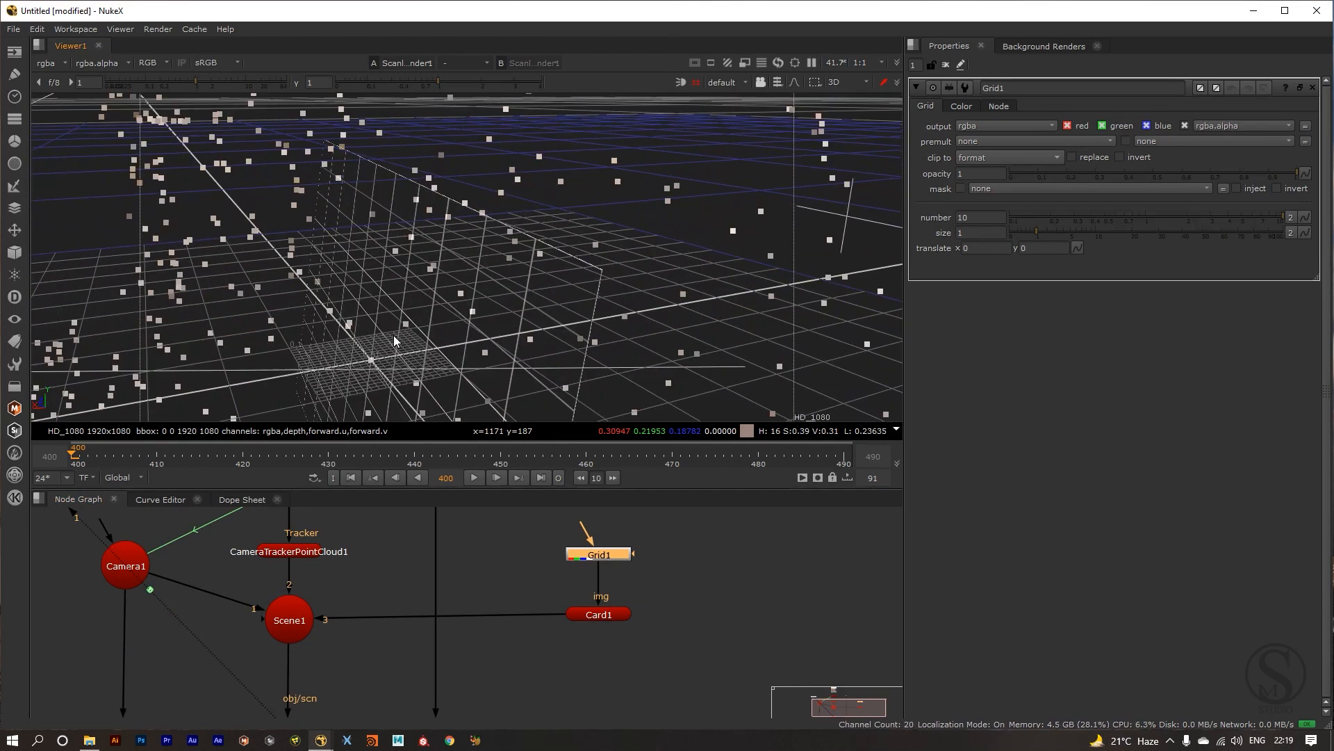
{"action": "scroll", "coordinate": [388, 330], "scroll_direction": "up", "scroll_amount": 3}
{"action": "scroll", "coordinate": [390, 317], "scroll_direction": "up", "scroll_amount": 5}
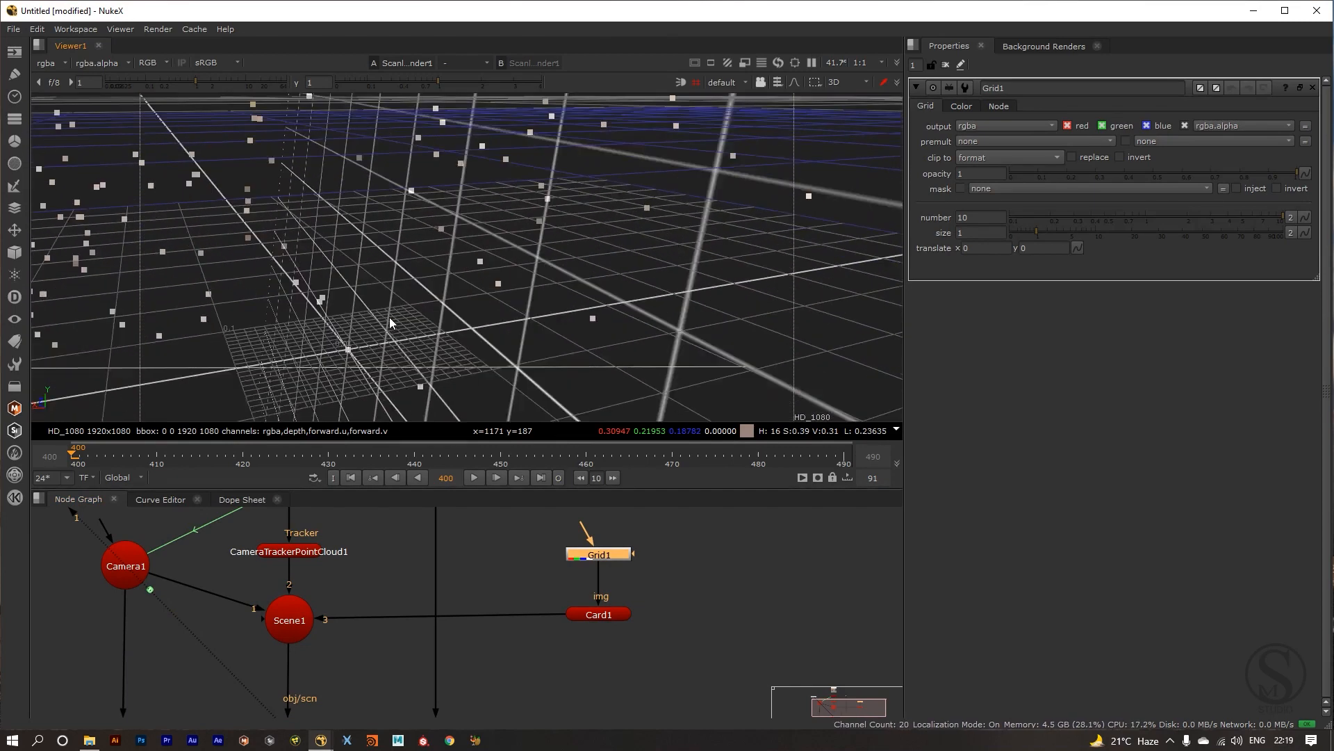
{"action": "scroll", "coordinate": [492, 277], "scroll_direction": "down", "scroll_amount": 10}
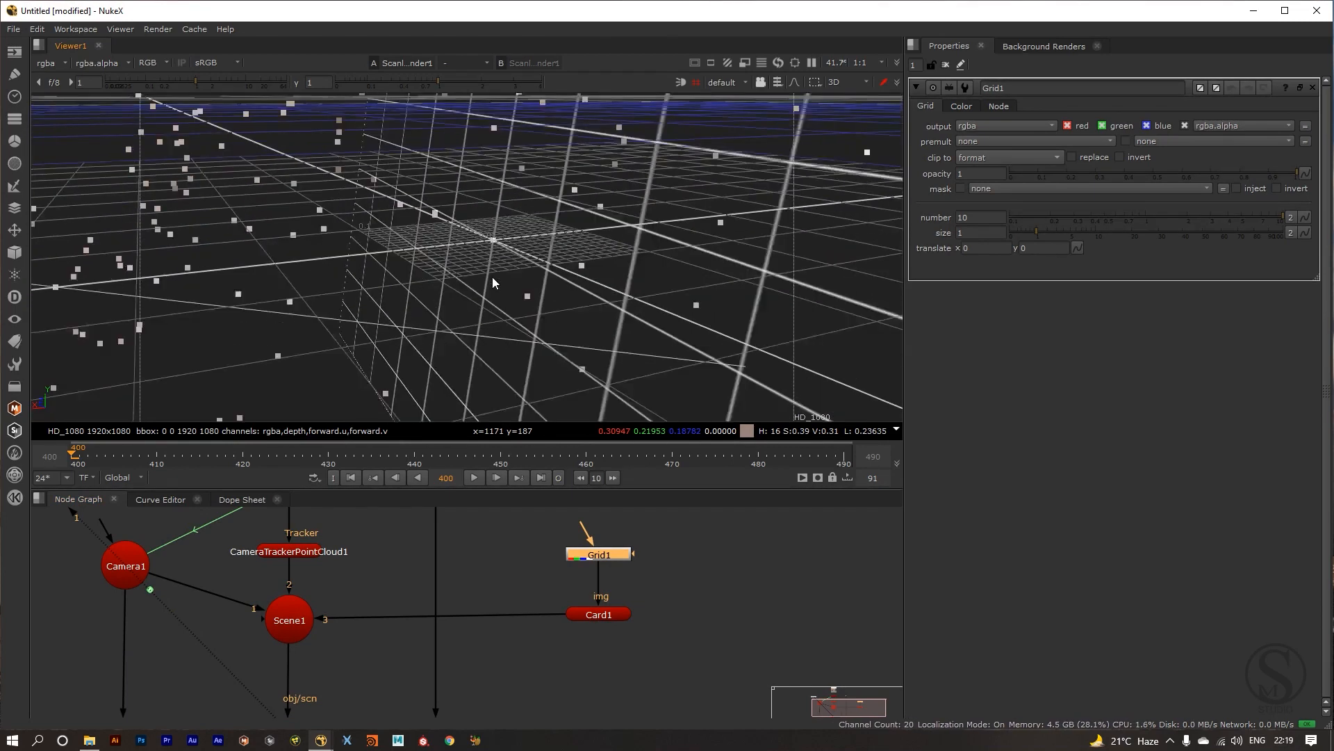
{"action": "scroll", "coordinate": [660, 567], "scroll_direction": "down", "scroll_amount": 2}
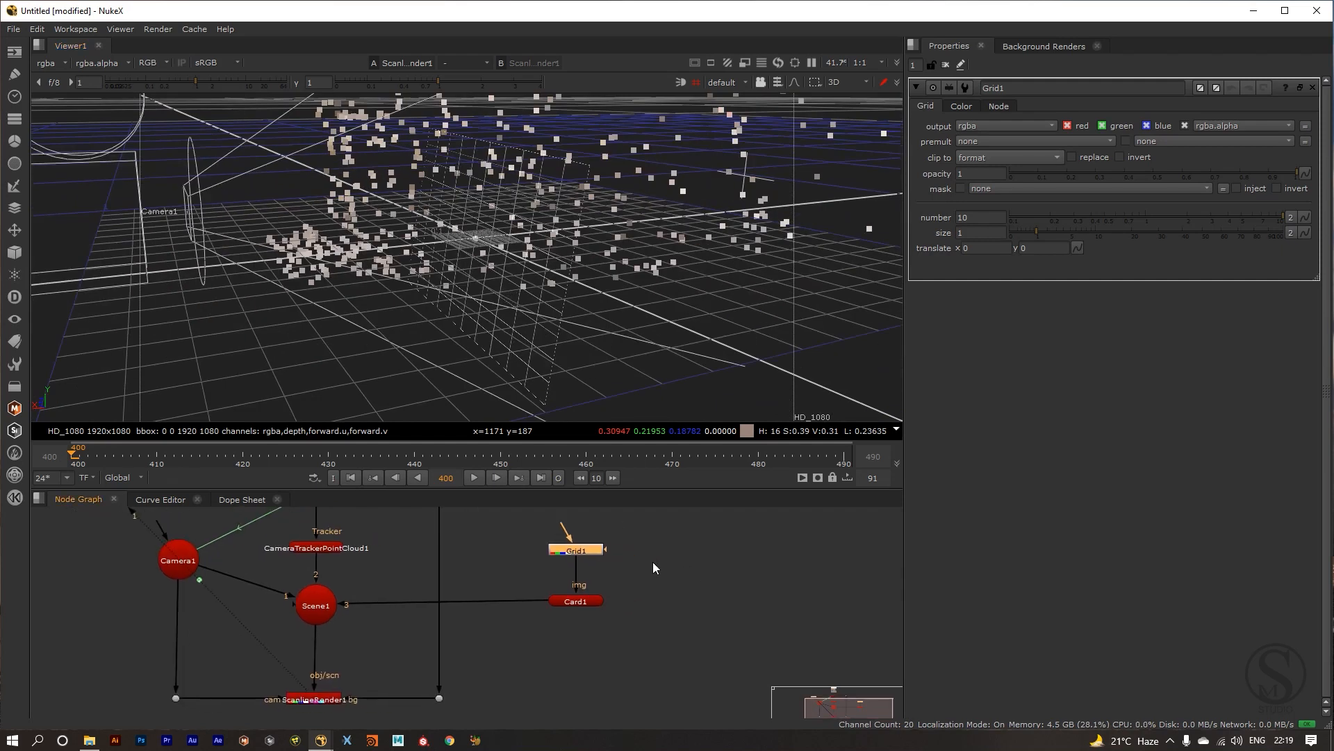
{"action": "scroll", "coordinate": [628, 599], "scroll_direction": "up", "scroll_amount": 1}
Lay Card1 flat on the ground plane by setting its rotation to X 90, Y 90 and Z 0.
{"action": "left_click", "coordinate": [536, 590]}
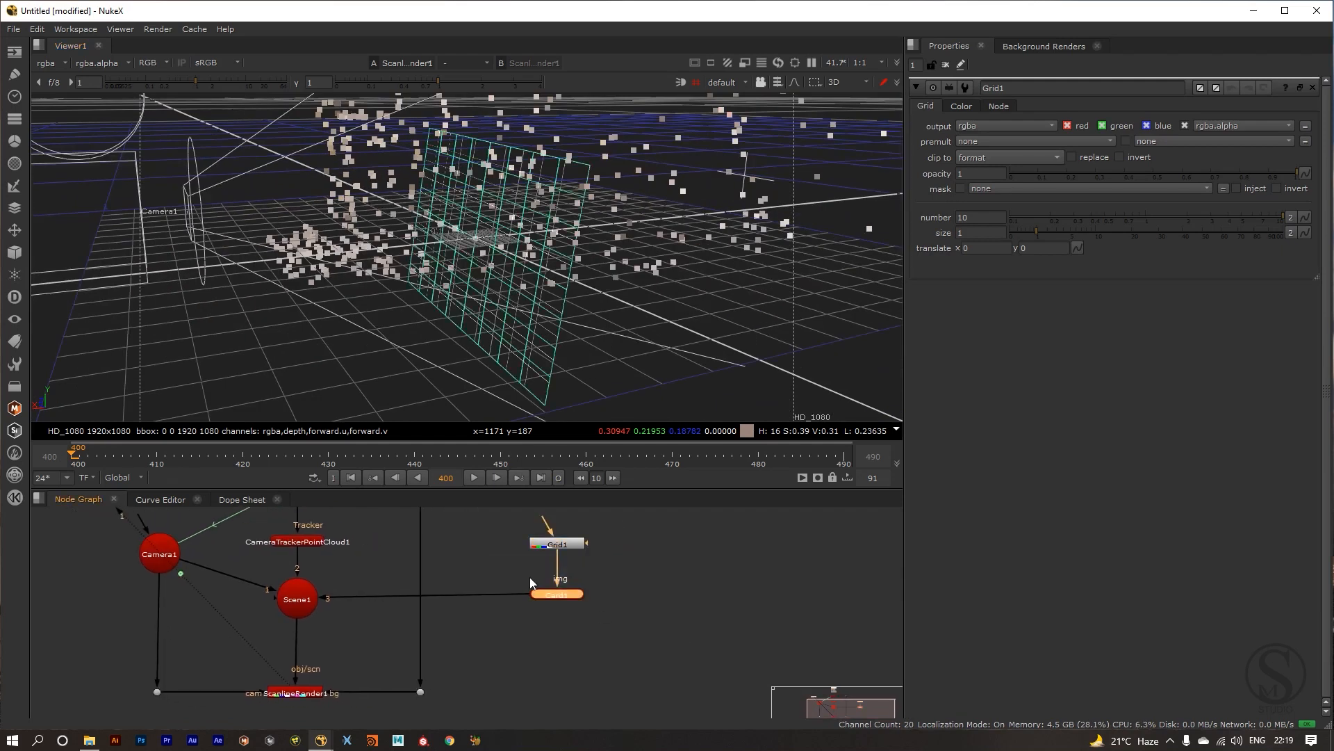
{"action": "double_click", "coordinate": [560, 595]}
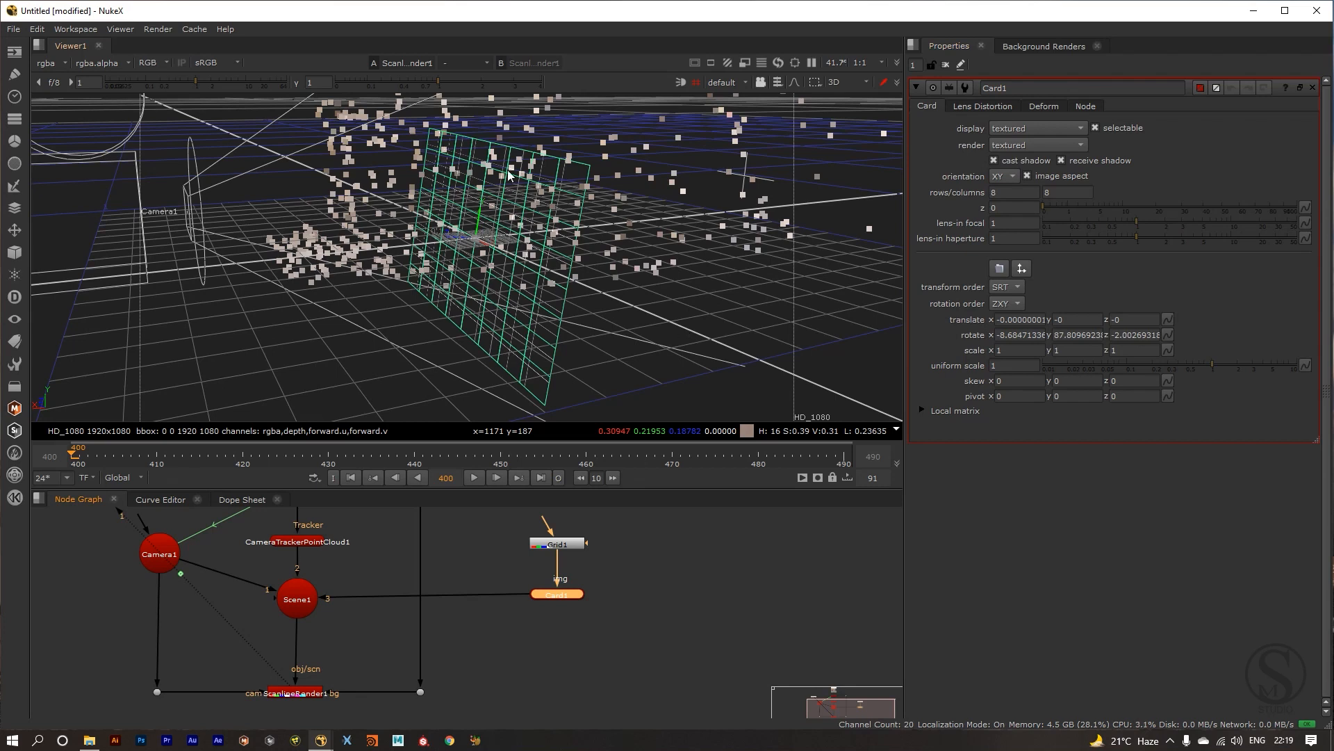
{"action": "double_click", "coordinate": [1056, 337]}
{"action": "type", "text": "90"}
{"action": "key", "text": "Return"}
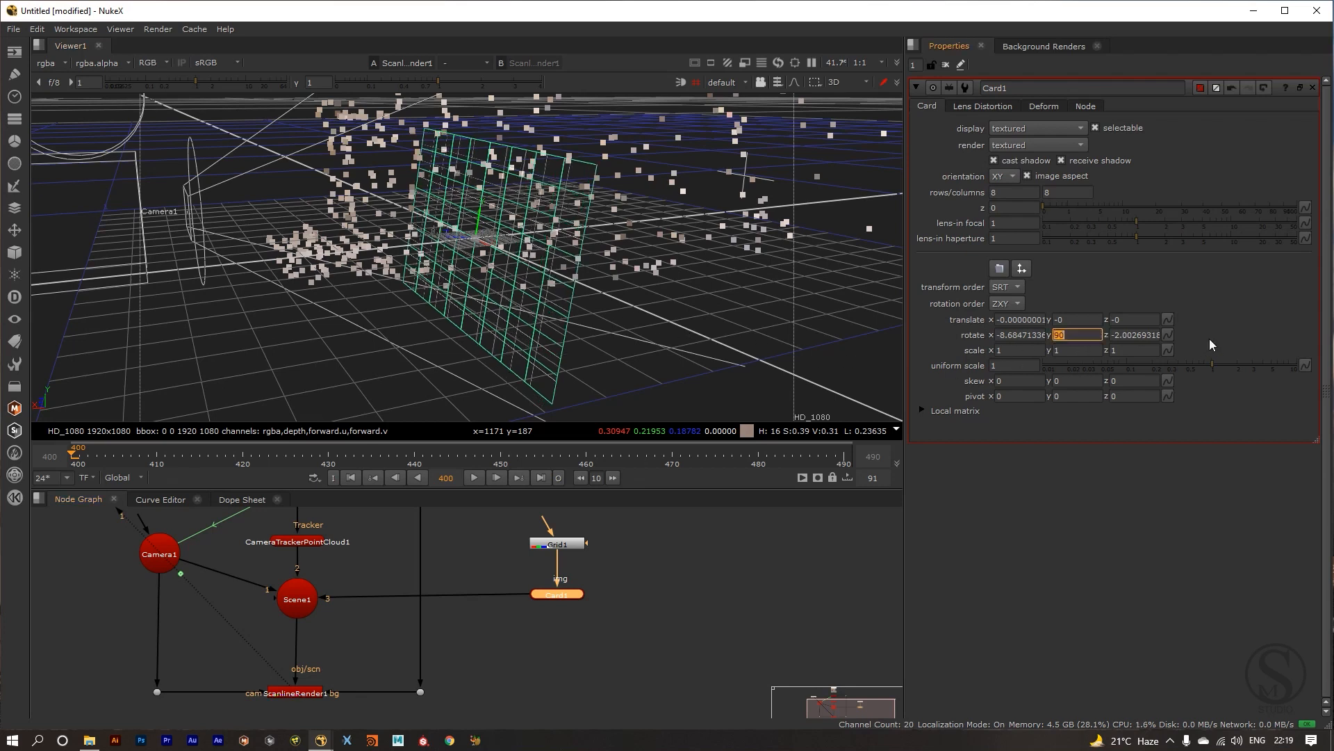
{"action": "double_click", "coordinate": [1115, 337]}
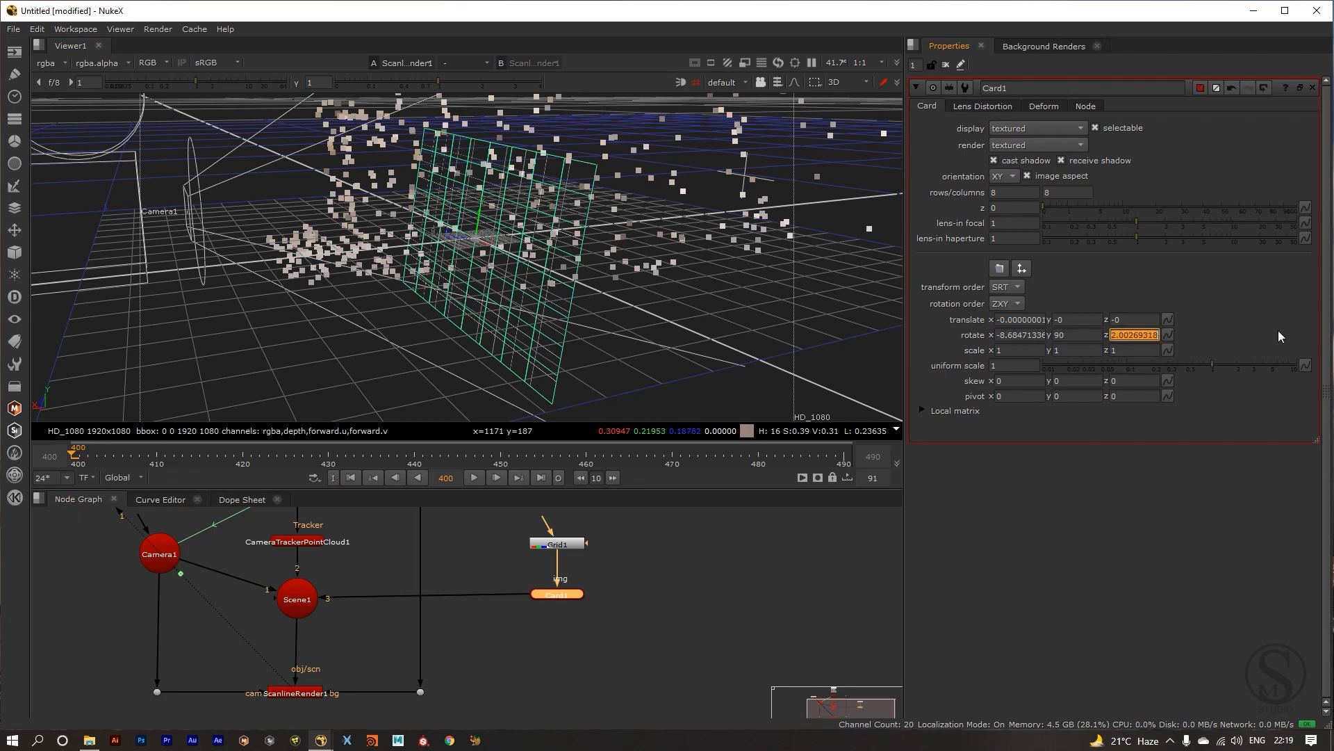
{"action": "type", "text": "0"}
{"action": "key", "text": "Return"}
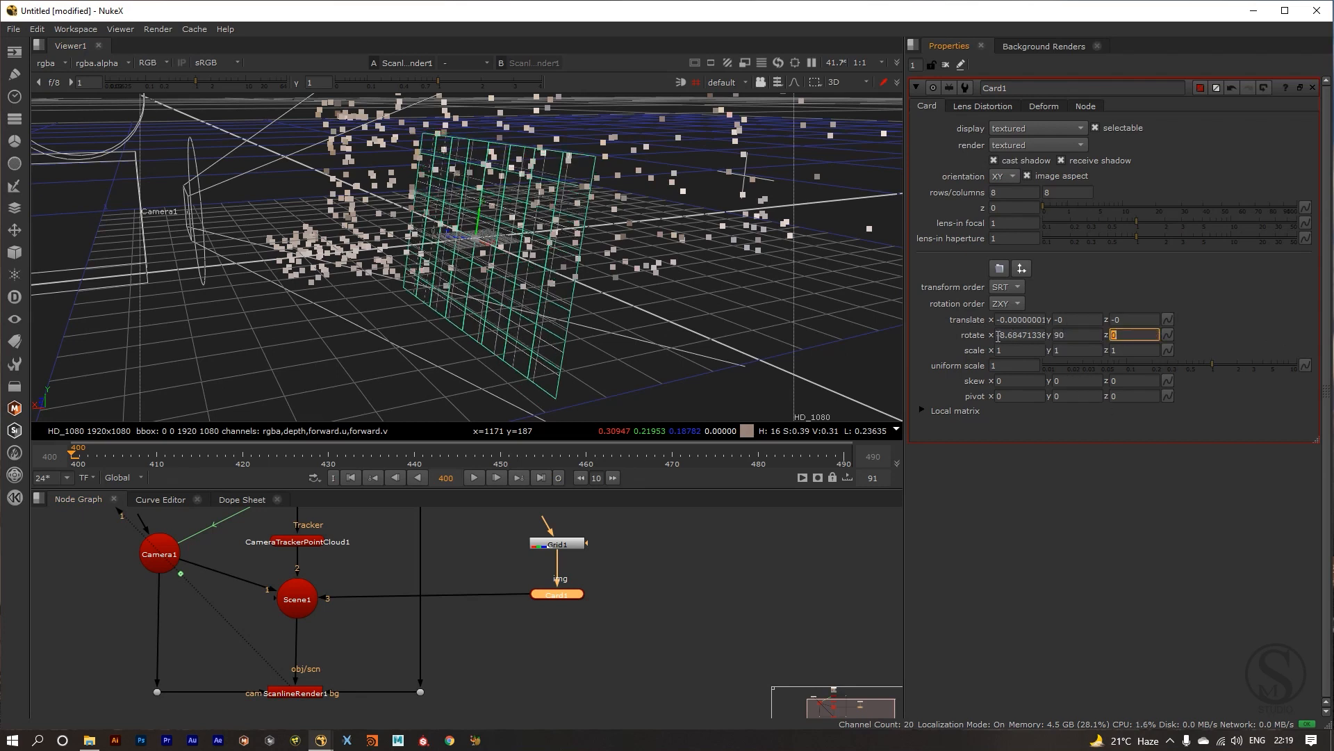
{"action": "double_click", "coordinate": [998, 337]}
{"action": "type", "text": "90"}
{"action": "key", "text": "Return"}
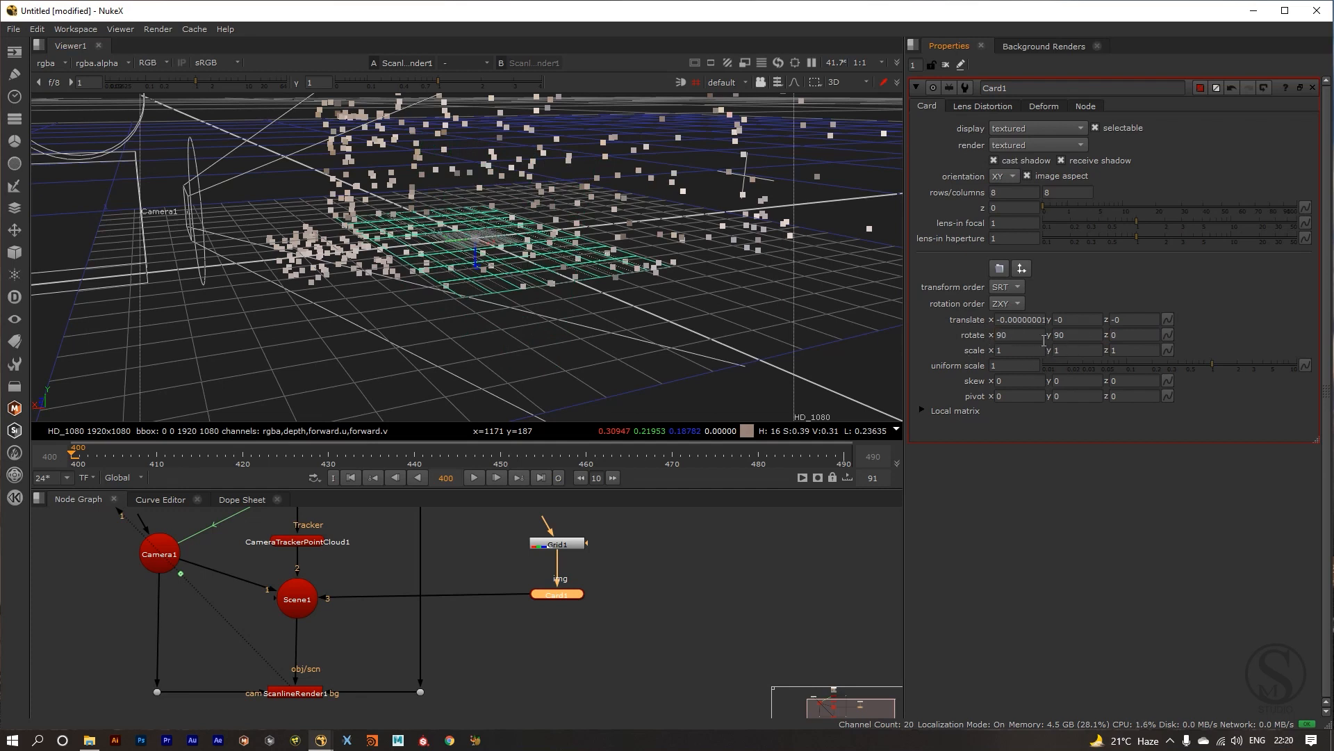
{"action": "left_click", "coordinate": [1082, 335]}
{"action": "left_click", "coordinate": [611, 373]}
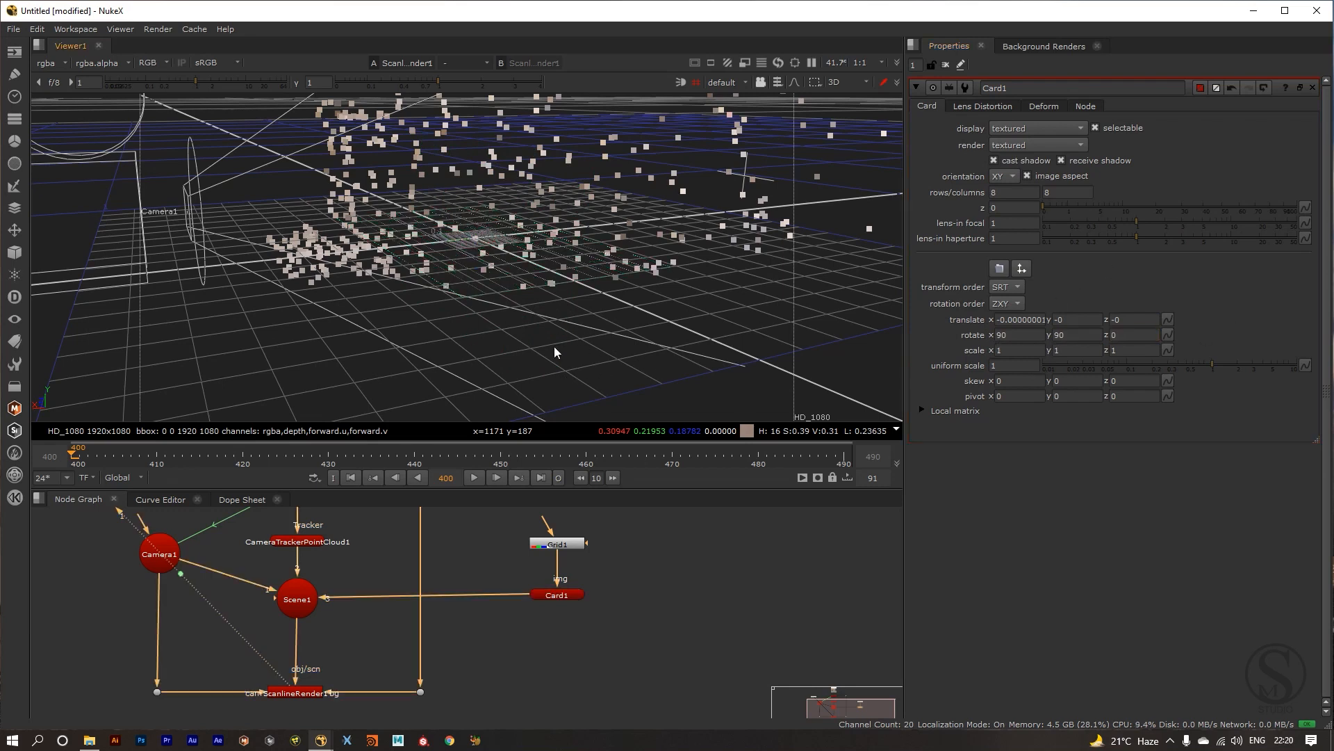
Try rotating Card1 freehand with its rotation handles in the 3D view, and undo the rotation.
{"action": "left_click", "coordinate": [563, 594]}
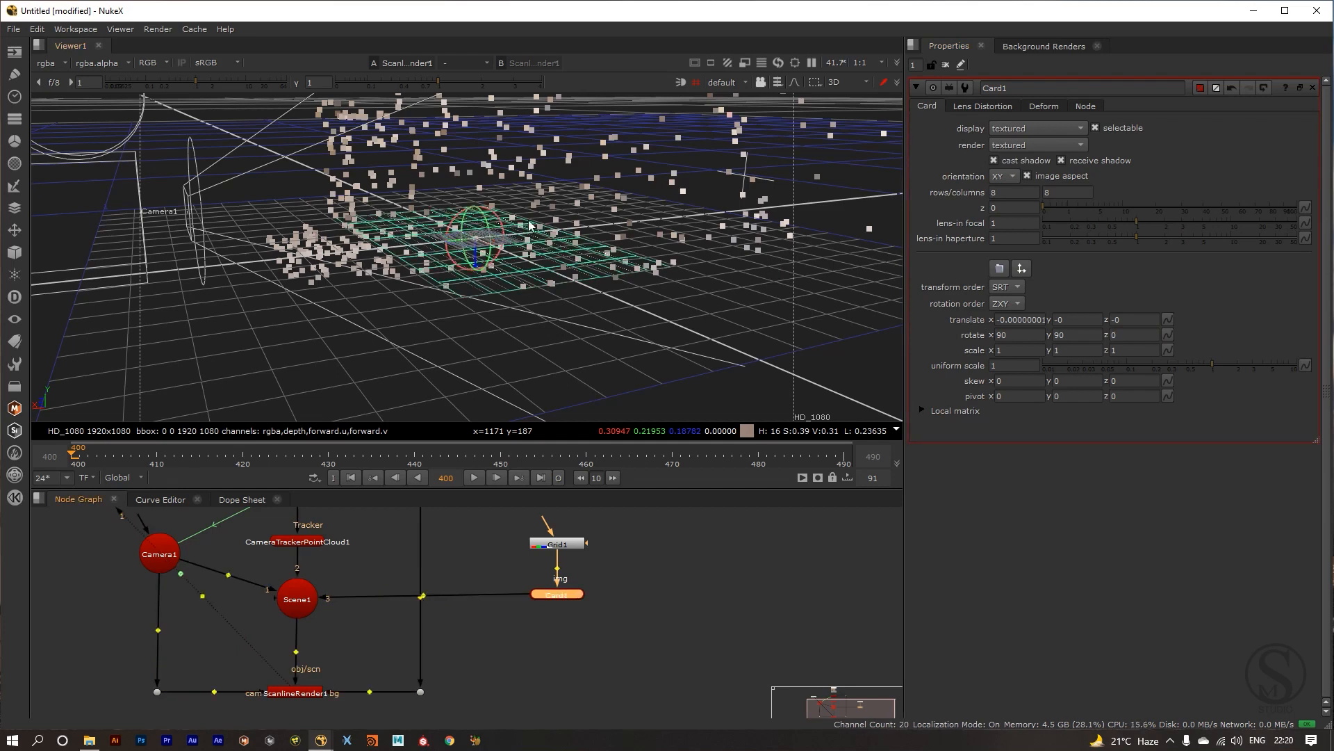
{"action": "left_click_drag", "start_coordinate": [383, 312], "coordinate": [444, 385]}
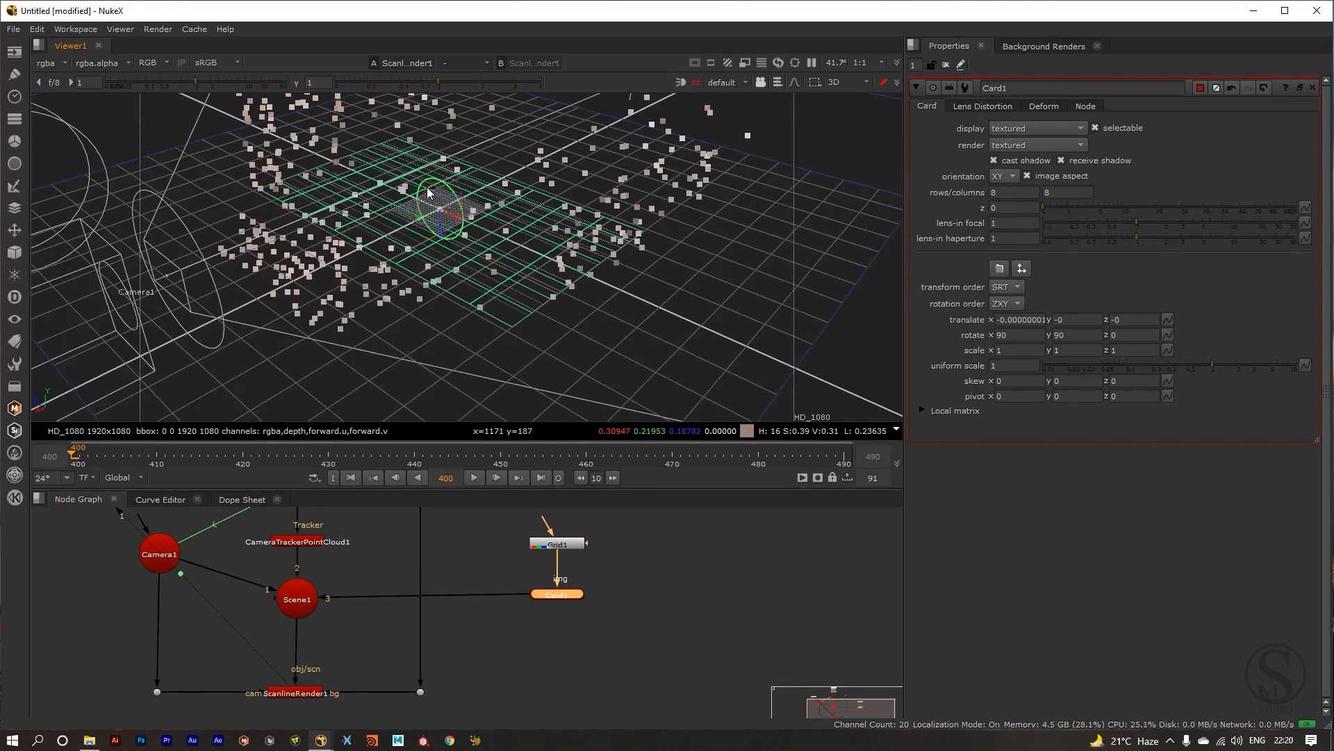
{"action": "left_click_drag", "start_coordinate": [428, 190], "coordinate": [429, 205]}
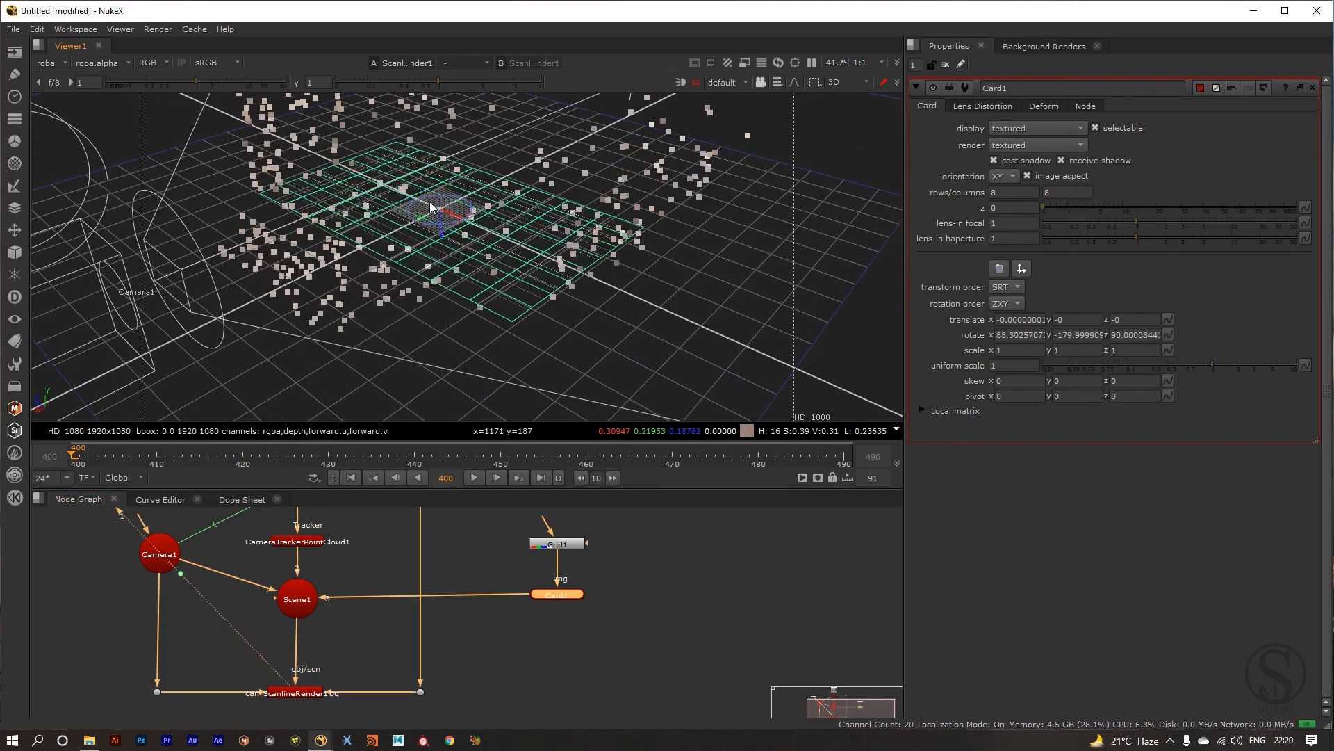
{"action": "left_click_drag", "start_coordinate": [604, 373], "coordinate": [561, 312]}
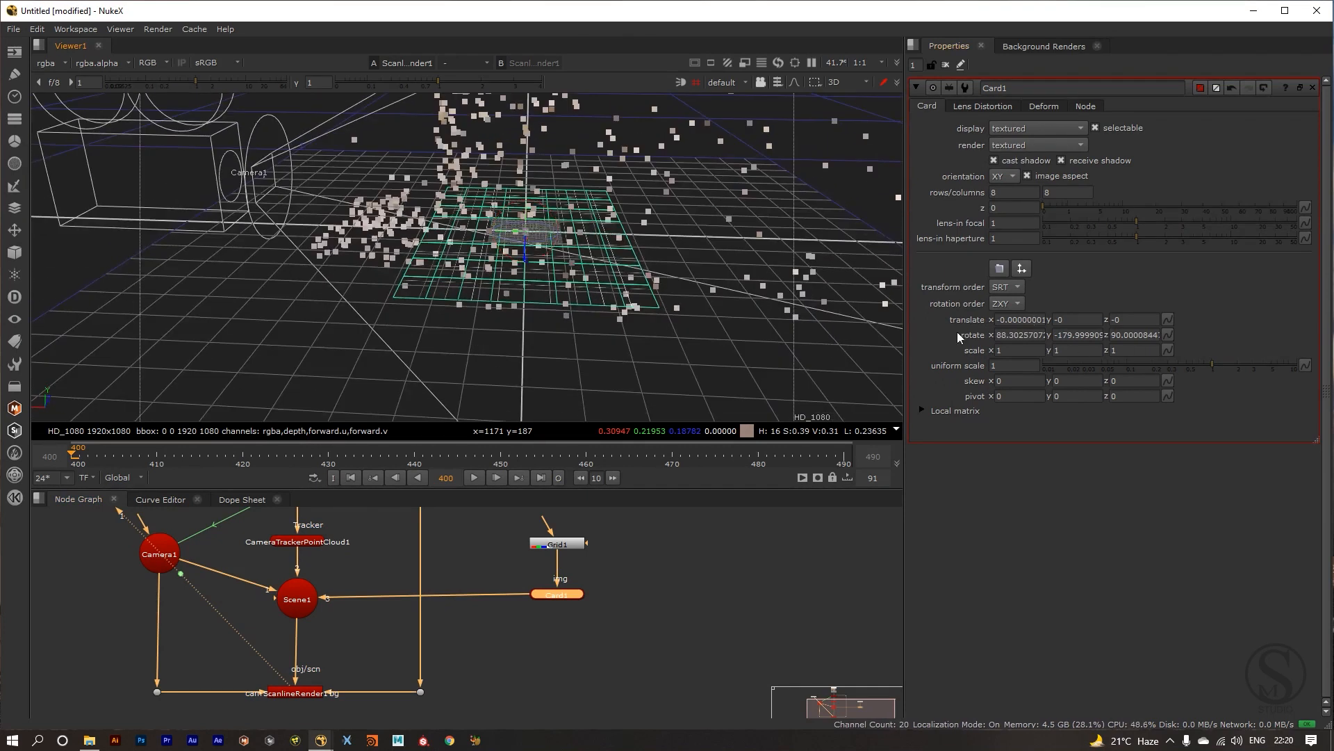
{"action": "left_click_drag", "start_coordinate": [554, 215], "coordinate": [490, 187]}
{"action": "key", "text": "ctrl+z"}
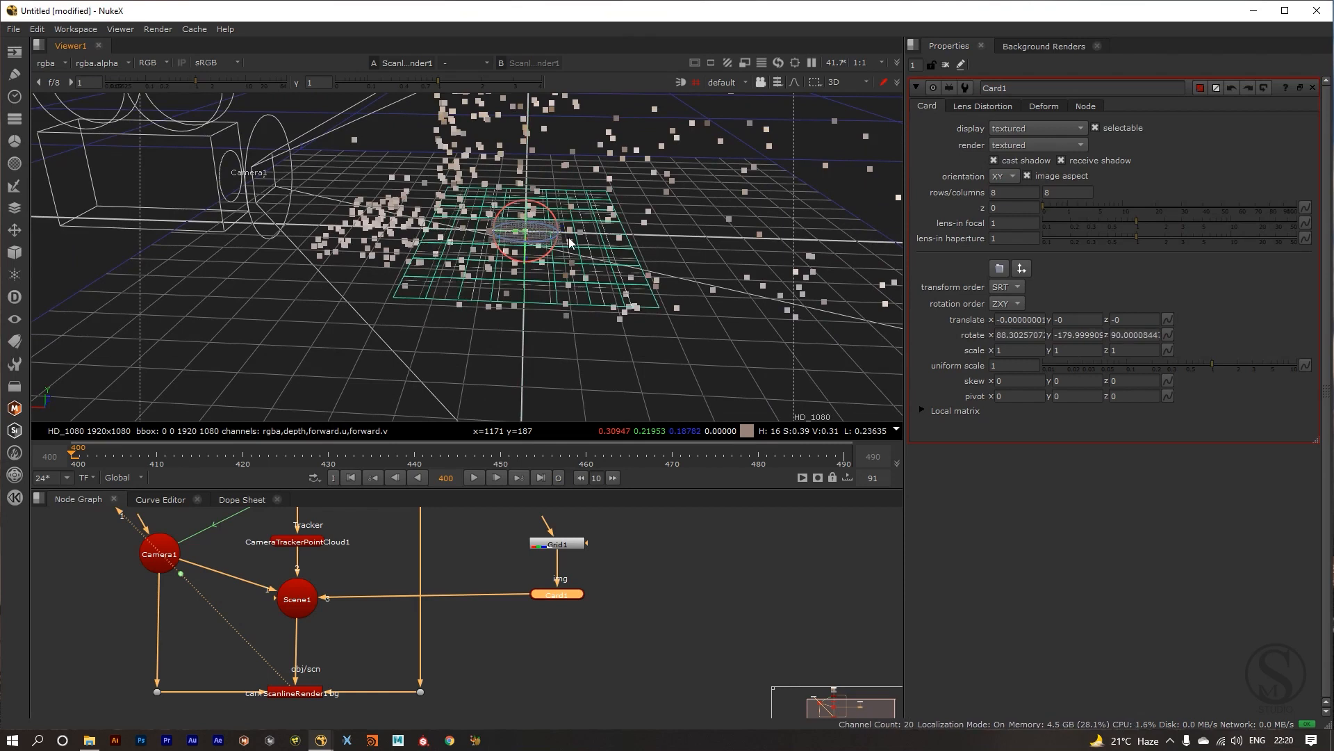
{"action": "key", "text": "ctrl+z"}
Check the flat card over the footage in the 2D view and return to the 3D view.
{"action": "left_click_drag", "start_coordinate": [468, 351], "coordinate": [330, 270]}
{"action": "key", "text": "Tab"}
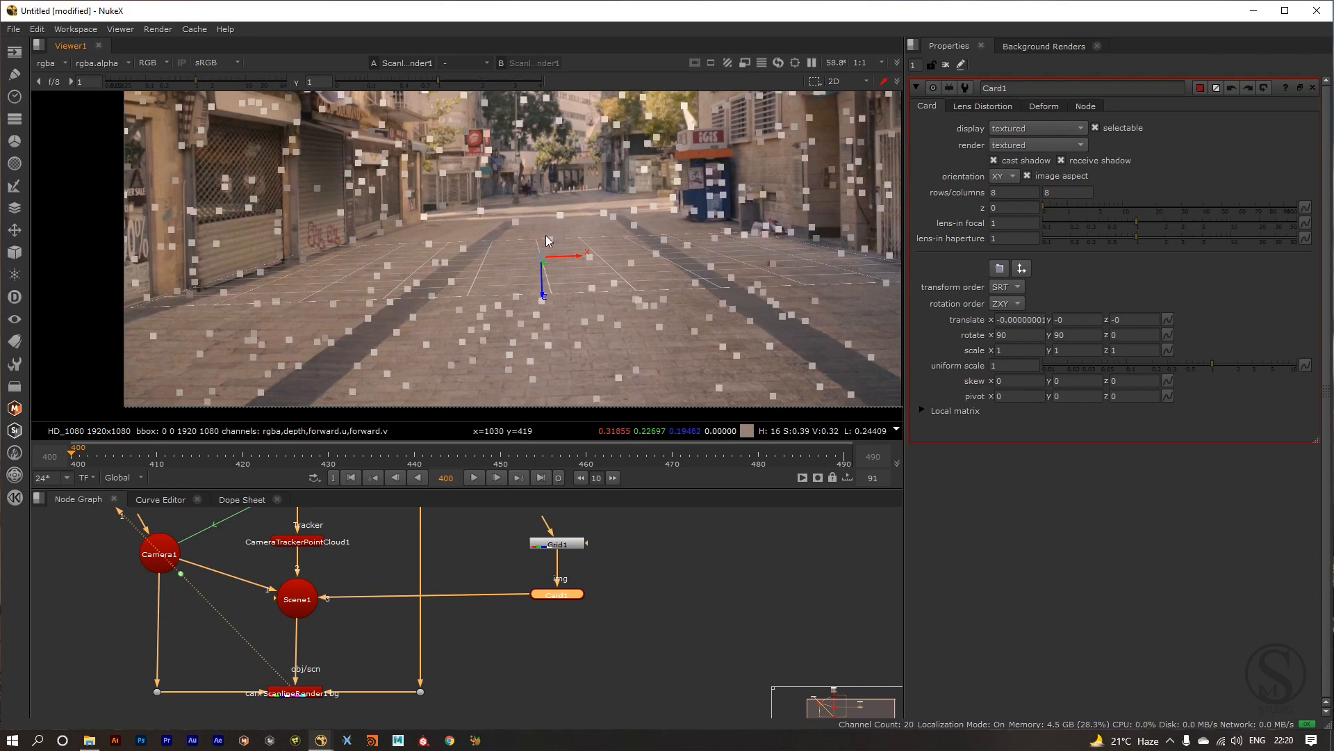
{"action": "key", "text": "Tab"}
{"action": "left_click_drag", "start_coordinate": [539, 286], "coordinate": [381, 403]}
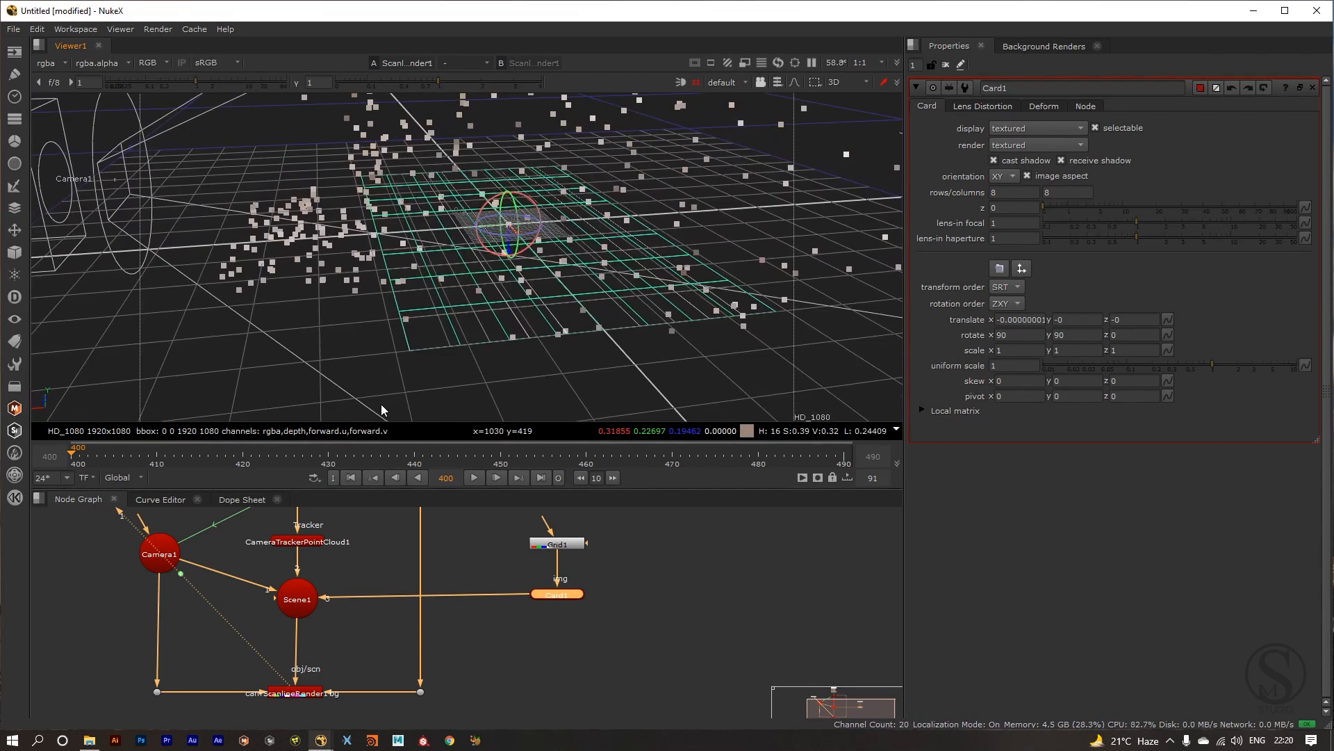
Try shifting Card1 along the ground to about 0.116 in X translation.
{"action": "scroll", "coordinate": [487, 239], "scroll_direction": "up", "scroll_amount": 5}
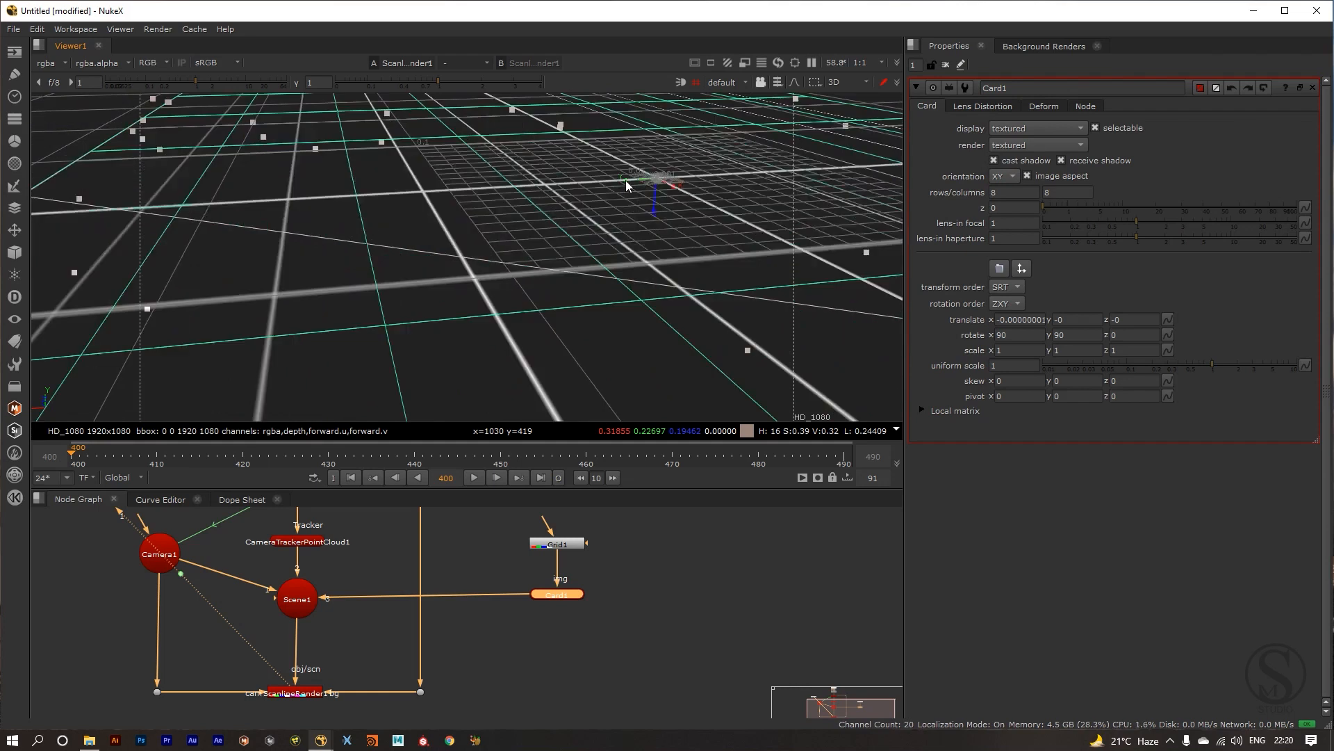
{"action": "left_click_drag", "start_coordinate": [625, 181], "coordinate": [581, 189]}
{"action": "scroll", "coordinate": [582, 190], "scroll_direction": "down", "scroll_amount": 4}
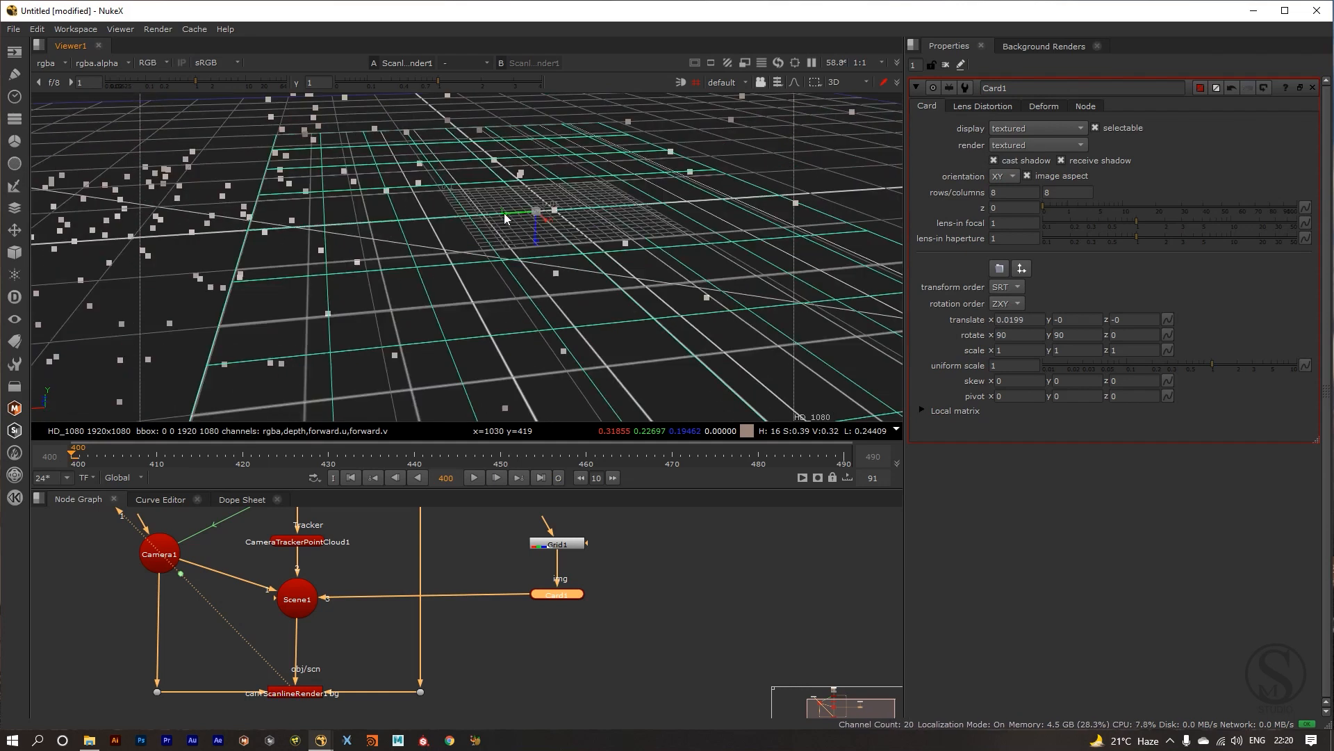
{"action": "left_click_drag", "start_coordinate": [504, 215], "coordinate": [410, 252]}
Try moving Card1 over the footage to about Y 0.091 and Z -0.09, and undo the recent moves.
{"action": "key", "text": "Tab"}
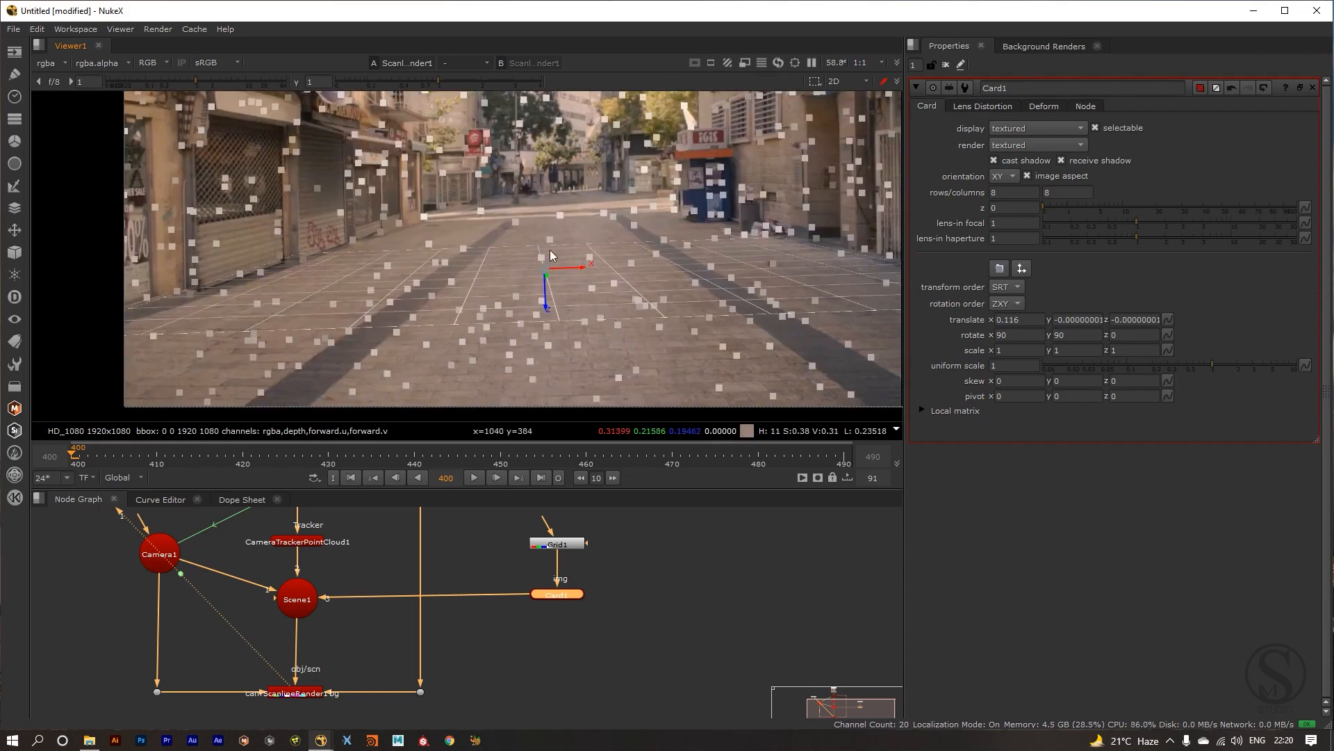
{"action": "left_click_drag", "start_coordinate": [577, 268], "coordinate": [605, 248]}
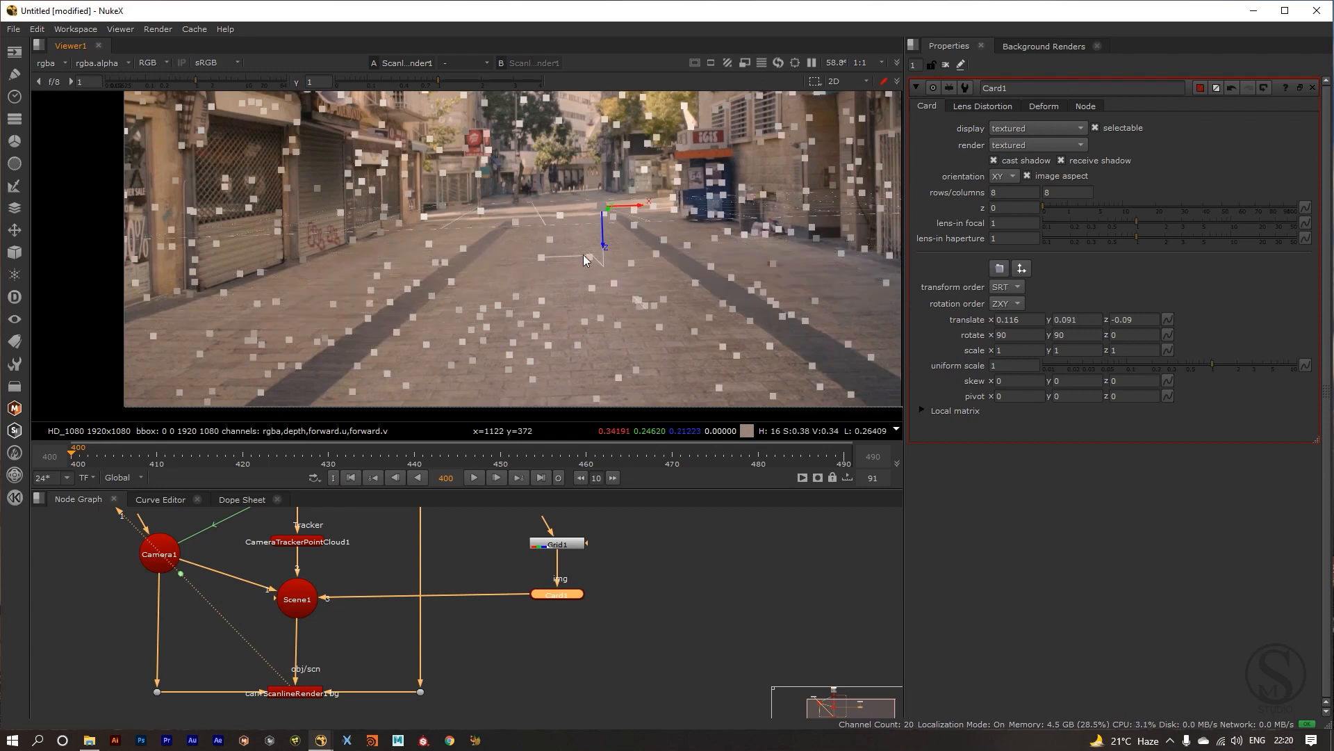
{"action": "key", "text": "Tab"}
{"action": "scroll", "coordinate": [441, 245], "scroll_direction": "down", "scroll_amount": 3}
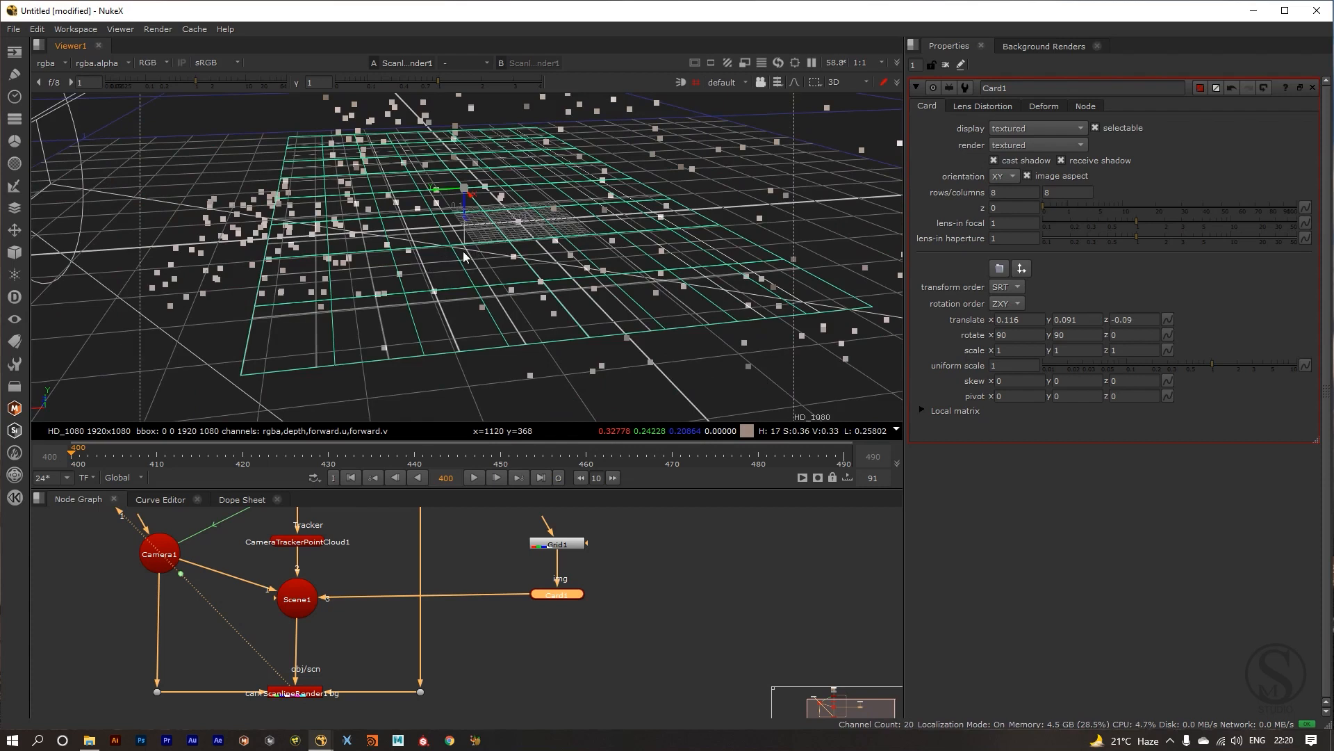
{"action": "key", "text": "ctrl+z"}
{"action": "key", "text": "ctrl+z"}
{"action": "key", "text": "ctrl+z"}
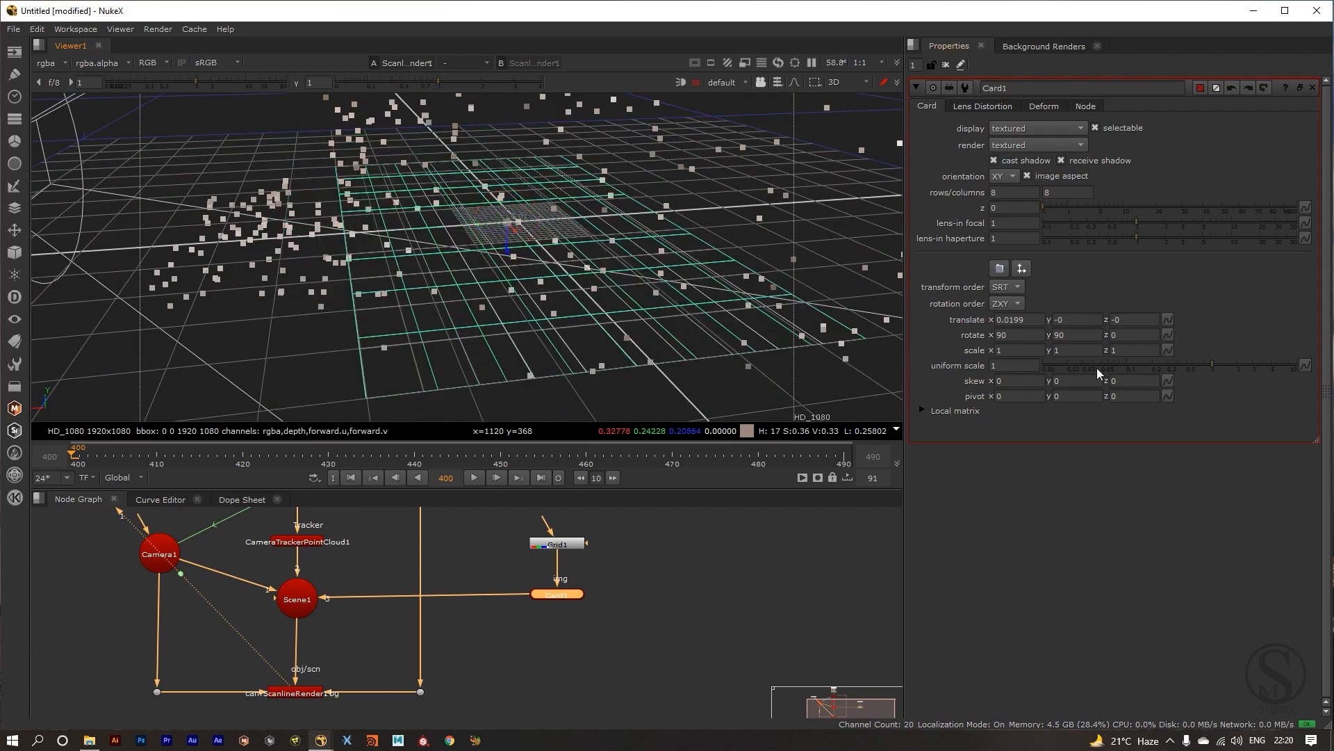
Set Card1's X and Z translation to 0 and show the reselected card over the footage in the 2D view.
{"action": "double_click", "coordinate": [1033, 320]}
{"action": "type", "text": "0"}
{"action": "key", "text": "Return"}
{"action": "double_click", "coordinate": [1133, 321]}
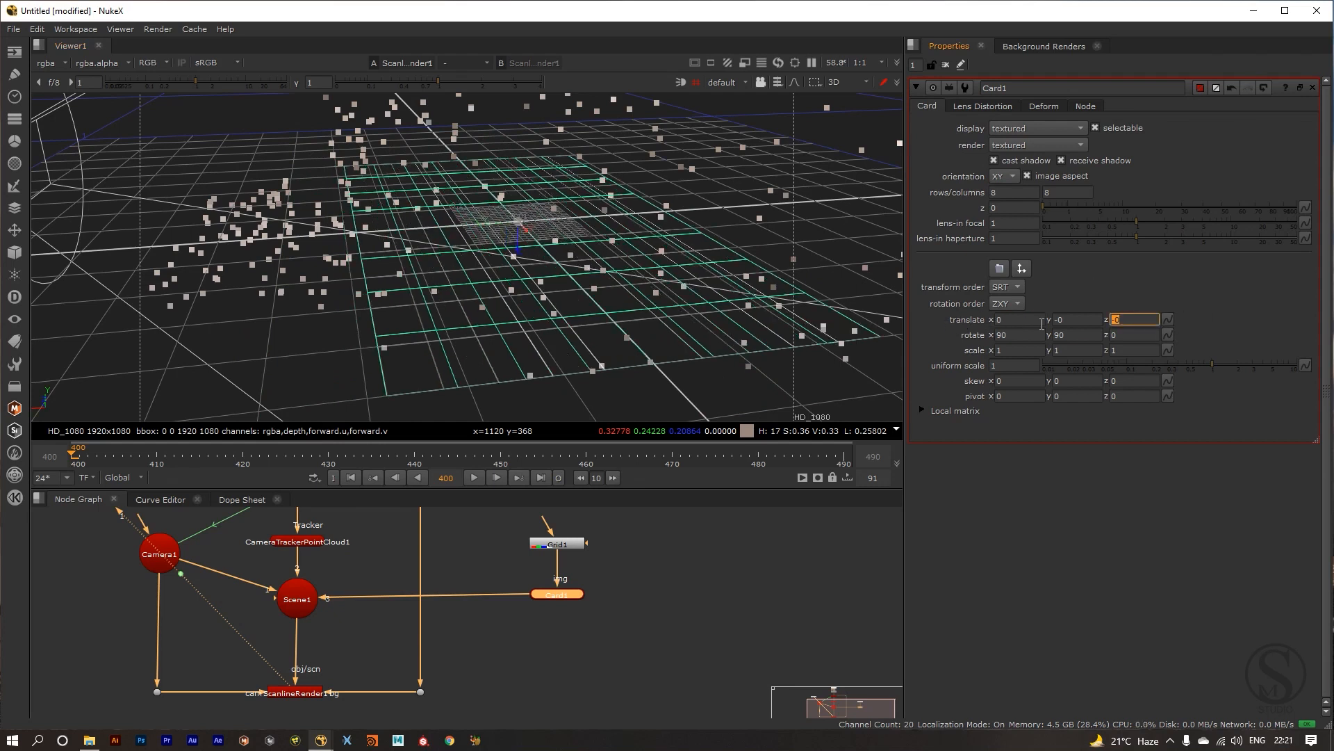
{"action": "left_click", "coordinate": [835, 218]}
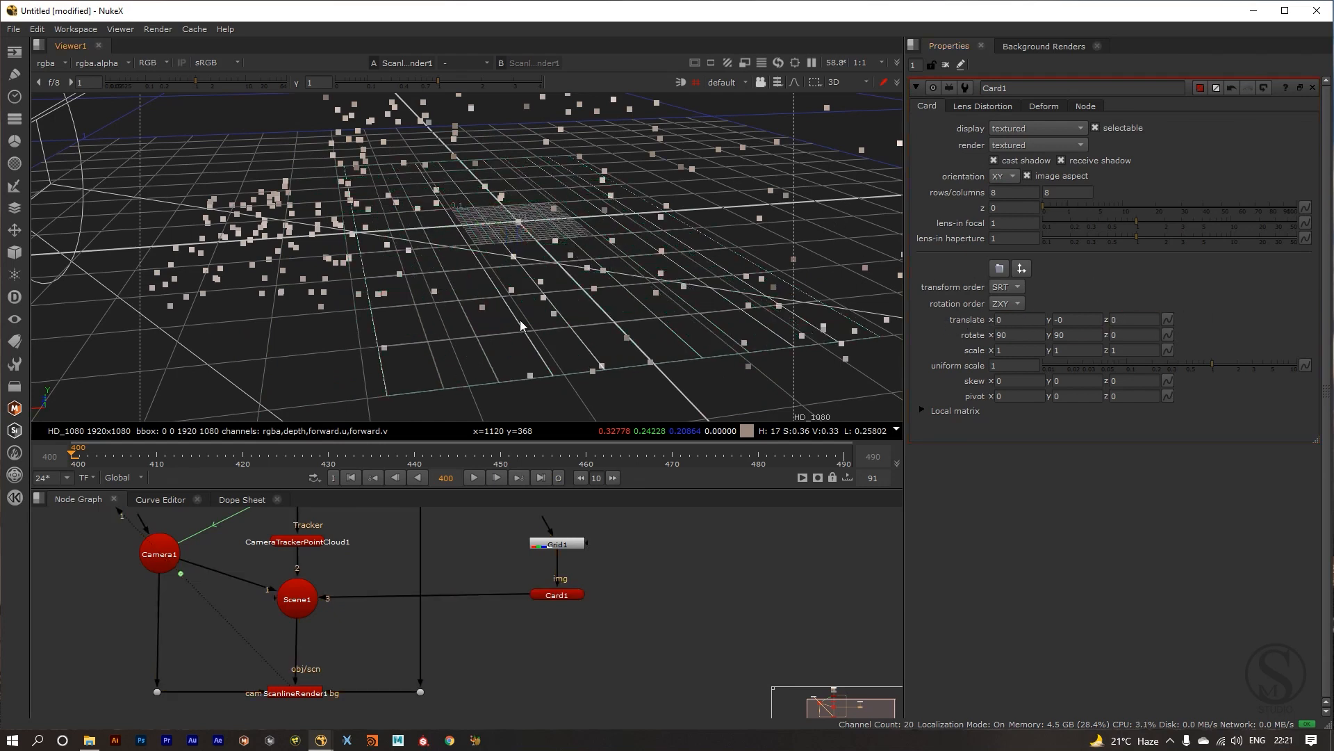
{"action": "left_click", "coordinate": [559, 595]}
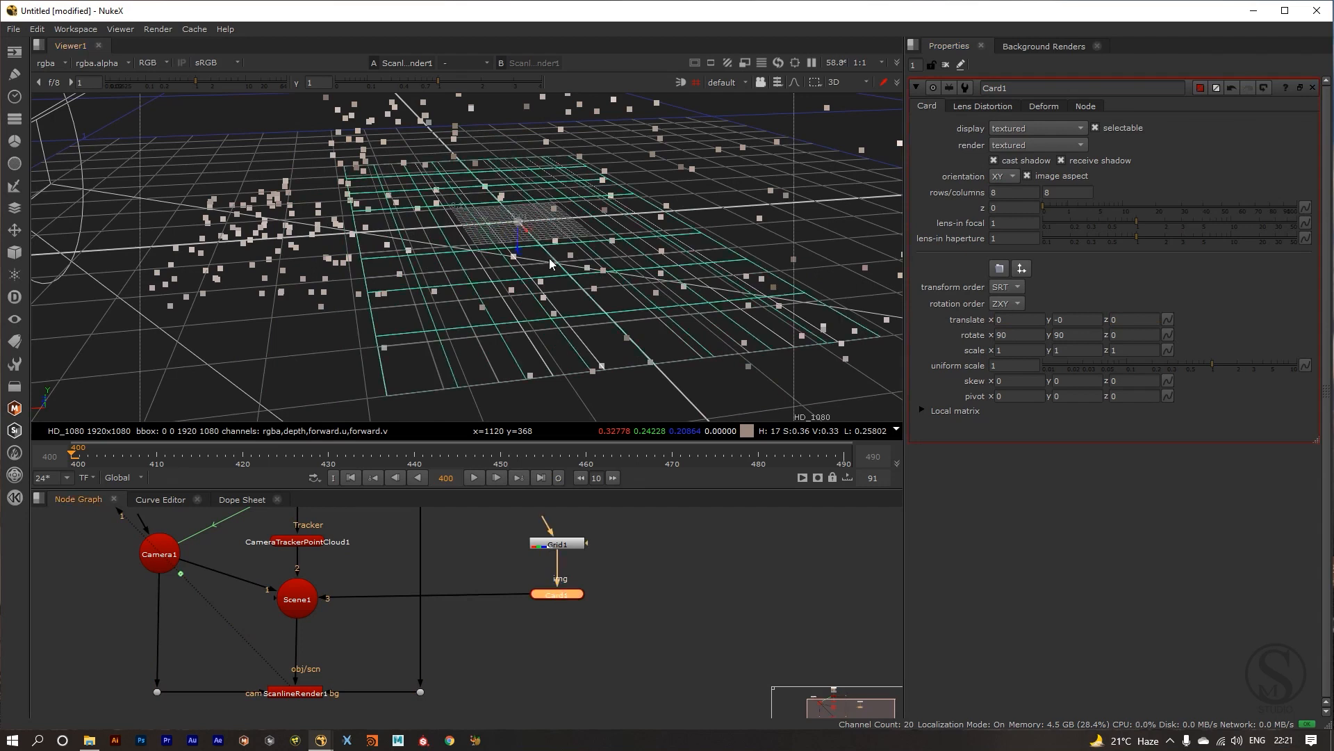
{"action": "key", "text": "Tab"}
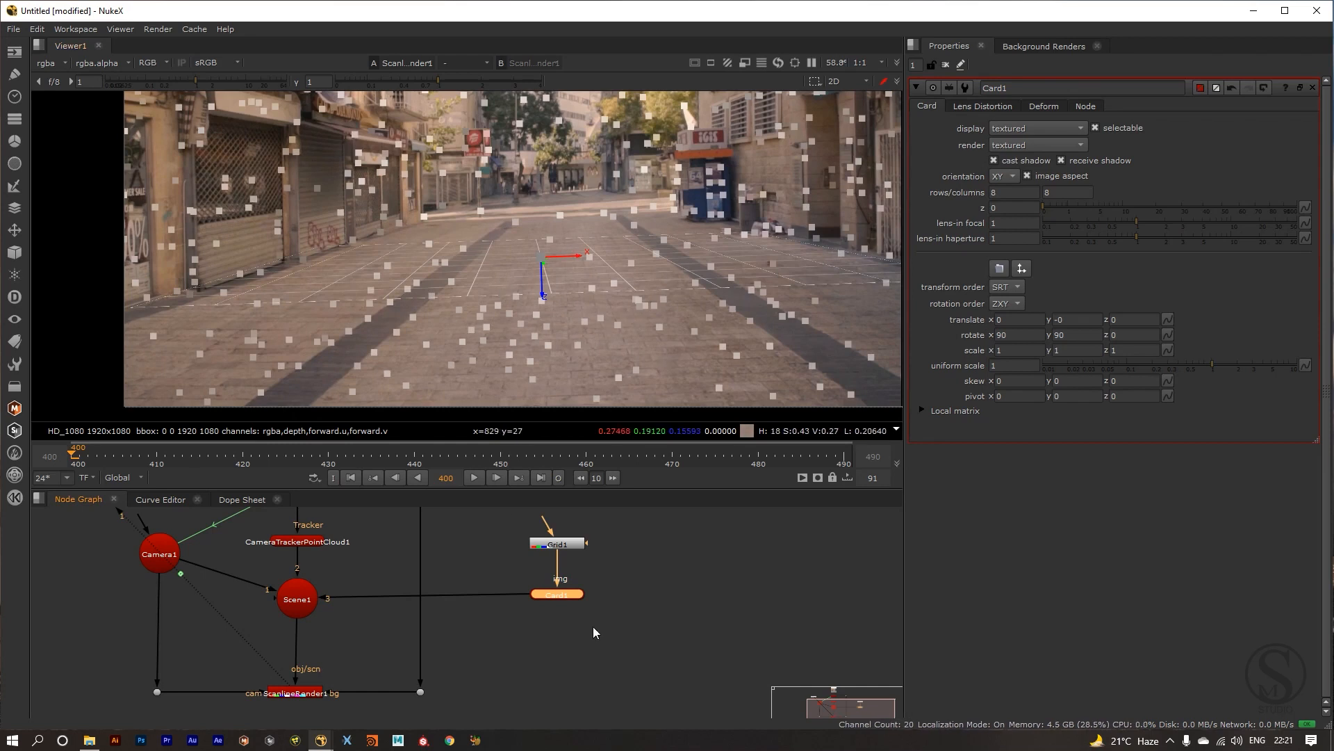
Try reducing Card1's uniform scale to 0.42 in the 3D view, and undo it.
{"action": "key", "text": "Tab"}
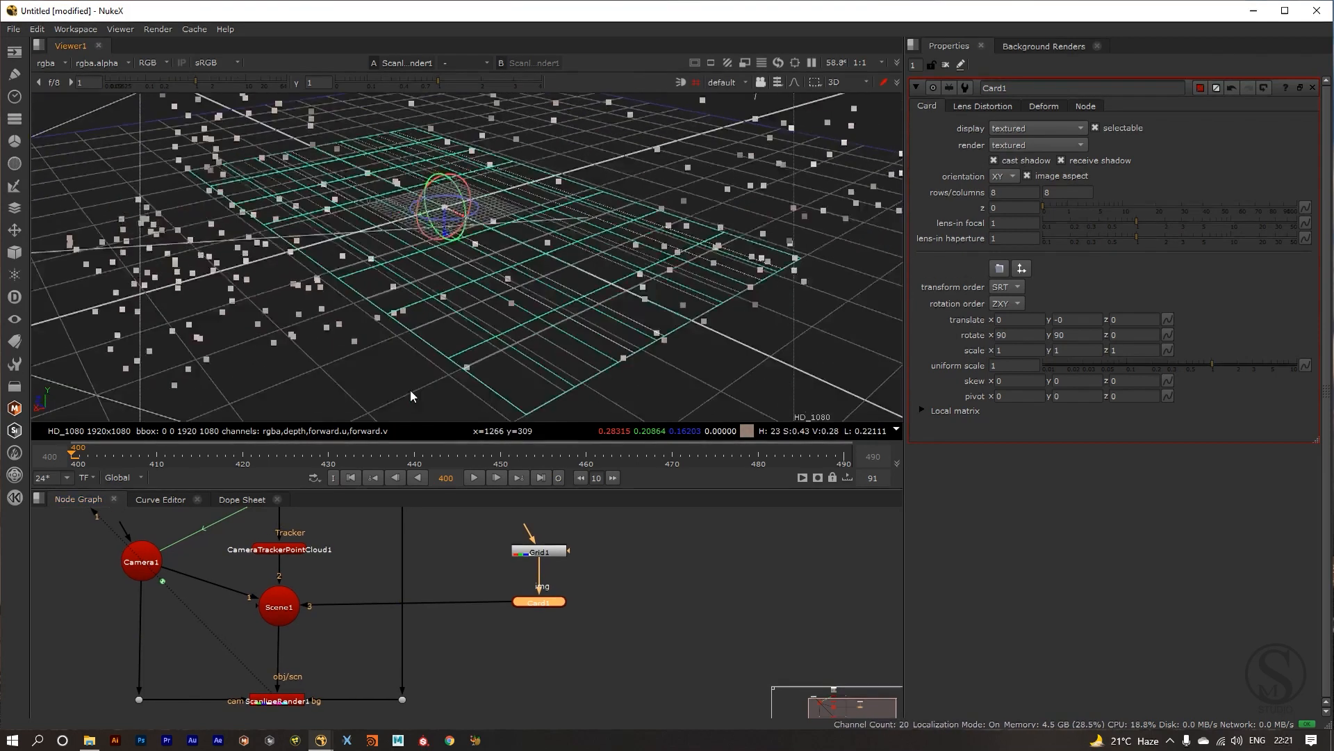
{"action": "left_click_drag", "start_coordinate": [410, 396], "coordinate": [458, 297]}
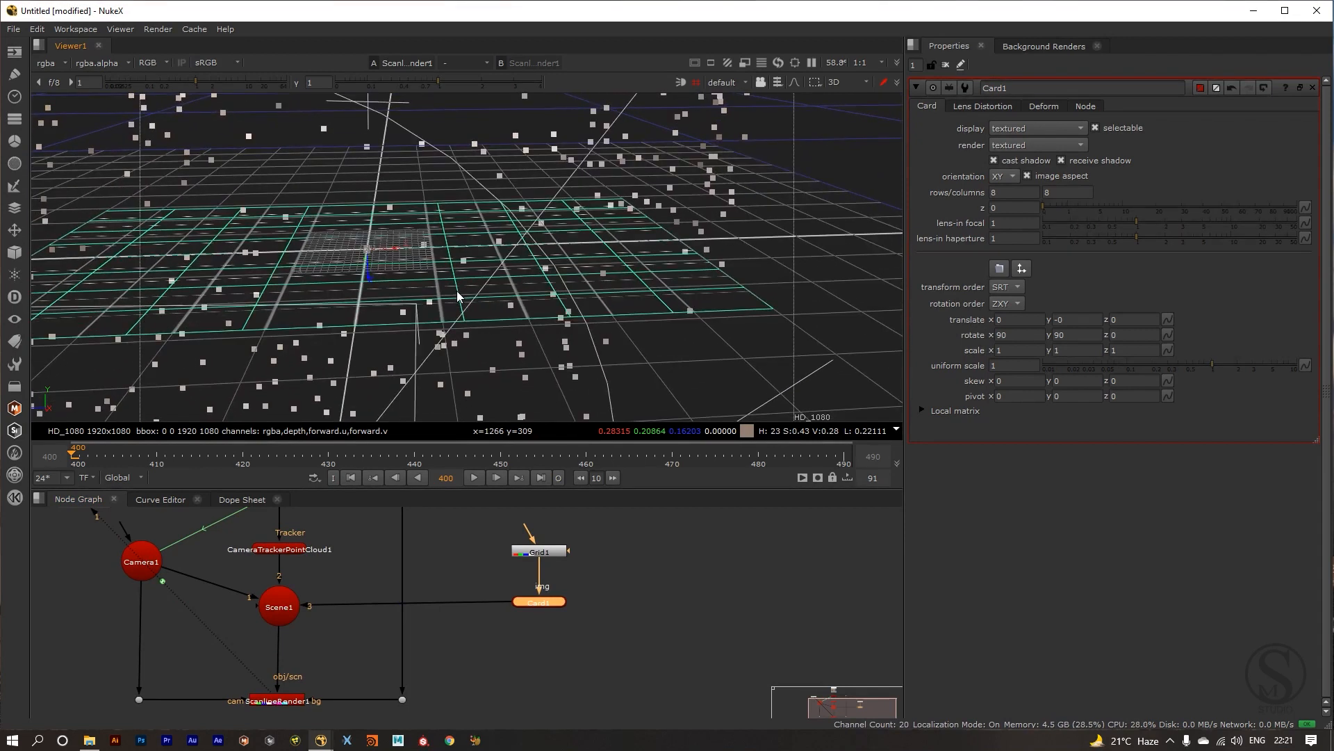
{"action": "left_click", "coordinate": [367, 242]}
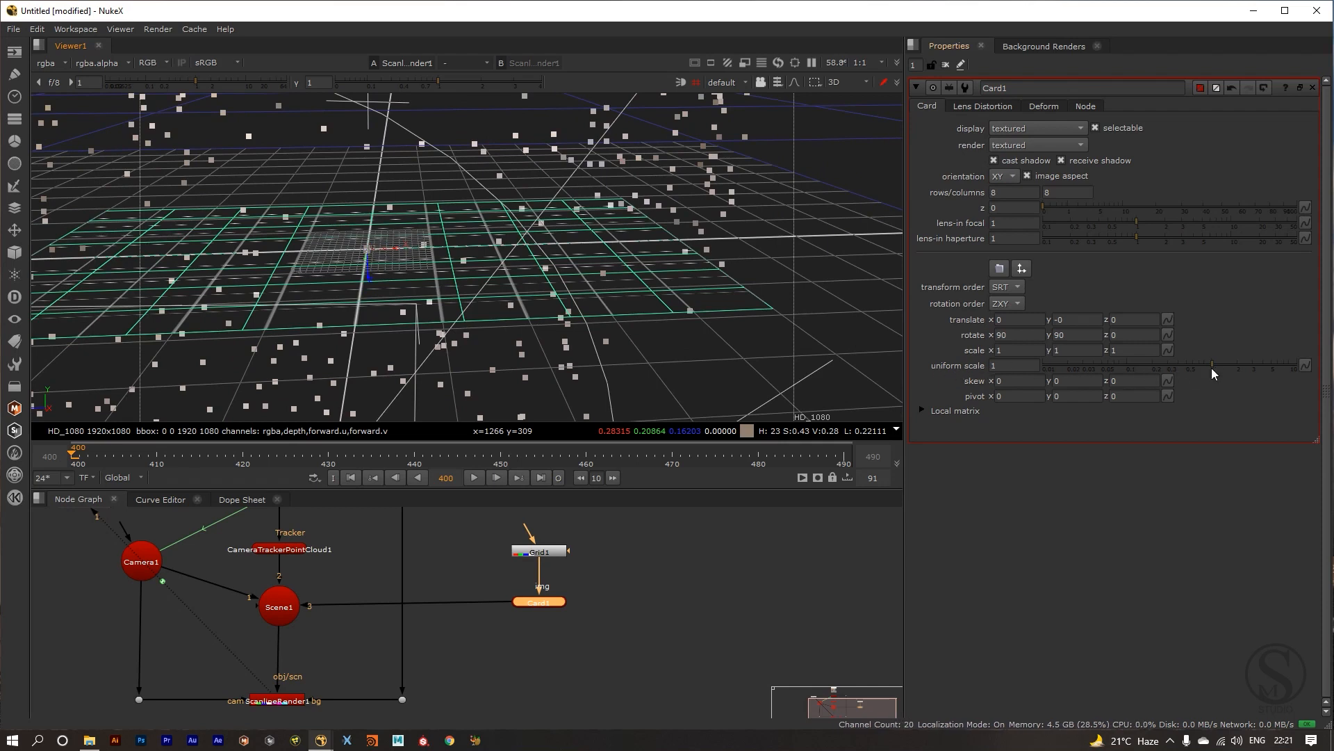
{"action": "left_click_drag", "start_coordinate": [1211, 368], "coordinate": [1180, 373]}
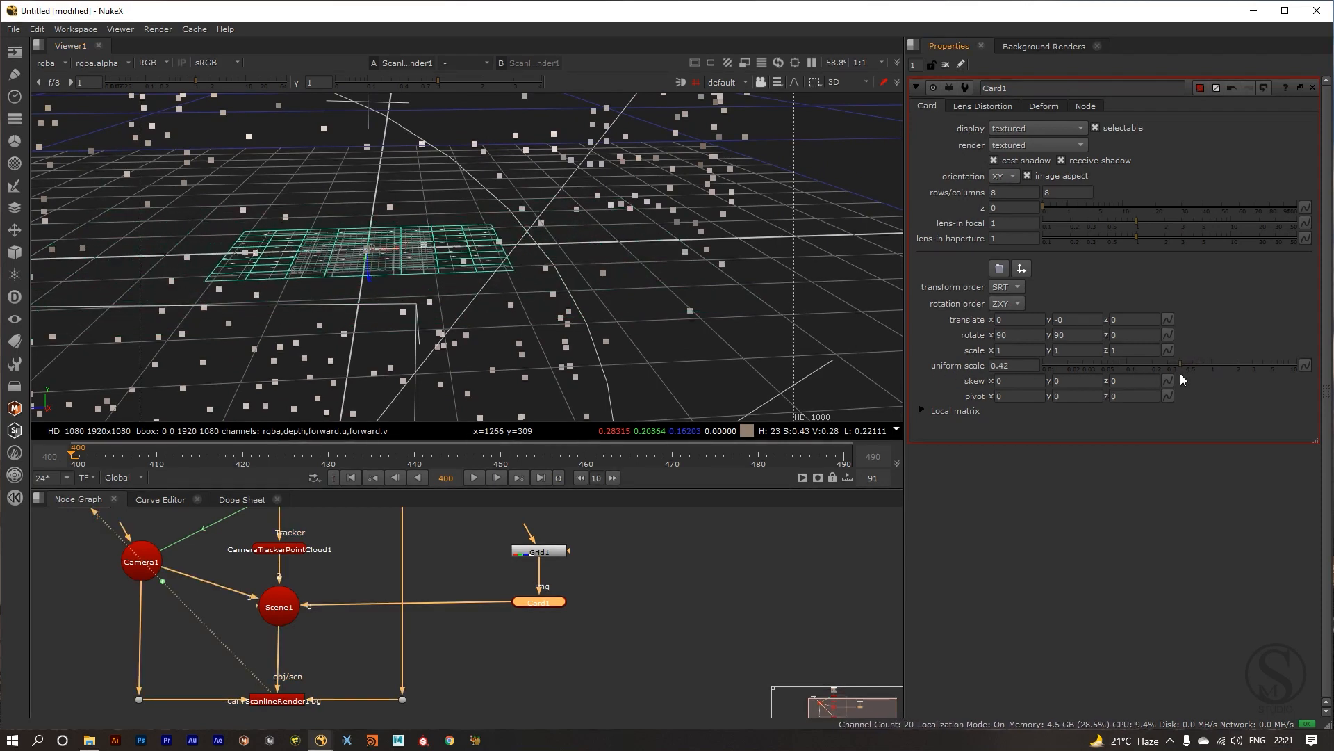
{"action": "key", "text": "ctrl+z"}
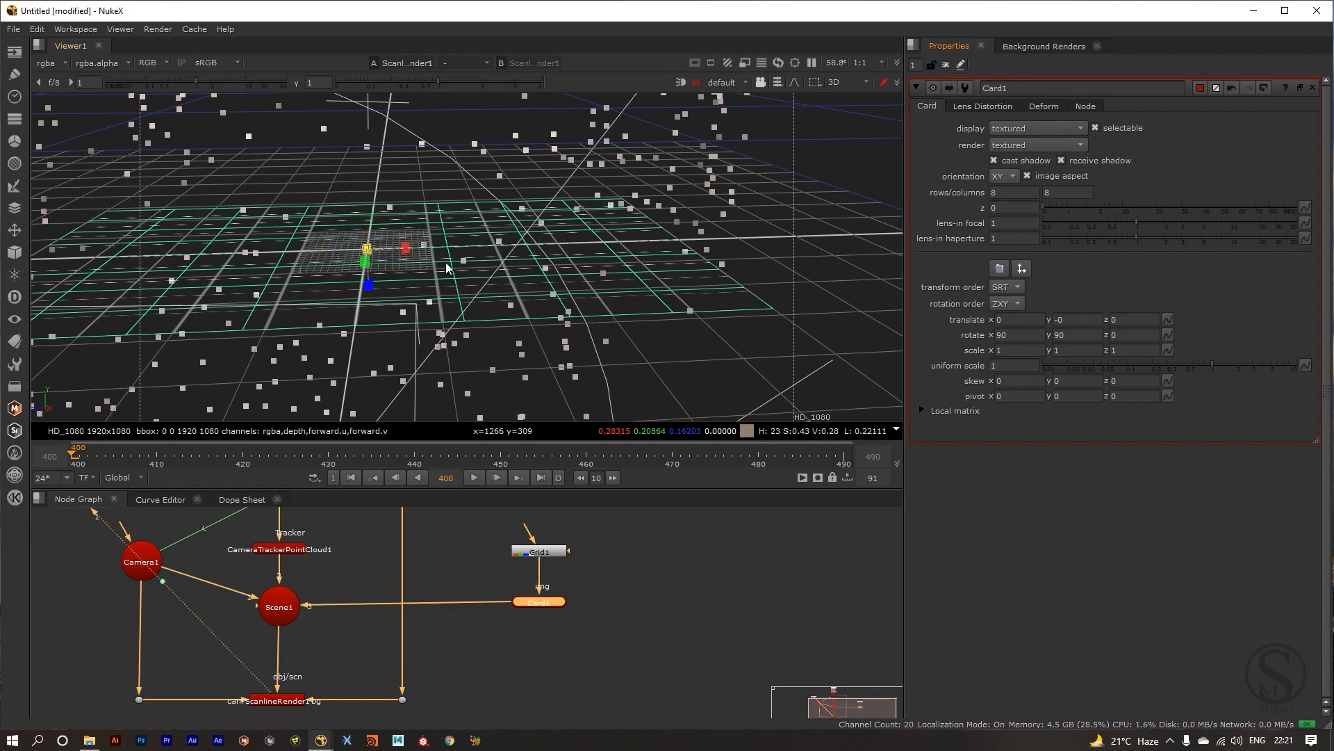
Narrow Card1 along its X axis to a scale of about 0.44 and check it over the footage in 2D.
{"action": "left_click_drag", "start_coordinate": [407, 248], "coordinate": [378, 248]}
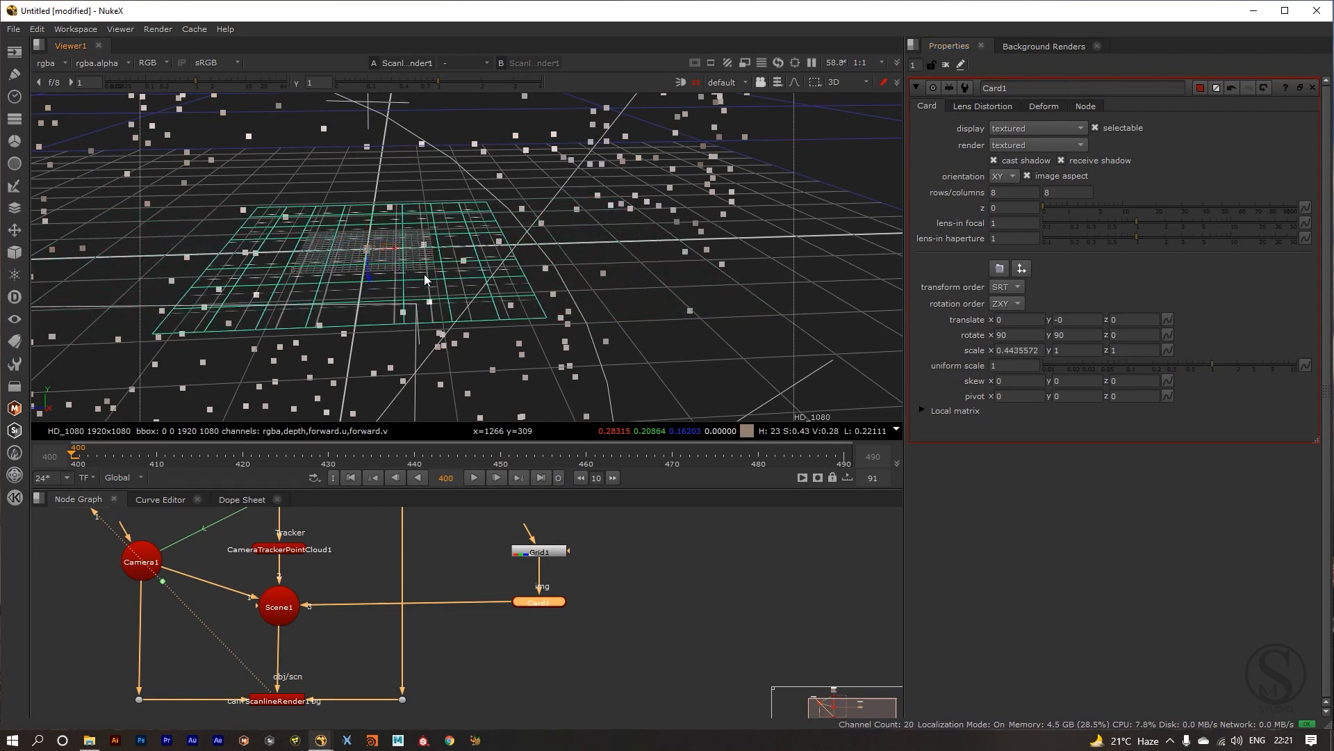
{"action": "key", "text": "Tab"}
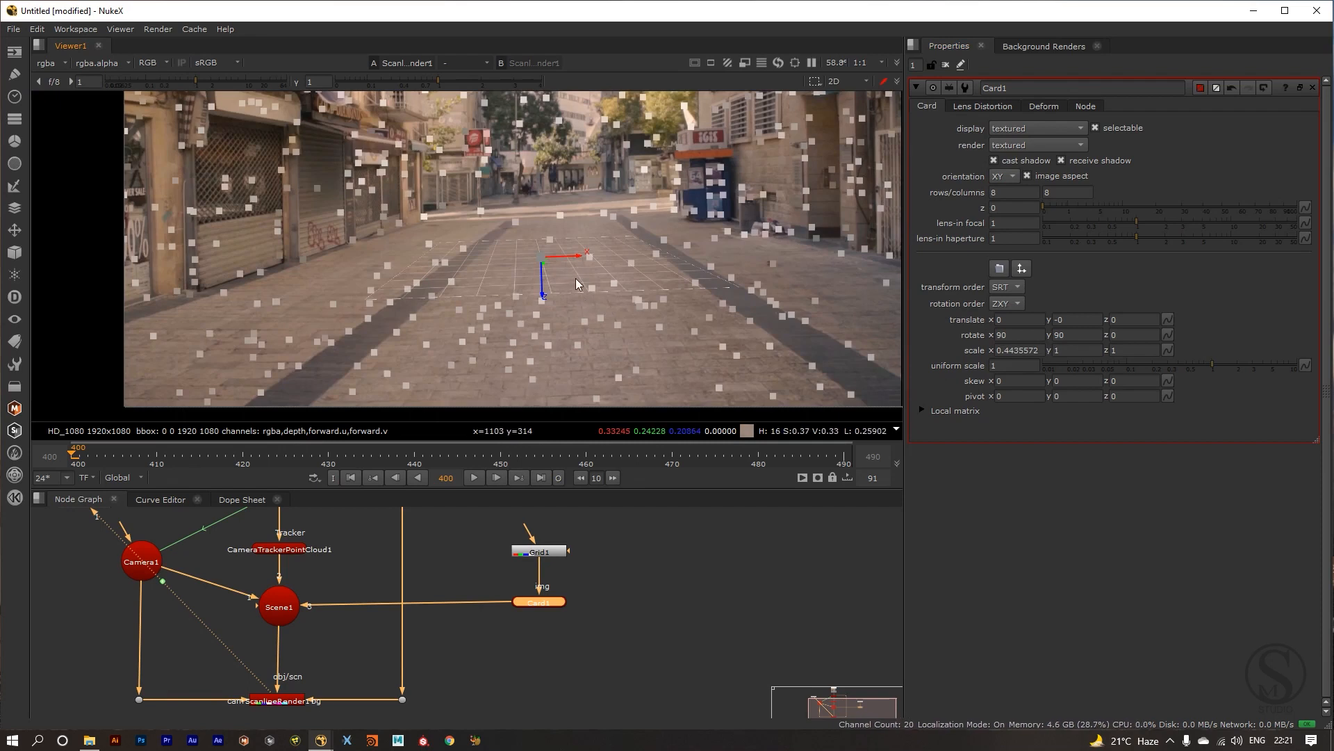
{"action": "key", "text": "Tab"}
Rotate Card1 in the ground plane to a Z rotation of about -86, checking it over the footage in 2D.
{"action": "key", "text": "ctrl"}
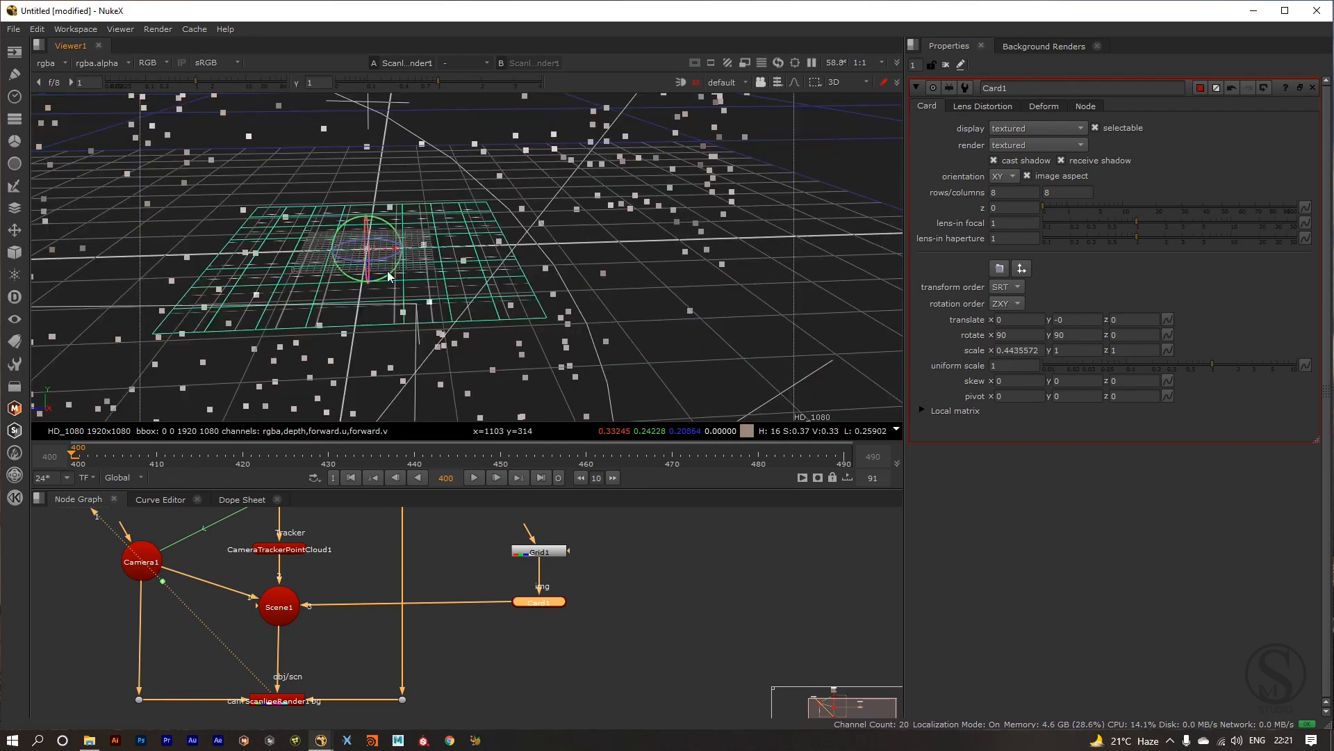
{"action": "left_click_drag", "start_coordinate": [381, 264], "coordinate": [381, 258]}
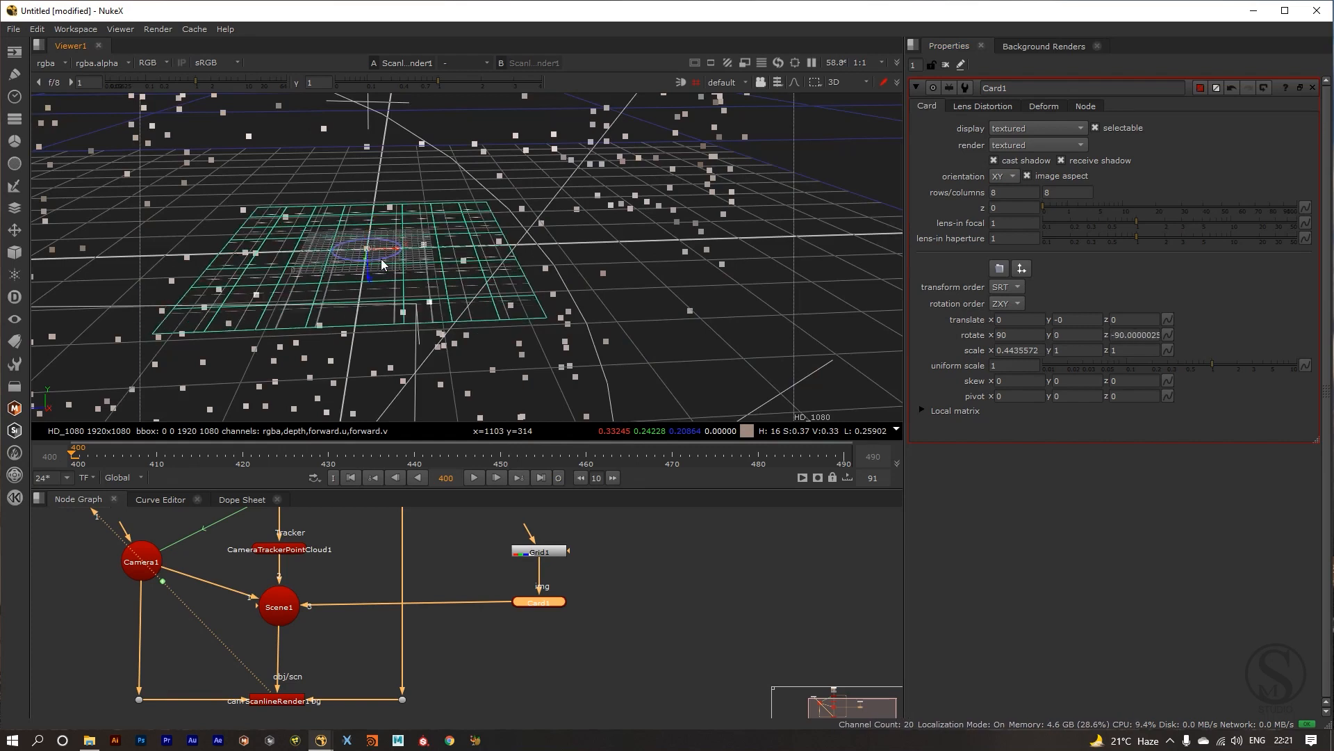
{"action": "key", "text": "Tab"}
{"action": "key", "text": "Tab"}
{"action": "key", "text": "Tab"}
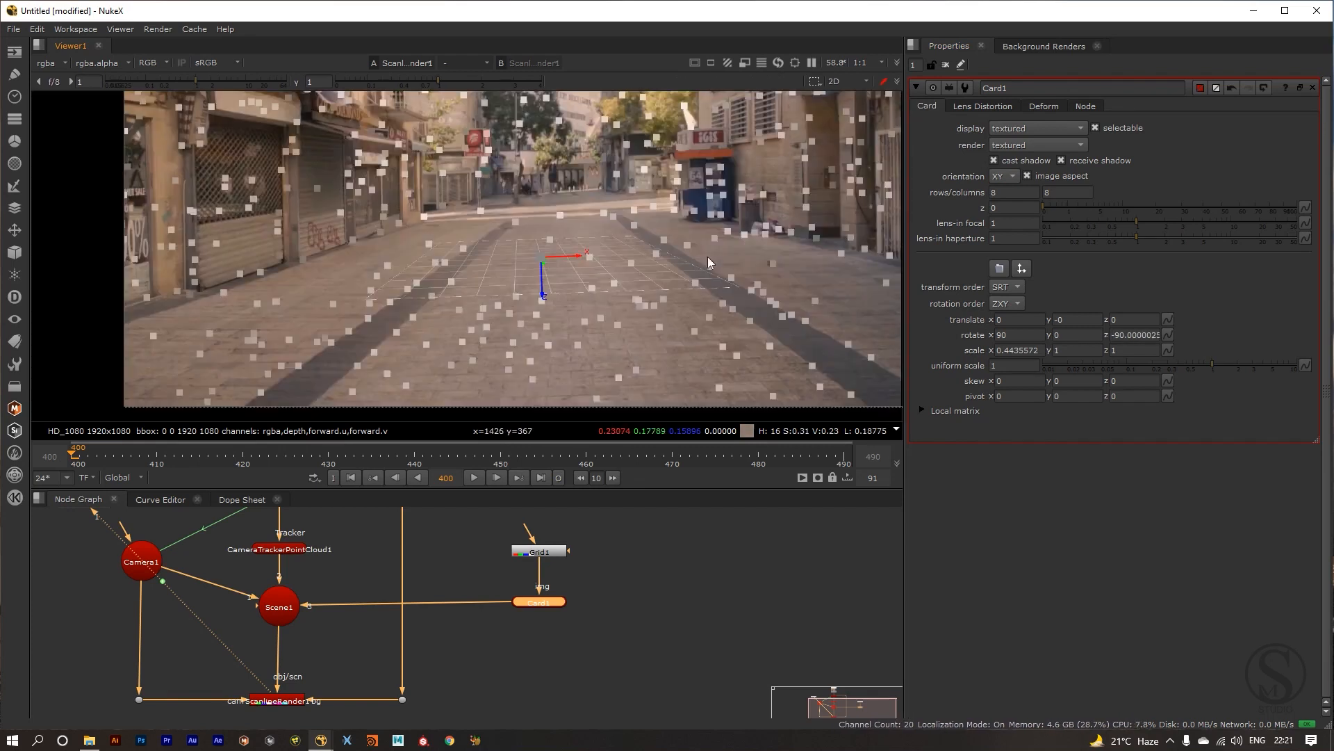
{"action": "left_click", "coordinate": [1125, 336]}
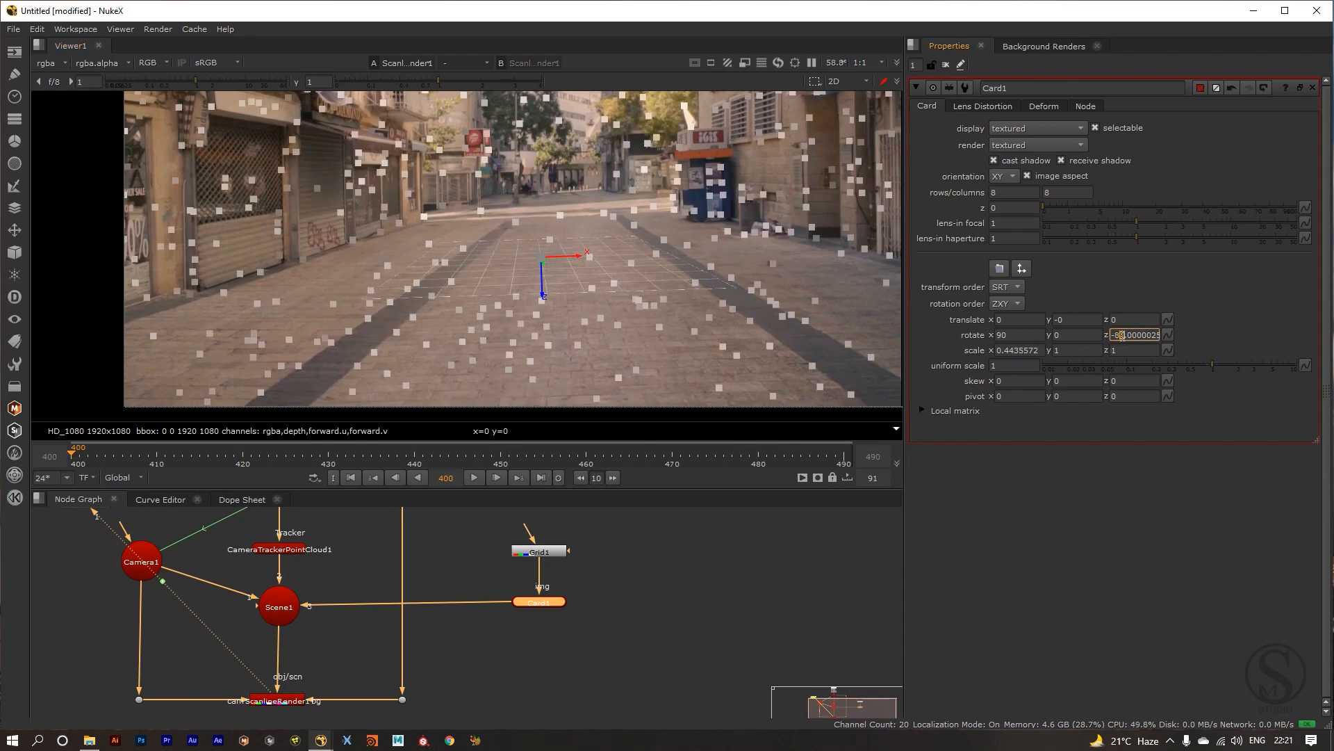
{"action": "key", "text": "Up"}
{"action": "key", "text": "Up"}
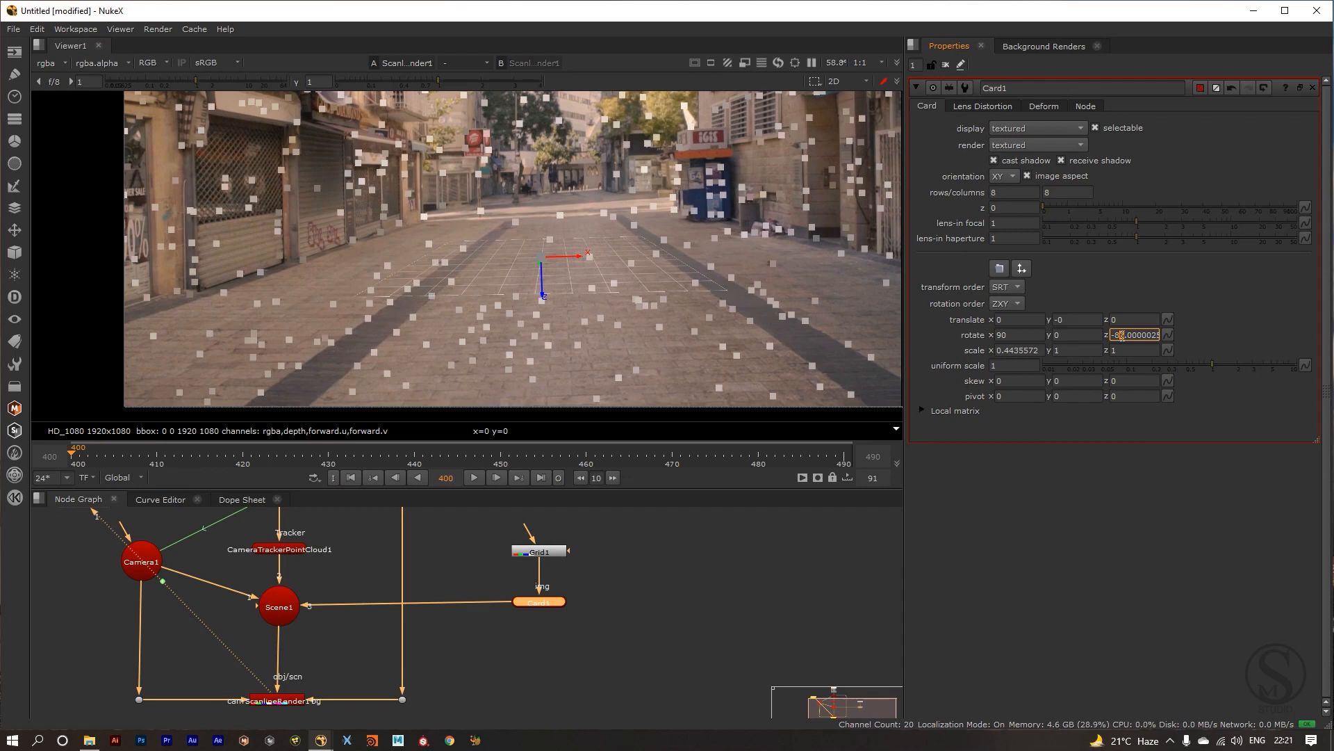
Reduce Card1's X scale to about 0.314 to fit the pavement between the dark stripes.
{"action": "left_click", "coordinate": [1013, 351]}
{"action": "key", "text": "Down"}
{"action": "key", "text": "Down"}
{"action": "key", "text": "Down"}
{"action": "key", "text": "Down"}
{"action": "key", "text": "Down"}
{"action": "key", "text": "Down"}
{"action": "key", "text": "Down"}
{"action": "key", "text": "Down"}
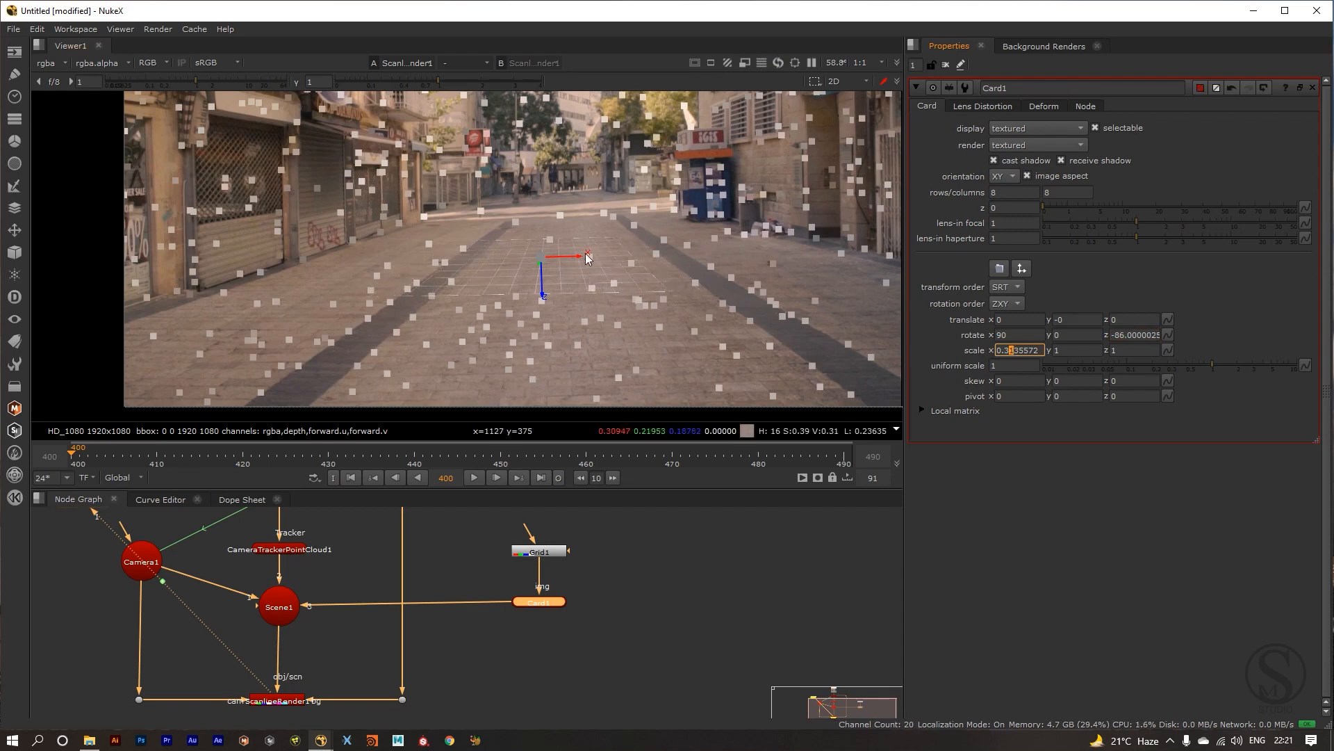
Shift Card1 across the street to about X 0.003 and Z -0.044, and set its X scale to about 0.324.
{"action": "left_click_drag", "start_coordinate": [585, 254], "coordinate": [601, 260]}
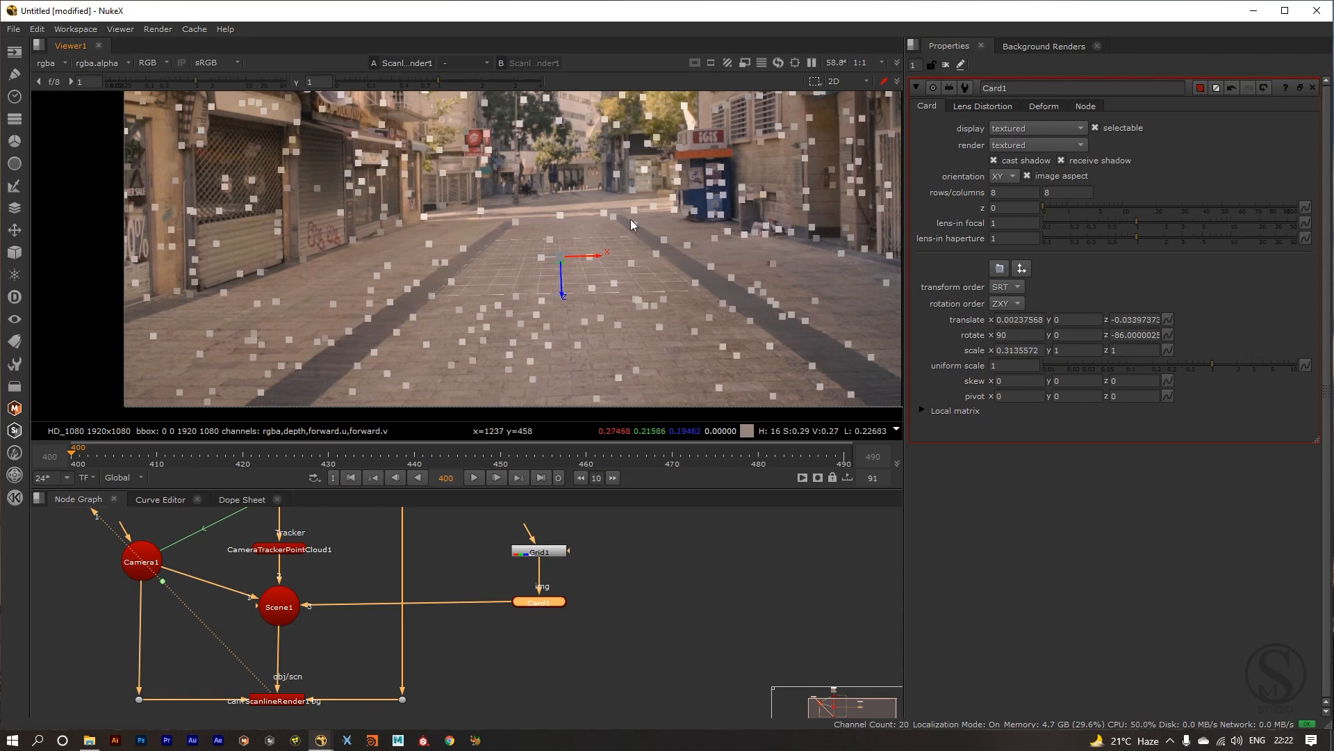
{"action": "left_click", "coordinate": [1012, 351]}
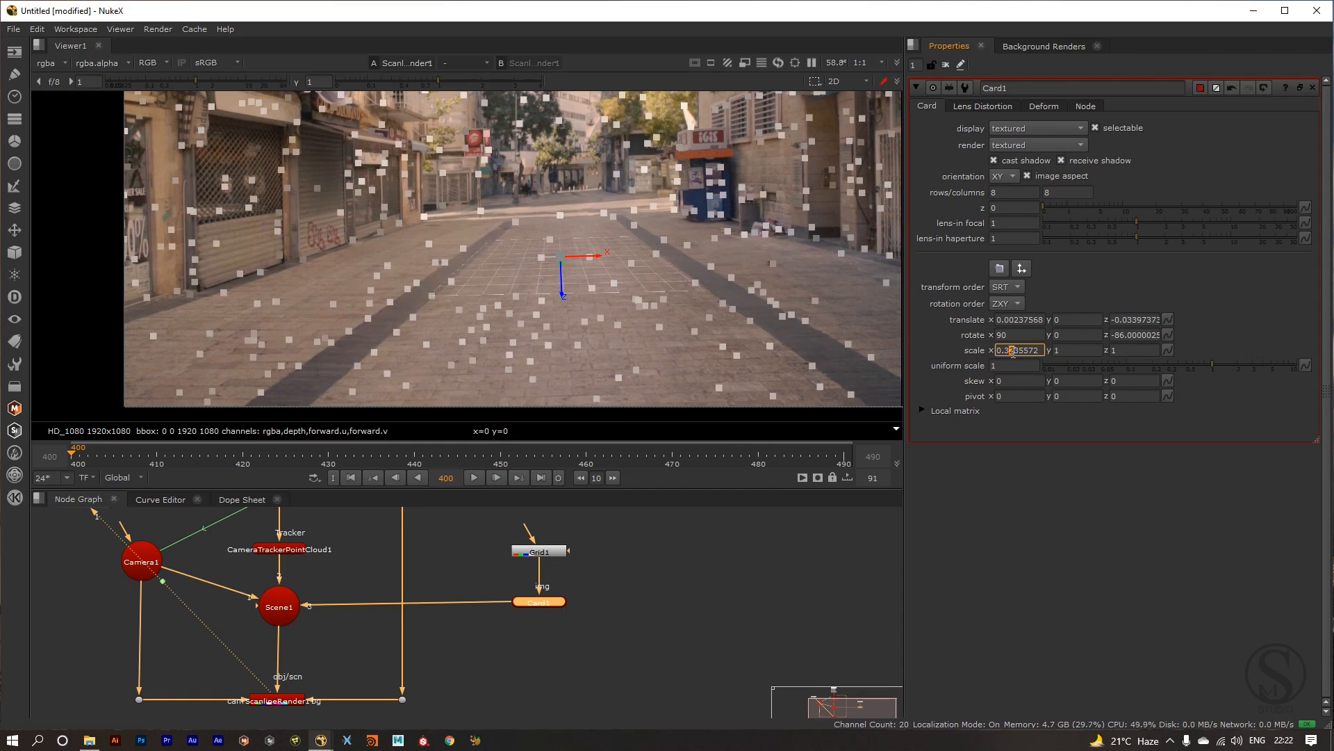
{"action": "left_click_drag", "start_coordinate": [601, 255], "coordinate": [607, 258]}
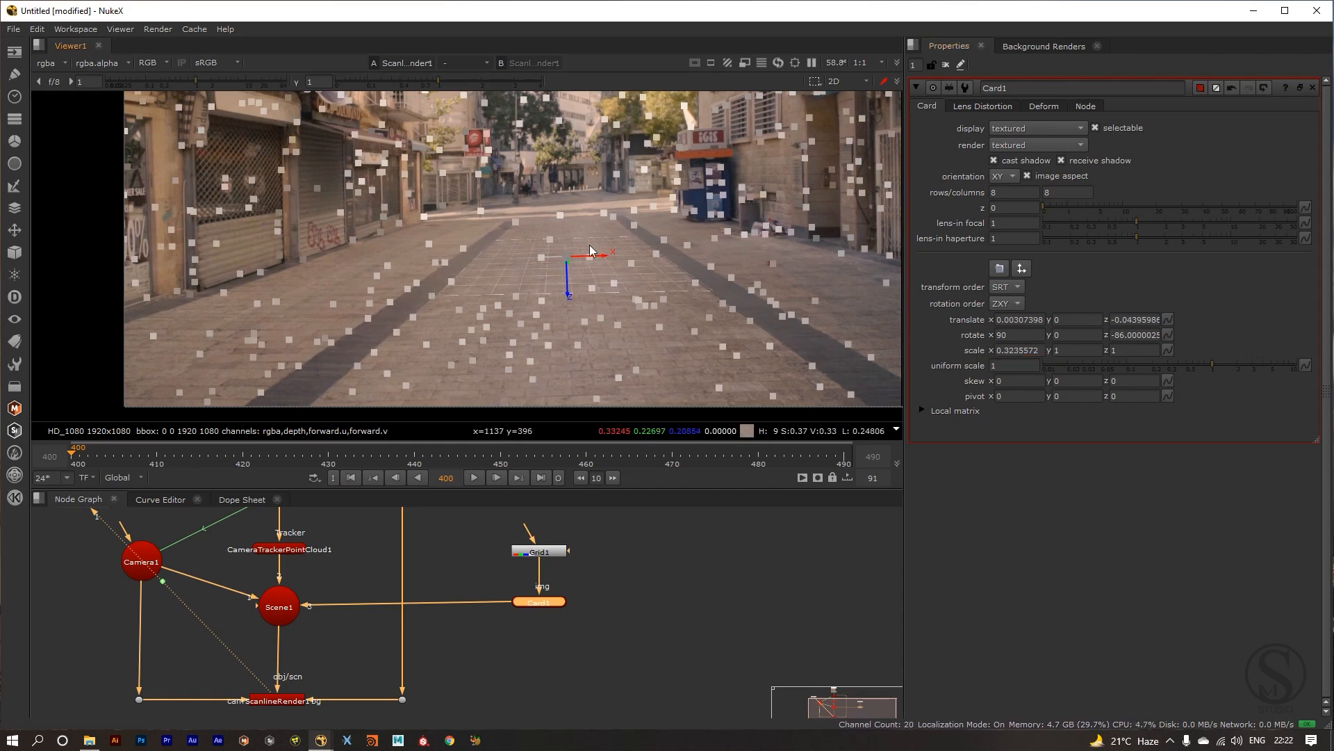
Set Card1's Y scale to 2.5 to lengthen it along the street.
{"action": "scroll", "coordinate": [549, 326], "scroll_direction": "down", "scroll_amount": 2}
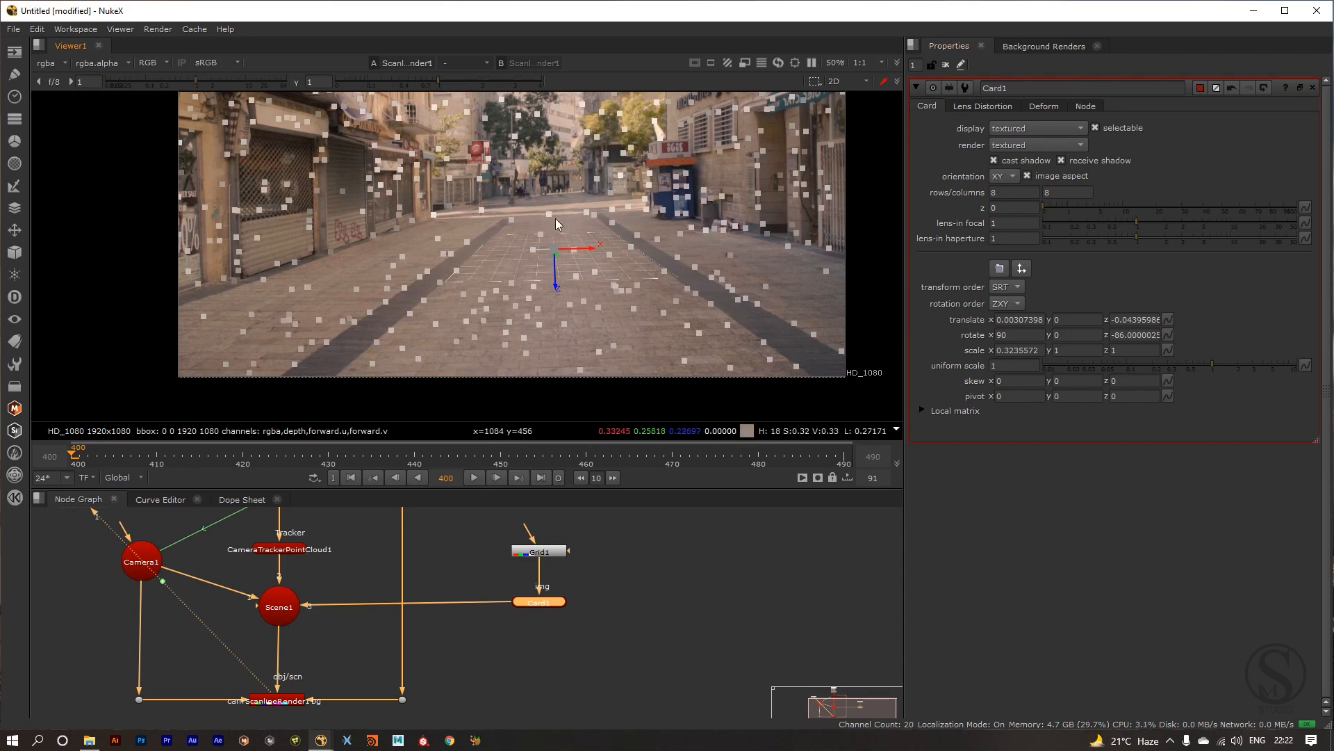
{"action": "left_click", "coordinate": [1065, 350]}
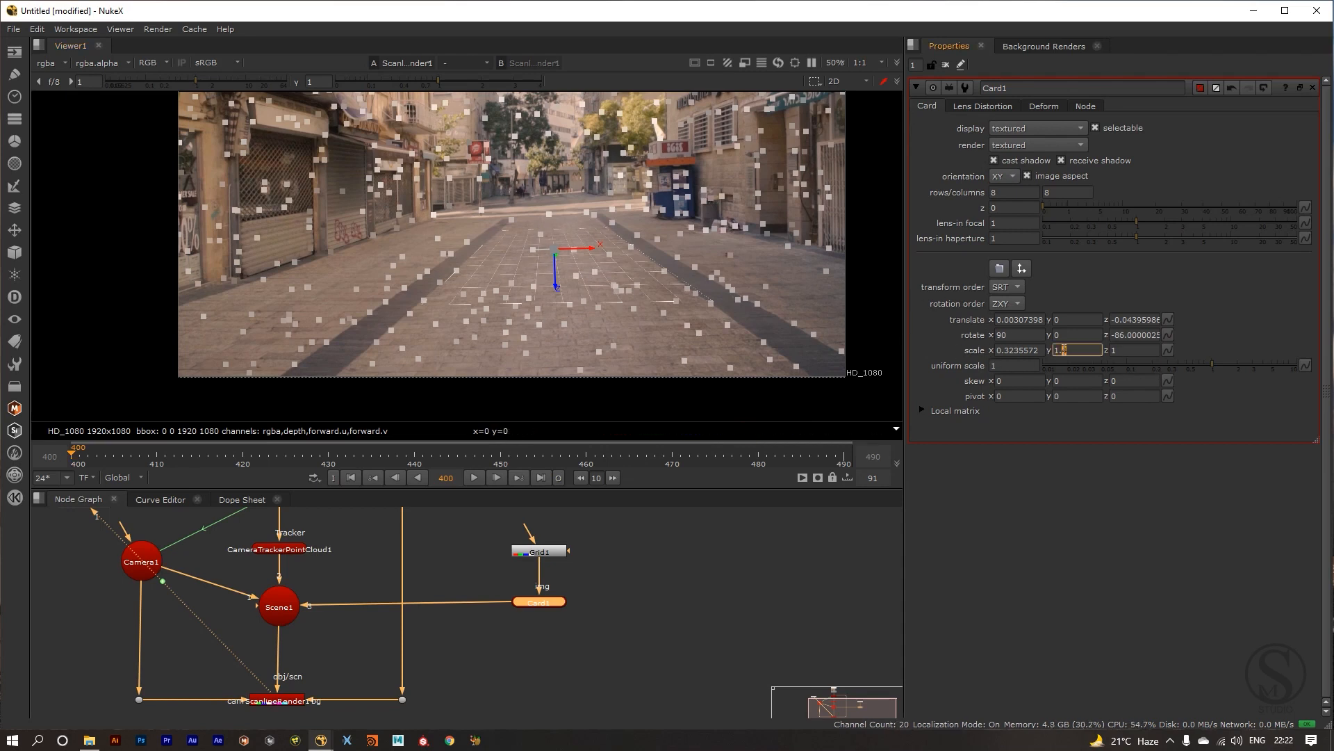
{"action": "key", "text": "Up"}
{"action": "key", "text": "Up"}
{"action": "key", "text": "Up"}
{"action": "key", "text": "Up"}
{"action": "key", "text": "Up"}
{"action": "key", "text": "Up"}
{"action": "key", "text": "Up"}
{"action": "key", "text": "Up"}
{"action": "key", "text": "Up"}
{"action": "key", "text": "Up"}
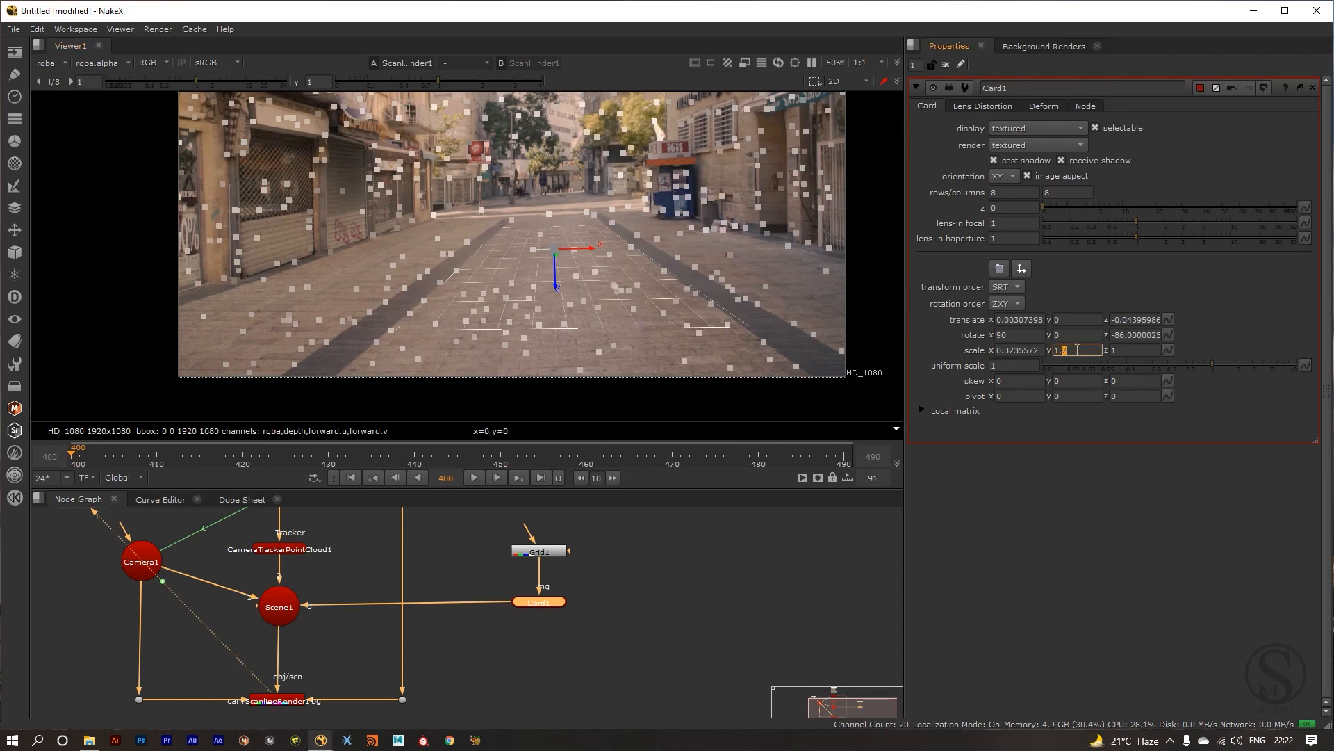
{"action": "key", "text": "Up"}
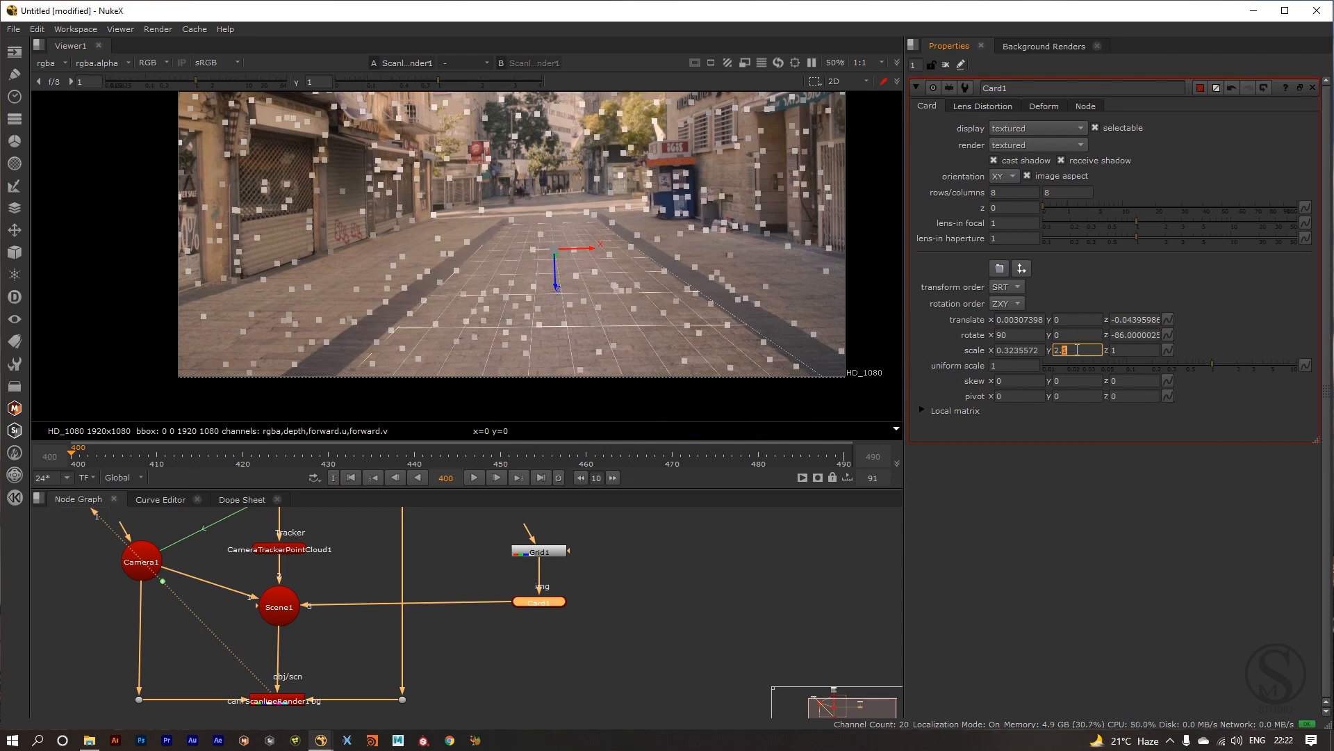
{"action": "key", "text": "Up"}
{"action": "key", "text": "Up"}
{"action": "key", "text": "Up"}
{"action": "key", "text": "Up"}
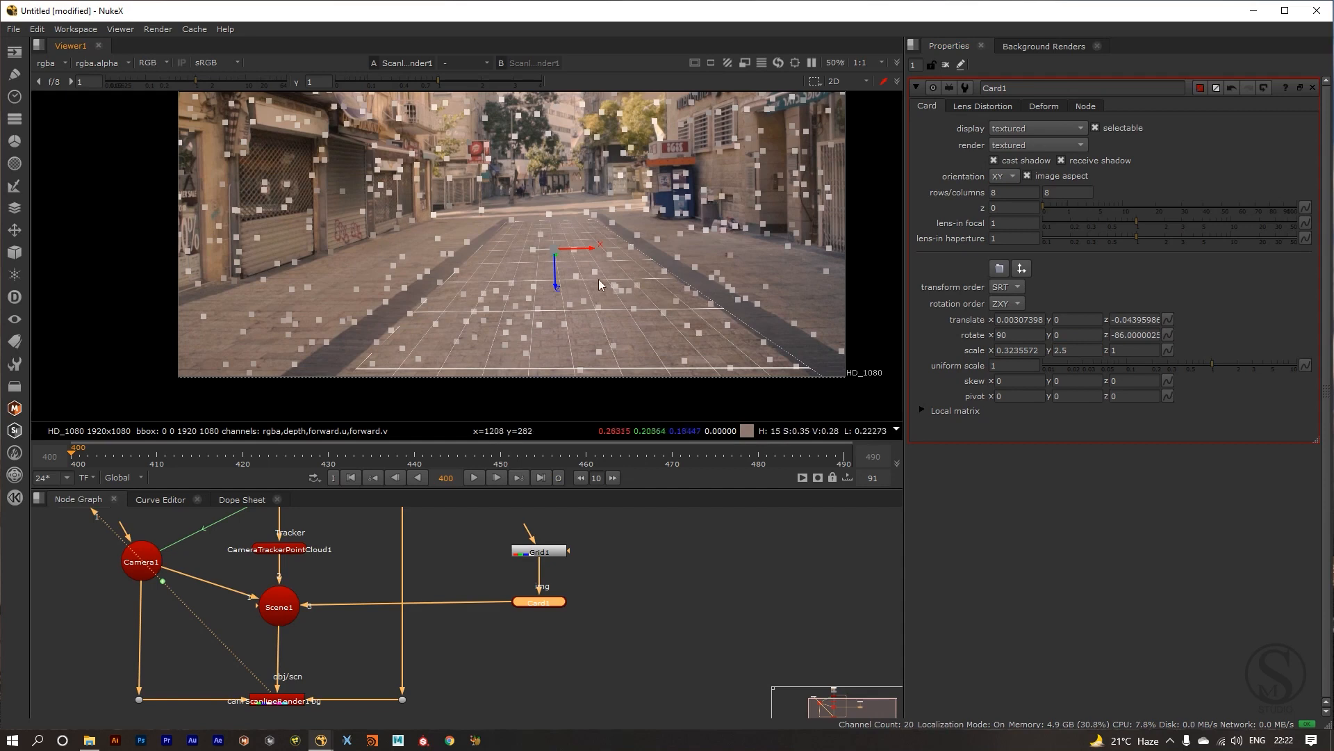
Move Card1 along the street to about X -0.058 and Z -0.048, with a Z rotation of about -85.1.
{"action": "key", "text": "Tab"}
{"action": "left_click_drag", "start_coordinate": [540, 298], "coordinate": [544, 242]}
{"action": "key", "text": "Tab"}
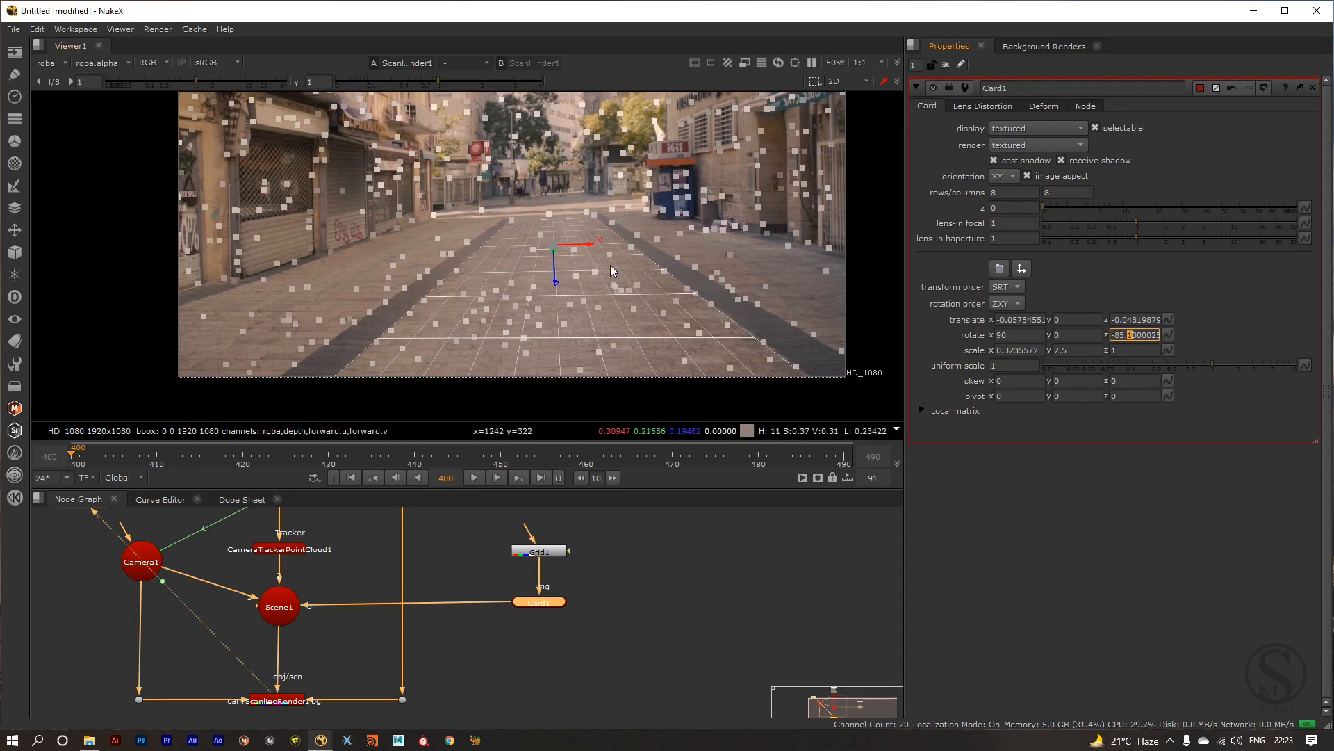
{"action": "left_click", "coordinate": [666, 241]}
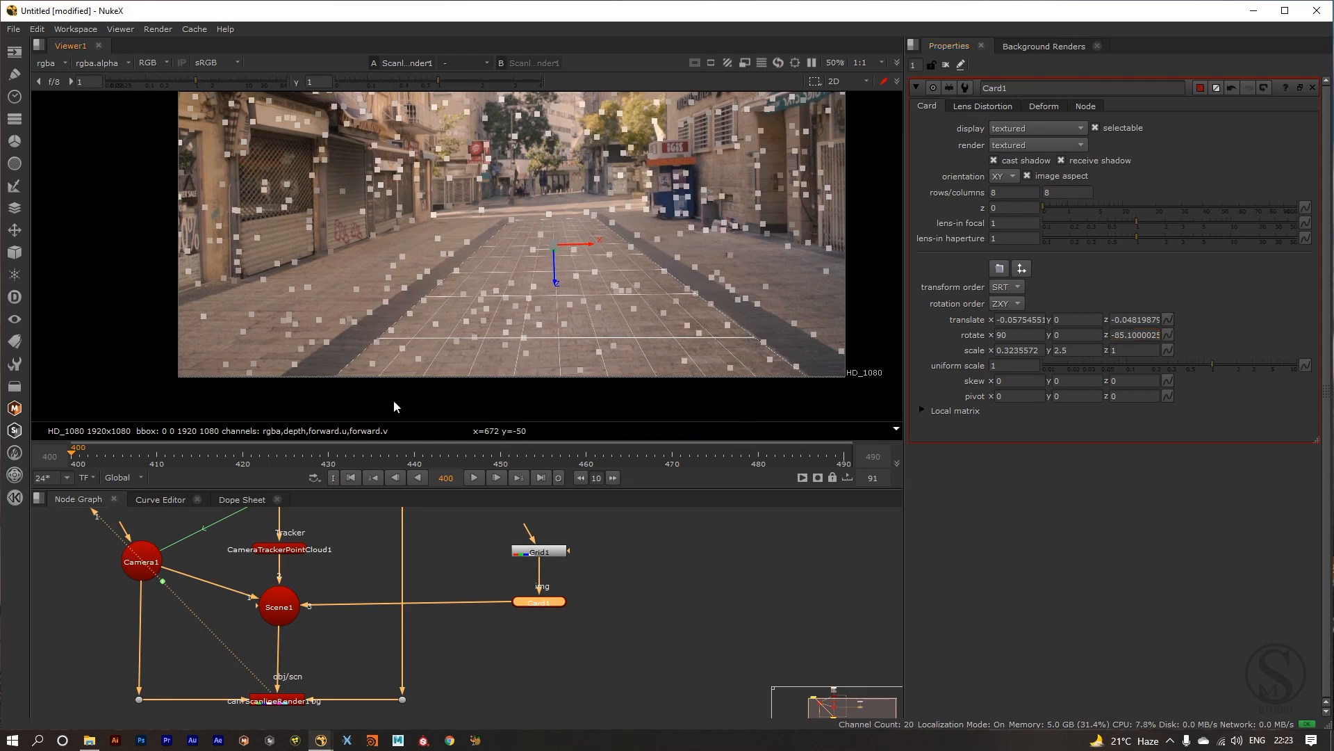
Scrub the footage to frame 429 and disable the CameraTrackerPointCloud1 node.
{"action": "left_click_drag", "start_coordinate": [79, 464], "coordinate": [319, 487]}
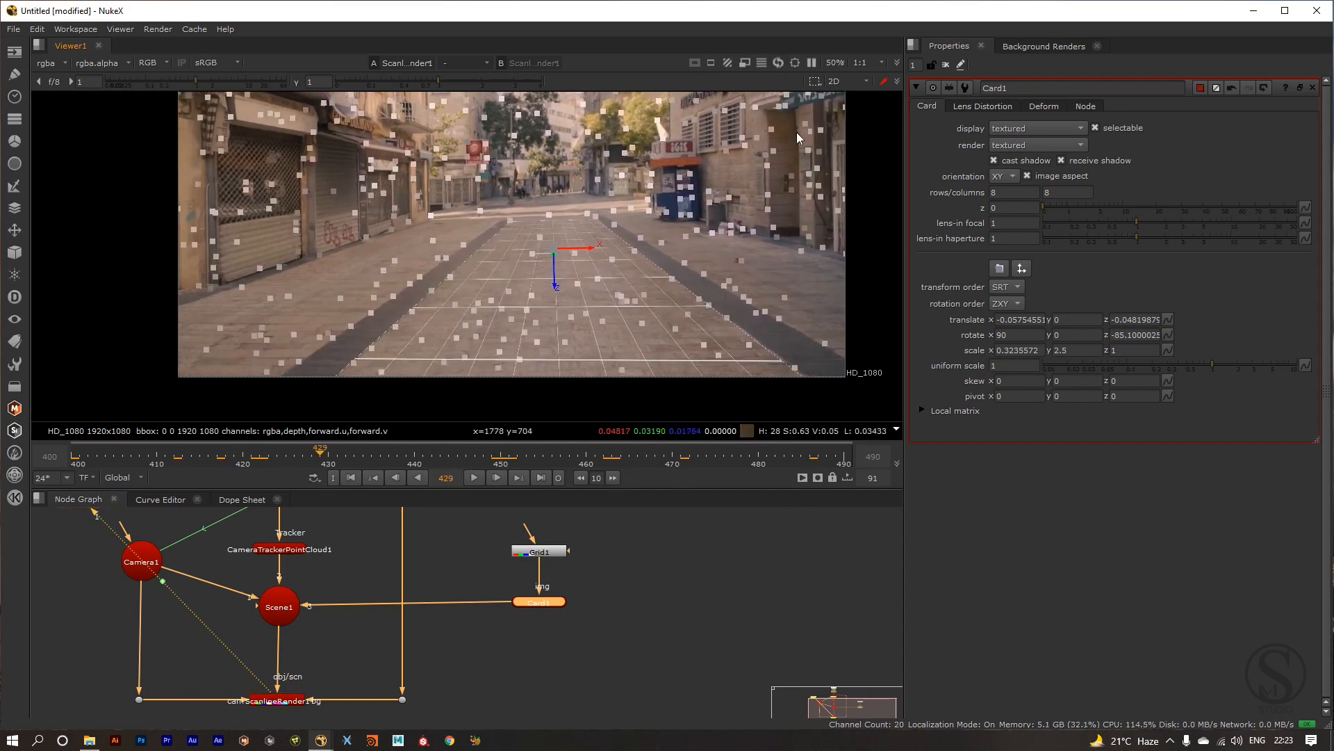
{"action": "left_click", "coordinate": [340, 607]}
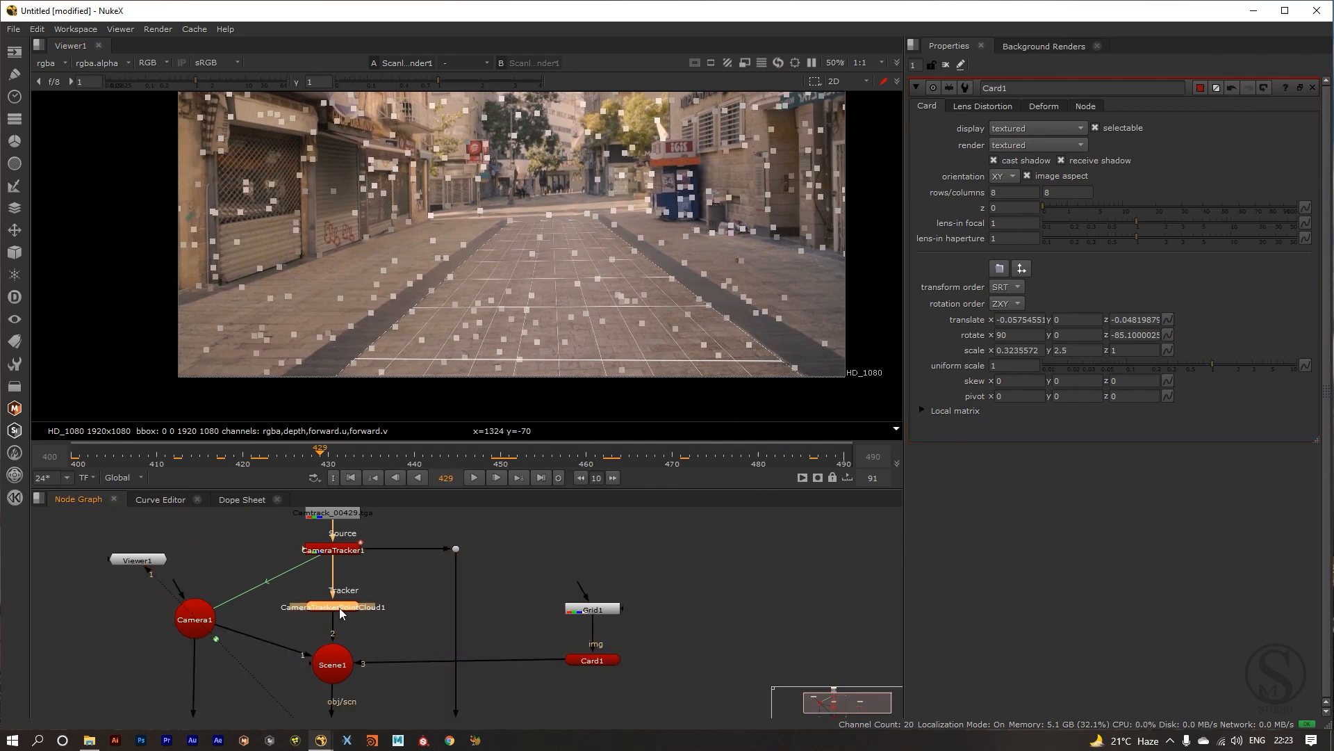
{"action": "key", "text": "d"}
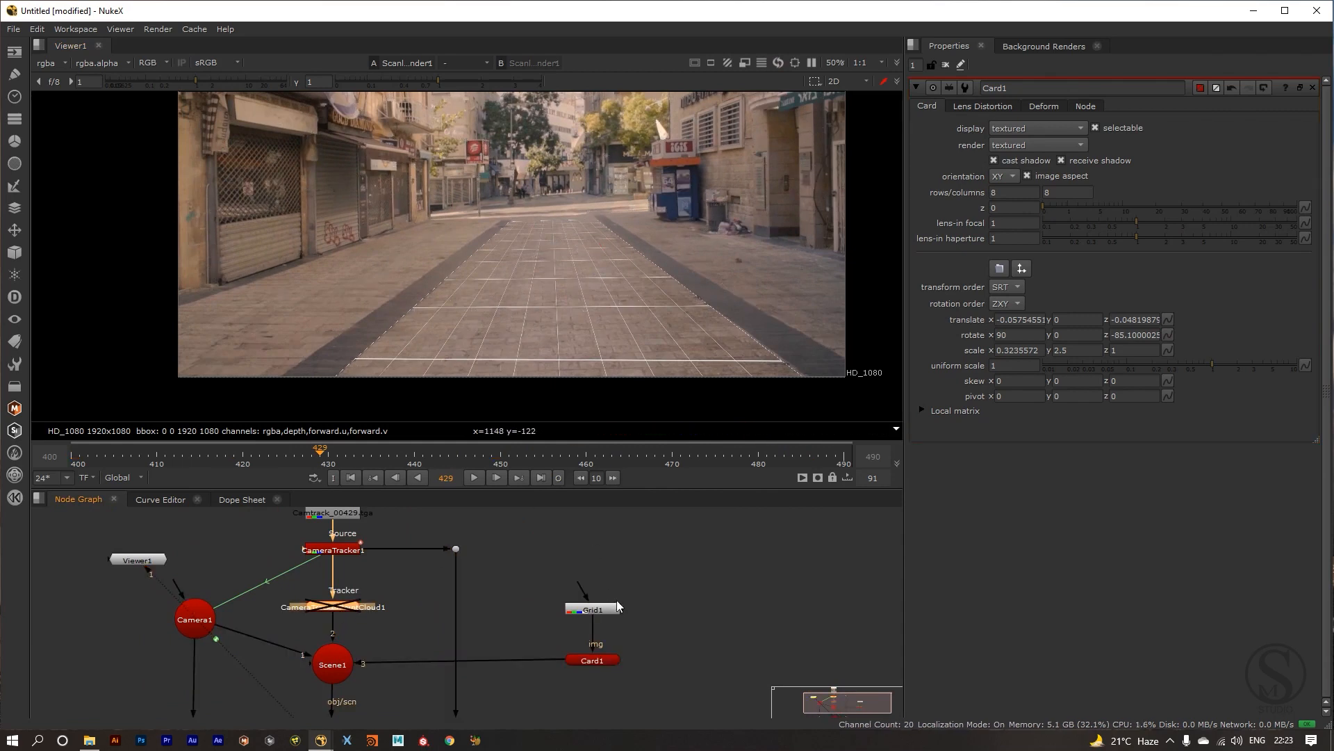
Add a CheckerBoard node beside Grid1 in the node graph.
{"action": "left_click_drag", "start_coordinate": [535, 579], "coordinate": [594, 566]}
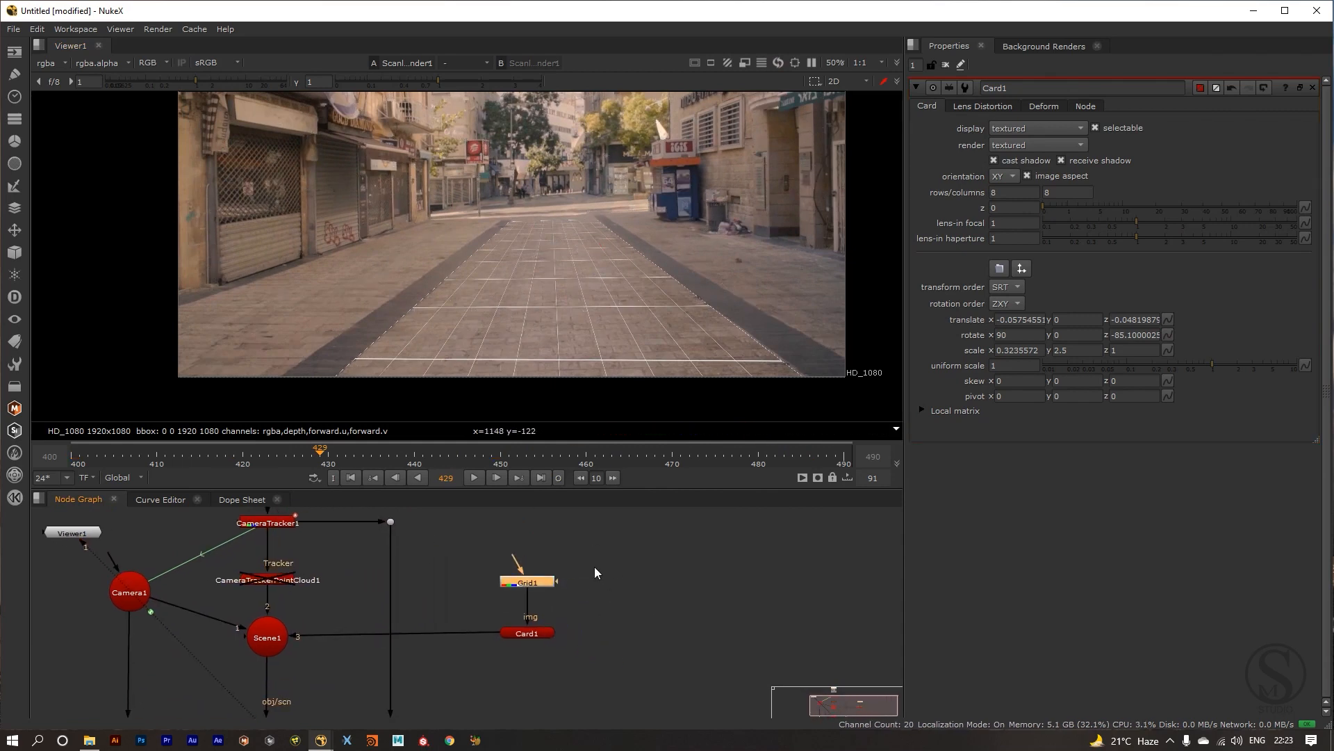
{"action": "key", "text": "Tab"}
{"action": "type", "text": "che"}
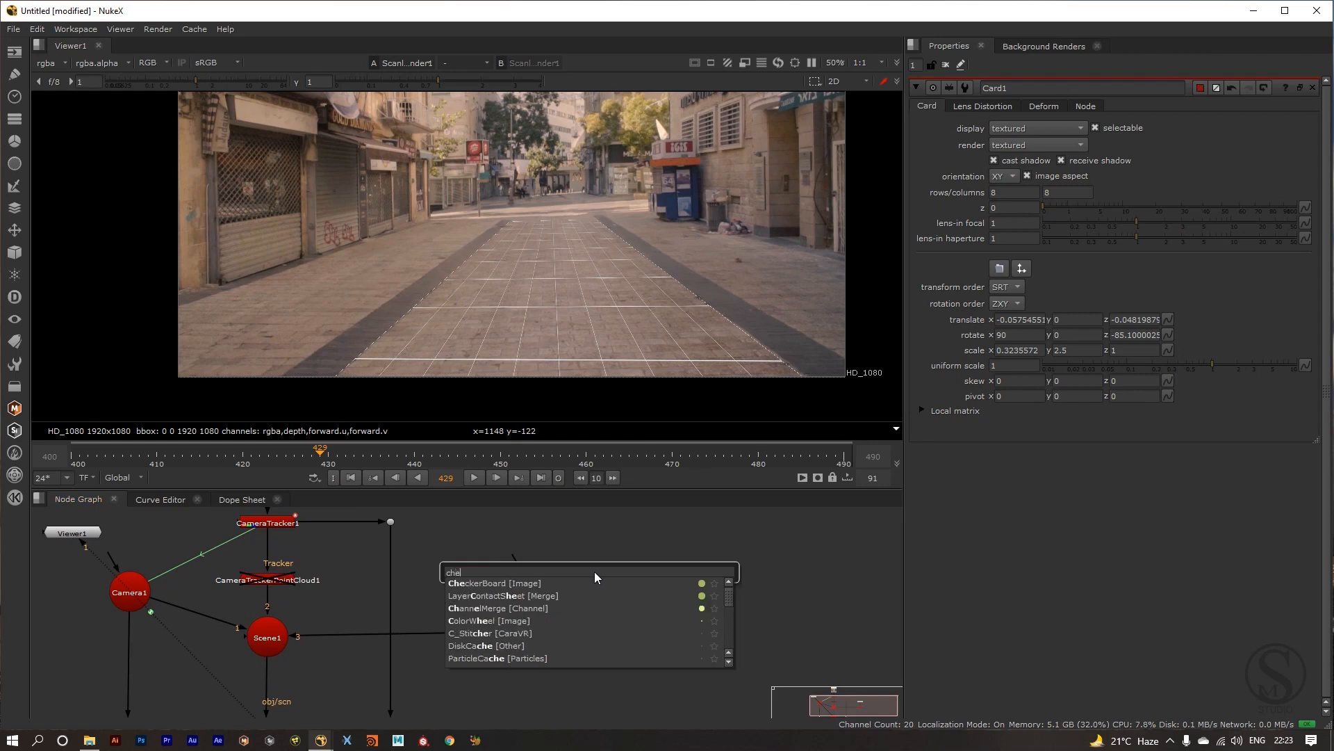
{"action": "left_click", "coordinate": [482, 584]}
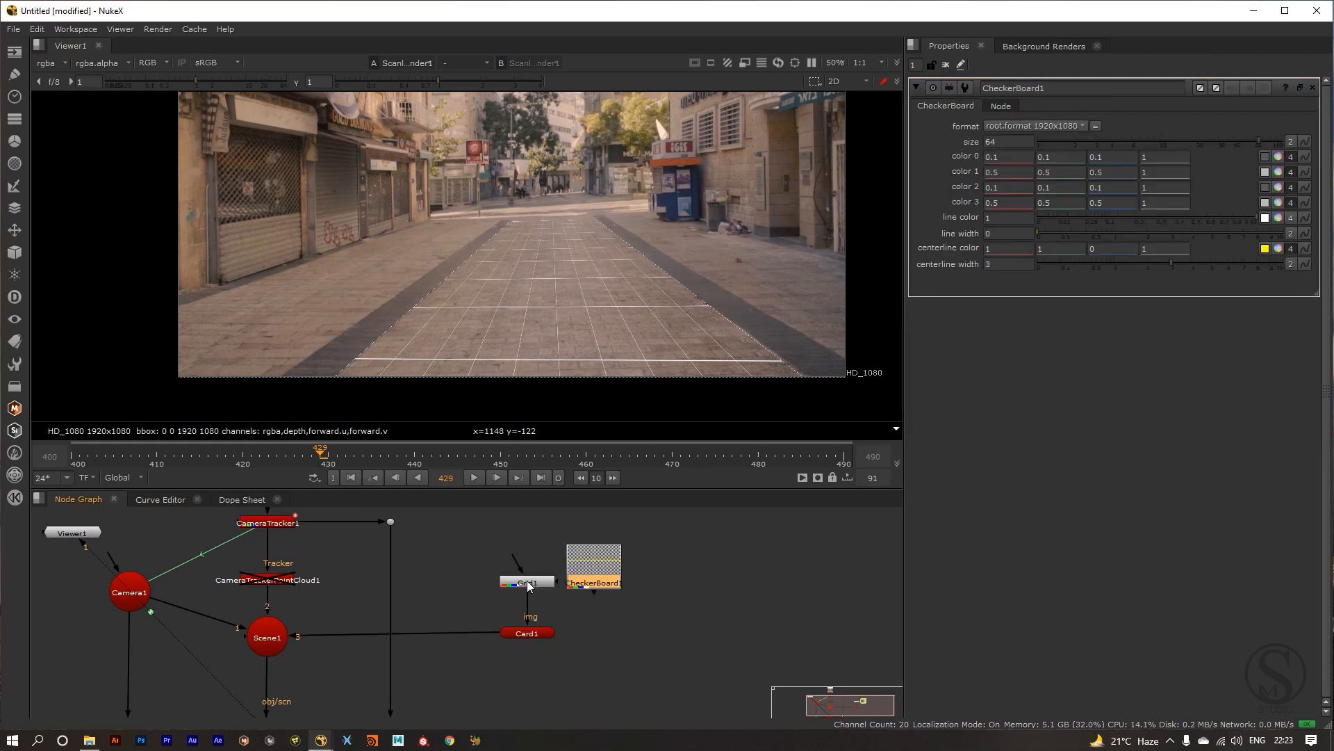
Pull Grid1 out of Card1's input and connect CheckerBoard1 as the card's image, placed above Card1.
{"action": "left_click_drag", "start_coordinate": [532, 580], "coordinate": [690, 589]}
{"action": "left_click_drag", "start_coordinate": [595, 585], "coordinate": [581, 576]}
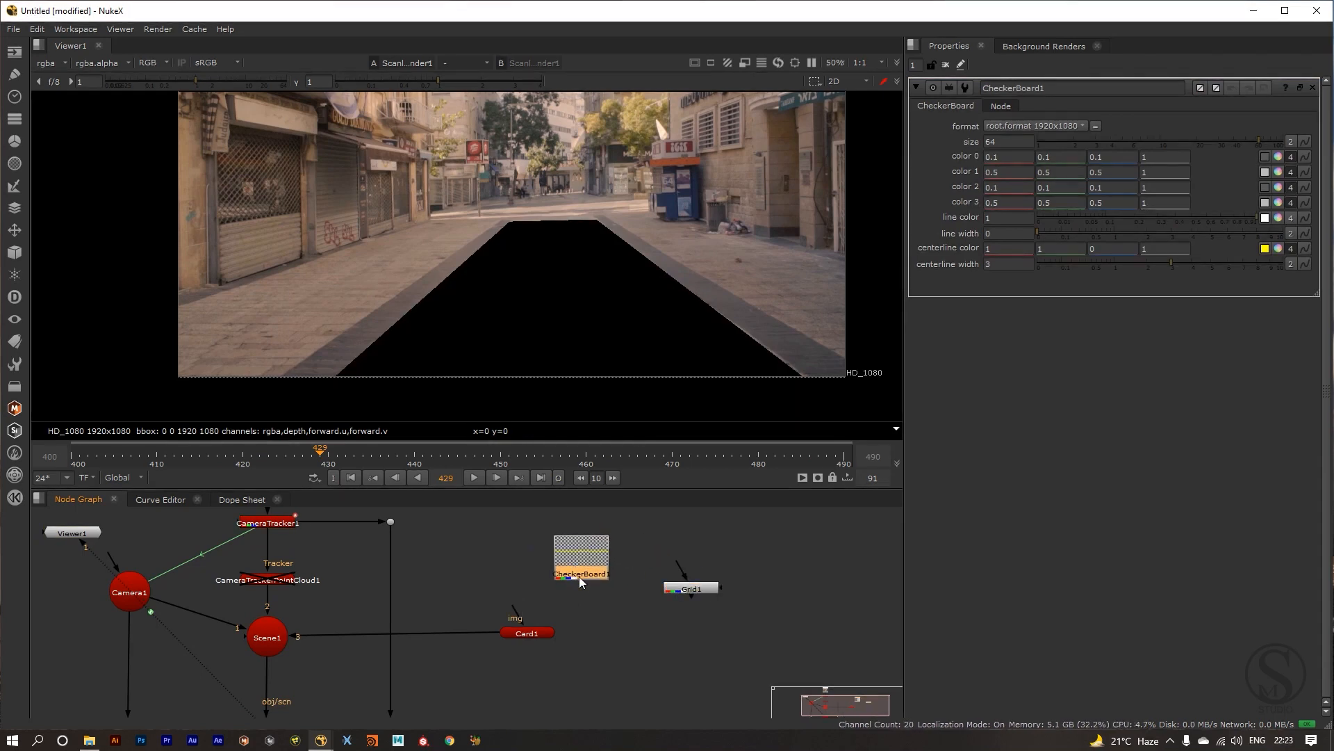
{"action": "left_click_drag", "start_coordinate": [512, 615], "coordinate": [548, 566]}
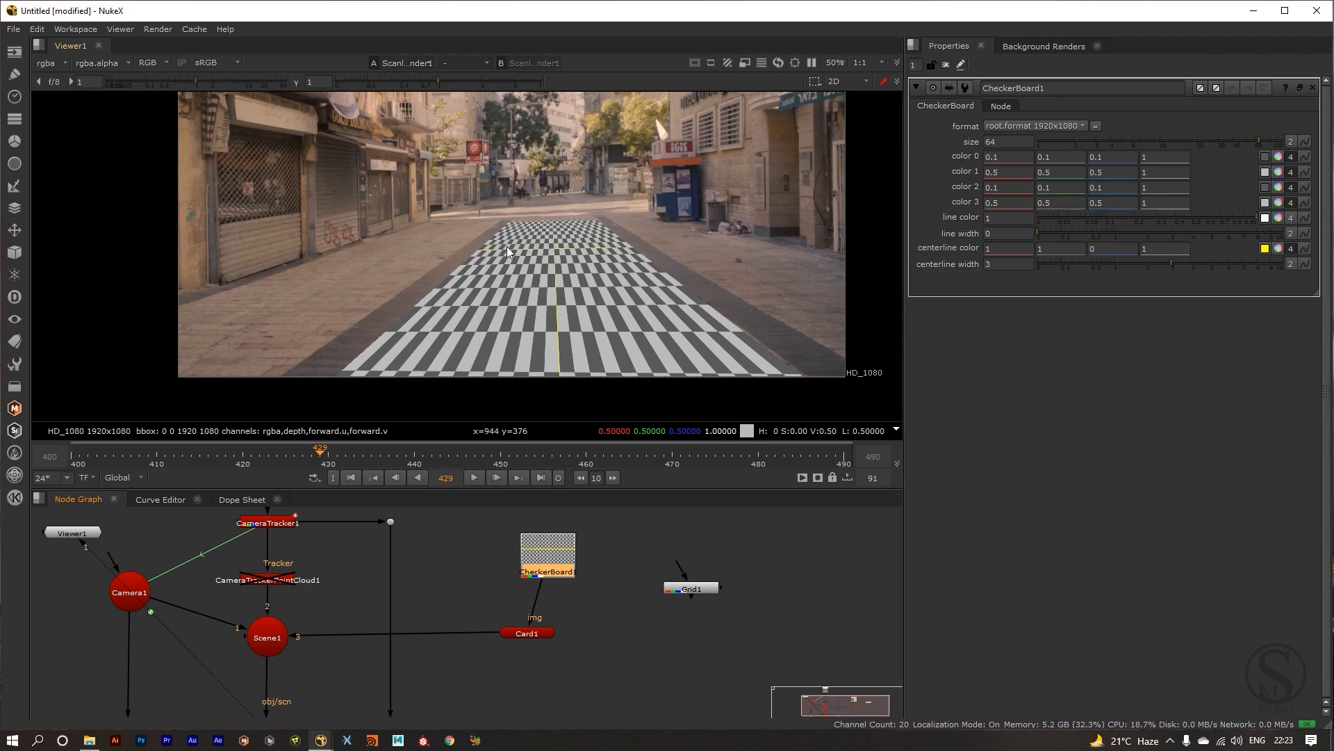
{"action": "left_click_drag", "start_coordinate": [635, 344], "coordinate": [634, 343]}
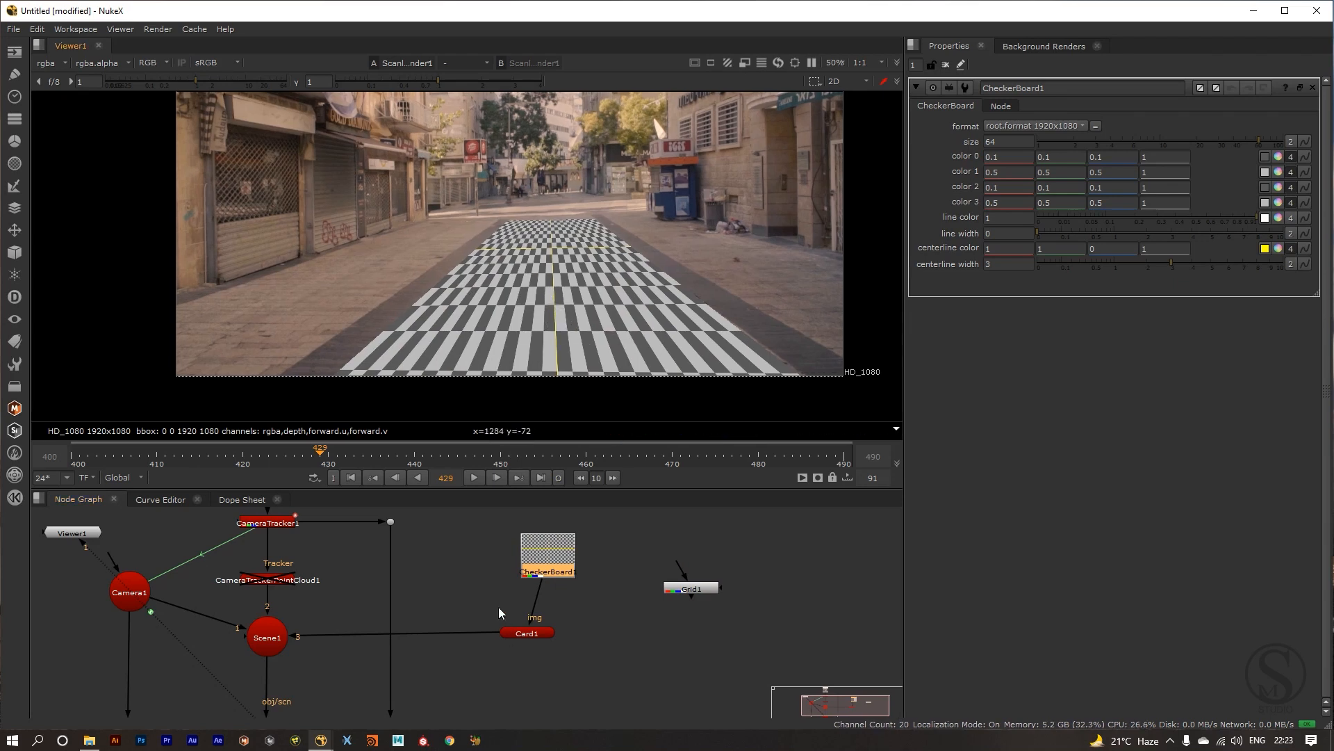
{"action": "left_click_drag", "start_coordinate": [561, 564], "coordinate": [552, 561]}
Set Card1's Z rotation to about -85.3 so the checkerboard lines up with the pavement strip.
{"action": "double_click", "coordinate": [526, 633]}
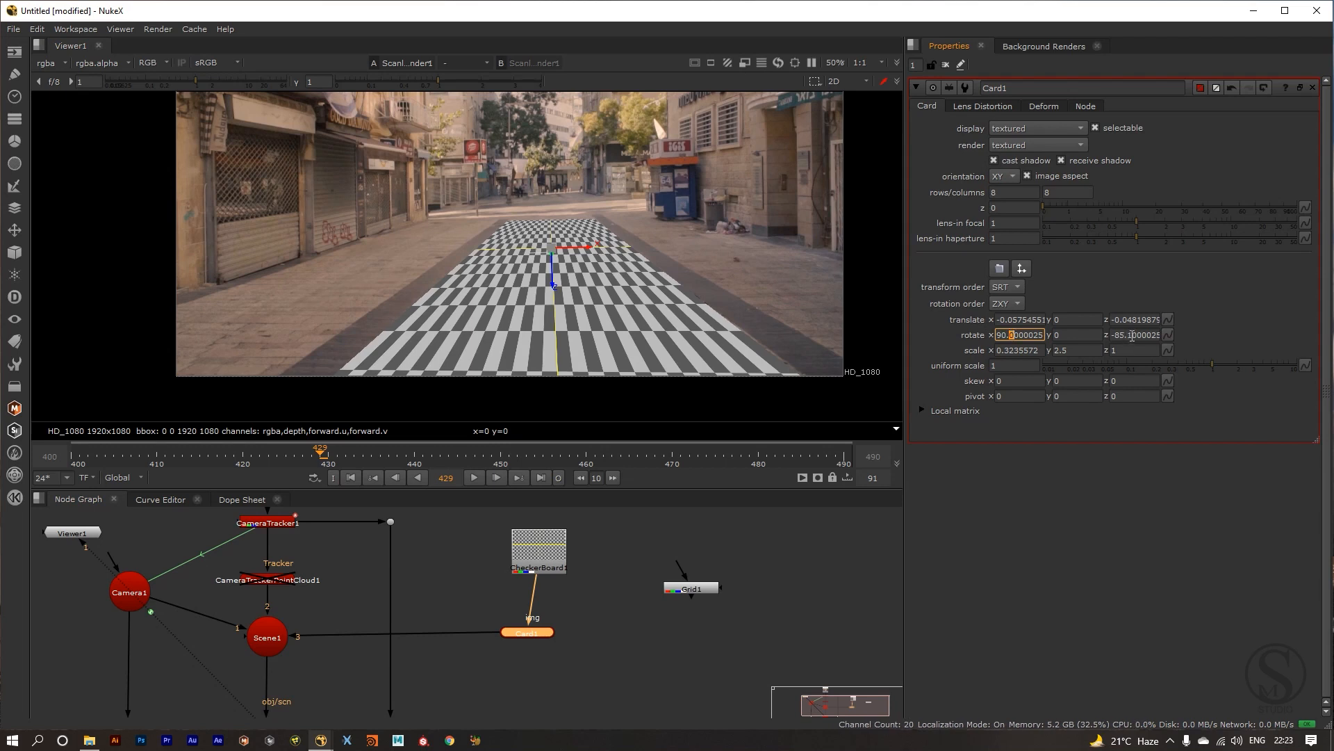
{"action": "key", "text": "Down"}
{"action": "key", "text": "Down"}
{"action": "key", "text": "Down"}
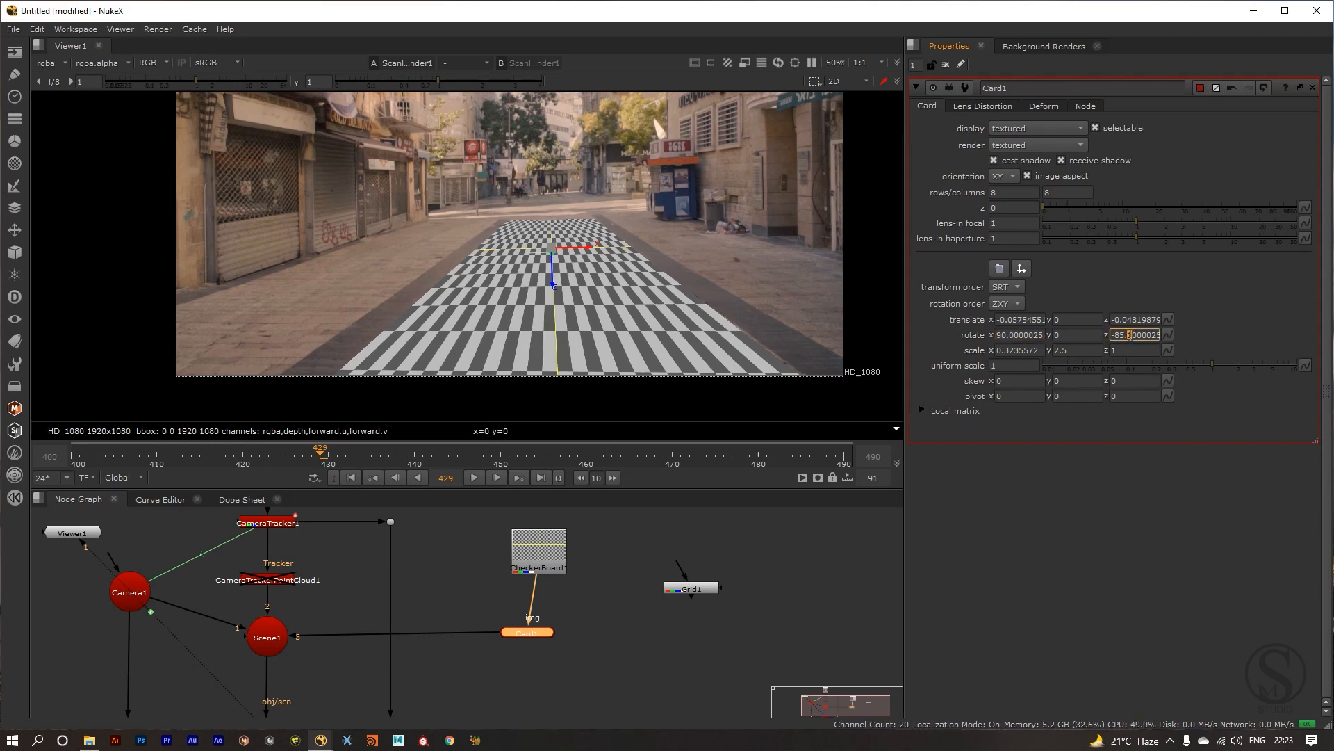
{"action": "key", "text": "Down"}
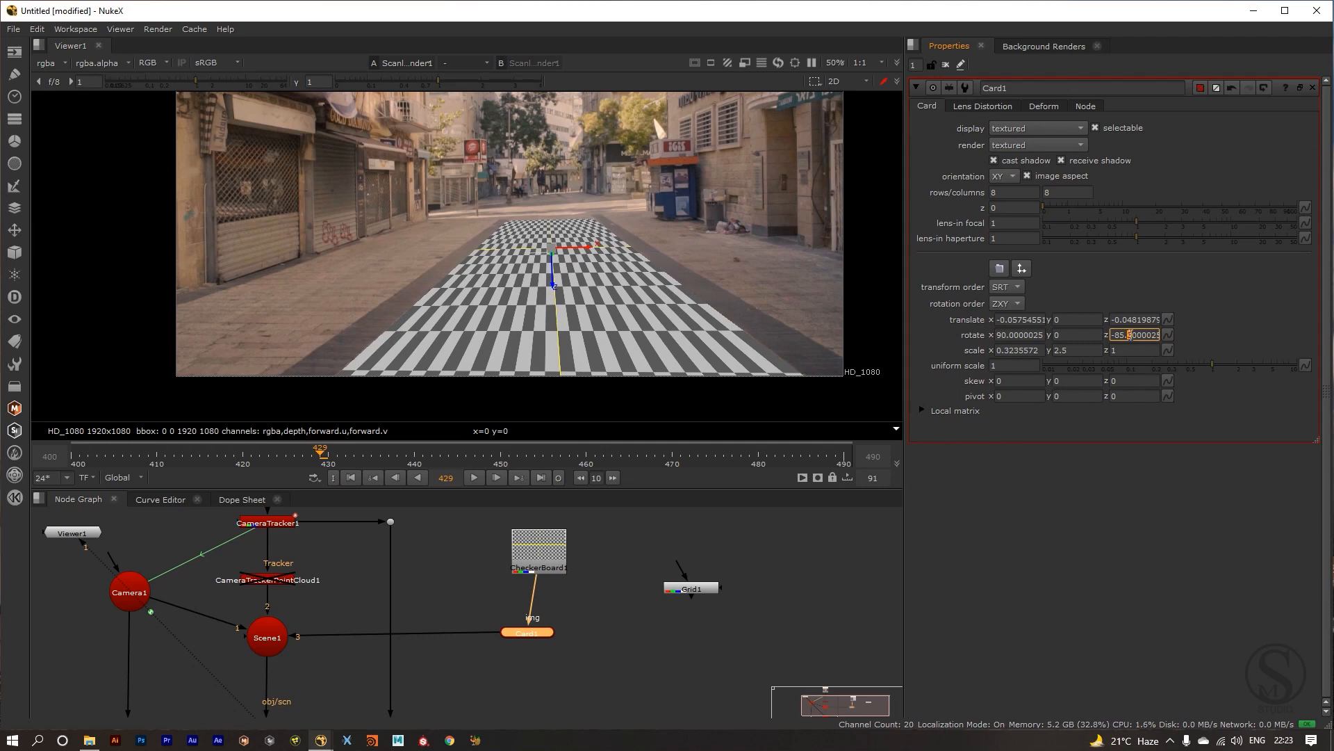
{"action": "left_click_drag", "start_coordinate": [691, 277], "coordinate": [689, 268]}
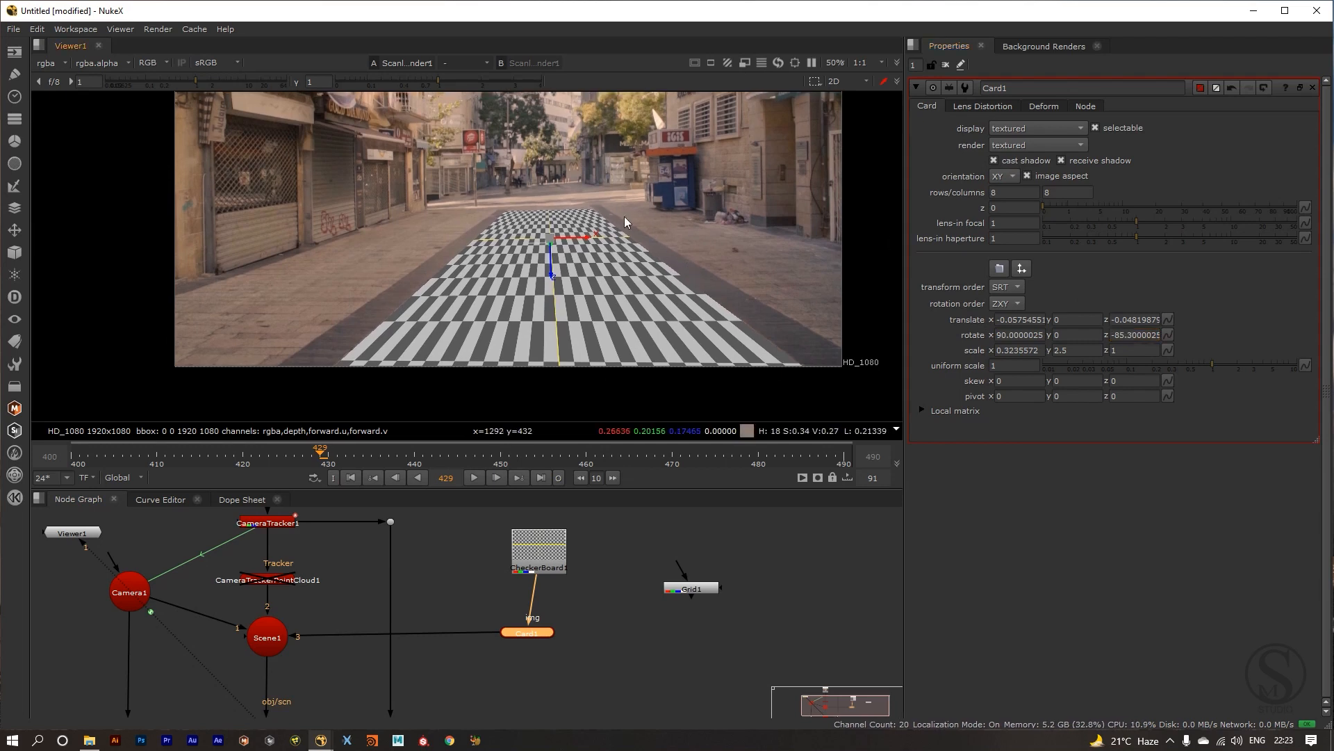
{"action": "left_click_drag", "start_coordinate": [569, 641], "coordinate": [594, 596]}
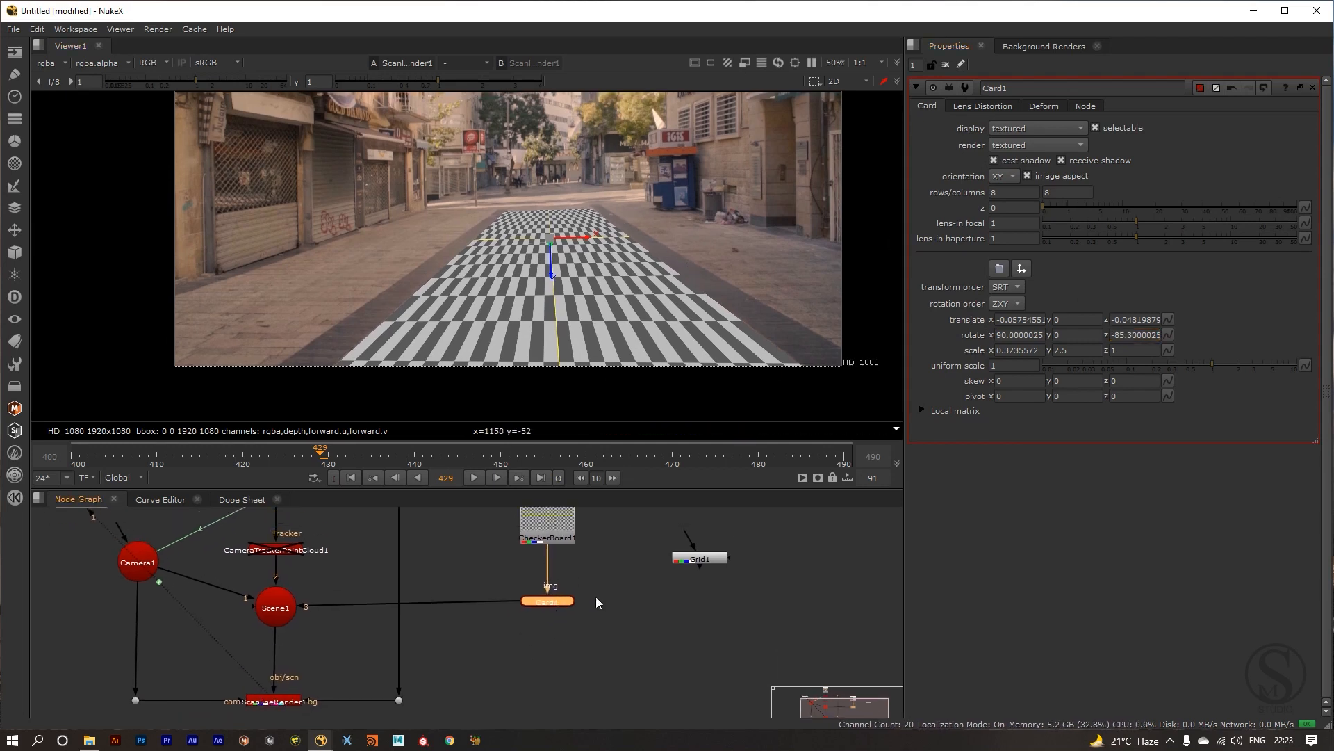
{"action": "left_click", "coordinate": [719, 559]}
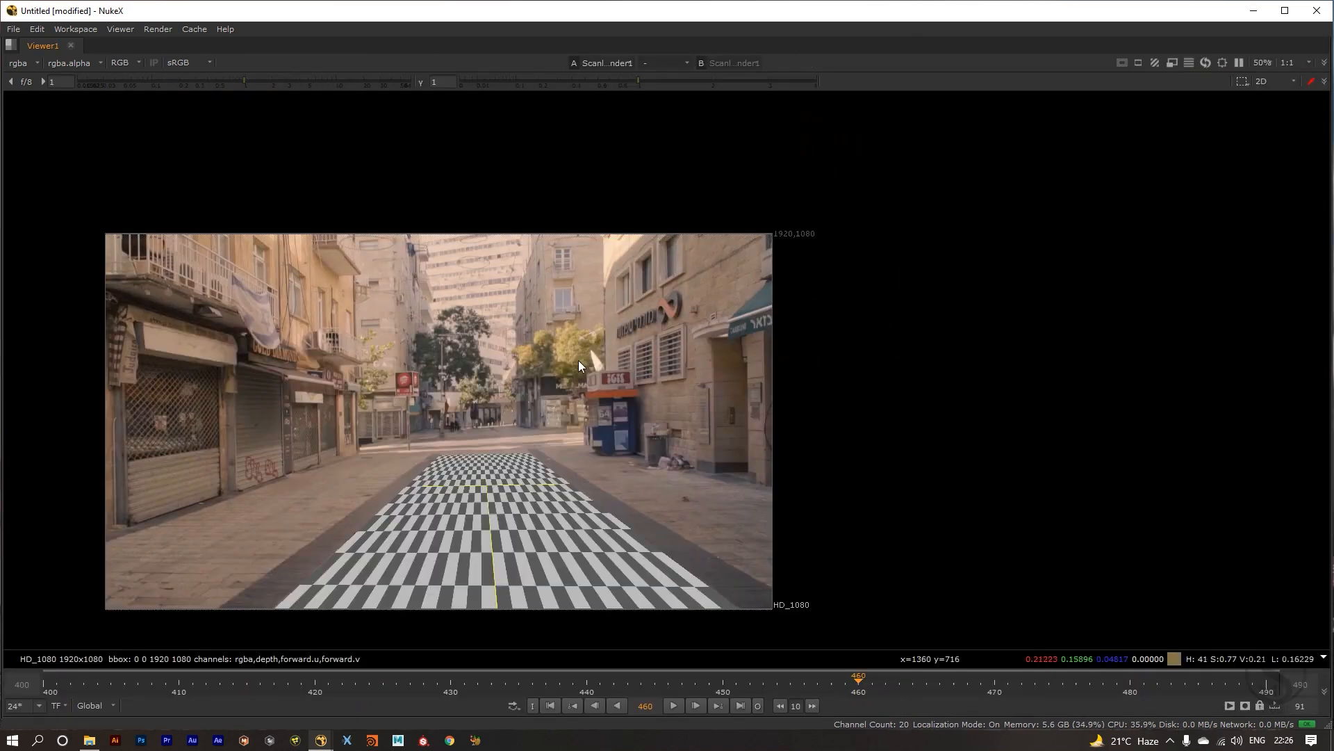
Play the checkerboard render in the enlarged viewer to check the track, stop at frame 410, and restore the full workspace.
{"action": "scroll", "coordinate": [578, 360], "scroll_direction": "up", "scroll_amount": 3}
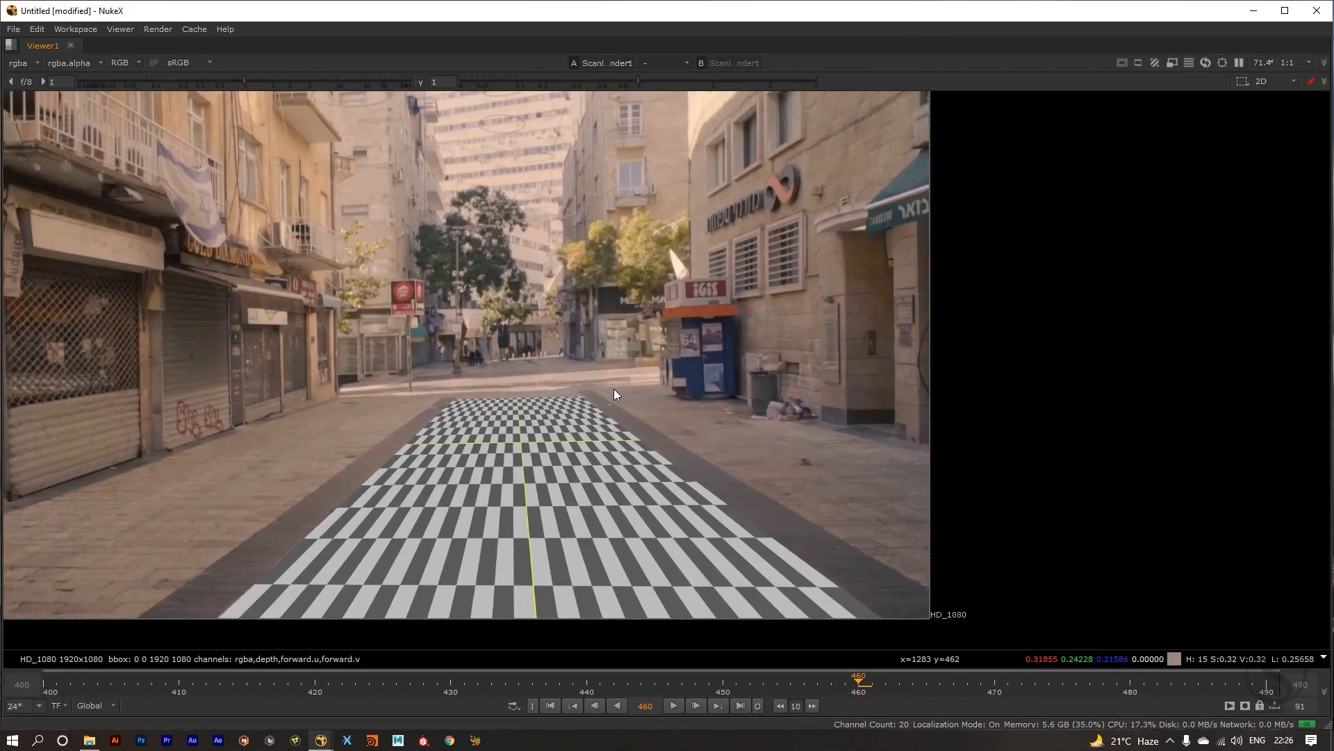
{"action": "left_click_drag", "start_coordinate": [614, 389], "coordinate": [635, 370]}
{"action": "key", "text": "l"}
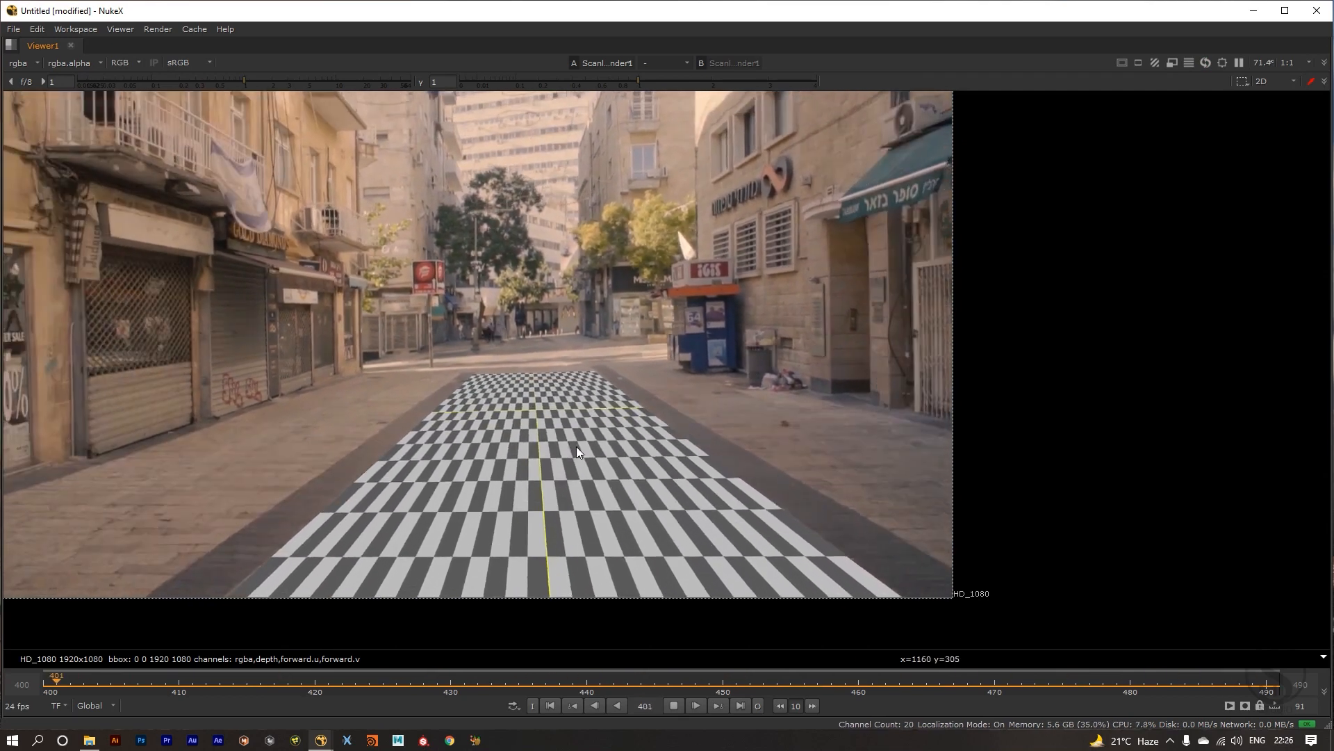
{"action": "key", "text": "k"}
{"action": "key", "text": "space"}
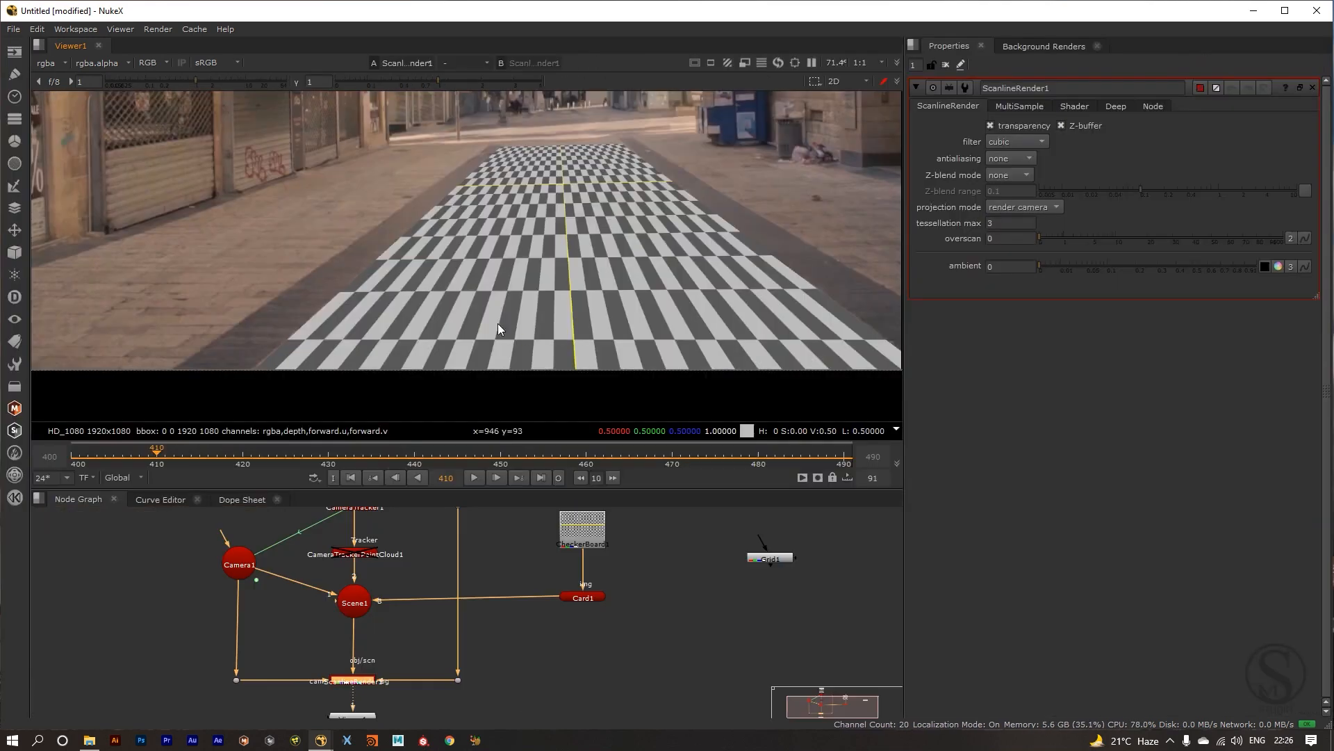
{"action": "scroll", "coordinate": [473, 301], "scroll_direction": "down", "scroll_amount": 4}
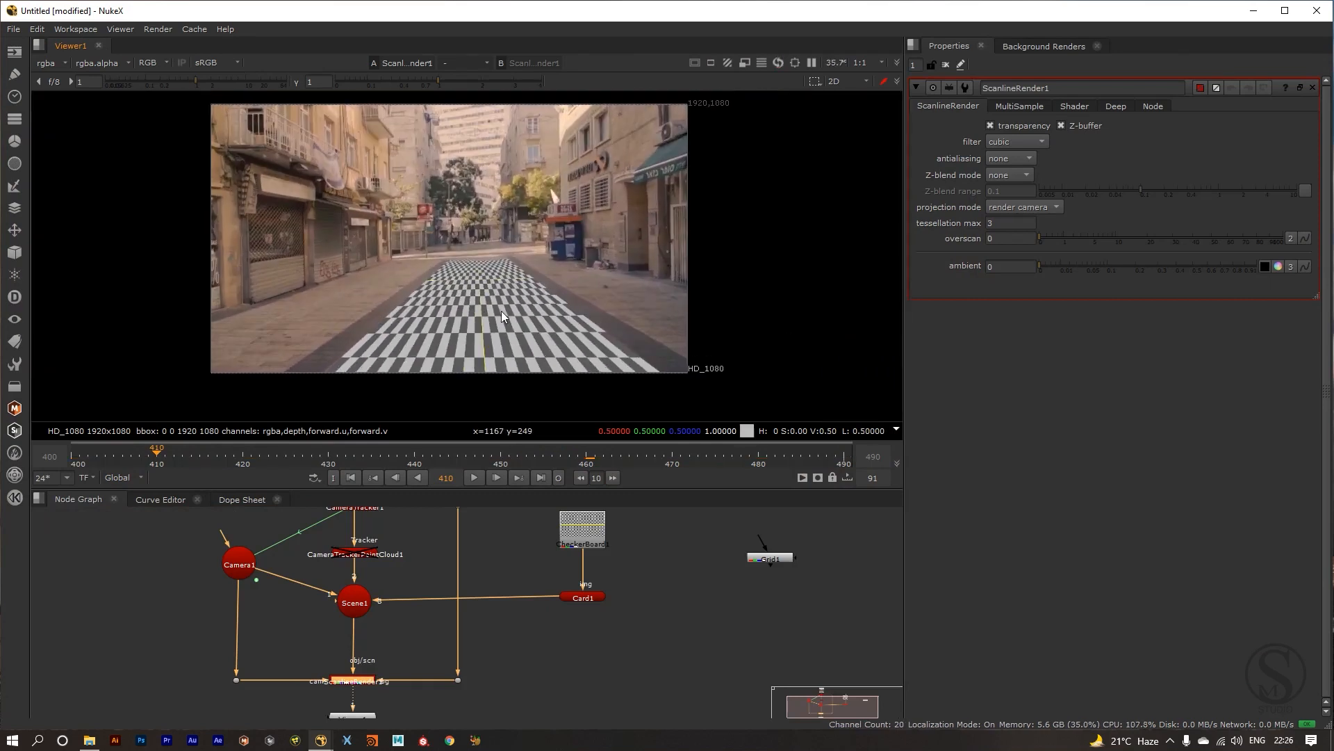
{"action": "left_click_drag", "start_coordinate": [467, 315], "coordinate": [510, 275]}
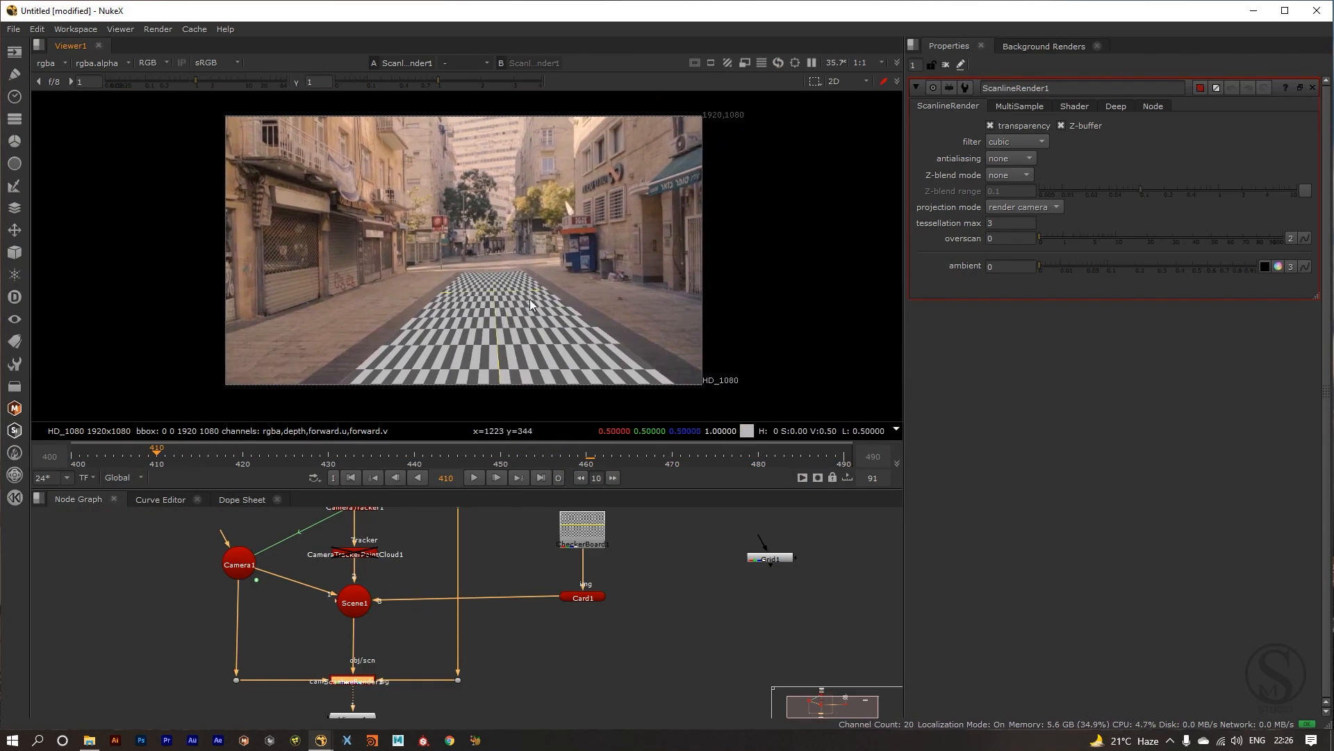
{"action": "mouse_move", "coordinate": [580, 544]}
{"action": "left_mouse_down"}
{"action": "mouse_move", "coordinate": [571, 580]}
{"action": "mouse_move", "coordinate": [666, 660]}
{"action": "left_mouse_up"}
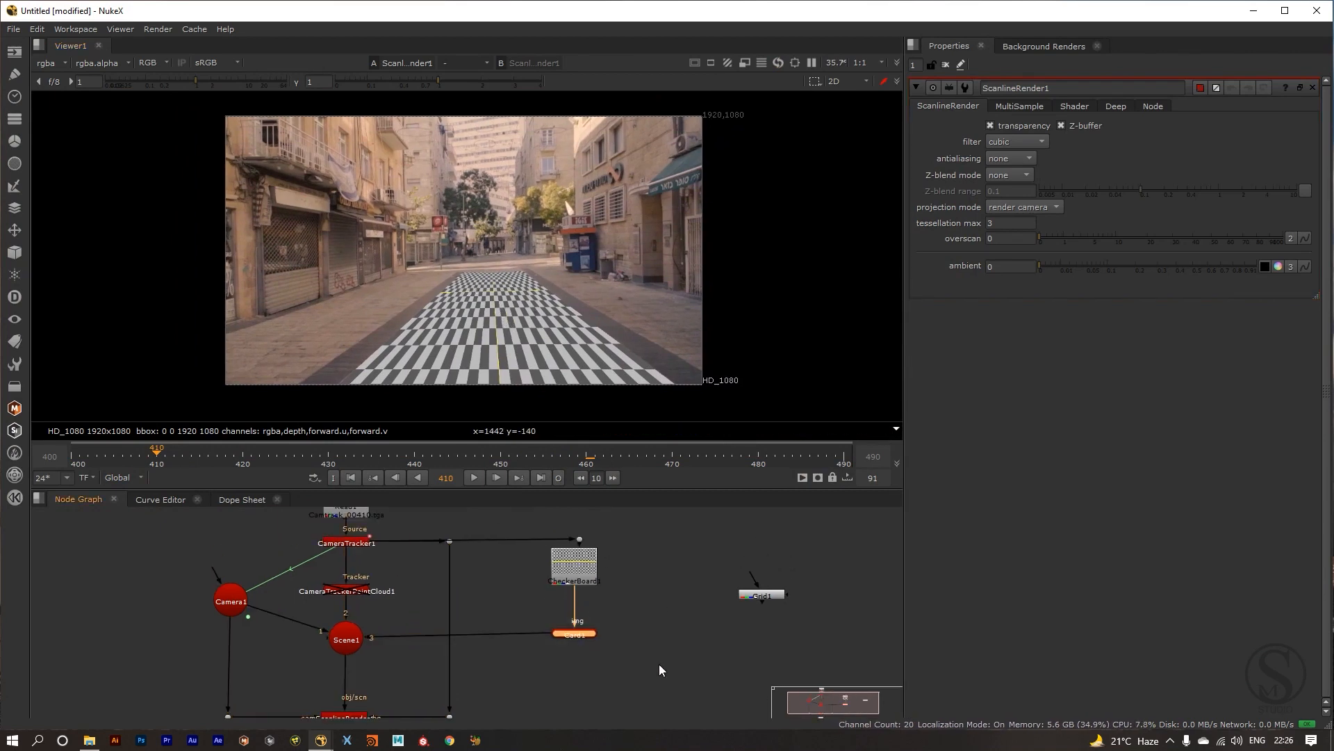
{"action": "left_click_drag", "start_coordinate": [516, 612], "coordinate": [656, 648]}
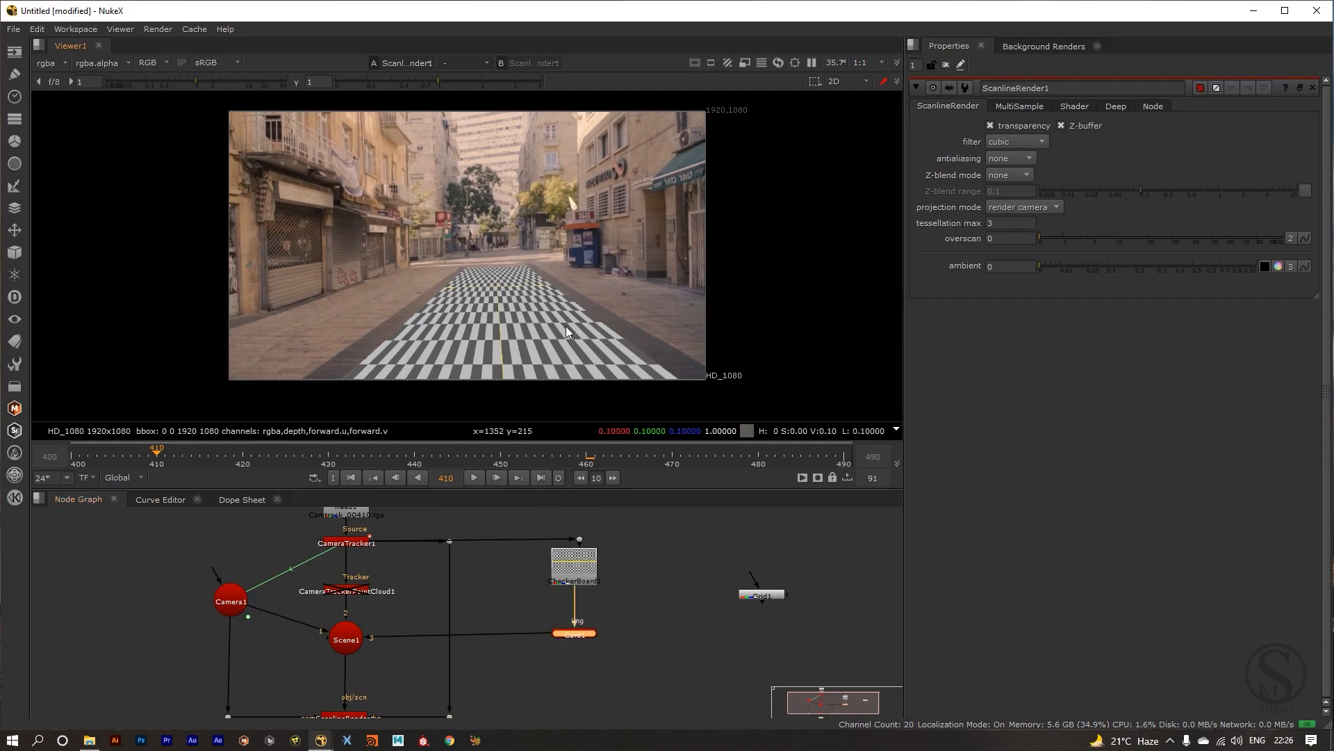
{"action": "scroll", "coordinate": [566, 327], "scroll_direction": "up", "scroll_amount": 2}
{"action": "scroll", "coordinate": [464, 278], "scroll_direction": "down", "scroll_amount": 2}
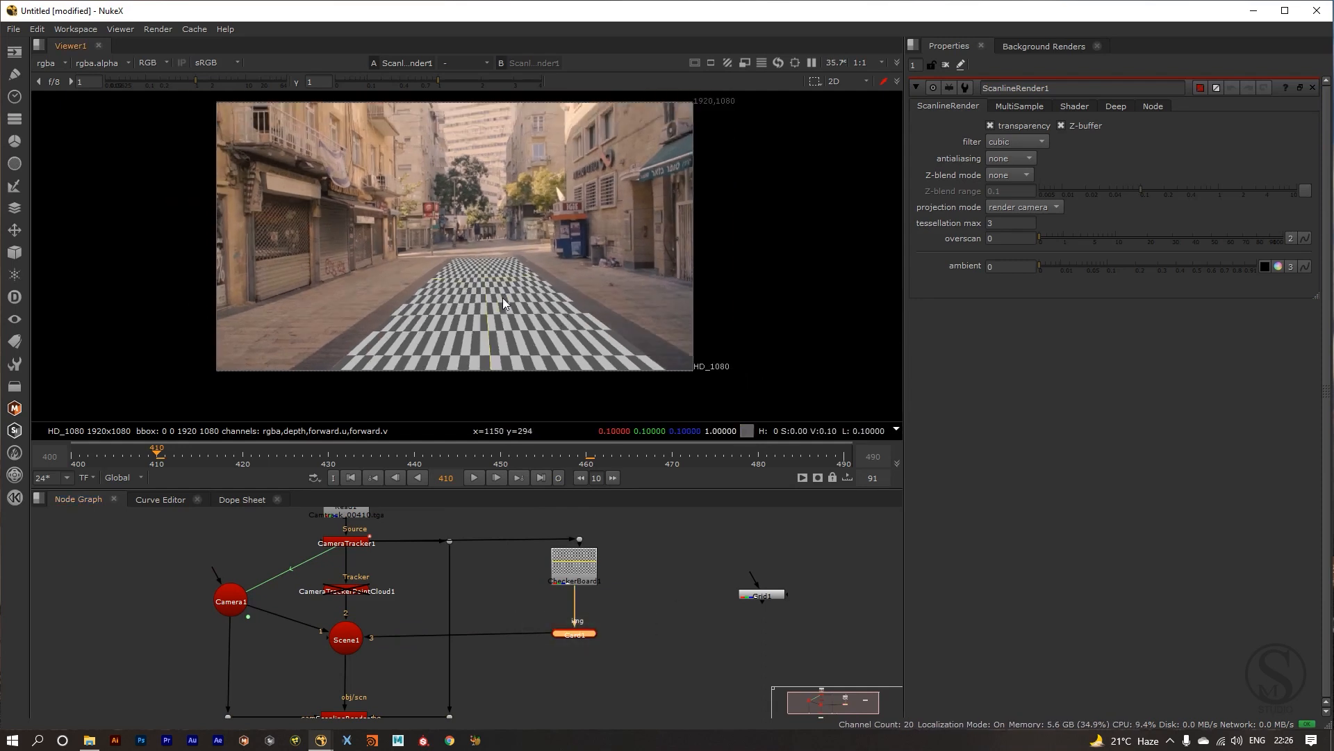
Inspect the card in the 3D view with CameraTrackerPointCloud1 enabled, and scrub the camera move to frame 400.
{"action": "key", "text": "Tab"}
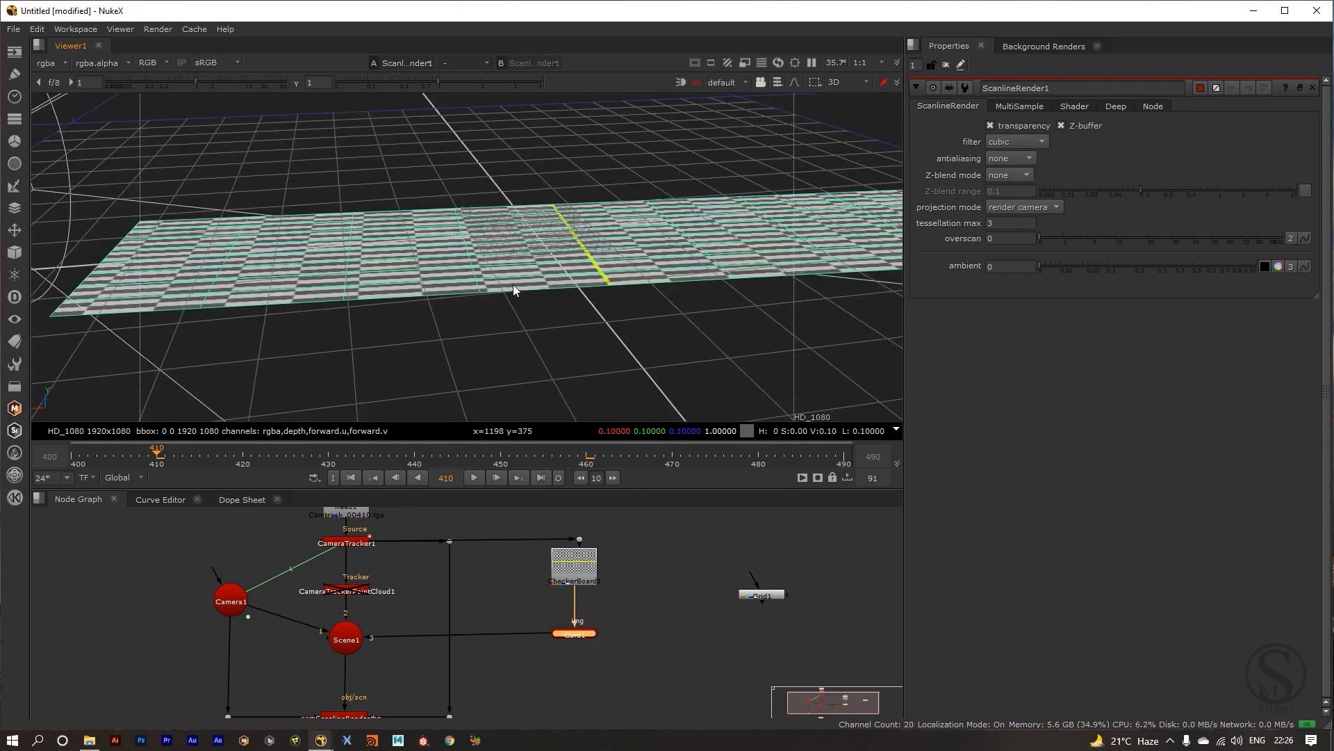
{"action": "left_click_drag", "start_coordinate": [369, 344], "coordinate": [426, 365]}
{"action": "left_click", "coordinate": [346, 593]}
{"action": "key", "text": "d"}
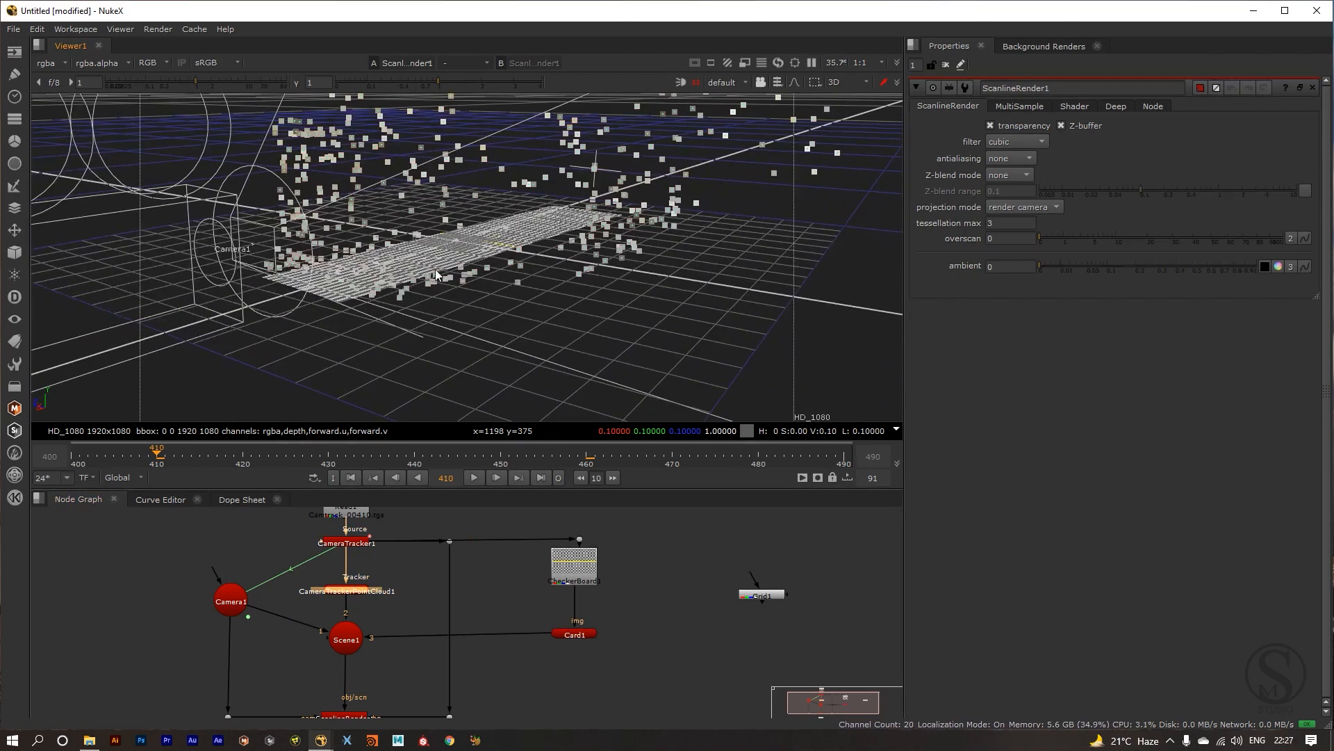
{"action": "left_click_drag", "start_coordinate": [435, 274], "coordinate": [386, 312]}
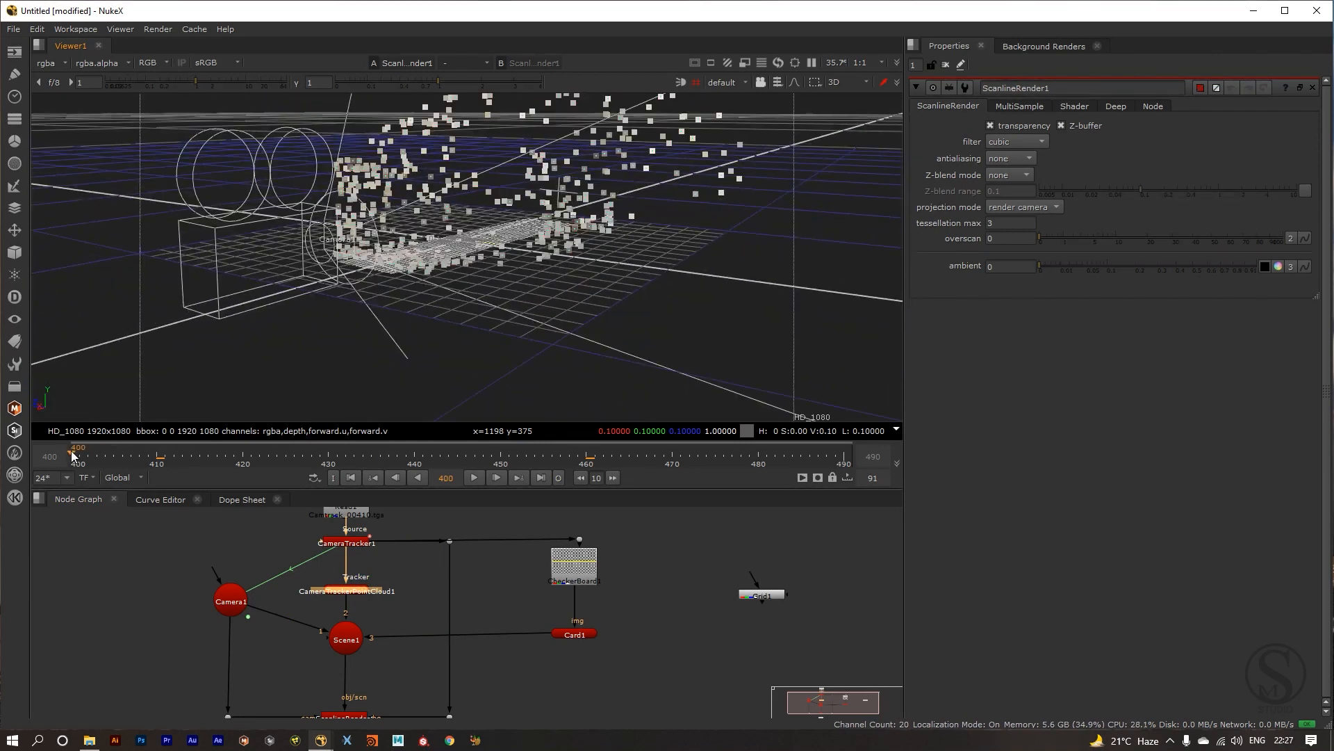
{"action": "left_click_drag", "start_coordinate": [72, 454], "coordinate": [74, 499]}
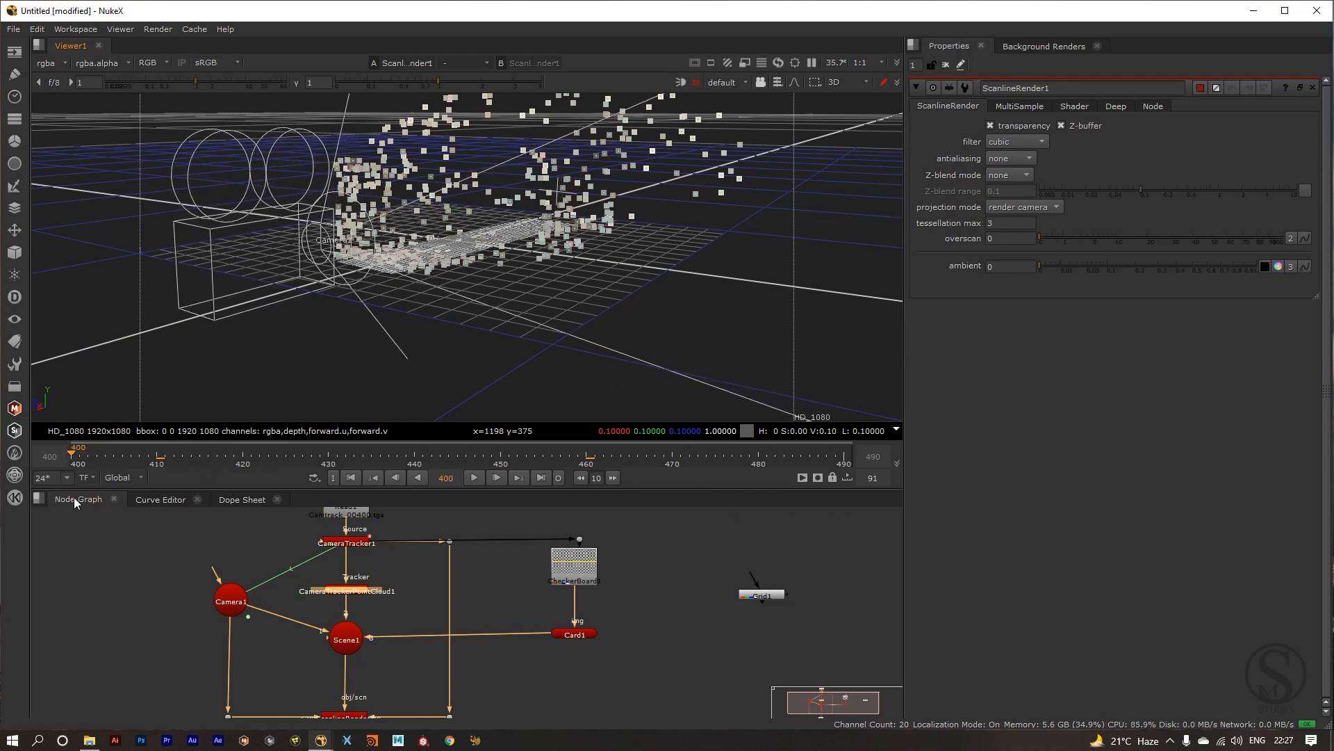
Return the viewer to the 2D render and disable the CameraTrackerPointCloud1 node.
{"action": "key", "text": "Tab"}
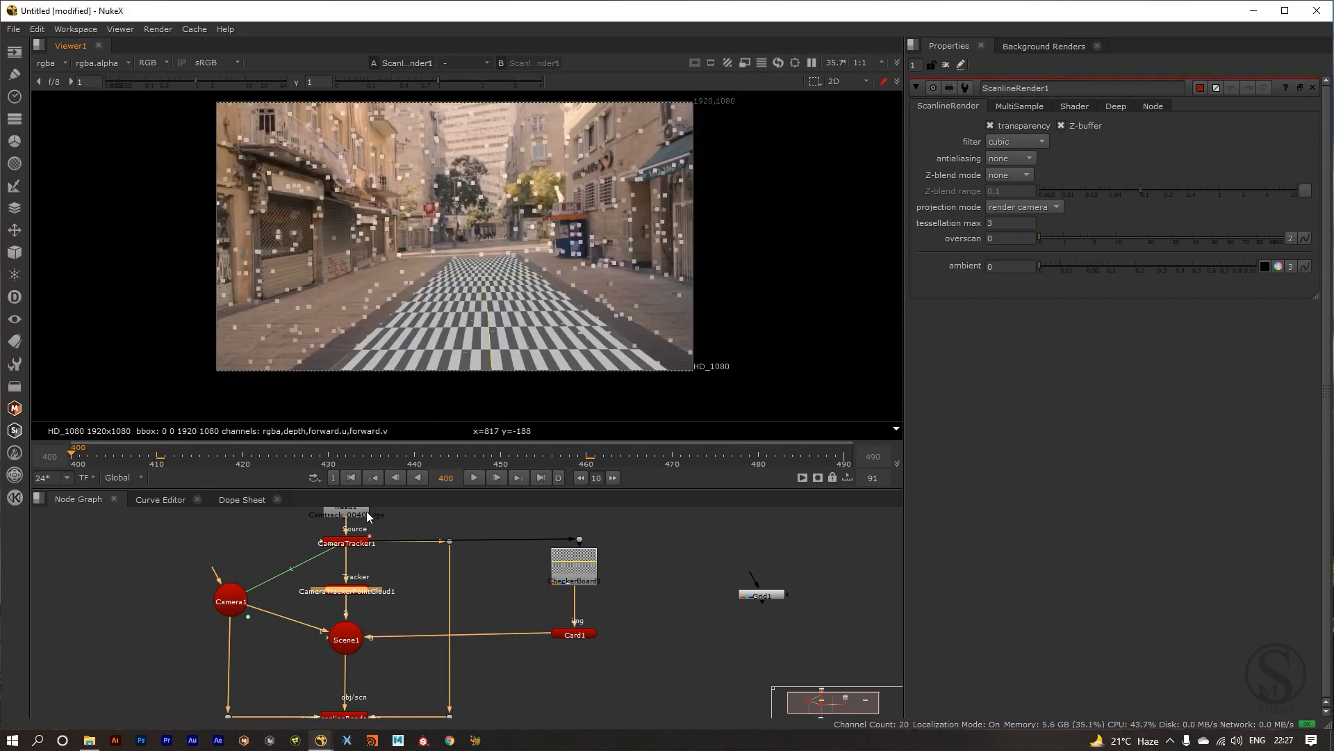
{"action": "scroll", "coordinate": [341, 595], "scroll_direction": "up", "scroll_amount": 2}
{"action": "key", "text": "d"}
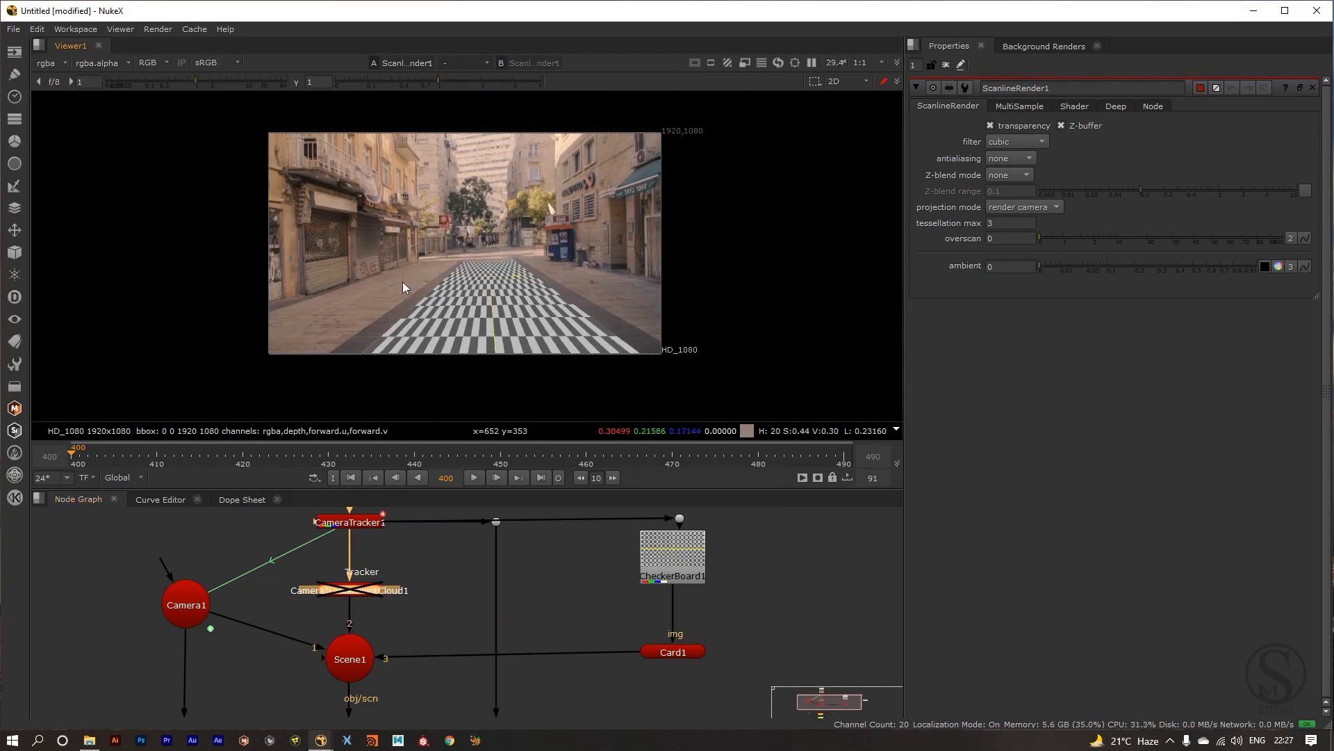
{"action": "scroll", "coordinate": [410, 240], "scroll_direction": "down", "scroll_amount": 1}
{"action": "mouse_move", "coordinate": [365, 198]}
{"action": "left_mouse_down"}
{"action": "mouse_move", "coordinate": [374, 215]}
{"action": "mouse_move", "coordinate": [354, 193]}
{"action": "left_mouse_up"}
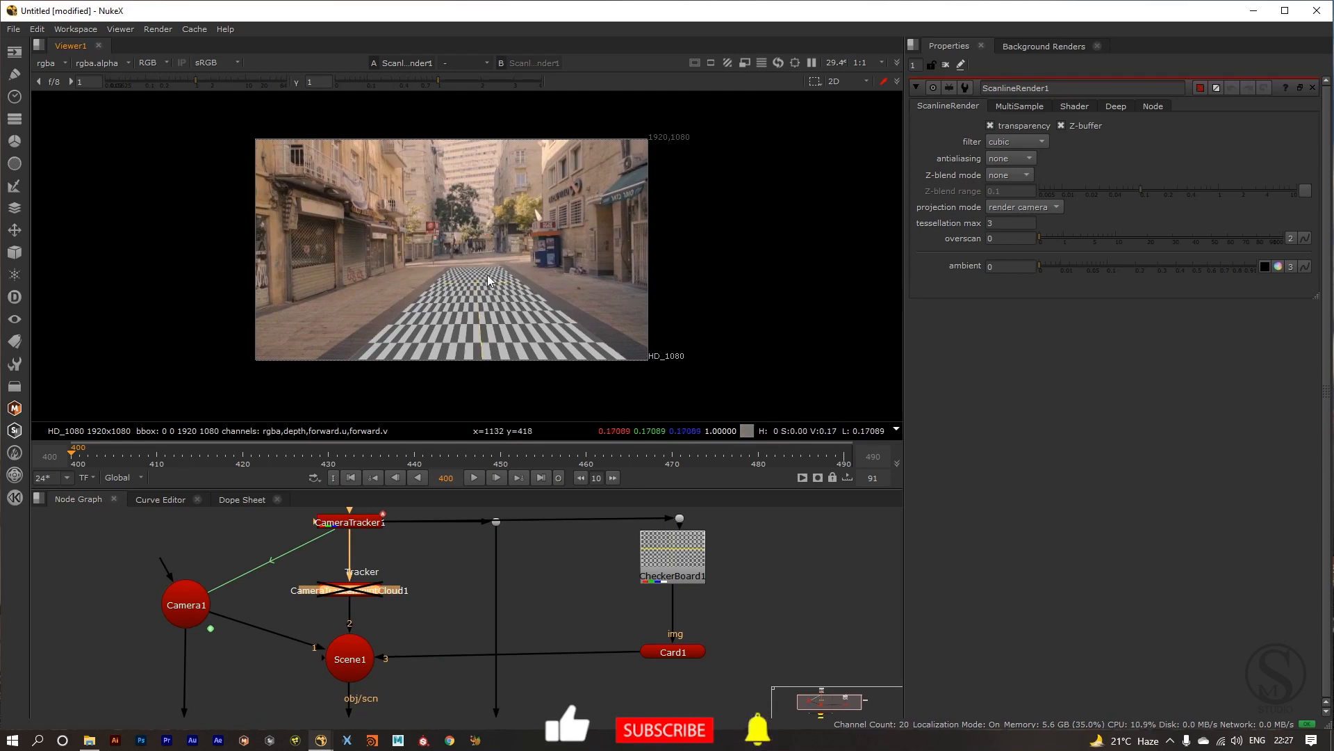
{"action": "left_click_drag", "start_coordinate": [491, 297], "coordinate": [499, 295]}
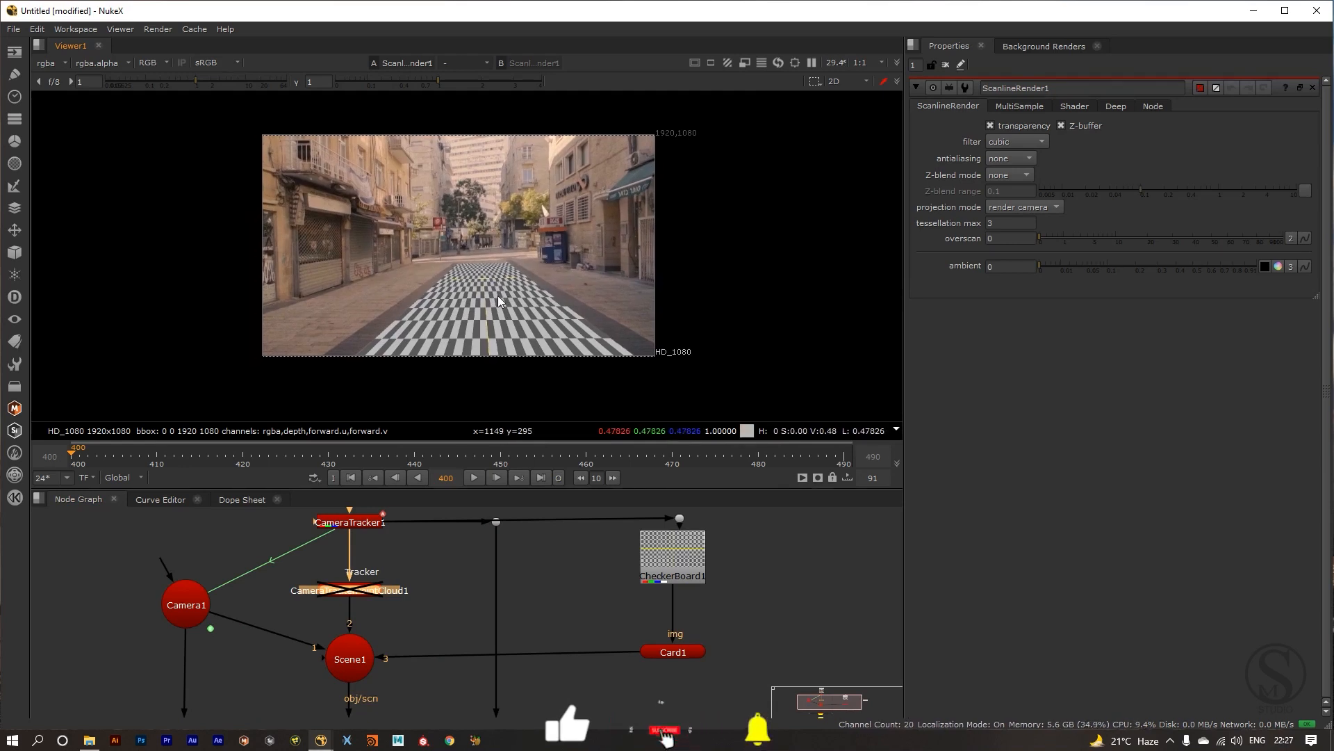